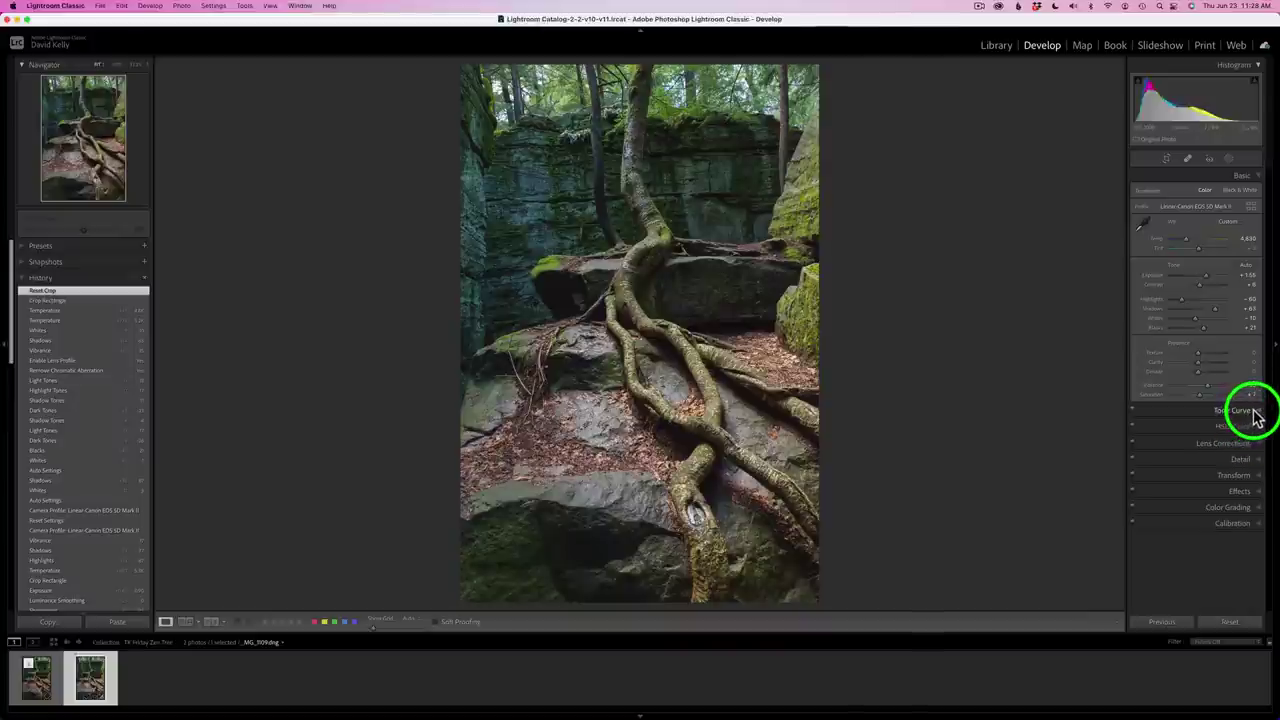
- Review the photo's Tone Curve, HSL, Detail and Lens Corrections settings
{"action": "left_click", "coordinate": [1249, 419]}
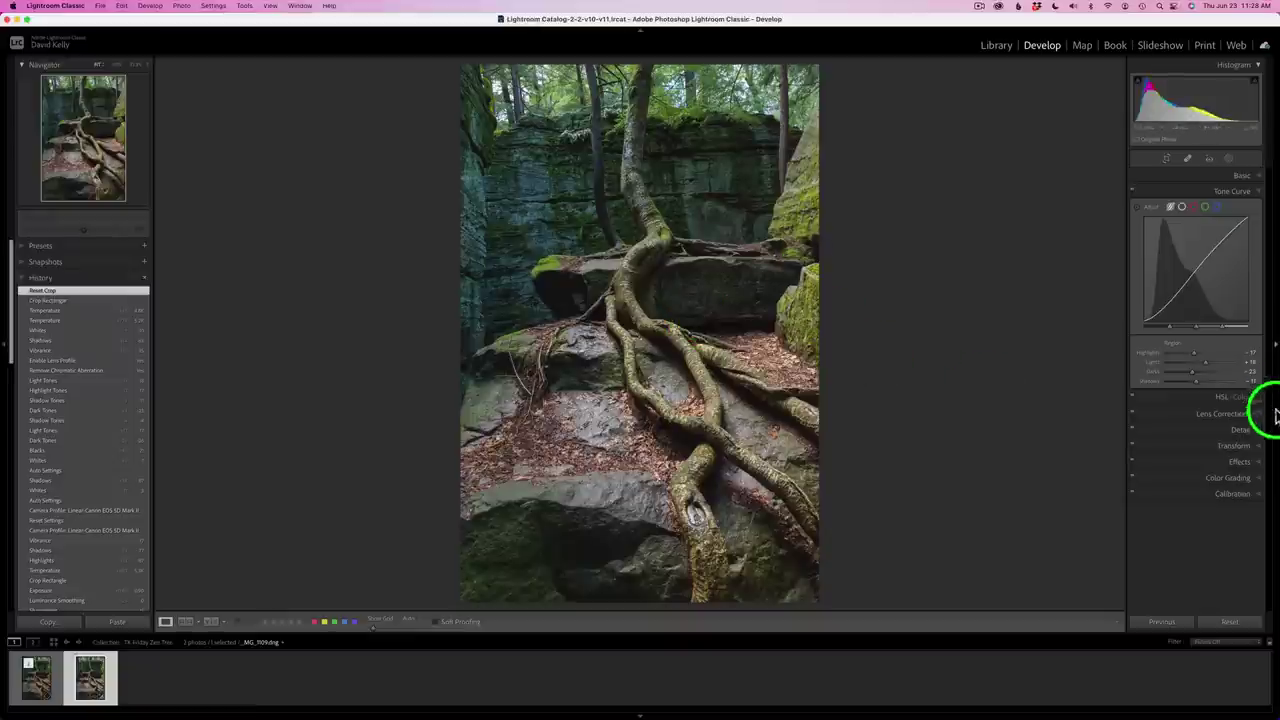
{"action": "left_click", "coordinate": [1254, 433]}
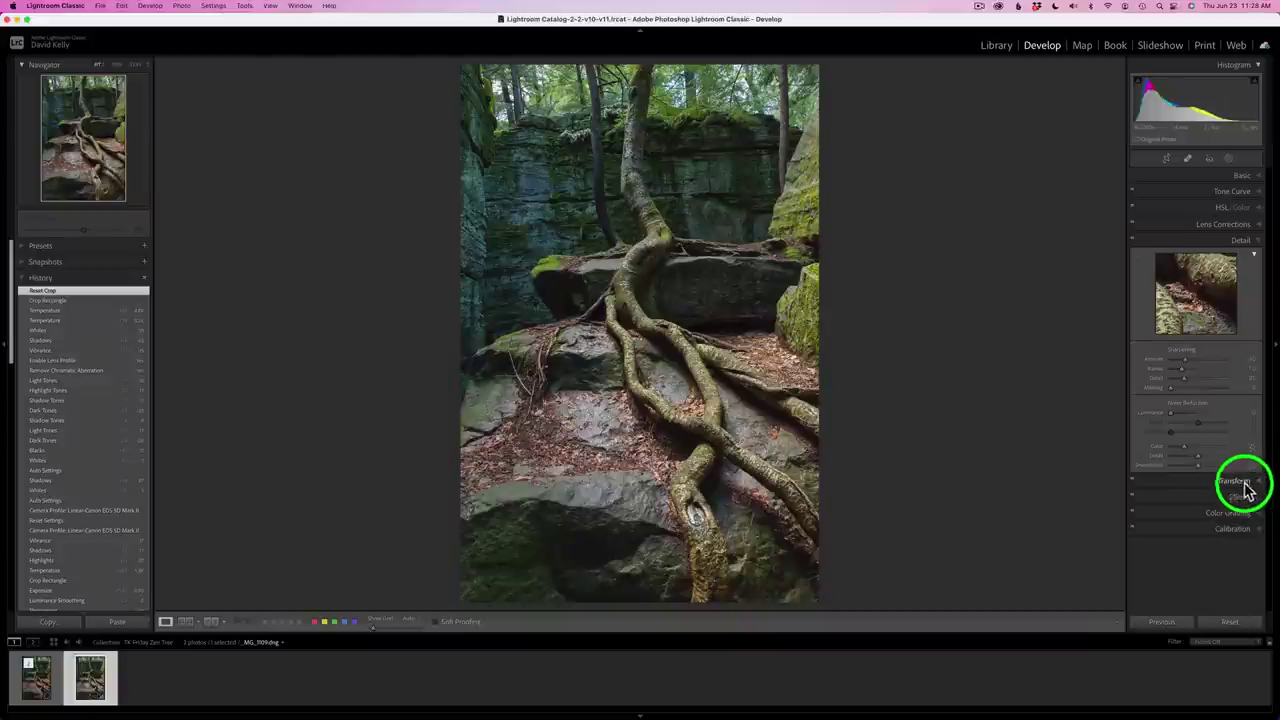
{"action": "left_click", "coordinate": [1253, 225]}
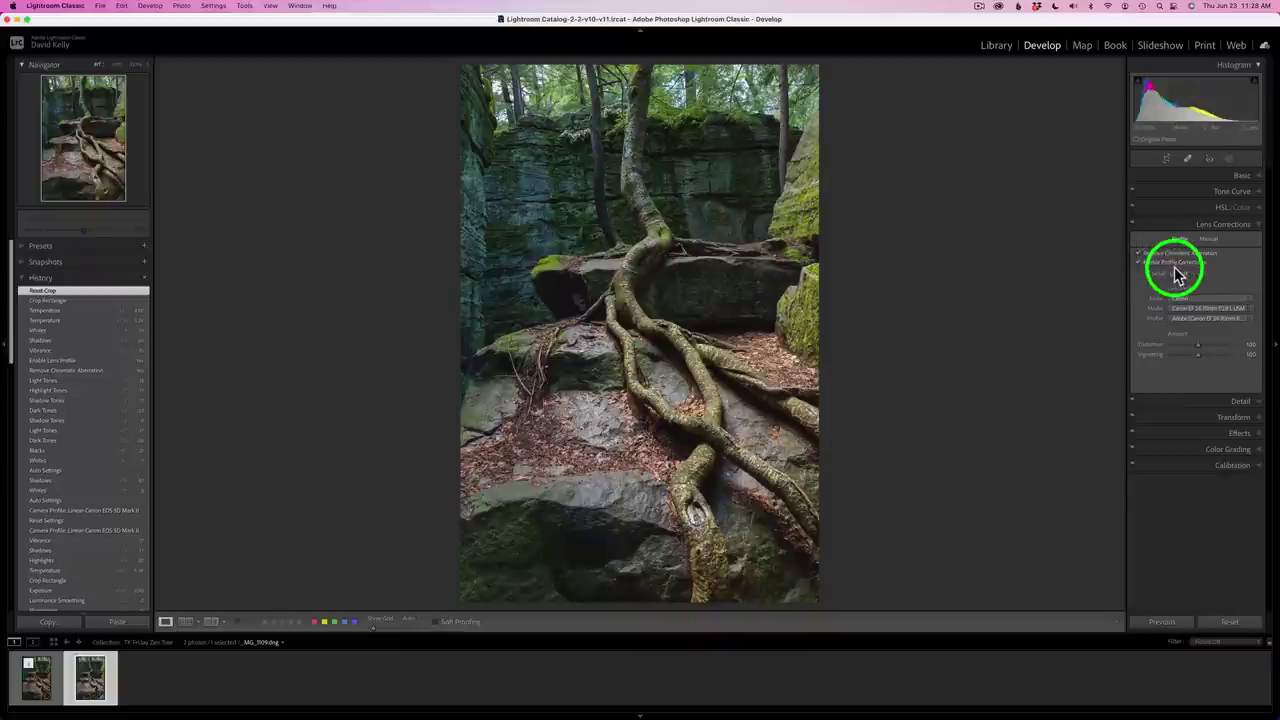
{"action": "right_click", "coordinate": [700, 289]}
{"action": "mouse_move", "coordinate": [771, 380]}
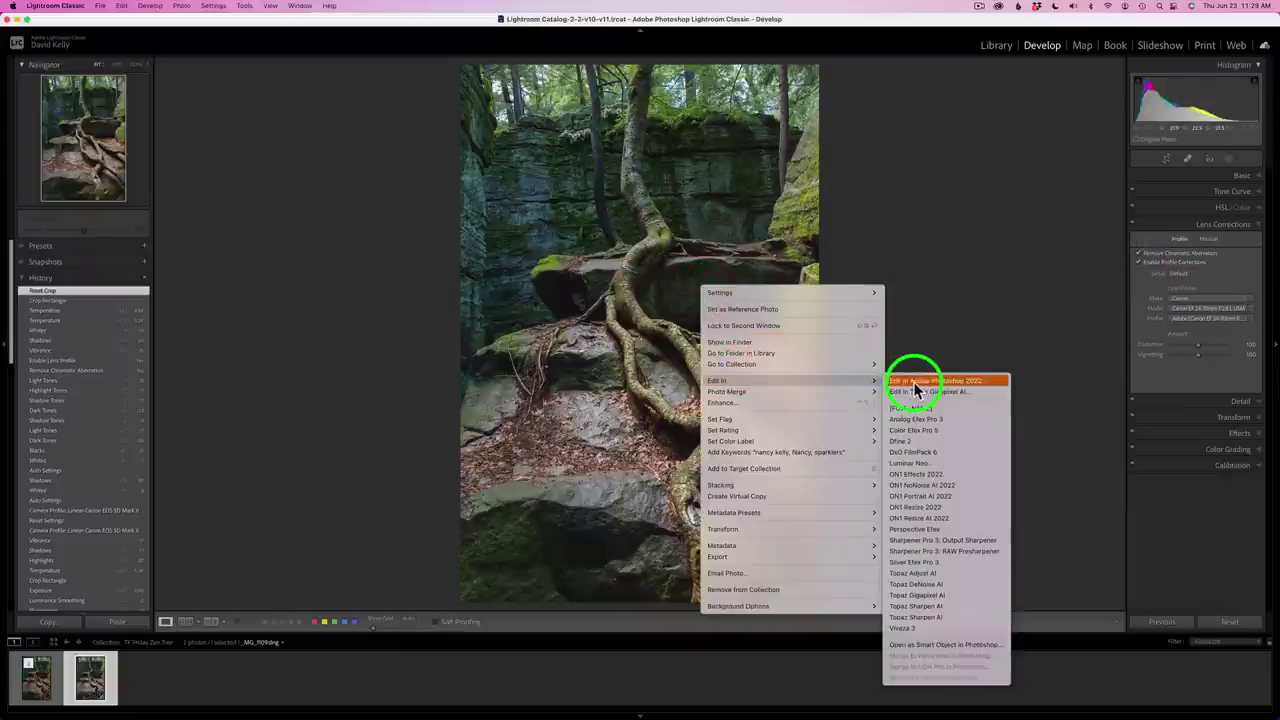
{"action": "left_click", "coordinate": [1007, 255]}
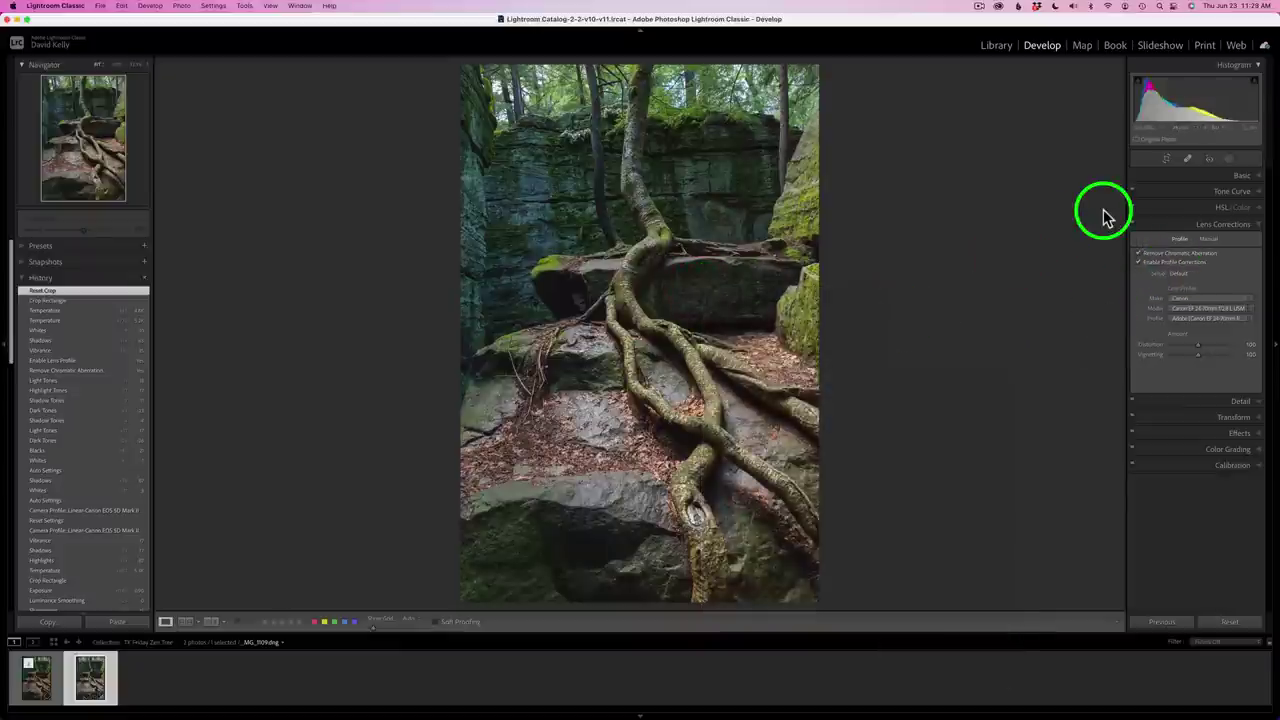
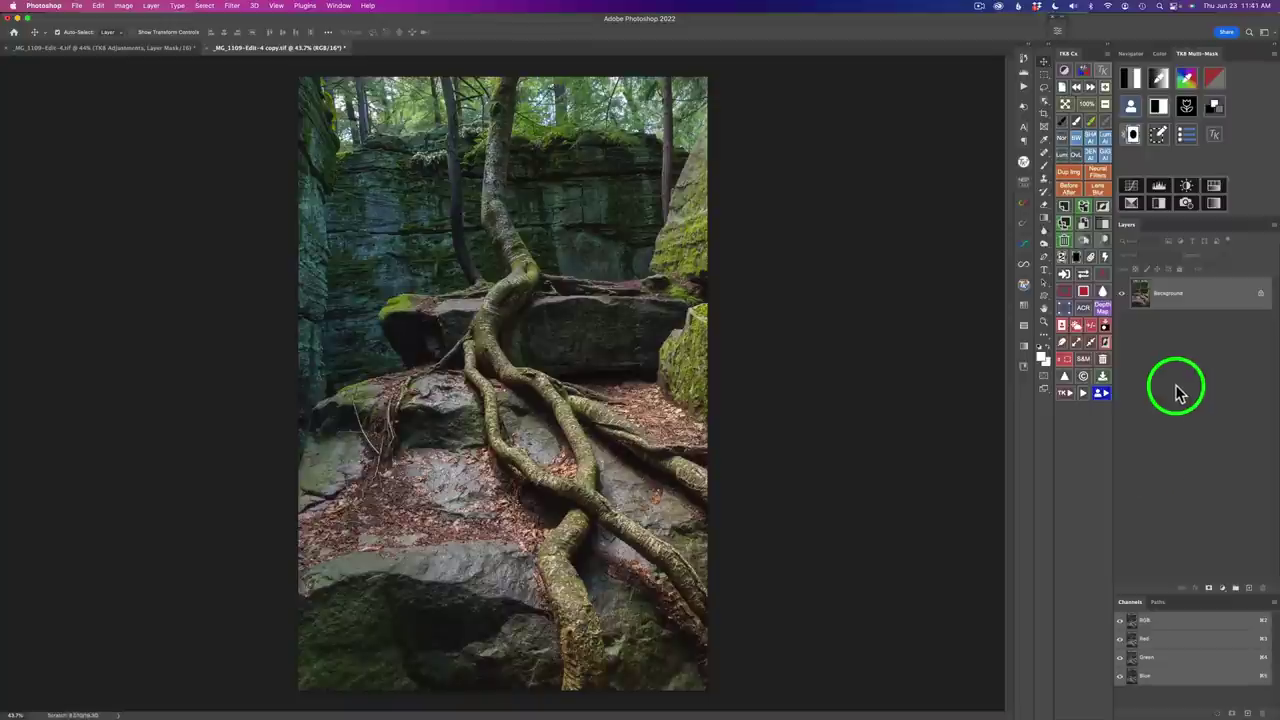
- Generate the third RGB midtones luminosity mask and output it as the mask of a Color Grading layer
{"action": "left_click", "coordinate": [1134, 80]}
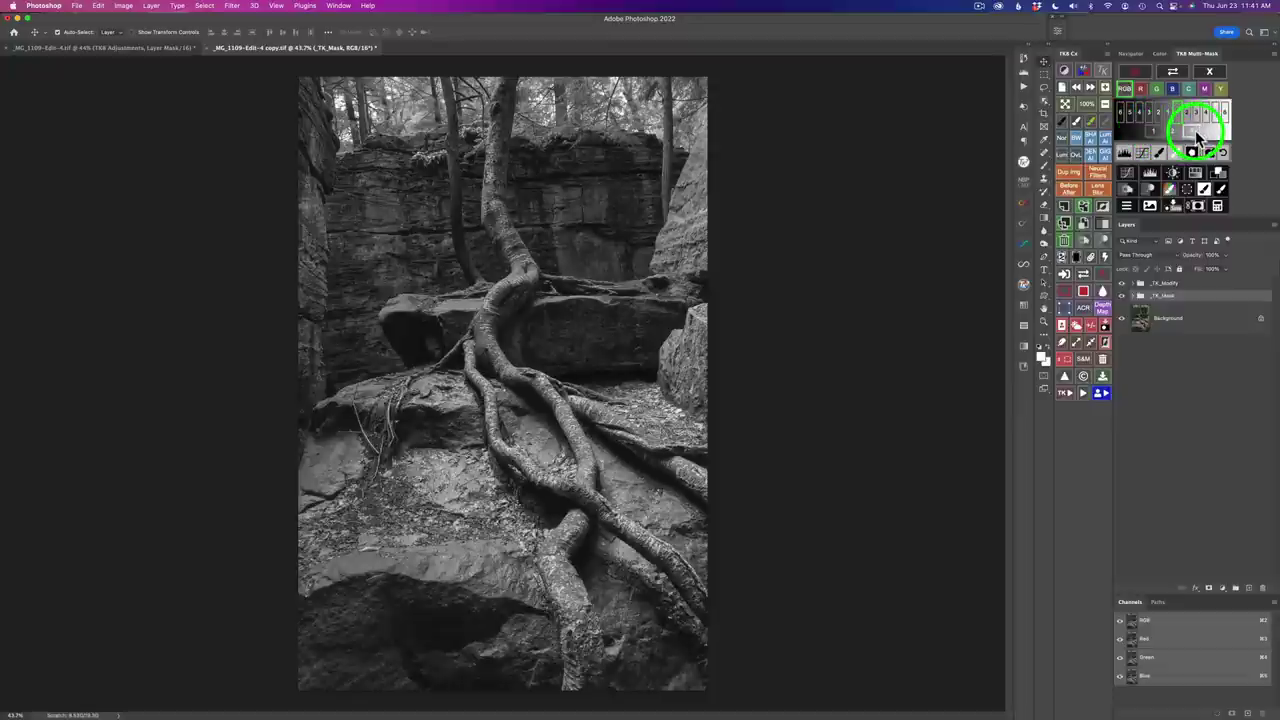
{"action": "left_click", "coordinate": [1197, 136]}
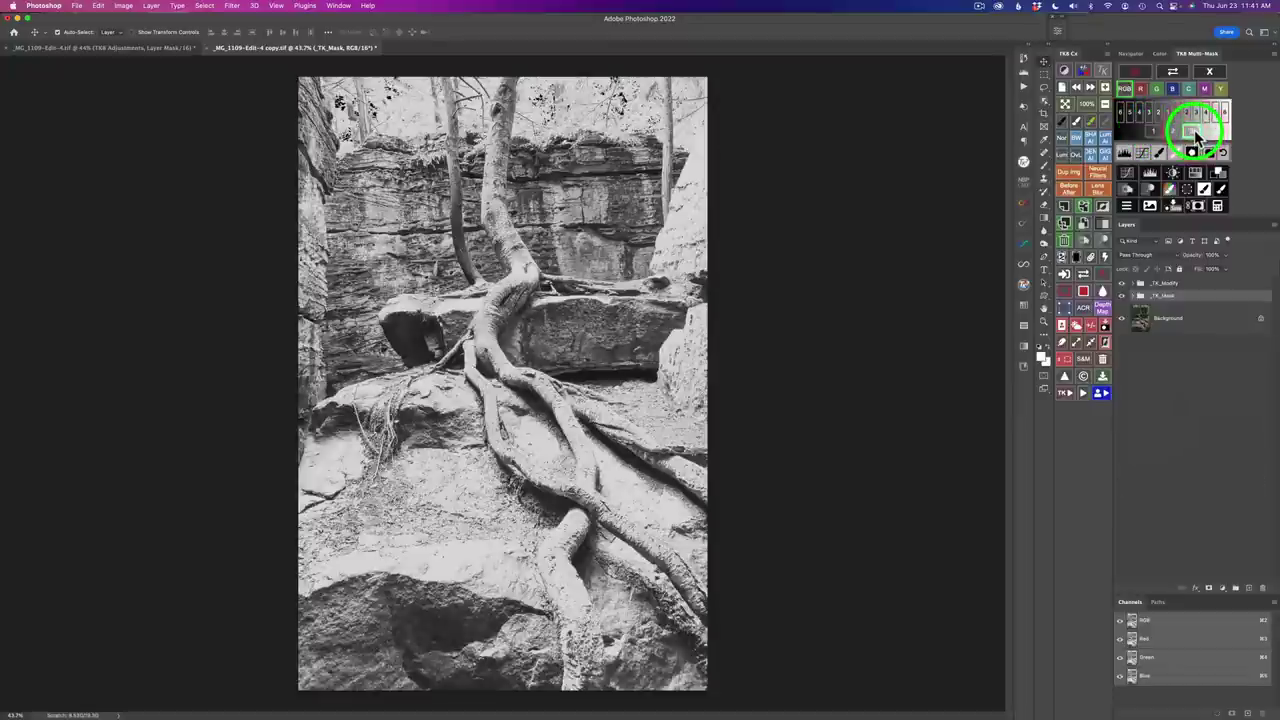
{"action": "left_click", "coordinate": [1220, 176]}
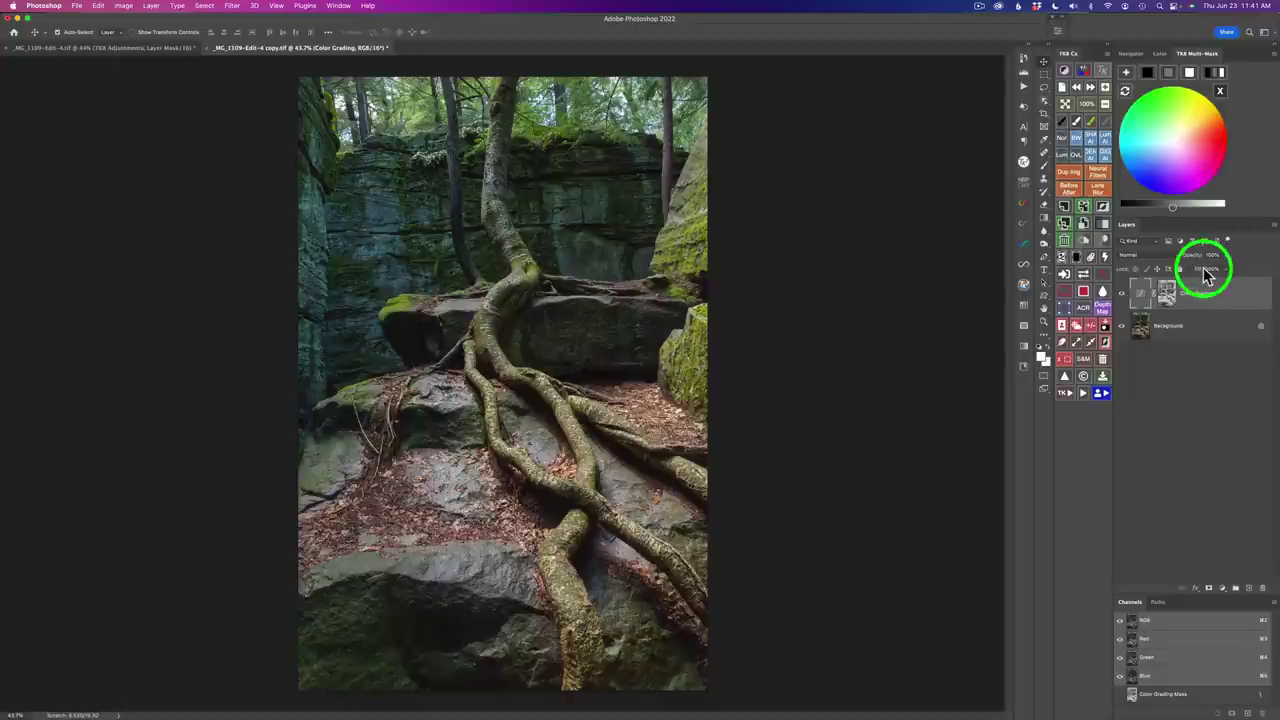
{"action": "left_click_drag", "start_coordinate": [1162, 300], "coordinate": [1176, 303]}
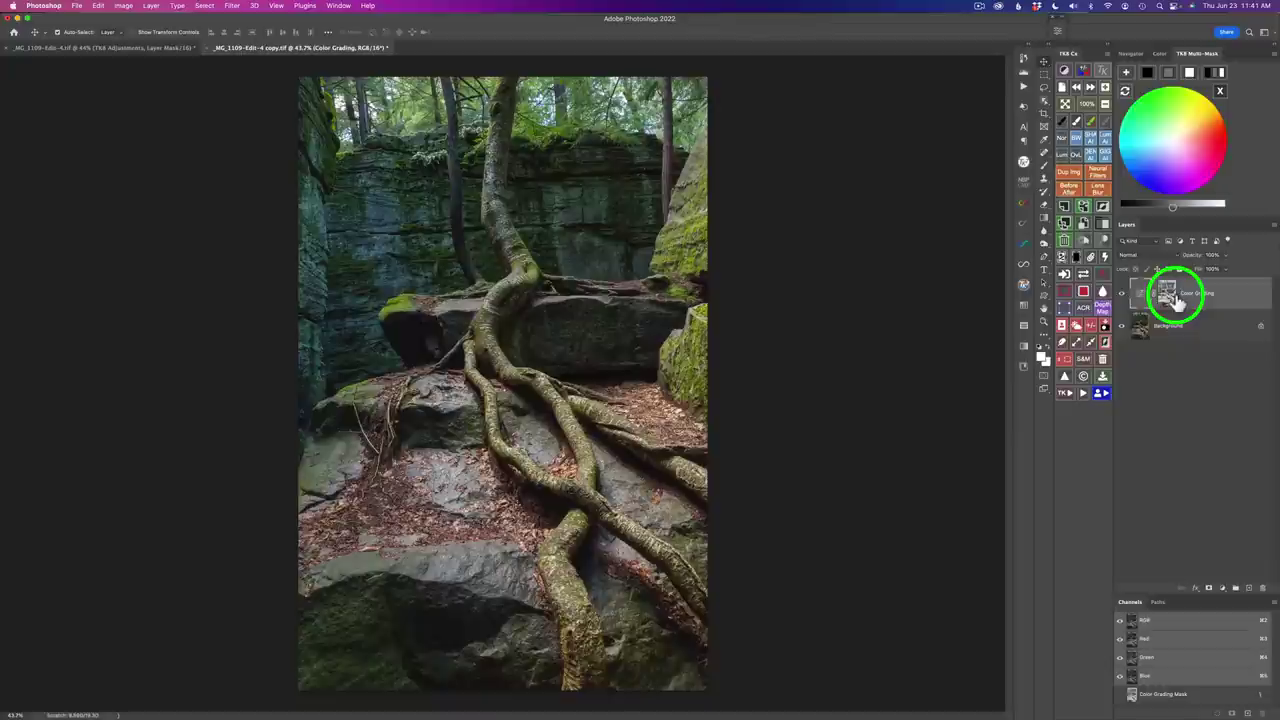
- Darken the shadows slightly with the color grading luminance control
{"action": "left_click", "coordinate": [1200, 157]}
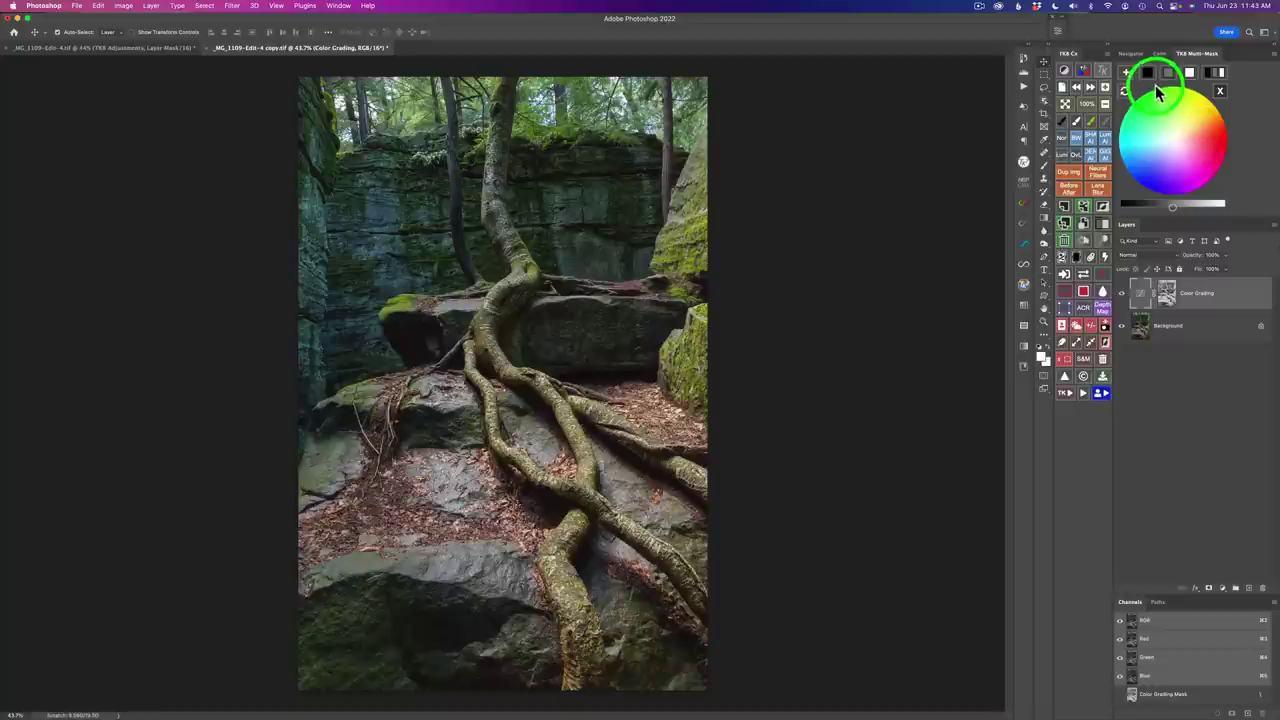
{"action": "left_click", "coordinate": [1148, 74]}
{"action": "left_click", "coordinate": [1174, 207]}
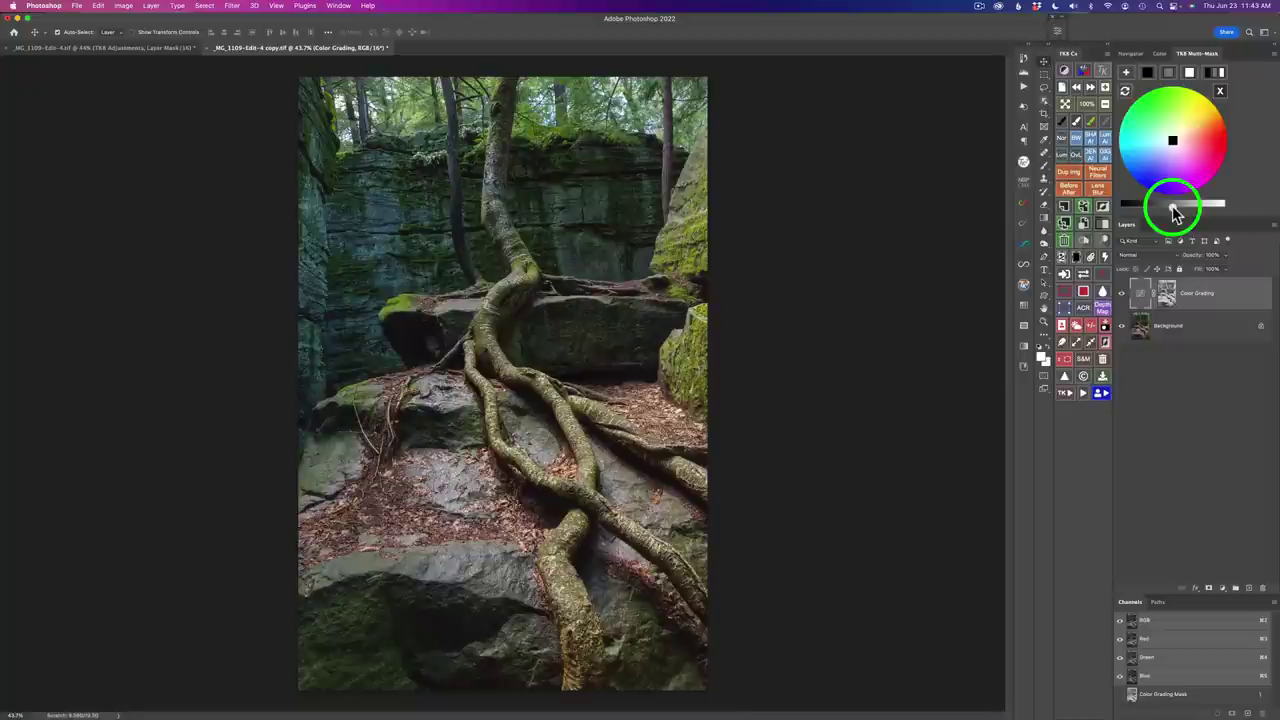
{"action": "left_click_drag", "start_coordinate": [1174, 207], "coordinate": [1160, 210]}
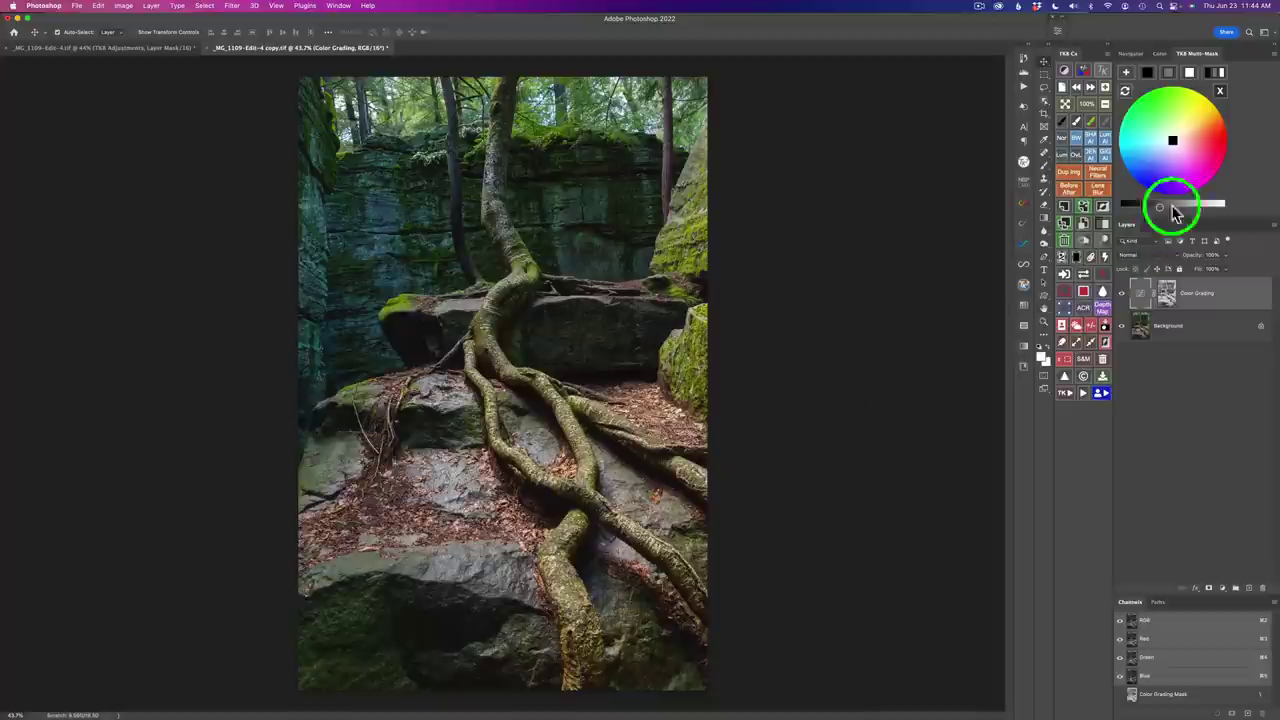
- Brighten the midtones clearly with the color grading luminance control
{"action": "left_click", "coordinate": [1170, 74]}
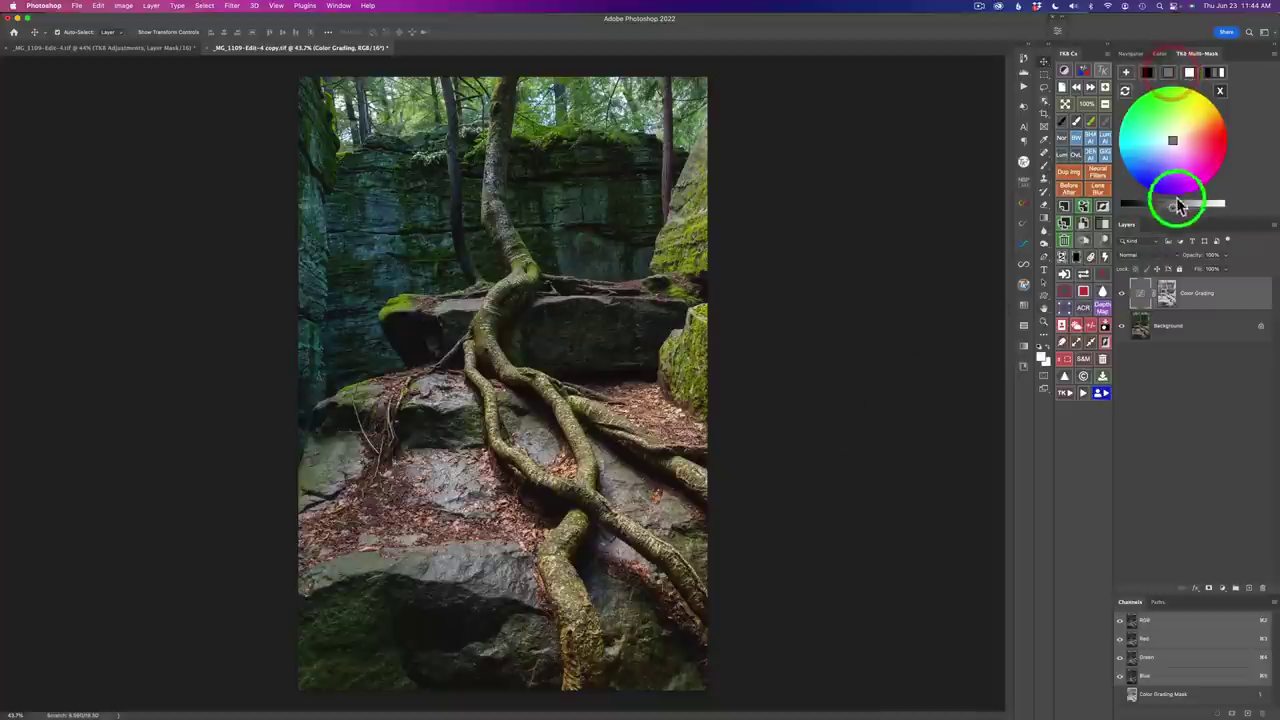
{"action": "left_click_drag", "start_coordinate": [1173, 210], "coordinate": [1197, 213]}
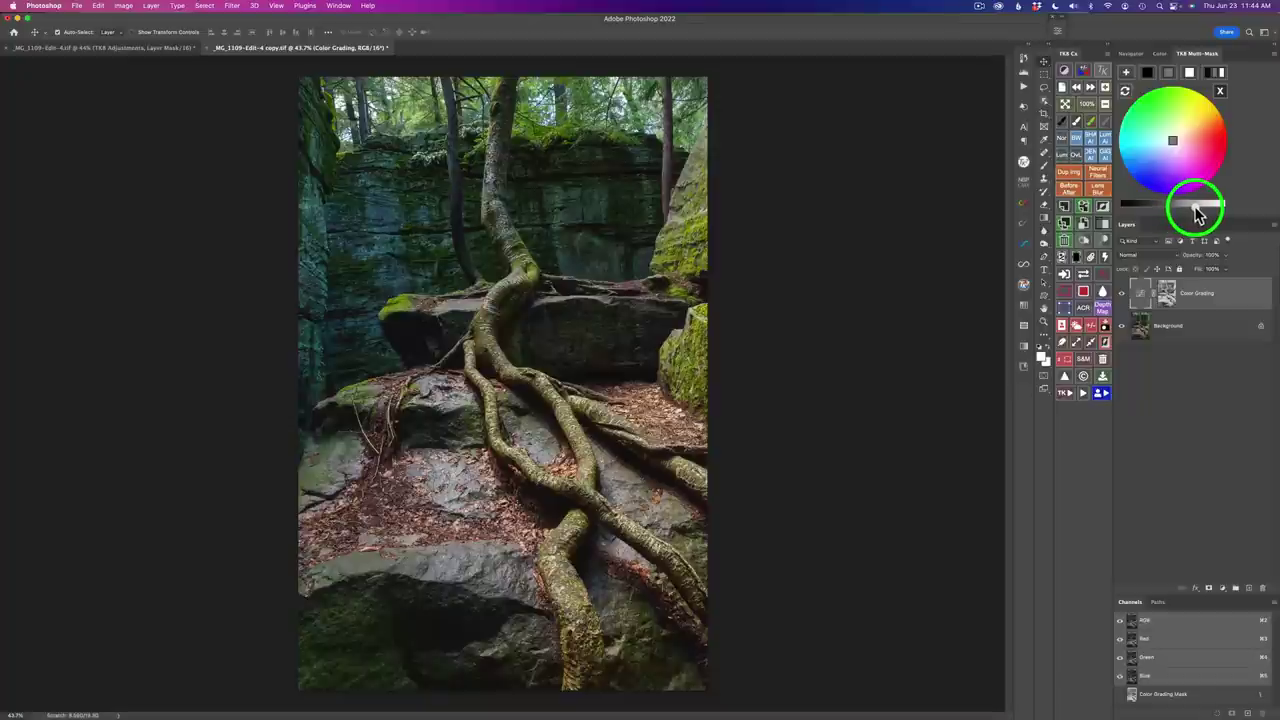
{"action": "left_click_drag", "start_coordinate": [1197, 213], "coordinate": [1199, 213]}
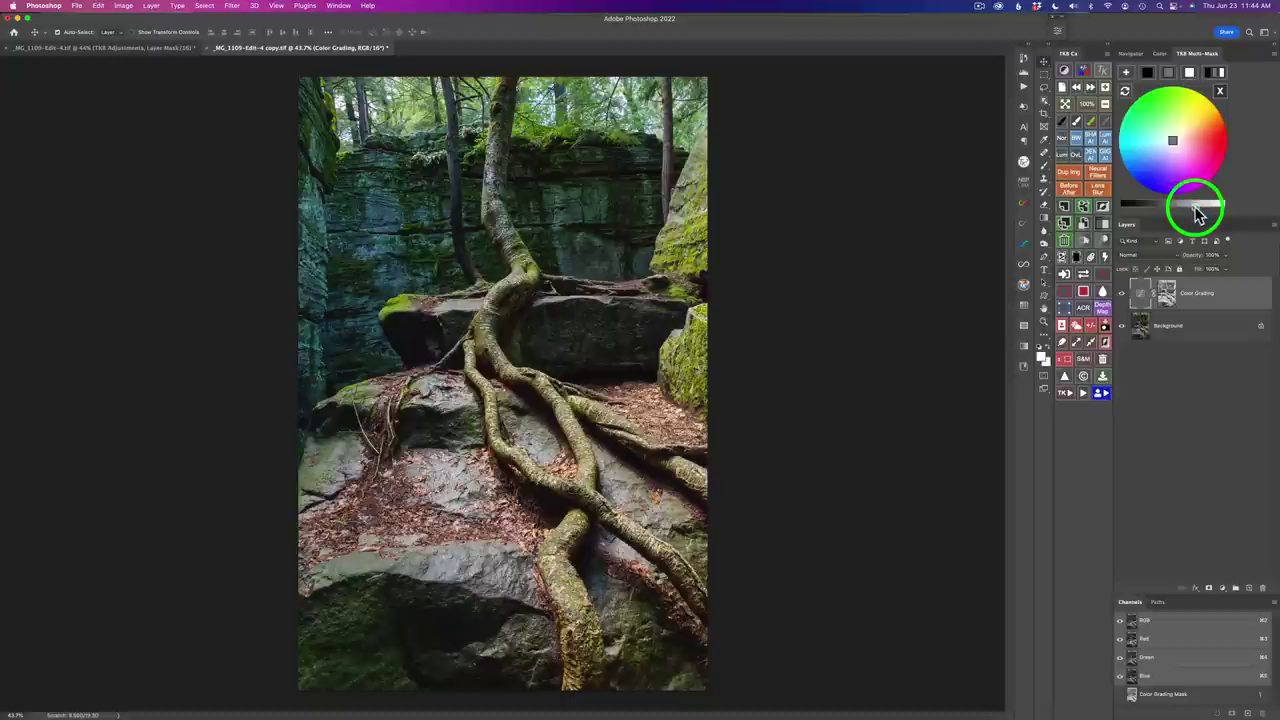
{"action": "left_click_drag", "start_coordinate": [1199, 213], "coordinate": [1199, 214]}
{"action": "left_click", "coordinate": [1155, 133]}
- Brighten the highlights slightly with the color grading luminance control
{"action": "left_click", "coordinate": [1189, 72]}
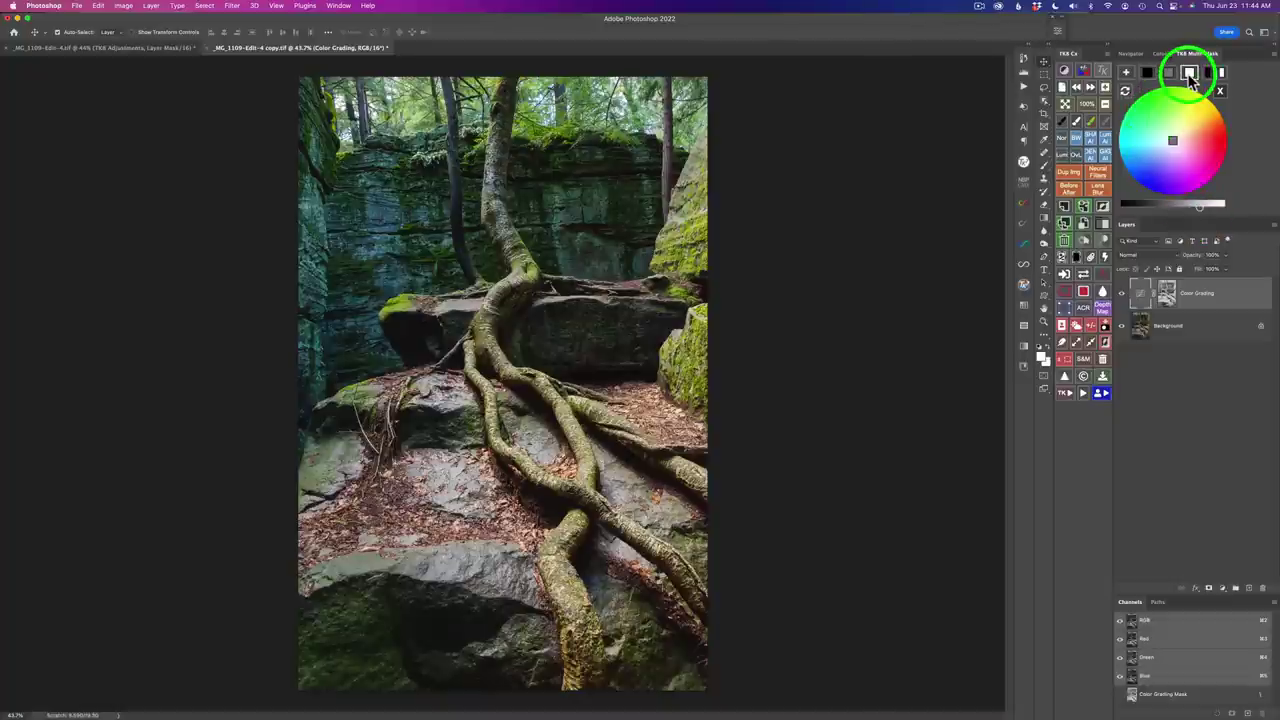
{"action": "left_click", "coordinate": [1172, 206]}
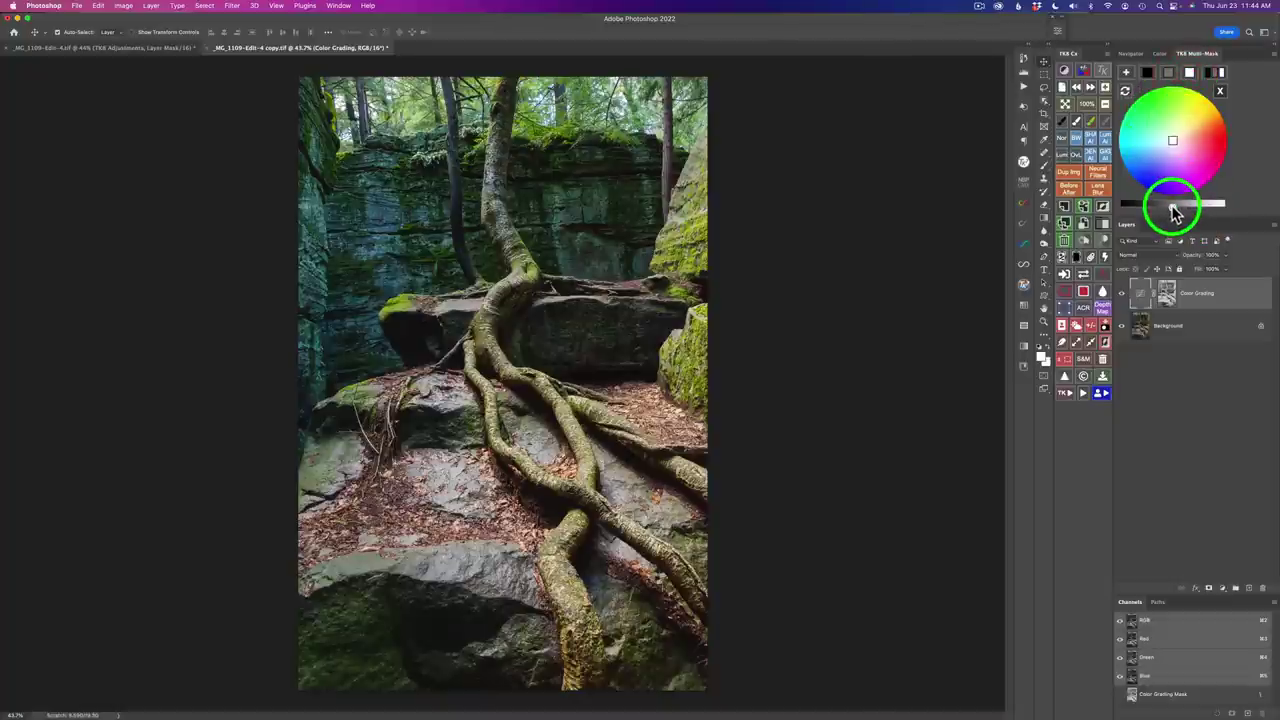
{"action": "left_click_drag", "start_coordinate": [1174, 213], "coordinate": [1163, 226]}
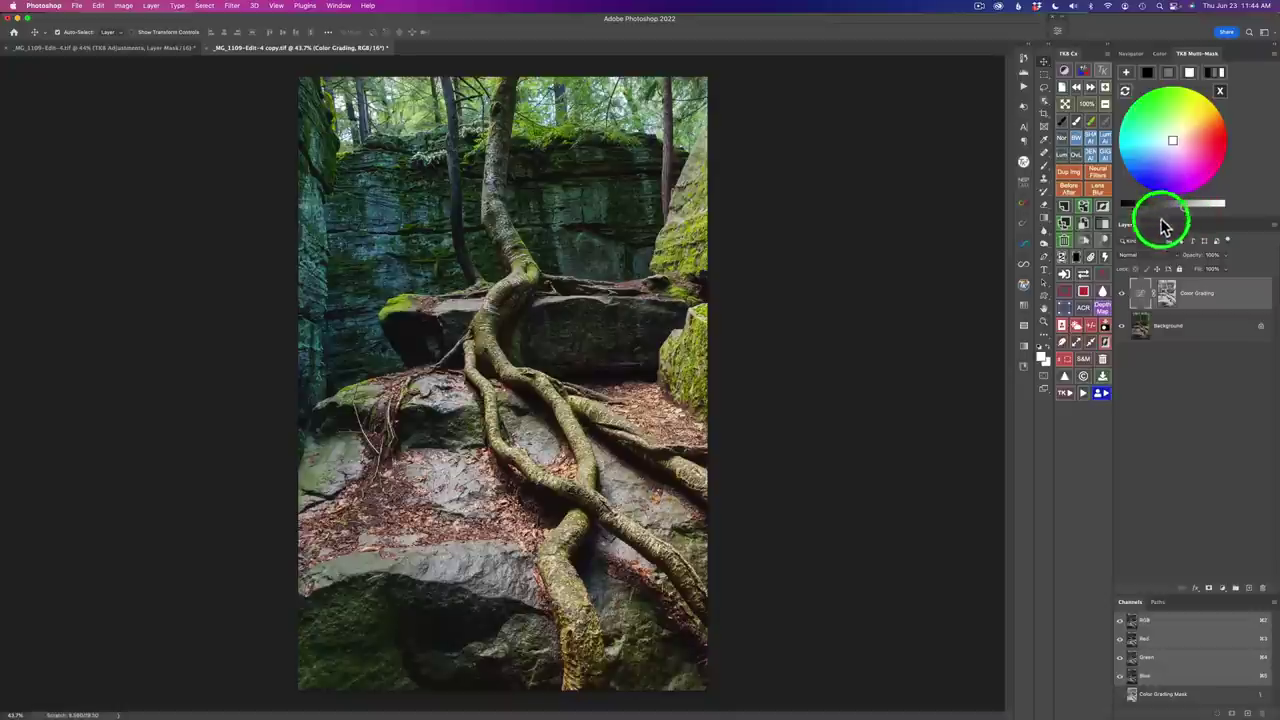
- Compare the image with the Color Grading layer hidden and shown
{"action": "left_click", "coordinate": [1122, 294]}
{"action": "left_click", "coordinate": [1122, 294]}
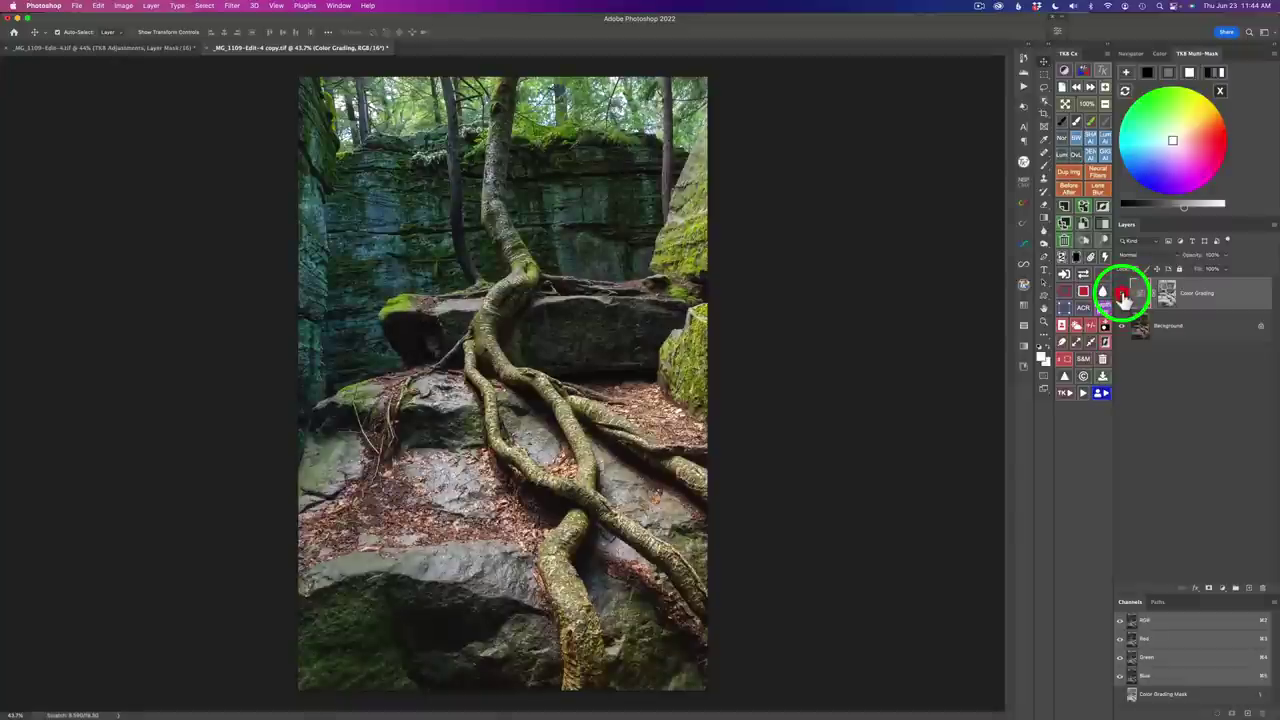
{"action": "left_click", "coordinate": [1123, 298]}
{"action": "left_click", "coordinate": [1122, 298]}
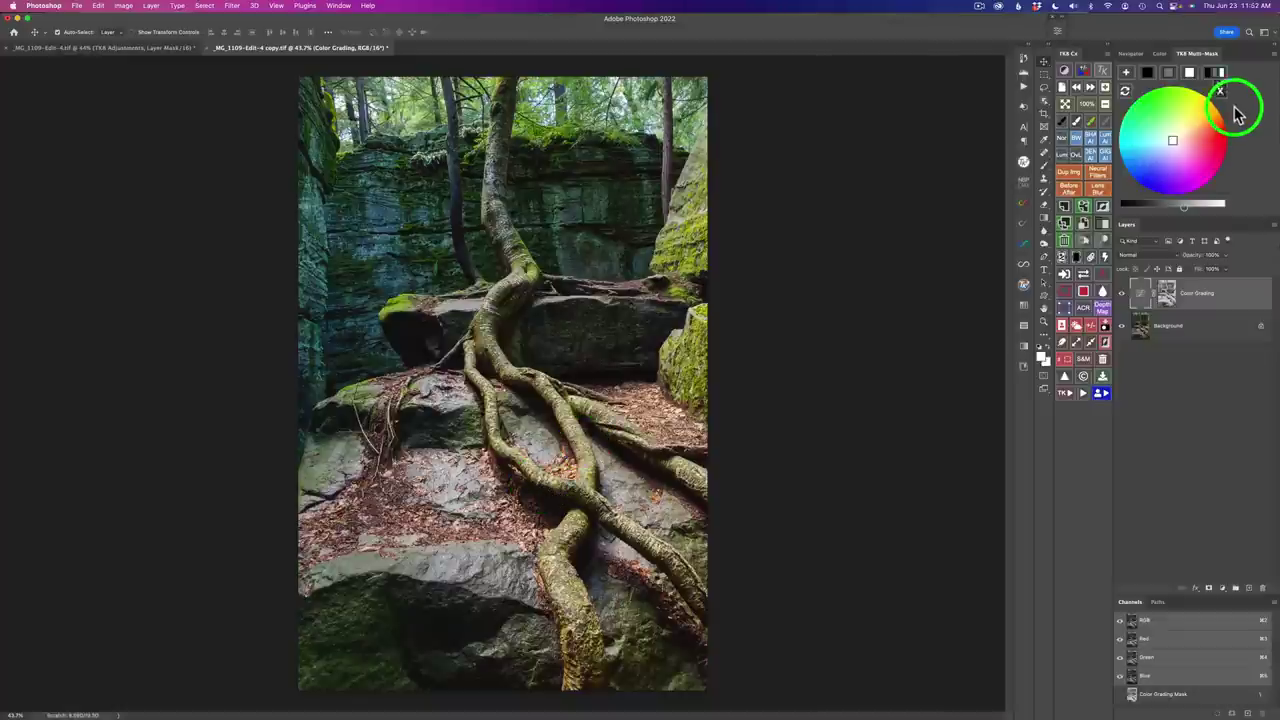
- Close color grading, then add a Curves adjustment layer in Multiply blend mode with its mask filled with black
{"action": "left_click", "coordinate": [1219, 91]}
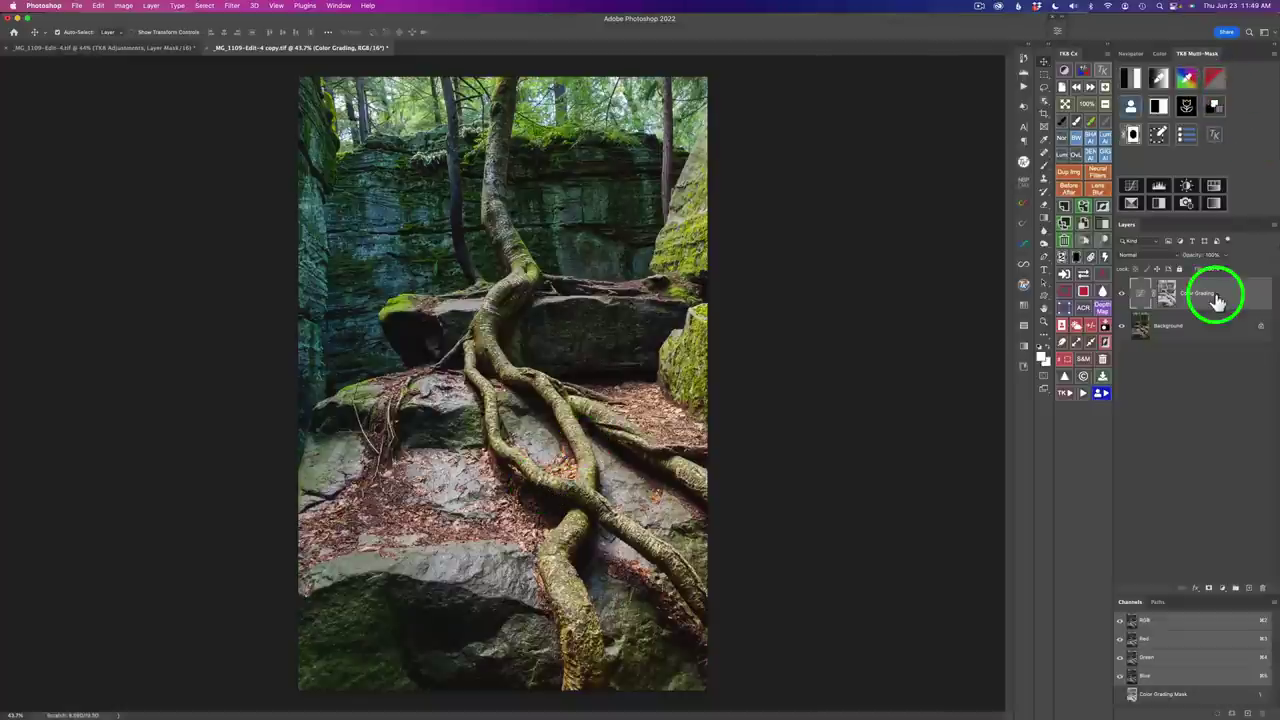
{"action": "left_click", "coordinate": [1131, 187]}
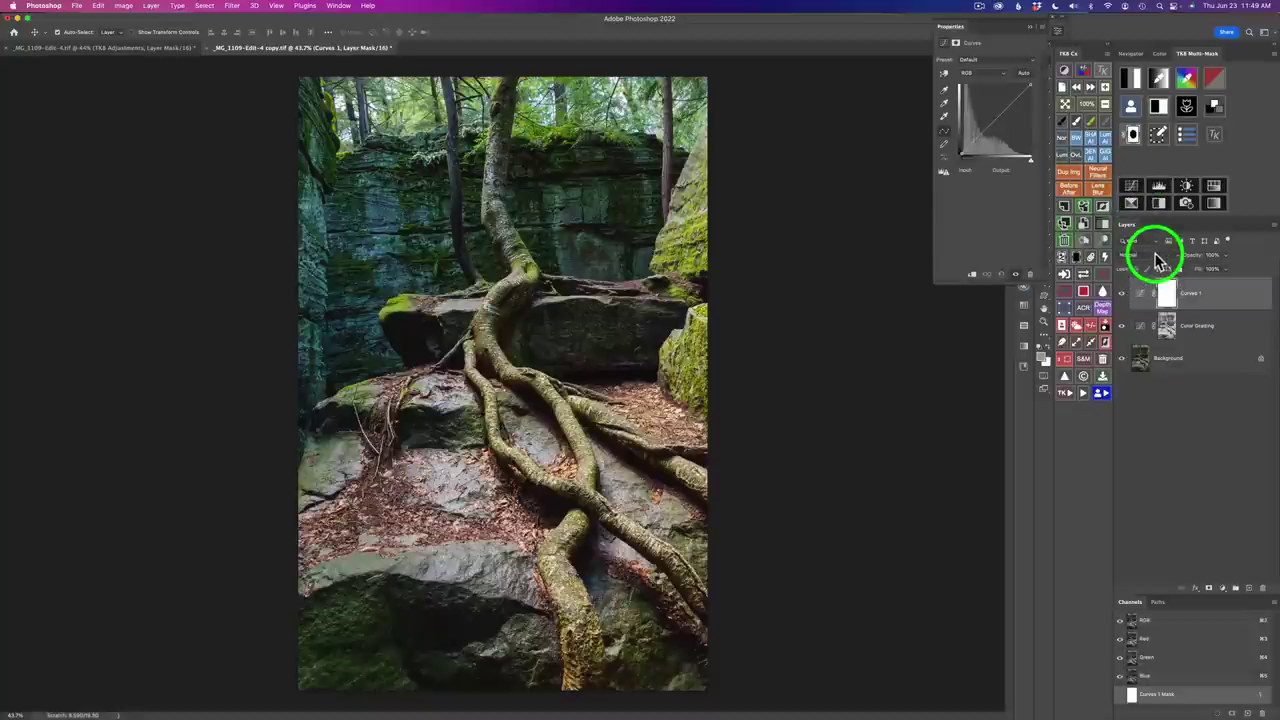
{"action": "left_click", "coordinate": [1155, 256]}
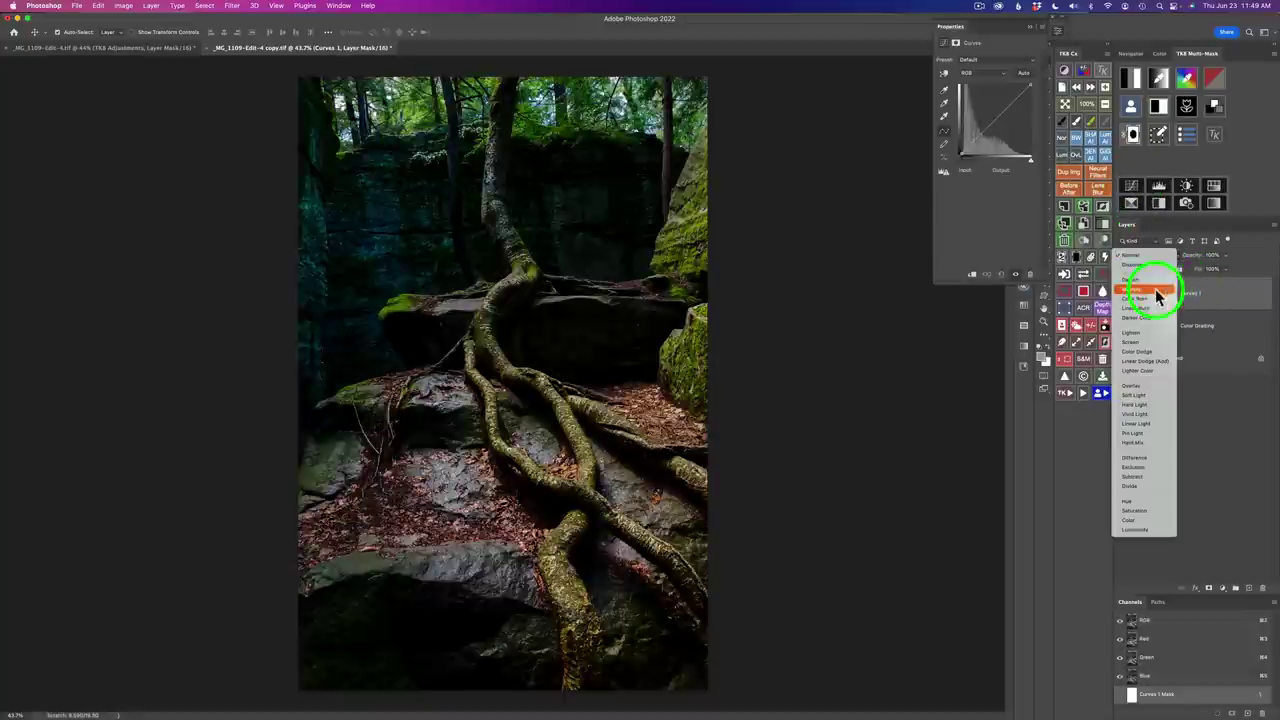
{"action": "left_click", "coordinate": [1155, 289]}
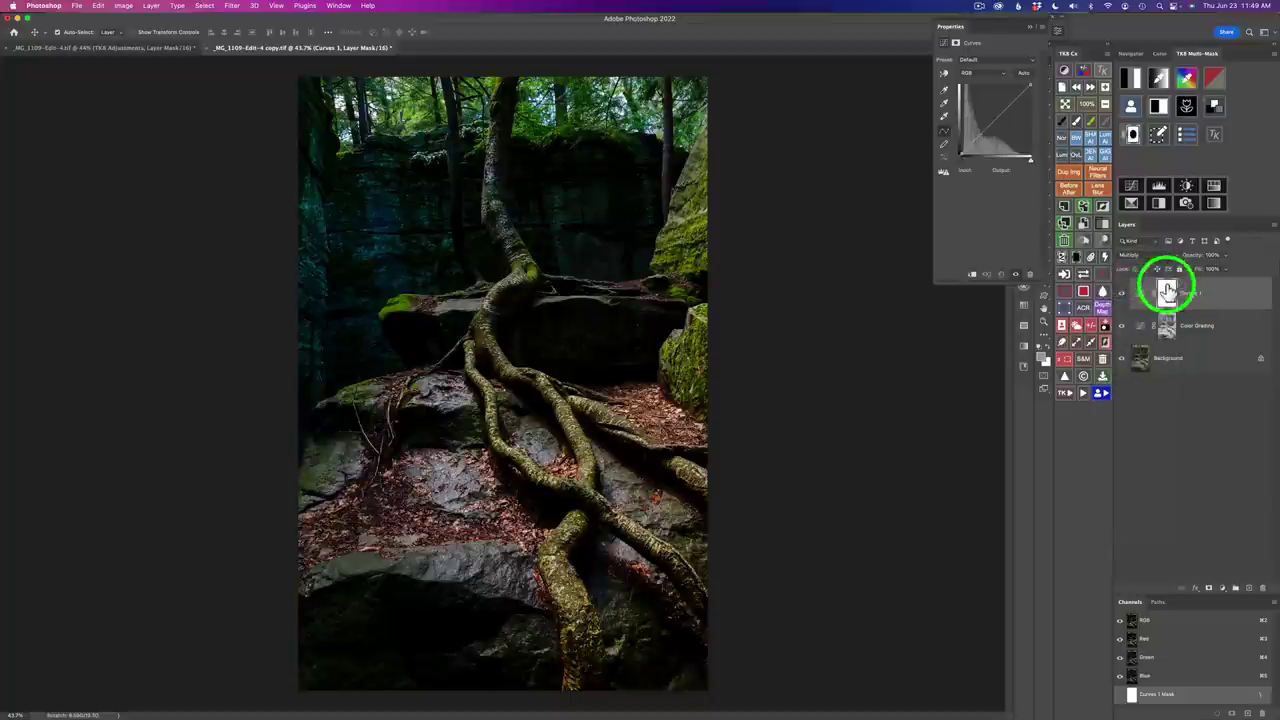
{"action": "left_click", "coordinate": [1078, 263]}
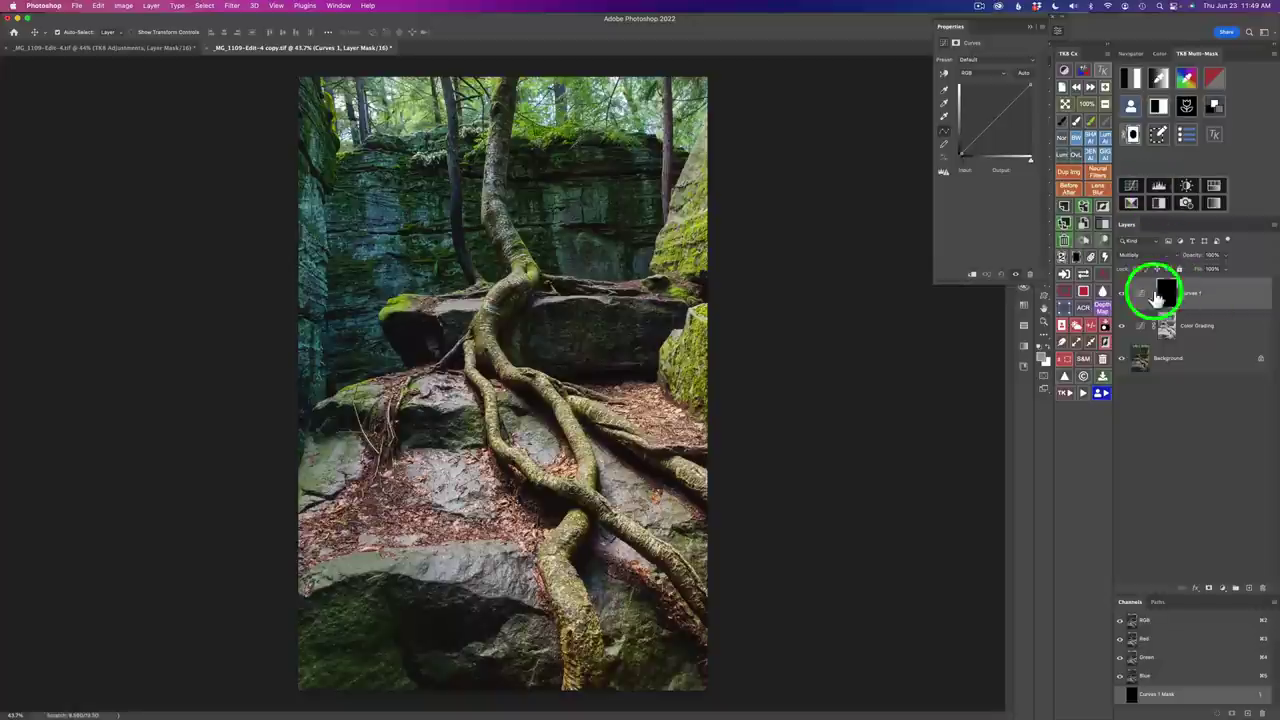
{"action": "left_click", "coordinate": [1060, 38]}
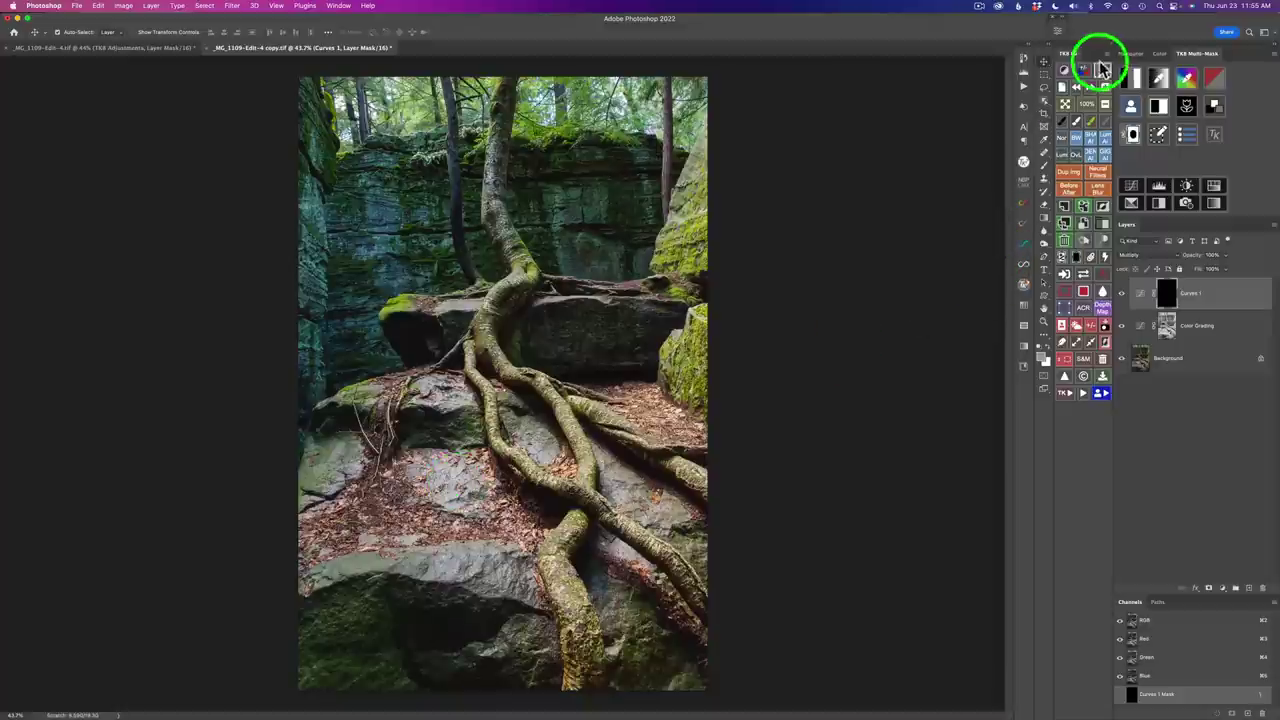
- Generate the first RGB midtones luminosity mask and load it as a selection for painting on the Curves layer's mask
{"action": "left_click", "coordinate": [1133, 73]}
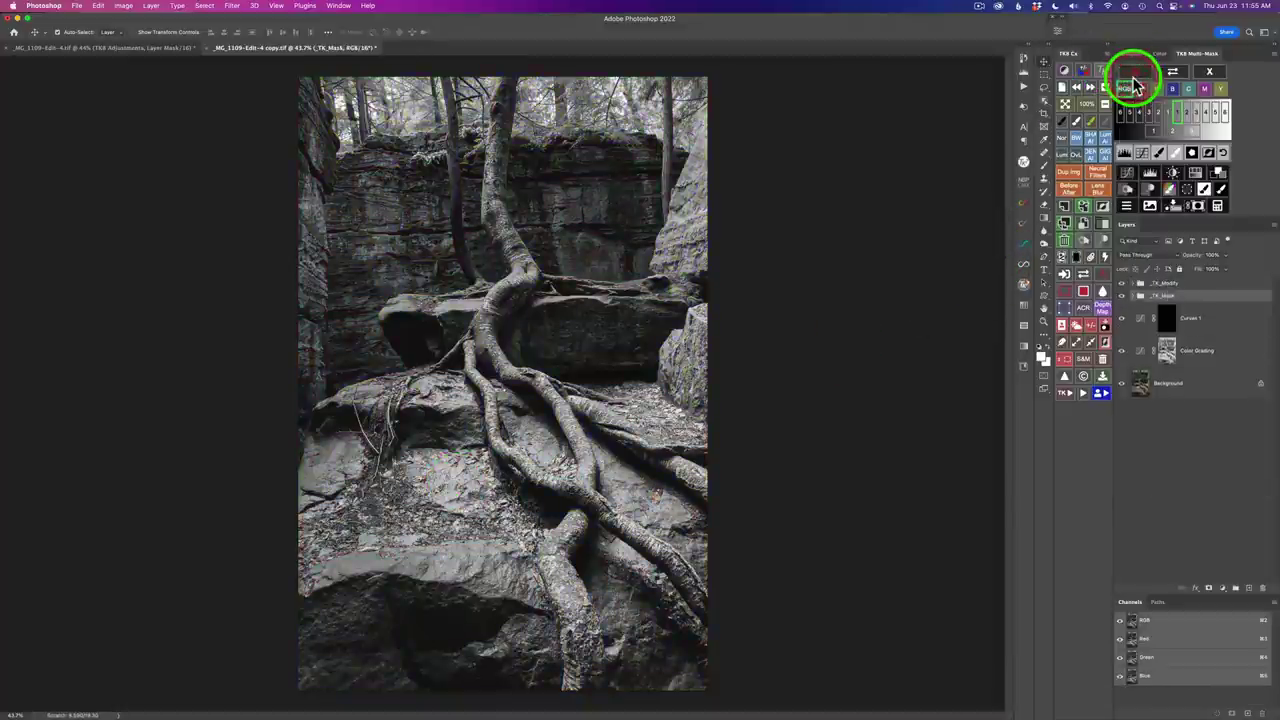
{"action": "left_click", "coordinate": [1154, 132]}
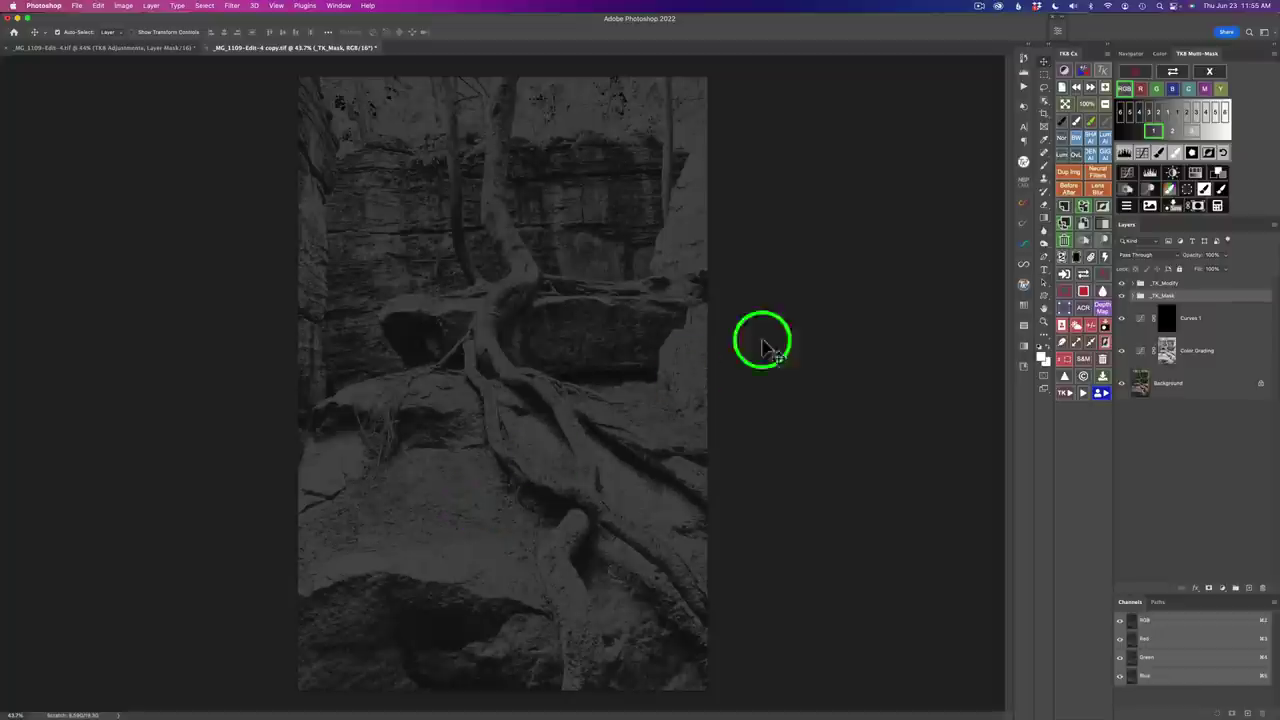
{"action": "left_click", "coordinate": [1222, 187]}
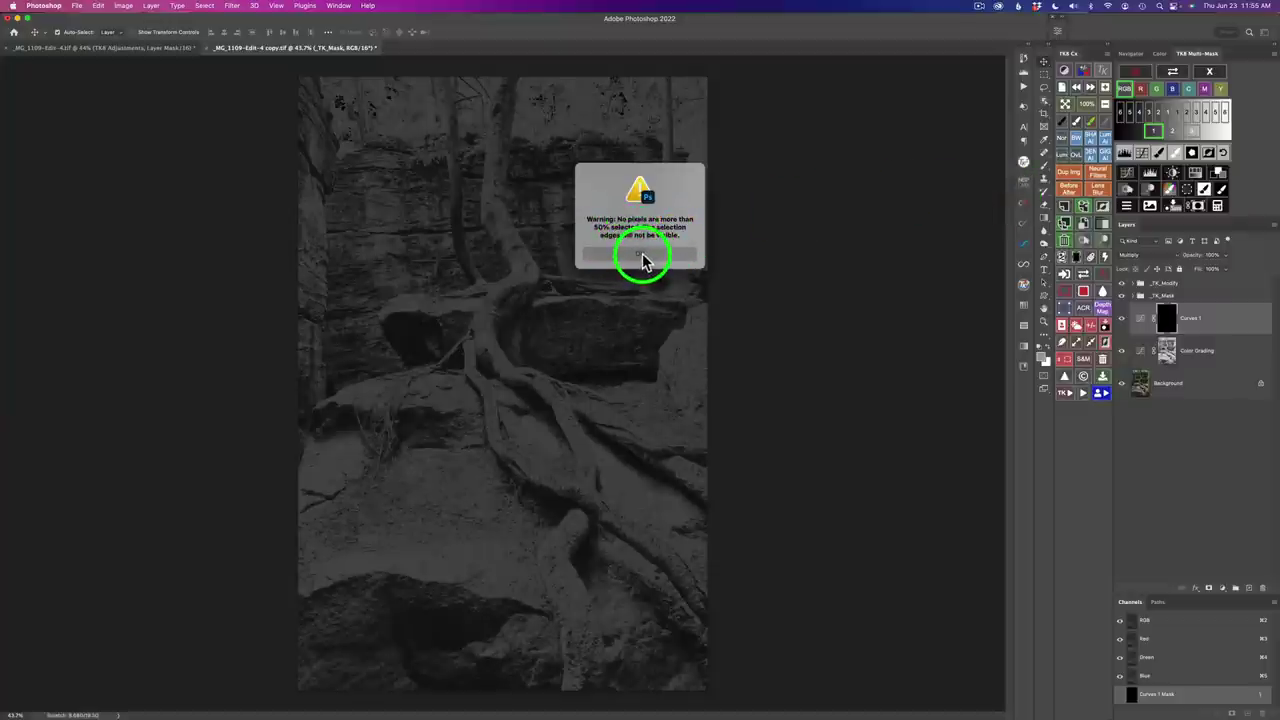
{"action": "left_click", "coordinate": [643, 256]}
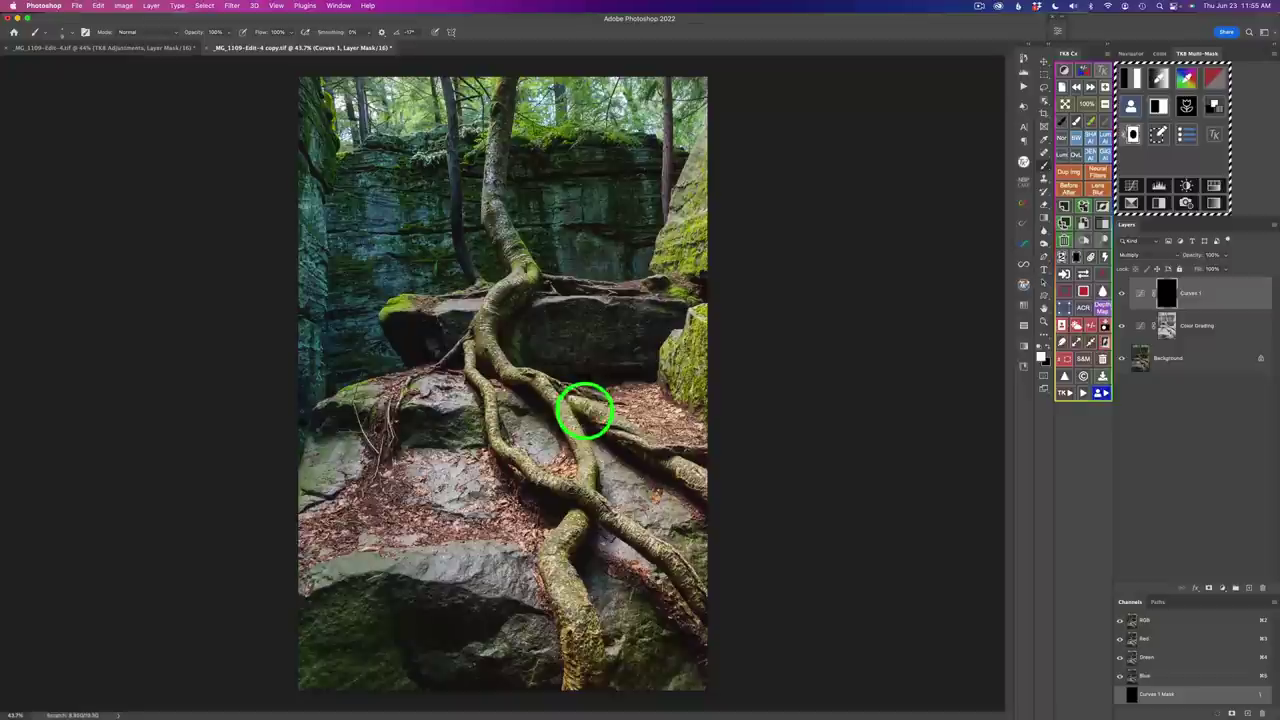
- Paint white through the selection on the Curves mask to darken the rocks and leaf litter around the tree roots
{"action": "mouse_move", "coordinate": [604, 455]}
{"action": "left_mouse_down"}
{"action": "mouse_move", "coordinate": [660, 458]}
{"action": "mouse_move", "coordinate": [644, 458]}
{"action": "left_mouse_up"}
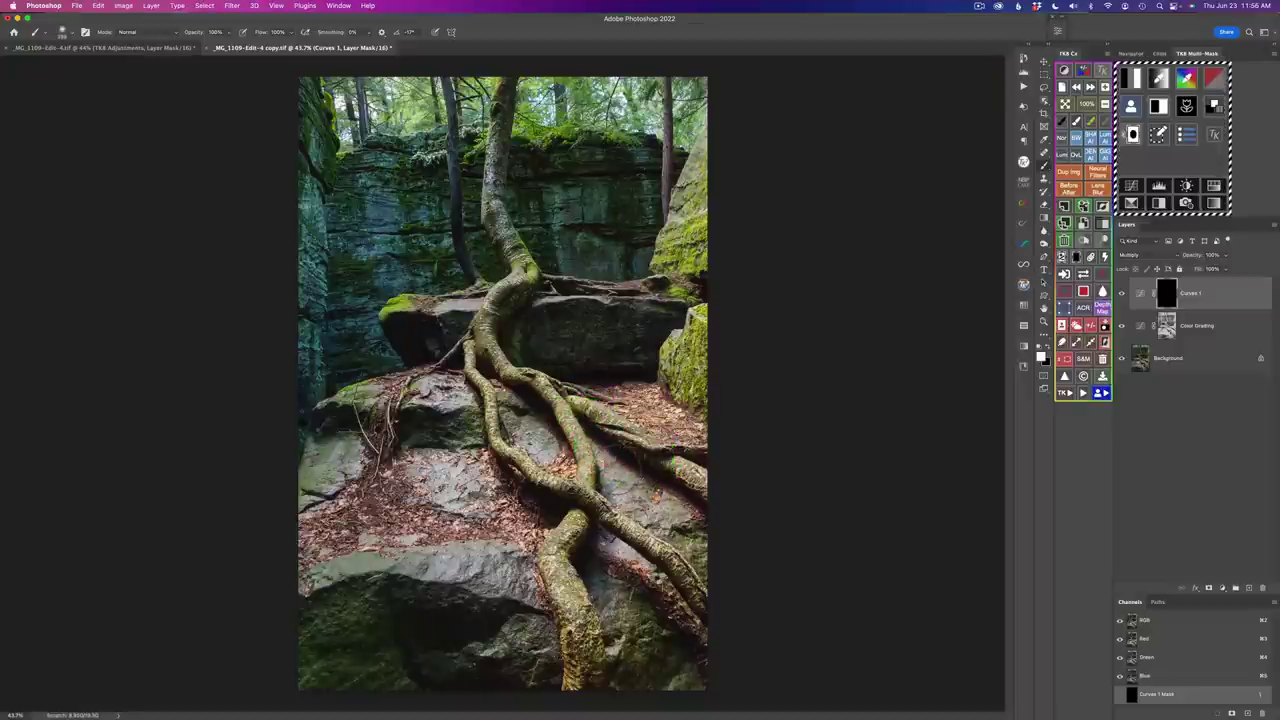
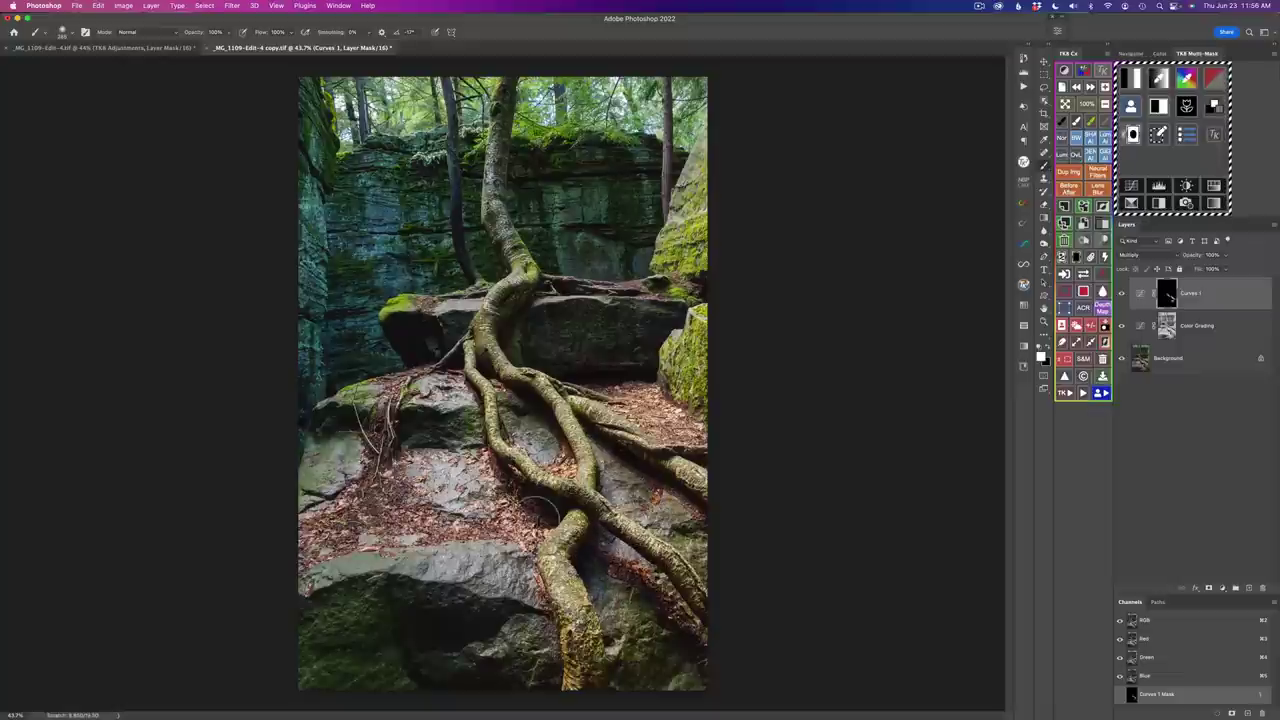
{"action": "mouse_move", "coordinate": [490, 500]}
{"action": "left_mouse_down"}
{"action": "mouse_move", "coordinate": [432, 478]}
{"action": "mouse_move", "coordinate": [454, 484]}
{"action": "mouse_move", "coordinate": [432, 480]}
{"action": "mouse_move", "coordinate": [458, 492]}
{"action": "mouse_move", "coordinate": [436, 476]}
{"action": "mouse_move", "coordinate": [482, 556]}
{"action": "mouse_move", "coordinate": [340, 564]}
{"action": "mouse_move", "coordinate": [498, 566]}
{"action": "mouse_move", "coordinate": [502, 552]}
{"action": "mouse_move", "coordinate": [492, 564]}
{"action": "mouse_move", "coordinate": [464, 548]}
{"action": "mouse_move", "coordinate": [436, 556]}
{"action": "mouse_move", "coordinate": [484, 564]}
{"action": "mouse_move", "coordinate": [470, 556]}
{"action": "left_mouse_up"}
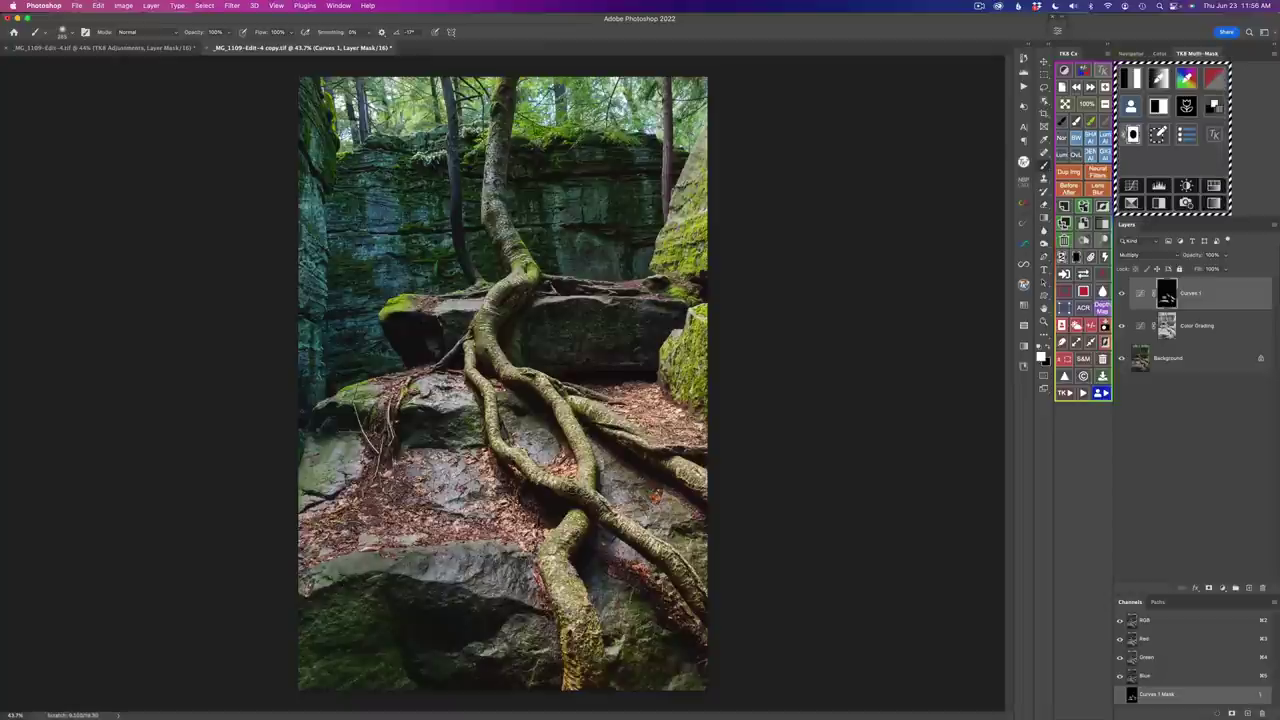
{"action": "mouse_move", "coordinate": [388, 560]}
{"action": "left_mouse_down"}
{"action": "mouse_move", "coordinate": [390, 485]}
{"action": "mouse_move", "coordinate": [328, 495]}
{"action": "mouse_move", "coordinate": [336, 474]}
{"action": "mouse_move", "coordinate": [322, 492]}
{"action": "left_mouse_up"}
{"action": "mouse_move", "coordinate": [426, 388]}
{"action": "left_mouse_down"}
{"action": "mouse_move", "coordinate": [448, 390]}
{"action": "mouse_move", "coordinate": [450, 412]}
{"action": "mouse_move", "coordinate": [460, 404]}
{"action": "mouse_move", "coordinate": [440, 396]}
{"action": "mouse_move", "coordinate": [480, 386]}
{"action": "mouse_move", "coordinate": [450, 408]}
{"action": "mouse_move", "coordinate": [460, 450]}
{"action": "mouse_move", "coordinate": [448, 474]}
{"action": "mouse_move", "coordinate": [456, 436]}
{"action": "left_mouse_up"}
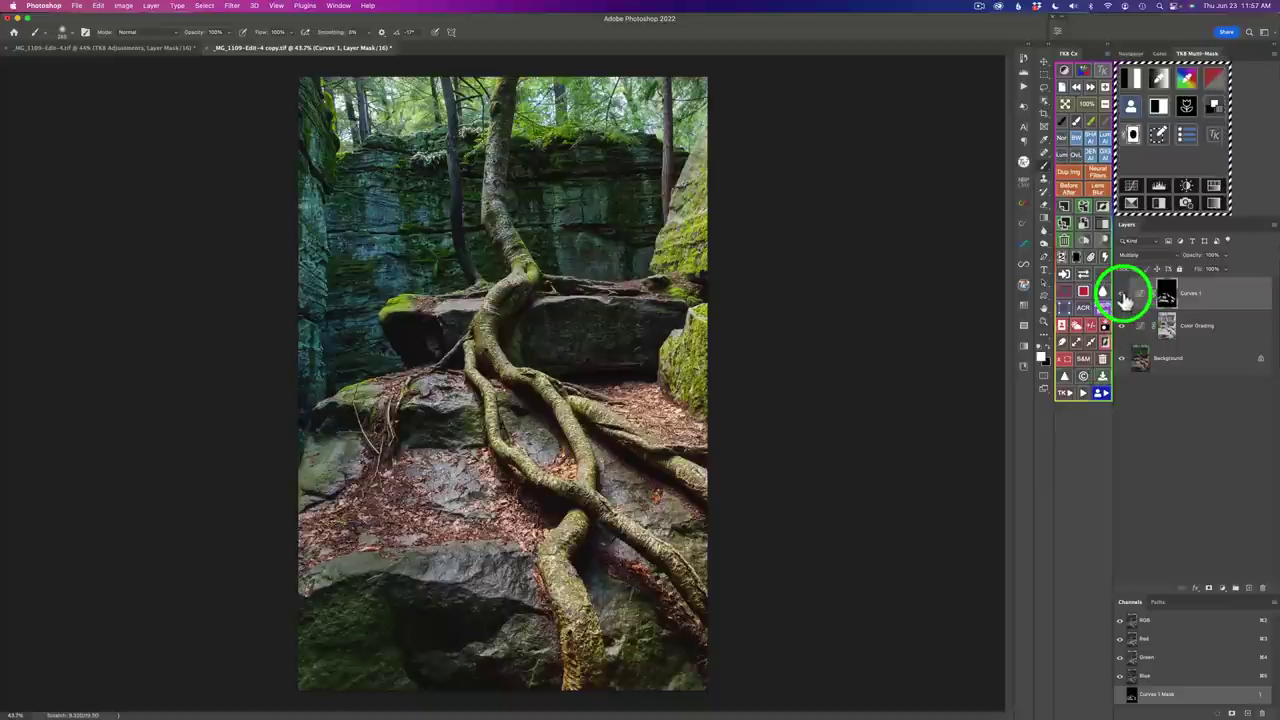
- Paint more darkening on the Curves mask over the rock ledge behind the roots, and compare with the Curves layer hidden and shown
{"action": "left_click", "coordinate": [1122, 294]}
{"action": "left_click", "coordinate": [1122, 294]}
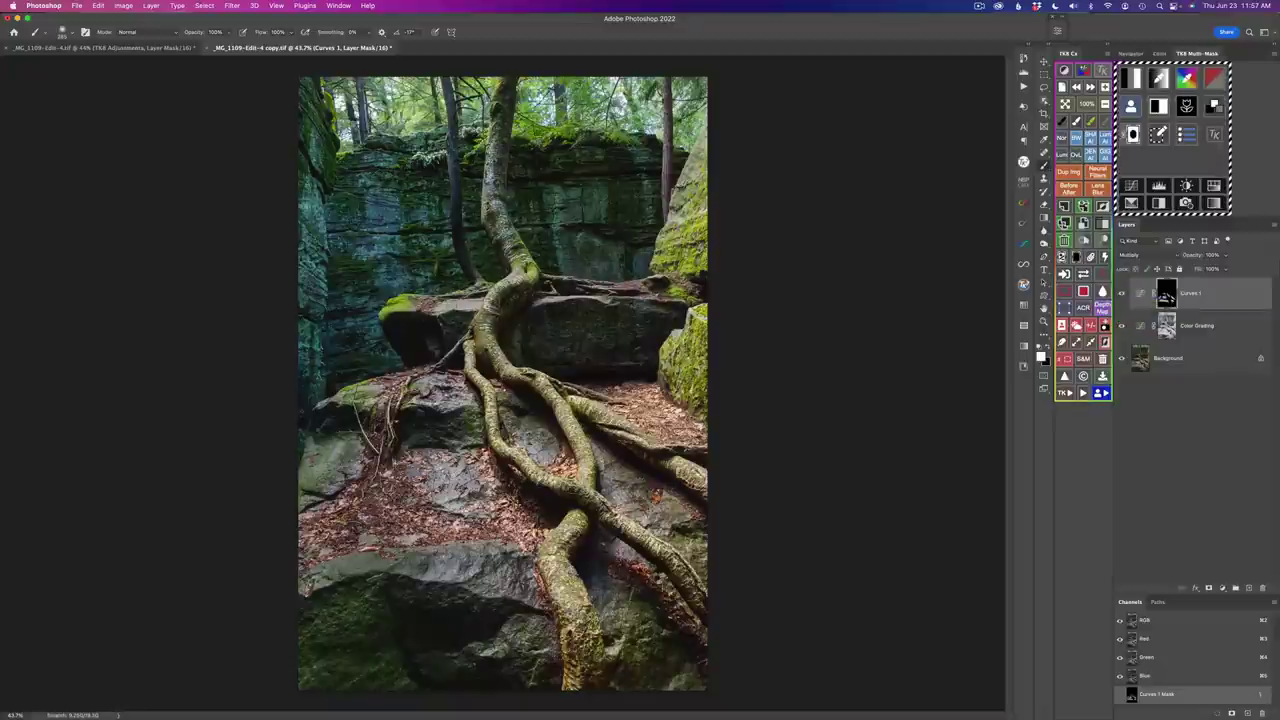
{"action": "mouse_move", "coordinate": [488, 300]}
{"action": "left_mouse_down"}
{"action": "mouse_move", "coordinate": [434, 303]}
{"action": "mouse_move", "coordinate": [610, 291]}
{"action": "mouse_move", "coordinate": [549, 294]}
{"action": "mouse_move", "coordinate": [589, 297]}
{"action": "mouse_move", "coordinate": [554, 294]}
{"action": "mouse_move", "coordinate": [631, 331]}
{"action": "left_mouse_up"}
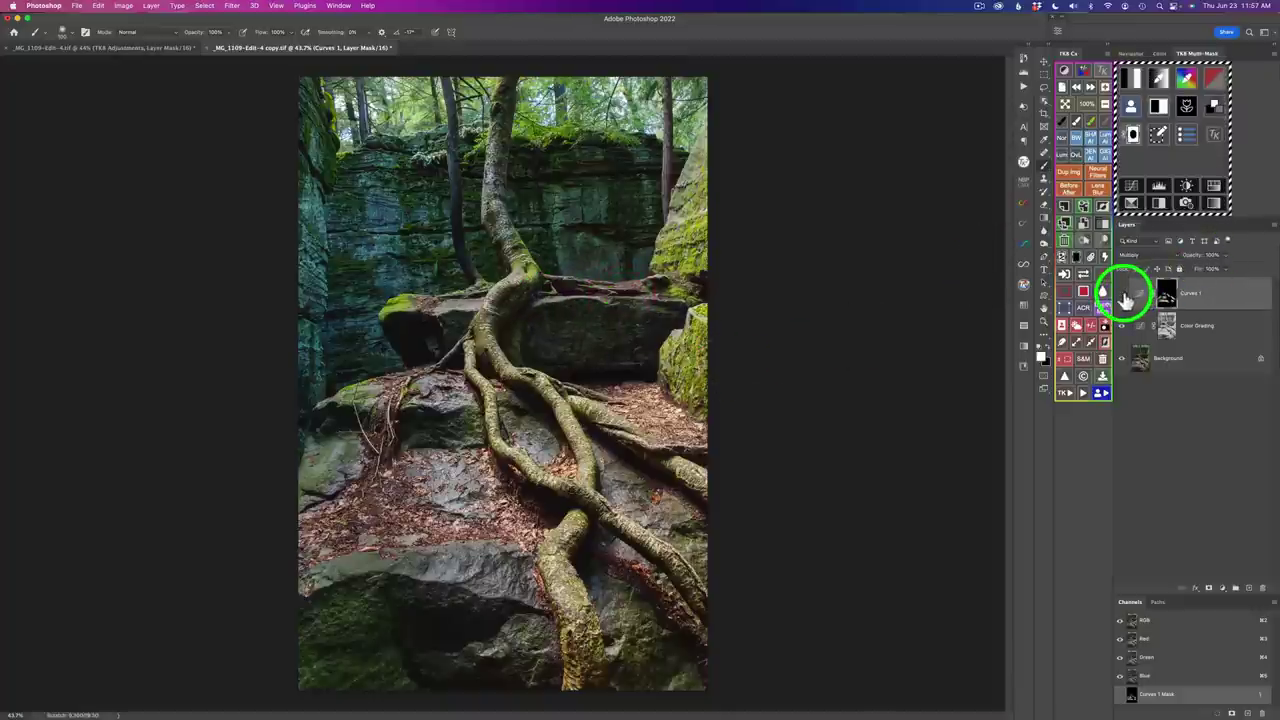
{"action": "left_click", "coordinate": [1123, 295]}
{"action": "left_click", "coordinate": [1123, 295]}
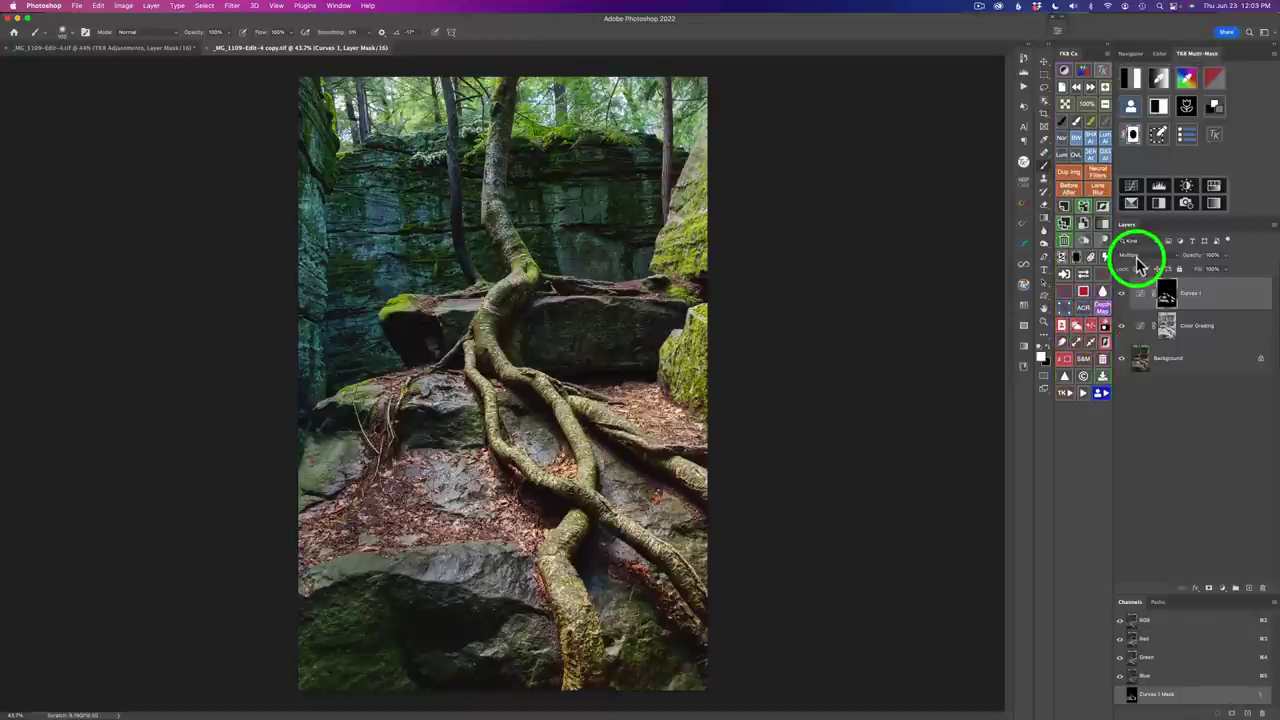
- Run the TK8 Soft Pop action and lower the resulting layer's opacity to 82%
{"action": "left_click", "coordinate": [1066, 394]}
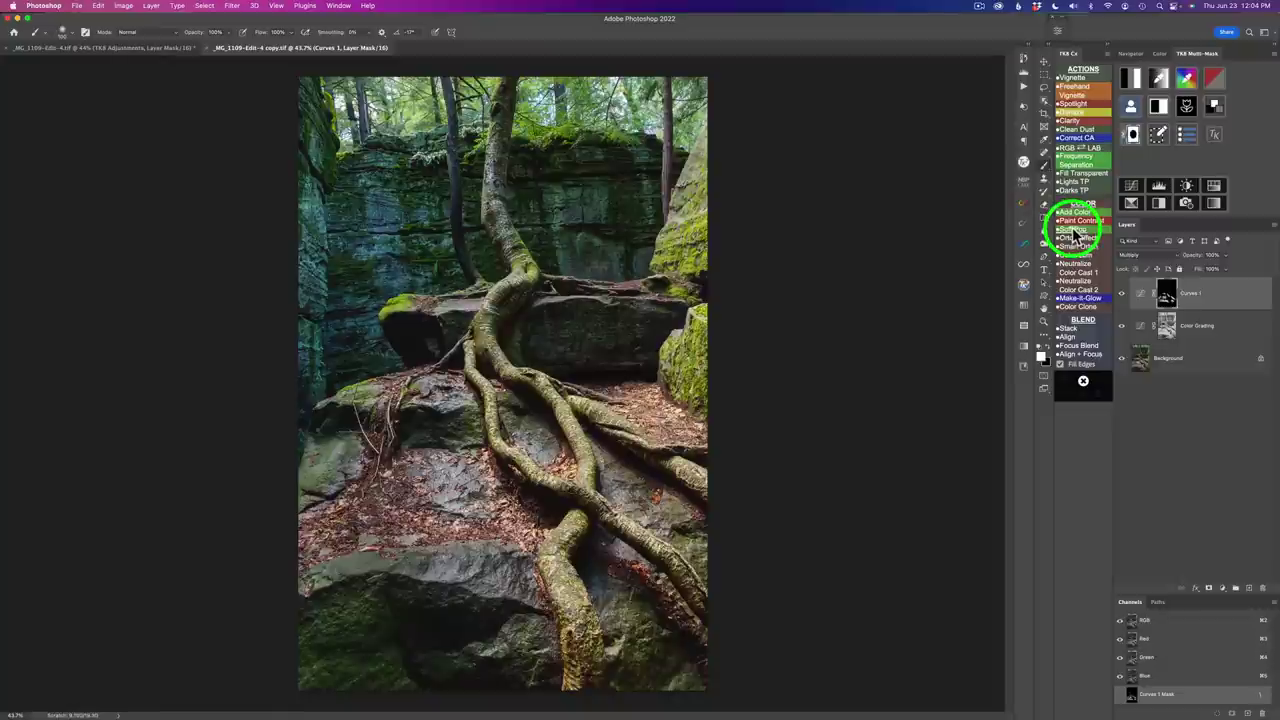
{"action": "left_click", "coordinate": [1075, 230]}
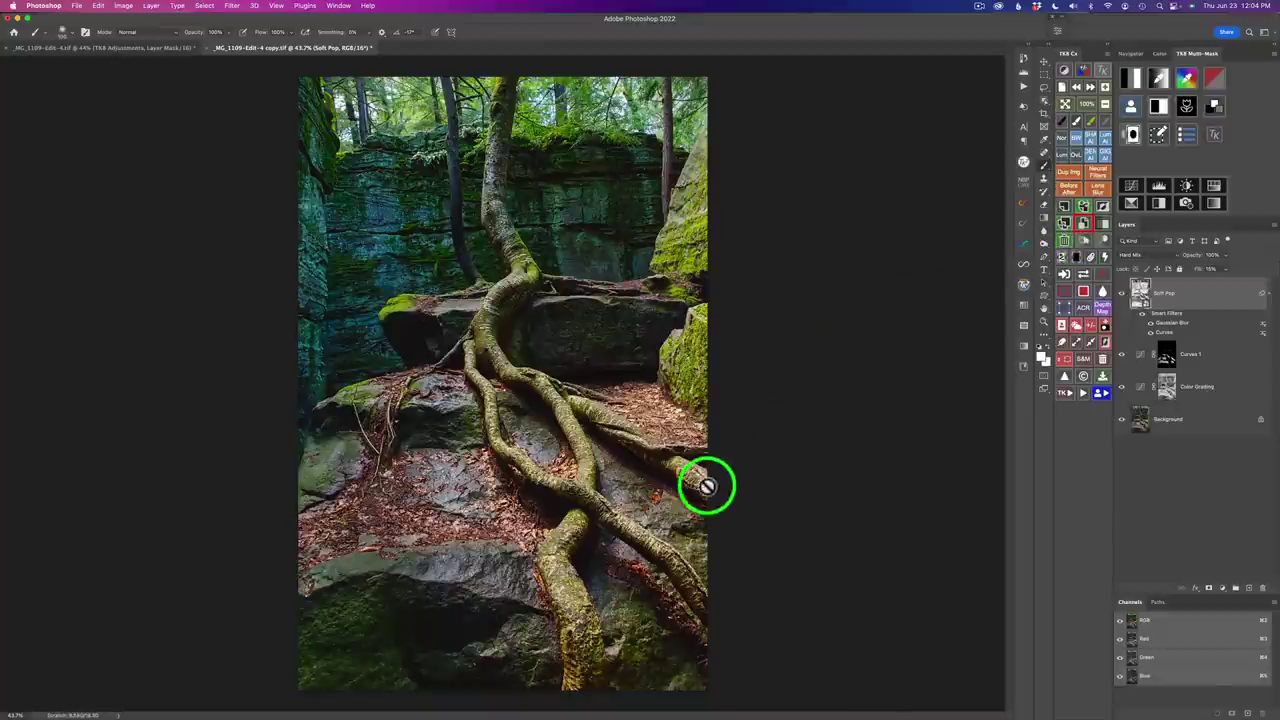
{"action": "left_click", "coordinate": [1122, 295]}
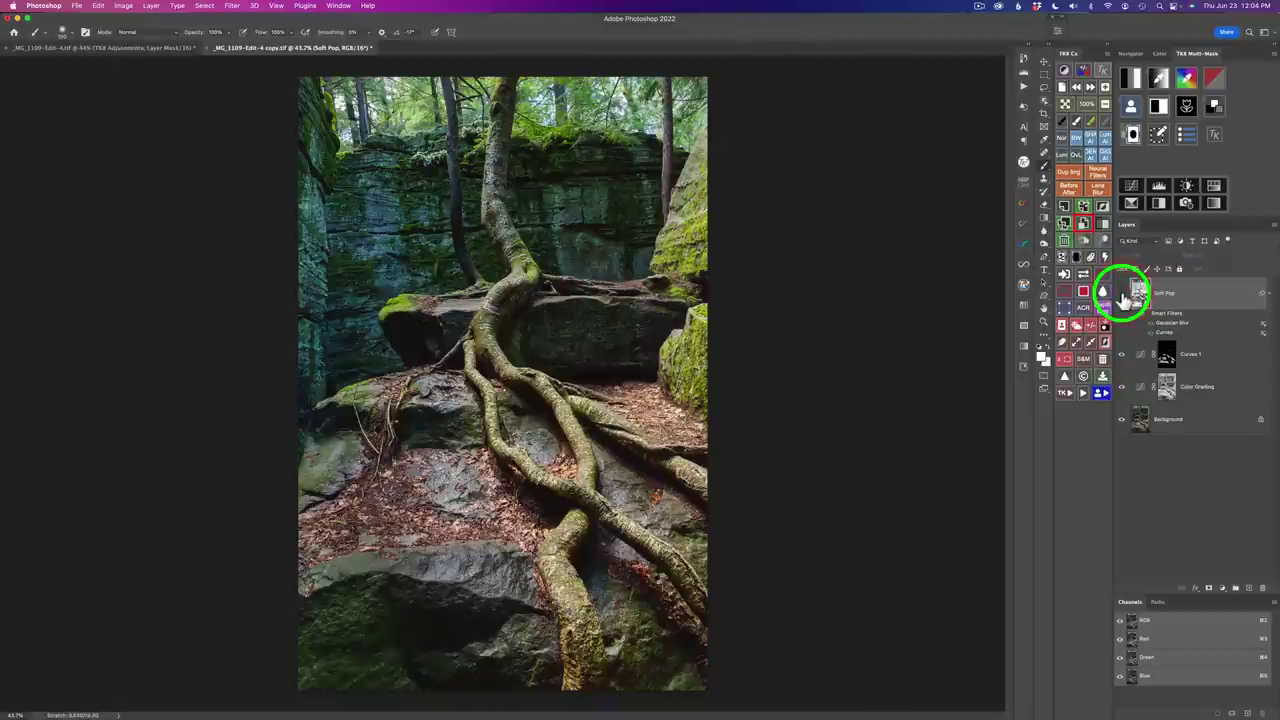
{"action": "left_click", "coordinate": [1122, 295]}
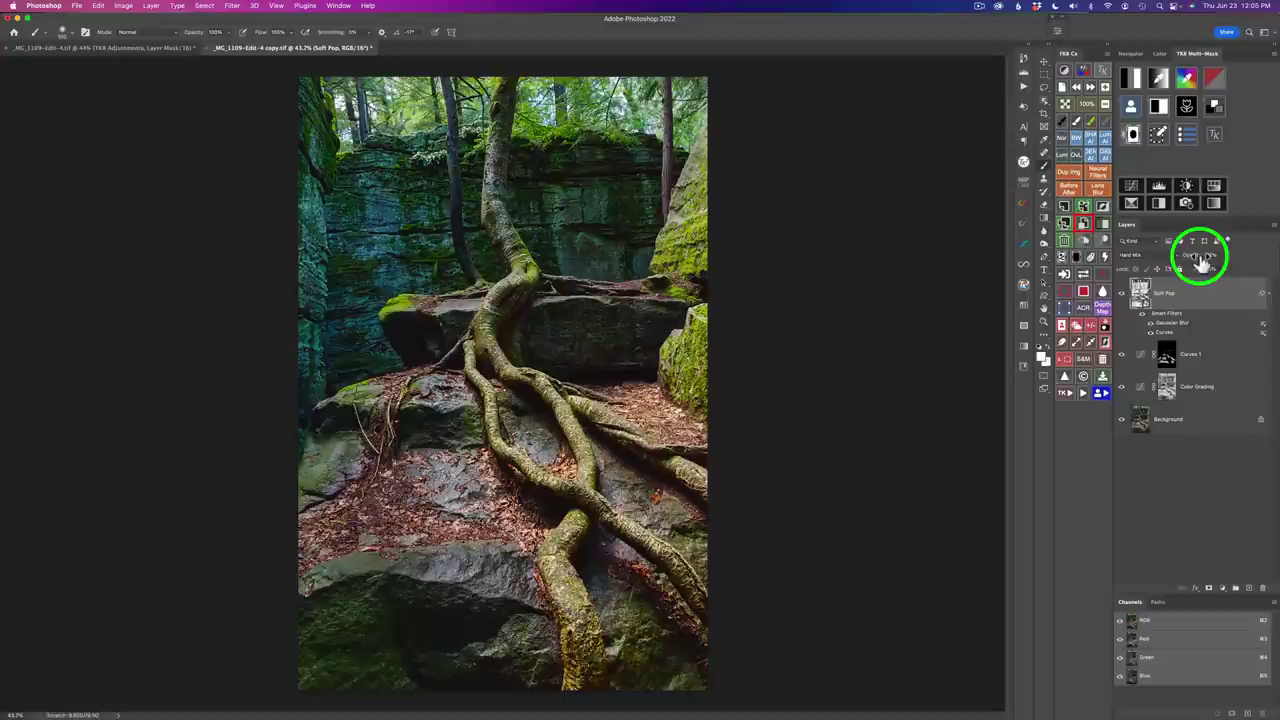
{"action": "left_click_drag", "start_coordinate": [1200, 261], "coordinate": [1194, 275]}
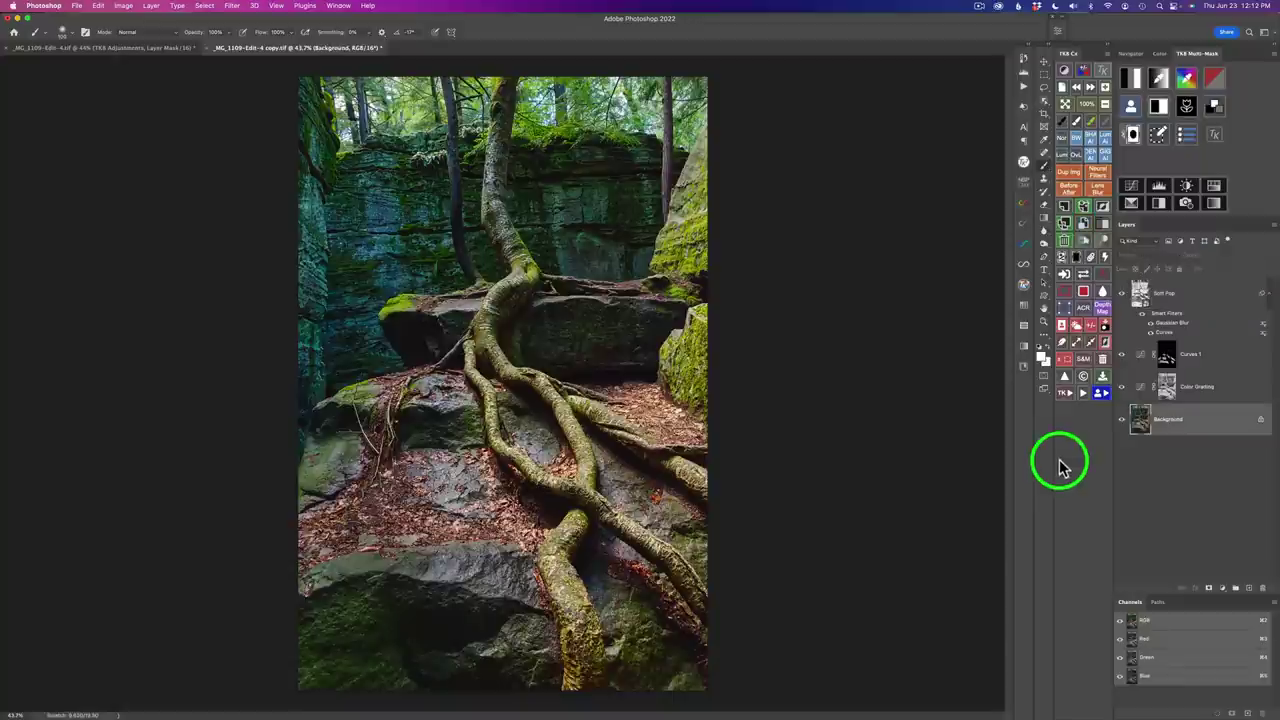
- Compare the image before and after all the edits made so far
{"action": "left_click", "coordinate": [1072, 191]}
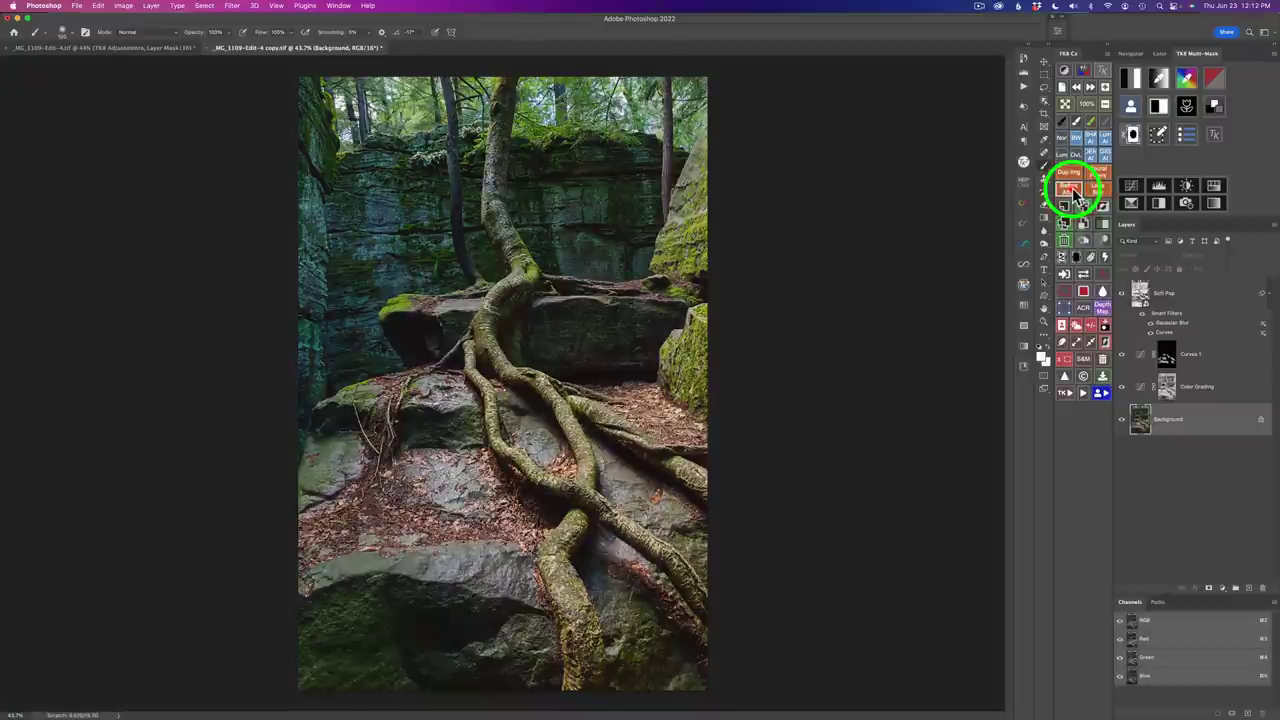
{"action": "left_click", "coordinate": [1072, 188]}
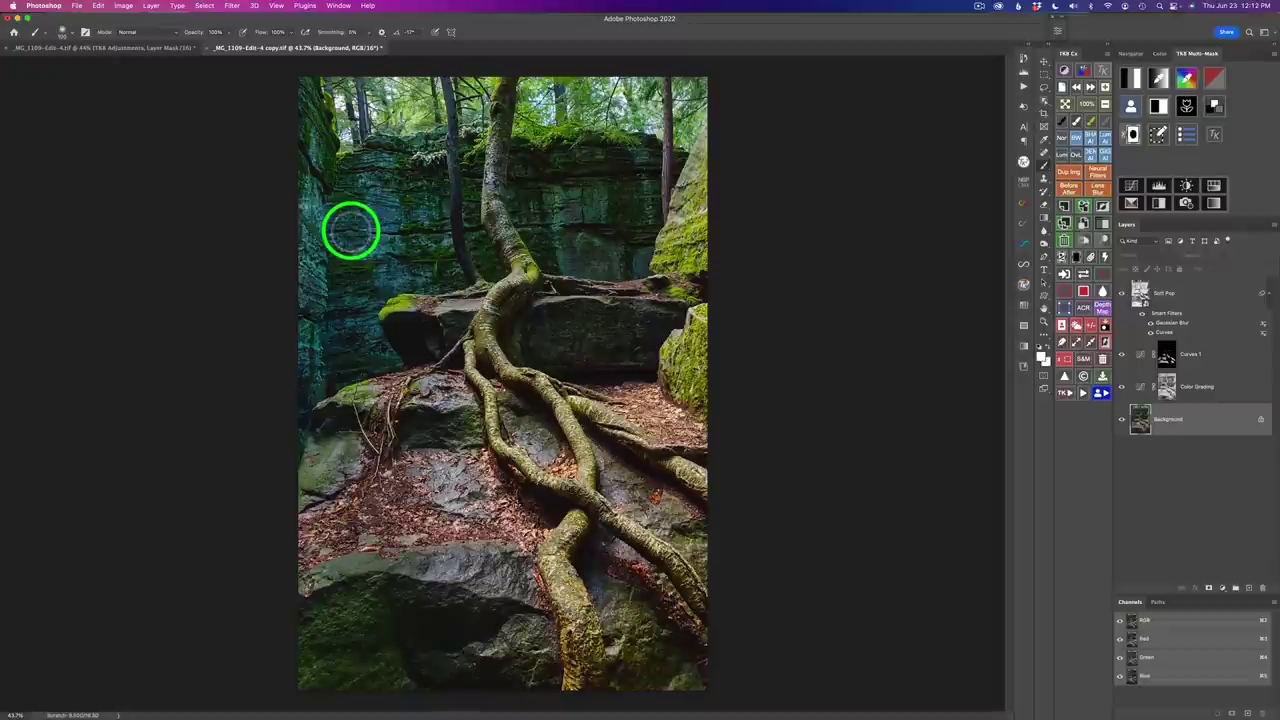
- Generate a TK8 zone mask based on the tone sampled from the rock wall behind the tree trunk
{"action": "key", "text": "v"}
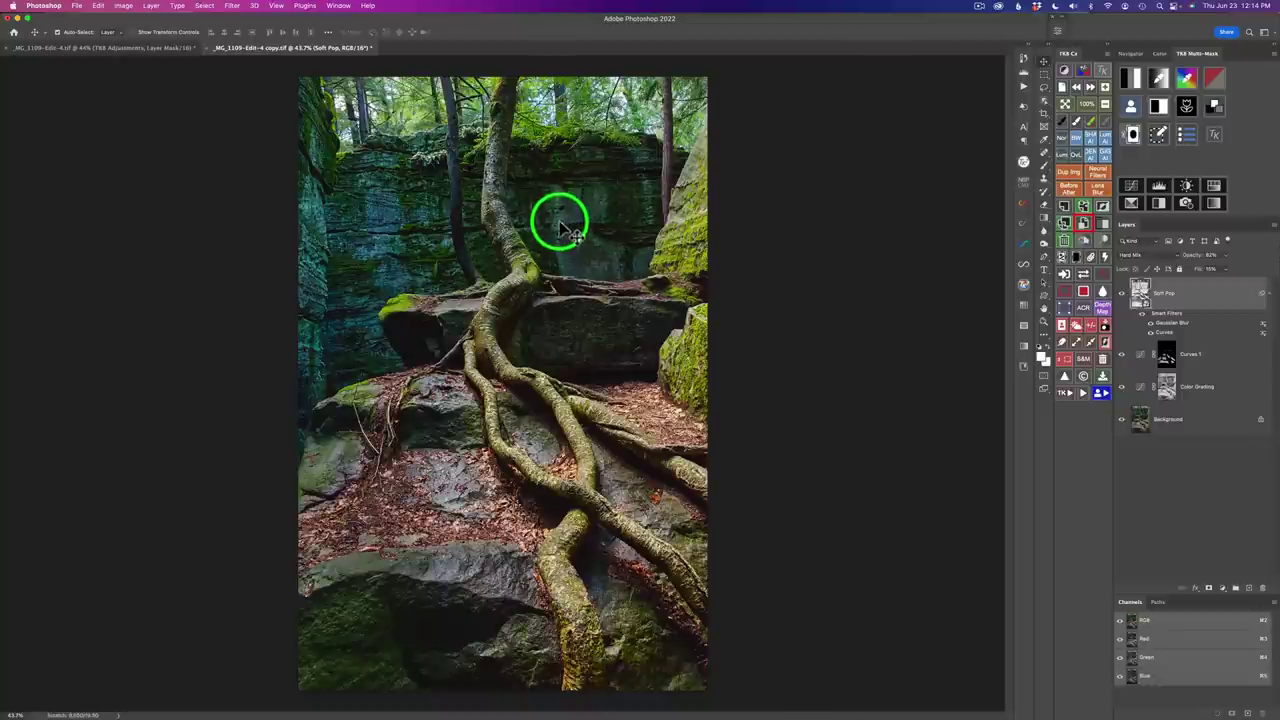
{"action": "left_click", "coordinate": [1160, 83]}
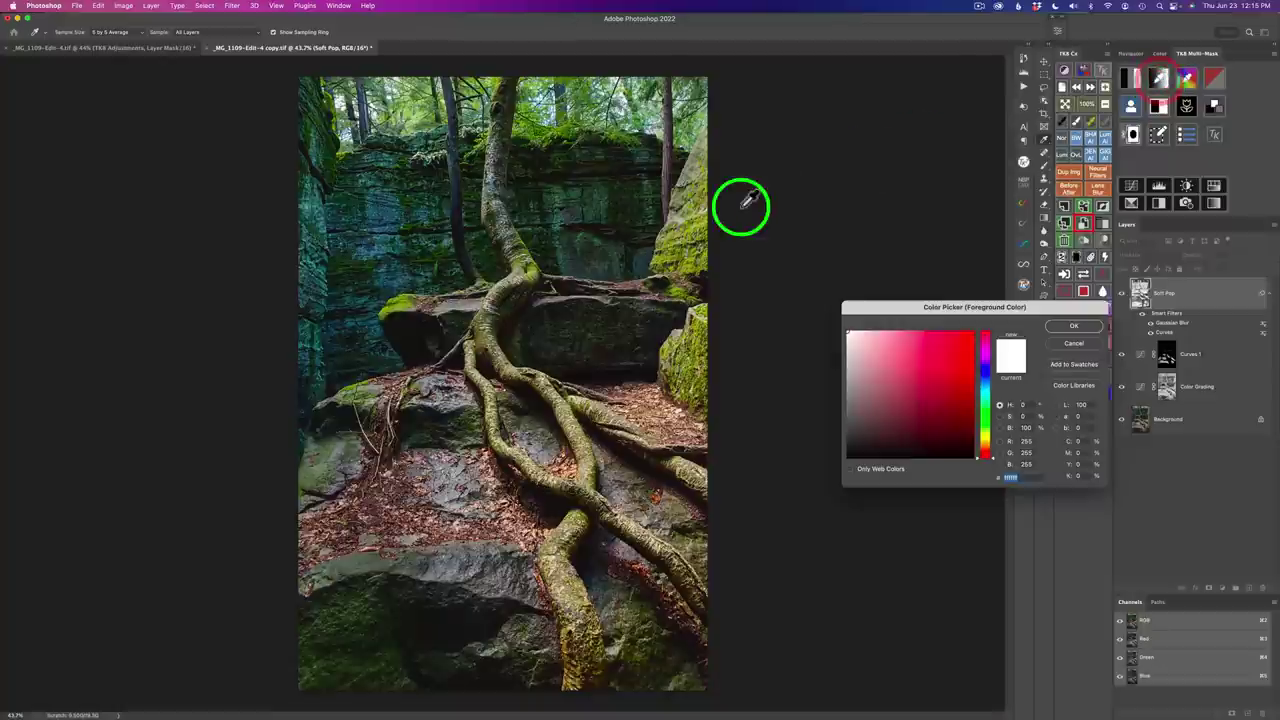
{"action": "left_click", "coordinate": [557, 220]}
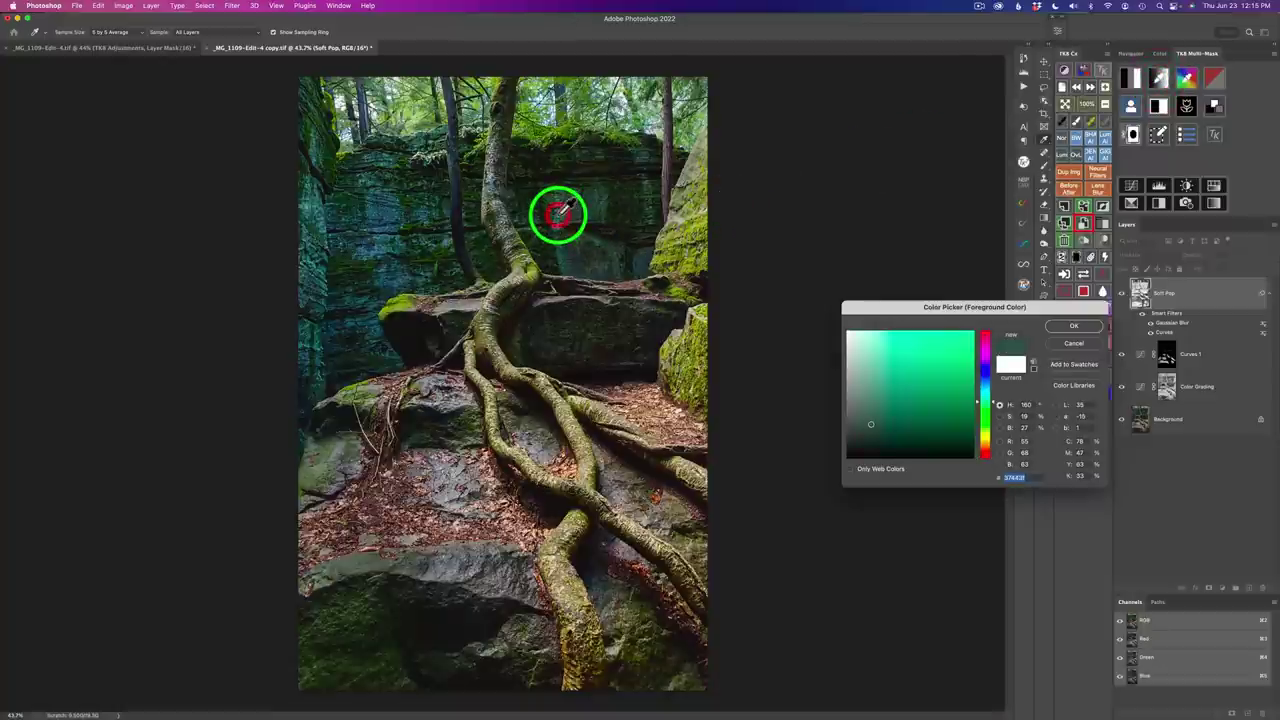
{"action": "left_click", "coordinate": [1075, 327]}
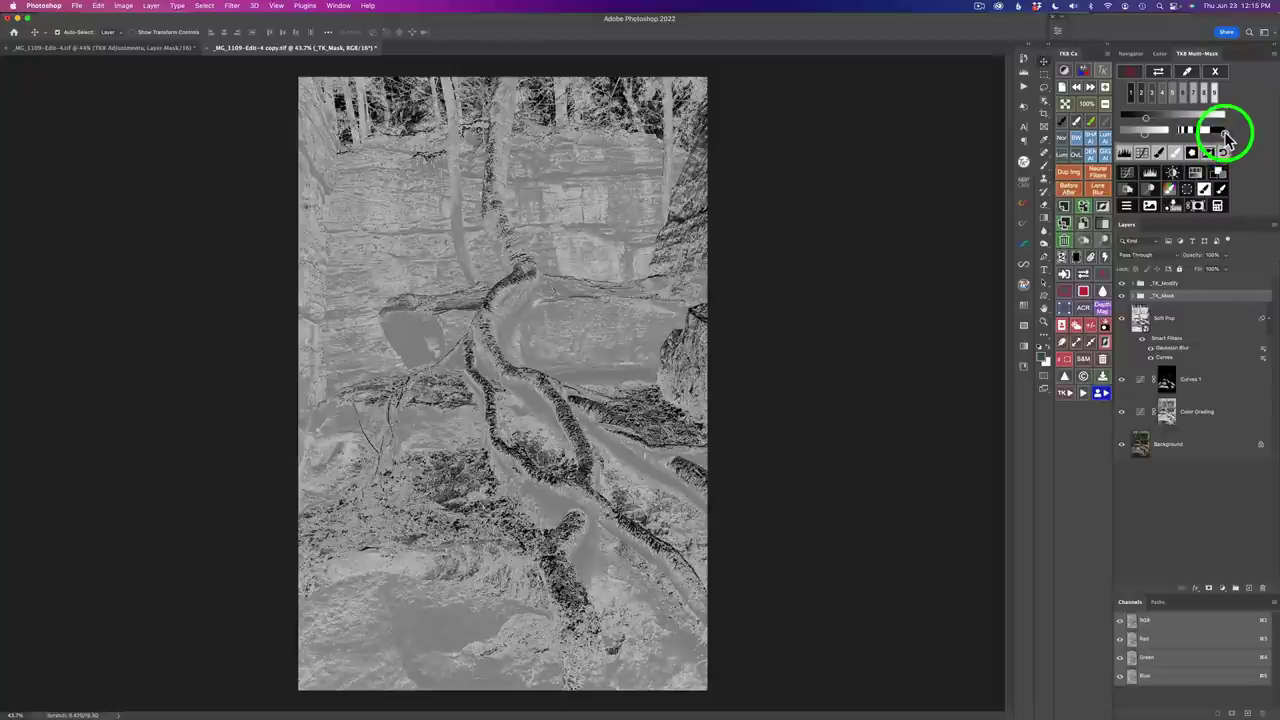
- Narrow the zone mask's tonal range to isolate the rock wall's tones, and output it as a selection on a Dodge (white paint) layer
{"action": "left_click_drag", "start_coordinate": [1226, 136], "coordinate": [1194, 131]}
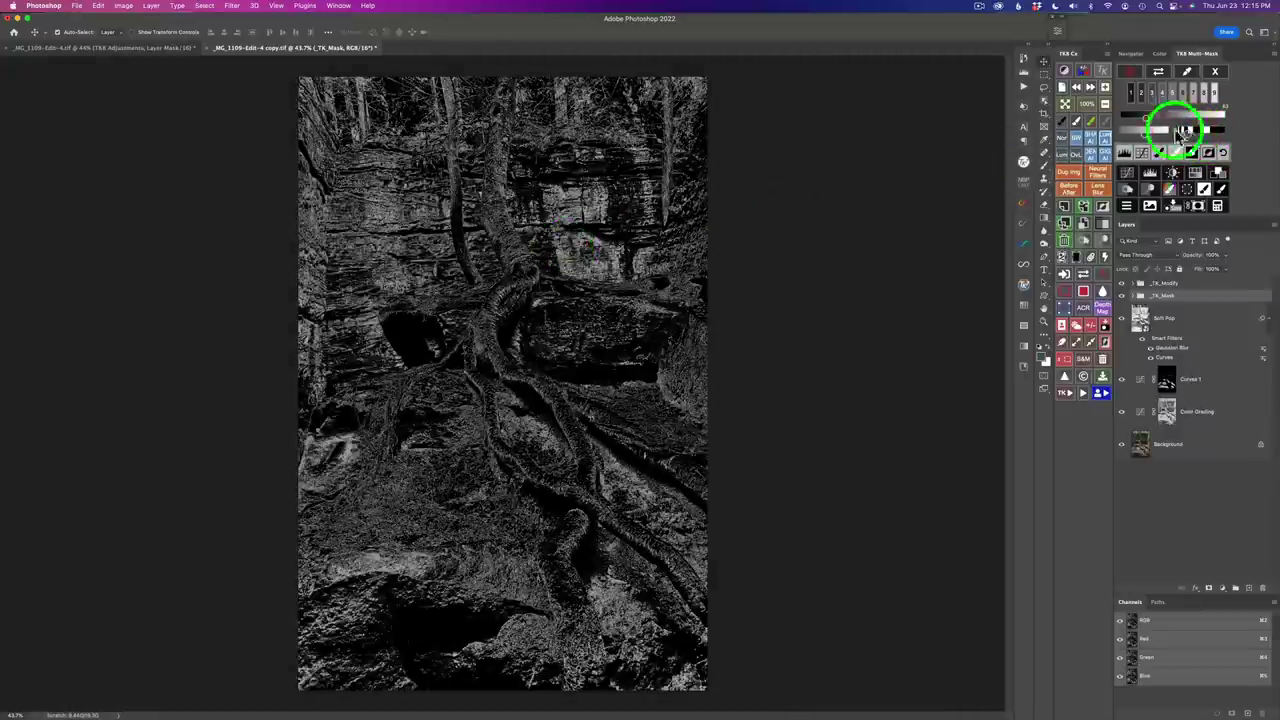
{"action": "left_click", "coordinate": [1188, 140]}
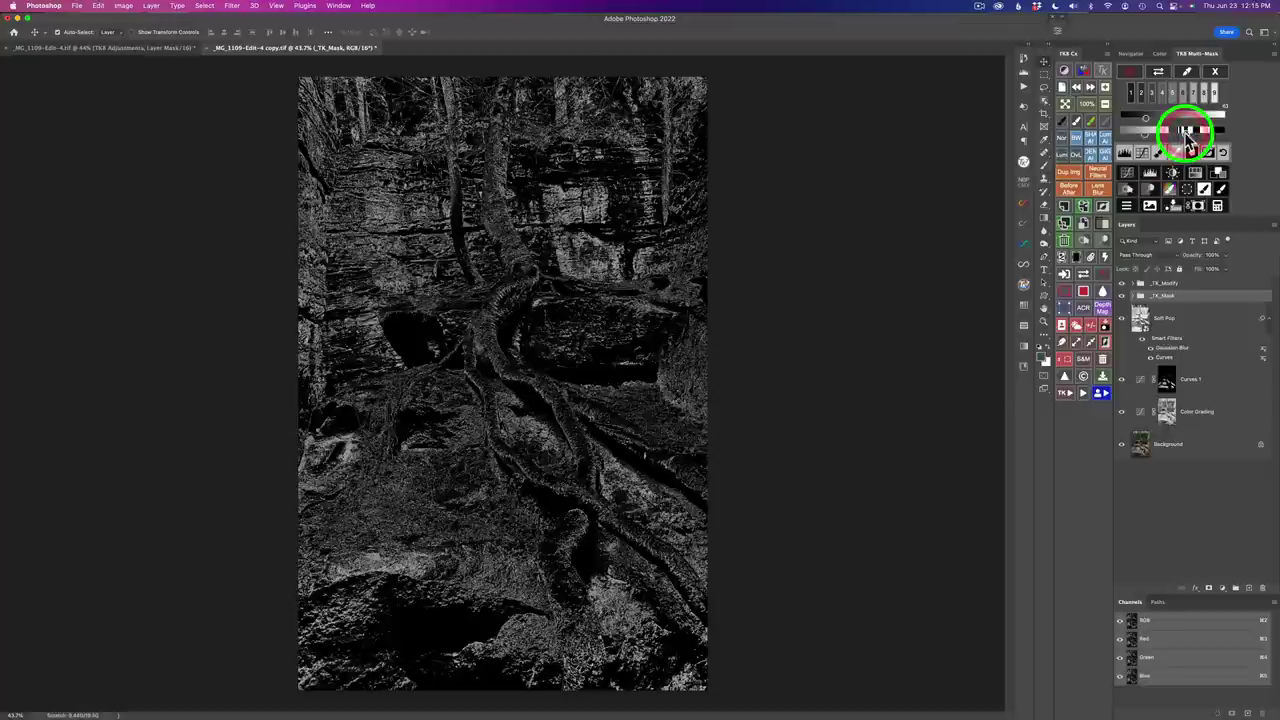
{"action": "left_click_drag", "start_coordinate": [1188, 140], "coordinate": [1158, 140]}
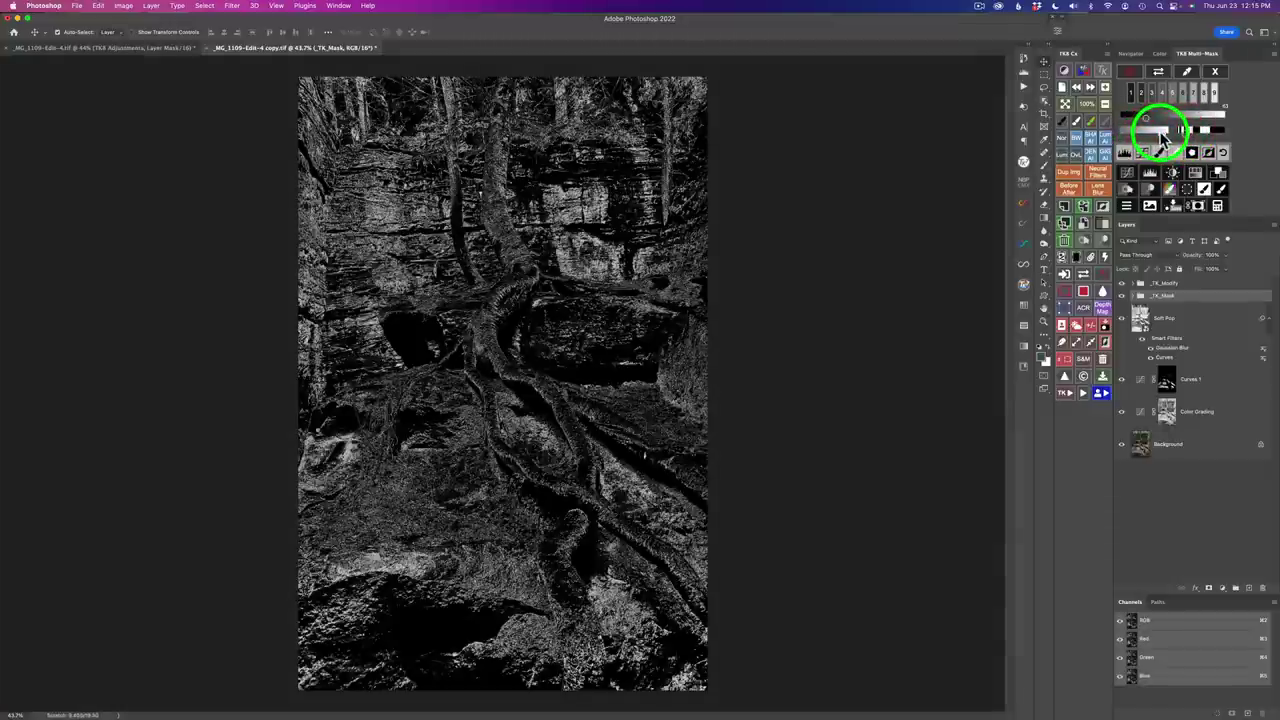
{"action": "left_click_drag", "start_coordinate": [1162, 138], "coordinate": [1164, 139]}
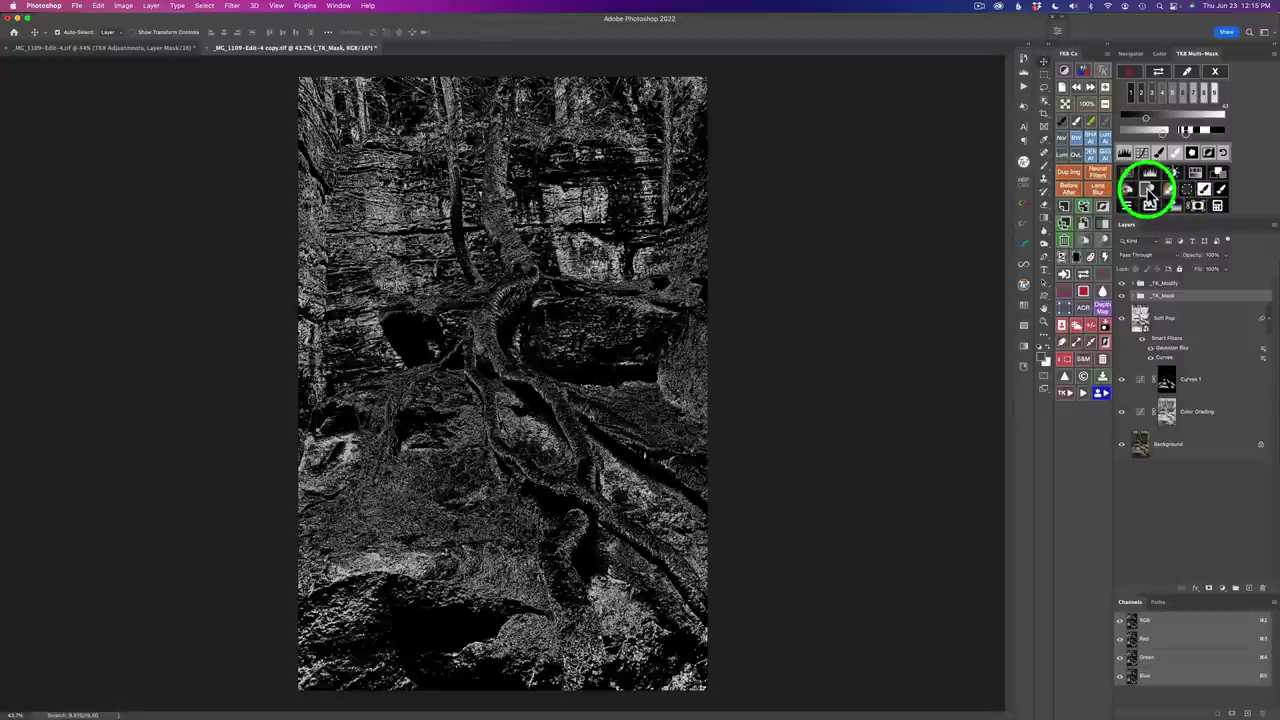
{"action": "left_click", "coordinate": [1145, 188]}
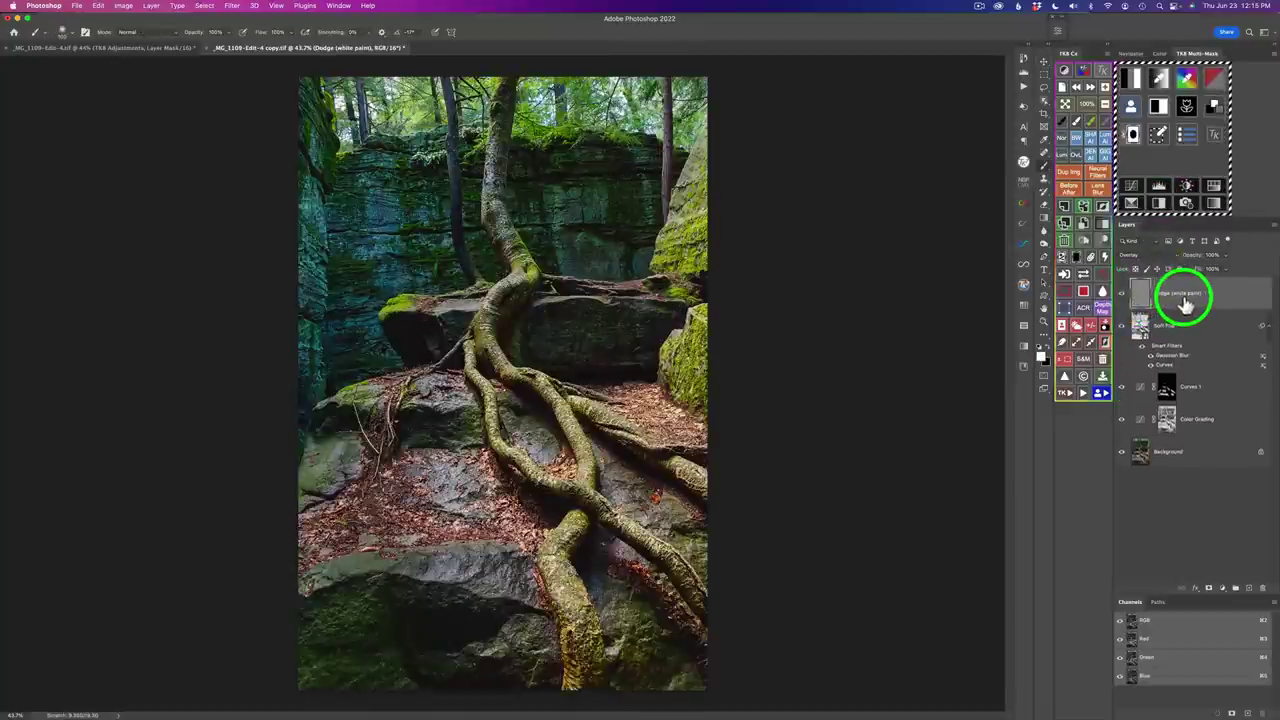
- Sample the green-teal of the rock wall as foreground color and brighten it to #92c8b6
{"action": "left_click", "coordinate": [1093, 122]}
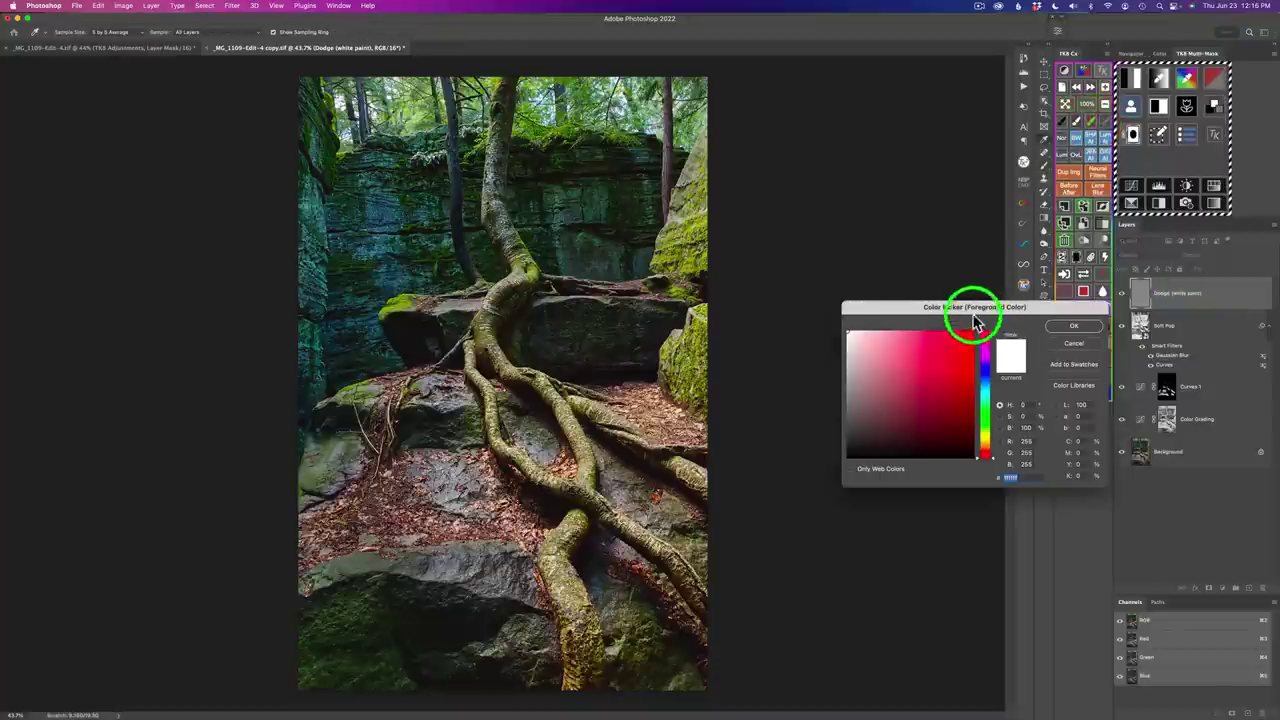
{"action": "left_click", "coordinate": [563, 212]}
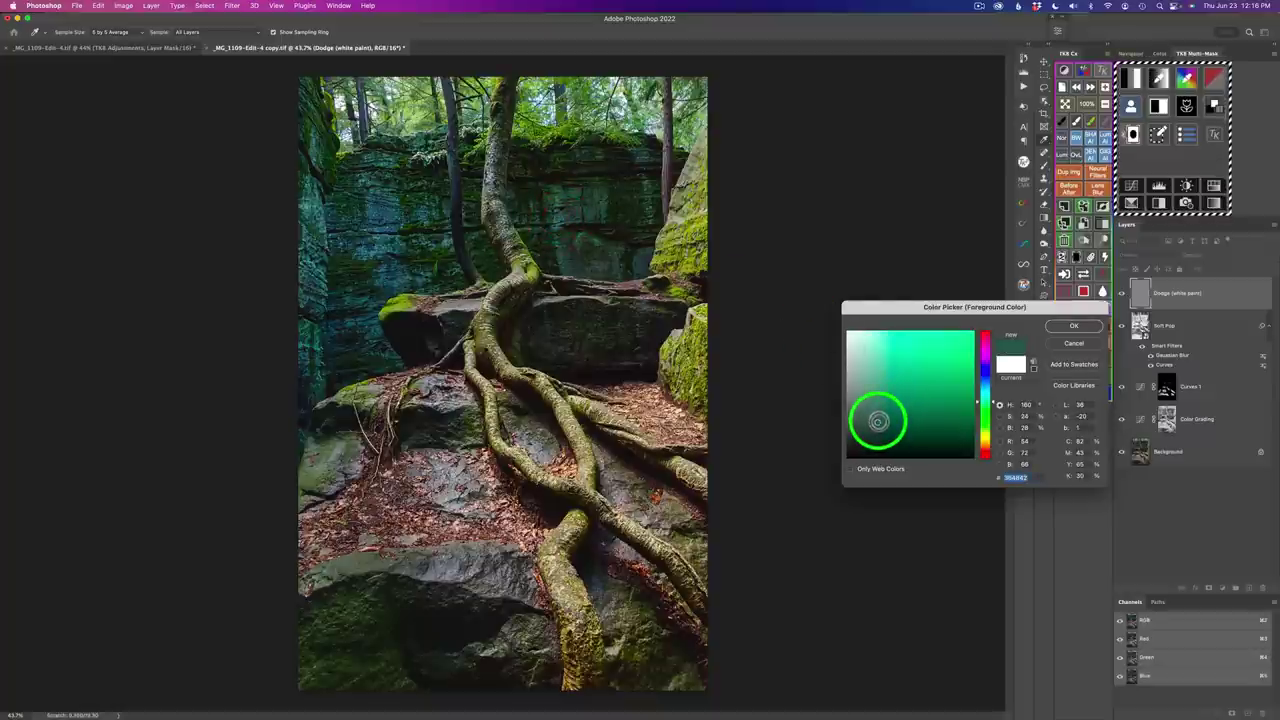
{"action": "left_click_drag", "start_coordinate": [874, 420], "coordinate": [878, 364]}
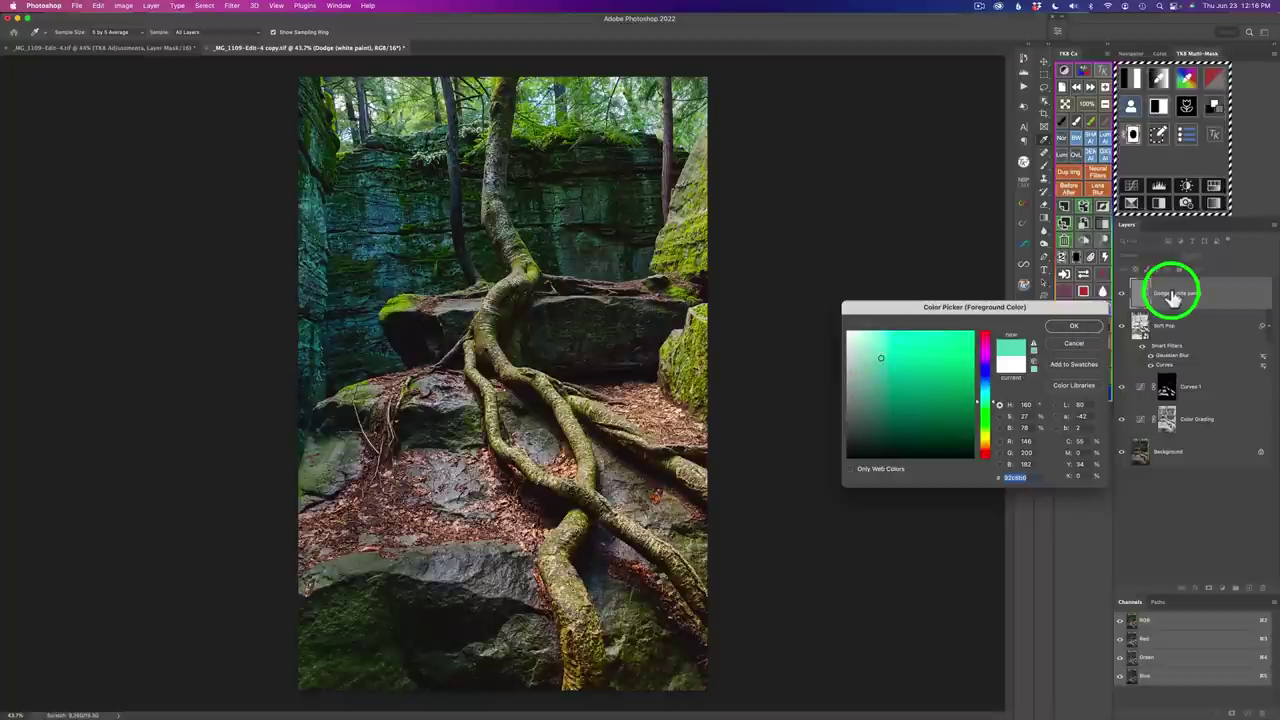
{"action": "left_click", "coordinate": [1075, 330]}
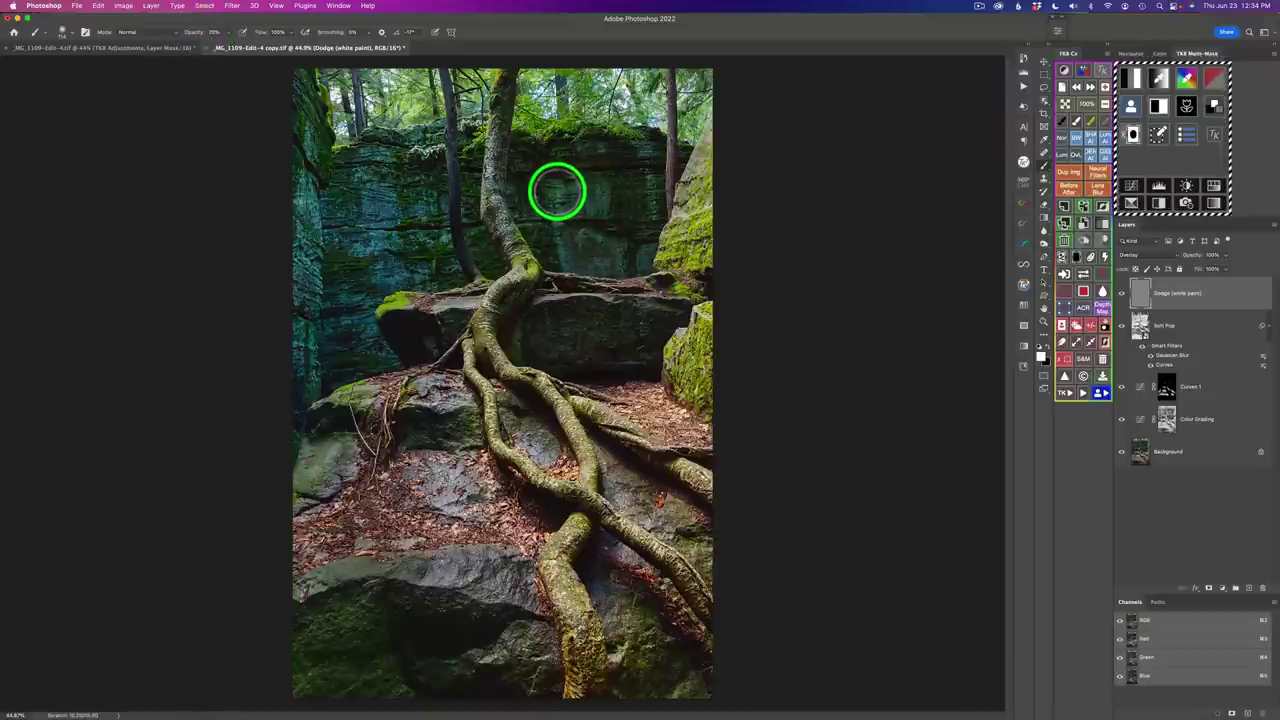
- Brush through the selection on the Dodge layer at 20% opacity to brighten the rock walls on both sides of the trunk
{"action": "mouse_move", "coordinate": [560, 189]}
{"action": "left_mouse_down"}
{"action": "mouse_move", "coordinate": [569, 268]}
{"action": "mouse_move", "coordinate": [556, 222]}
{"action": "mouse_move", "coordinate": [600, 221]}
{"action": "mouse_move", "coordinate": [603, 187]}
{"action": "mouse_move", "coordinate": [604, 225]}
{"action": "mouse_move", "coordinate": [642, 202]}
{"action": "mouse_move", "coordinate": [652, 210]}
{"action": "mouse_move", "coordinate": [641, 181]}
{"action": "mouse_move", "coordinate": [652, 212]}
{"action": "left_mouse_up"}
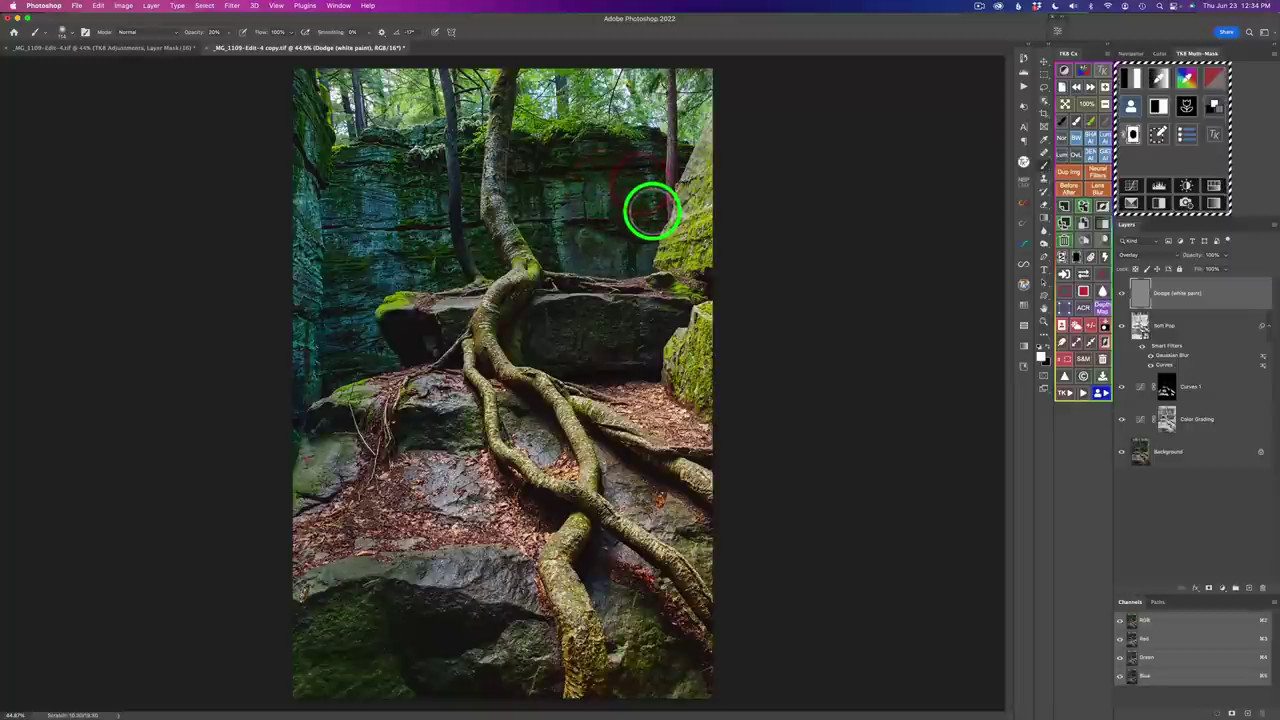
{"action": "left_click", "coordinate": [641, 144]}
{"action": "mouse_move", "coordinate": [640, 251]}
{"action": "left_mouse_down"}
{"action": "mouse_move", "coordinate": [614, 268]}
{"action": "mouse_move", "coordinate": [607, 254]}
{"action": "mouse_move", "coordinate": [589, 282]}
{"action": "mouse_move", "coordinate": [526, 214]}
{"action": "left_mouse_up"}
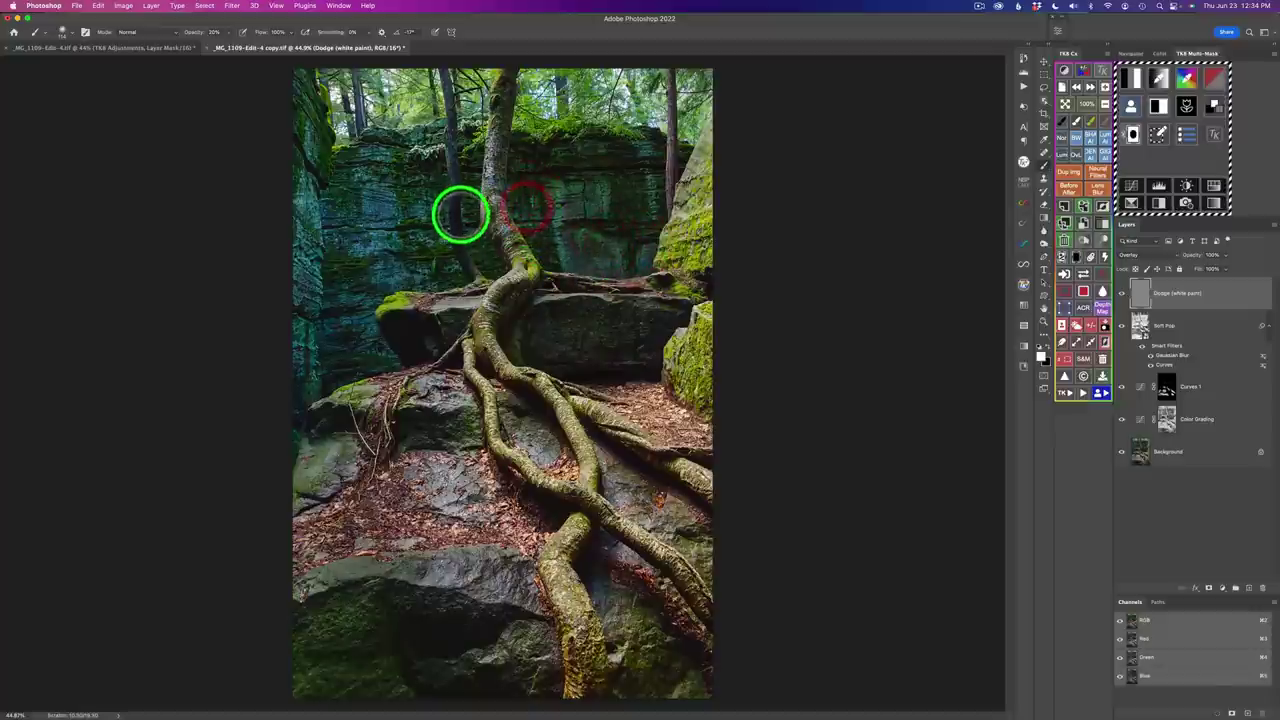
{"action": "mouse_move", "coordinate": [409, 203]}
{"action": "left_mouse_down"}
{"action": "mouse_move", "coordinate": [436, 238]}
{"action": "mouse_move", "coordinate": [426, 235]}
{"action": "mouse_move", "coordinate": [453, 264]}
{"action": "mouse_move", "coordinate": [407, 266]}
{"action": "mouse_move", "coordinate": [410, 279]}
{"action": "mouse_move", "coordinate": [376, 270]}
{"action": "left_mouse_up"}
{"action": "left_click_drag", "start_coordinate": [345, 320], "coordinate": [374, 349]}
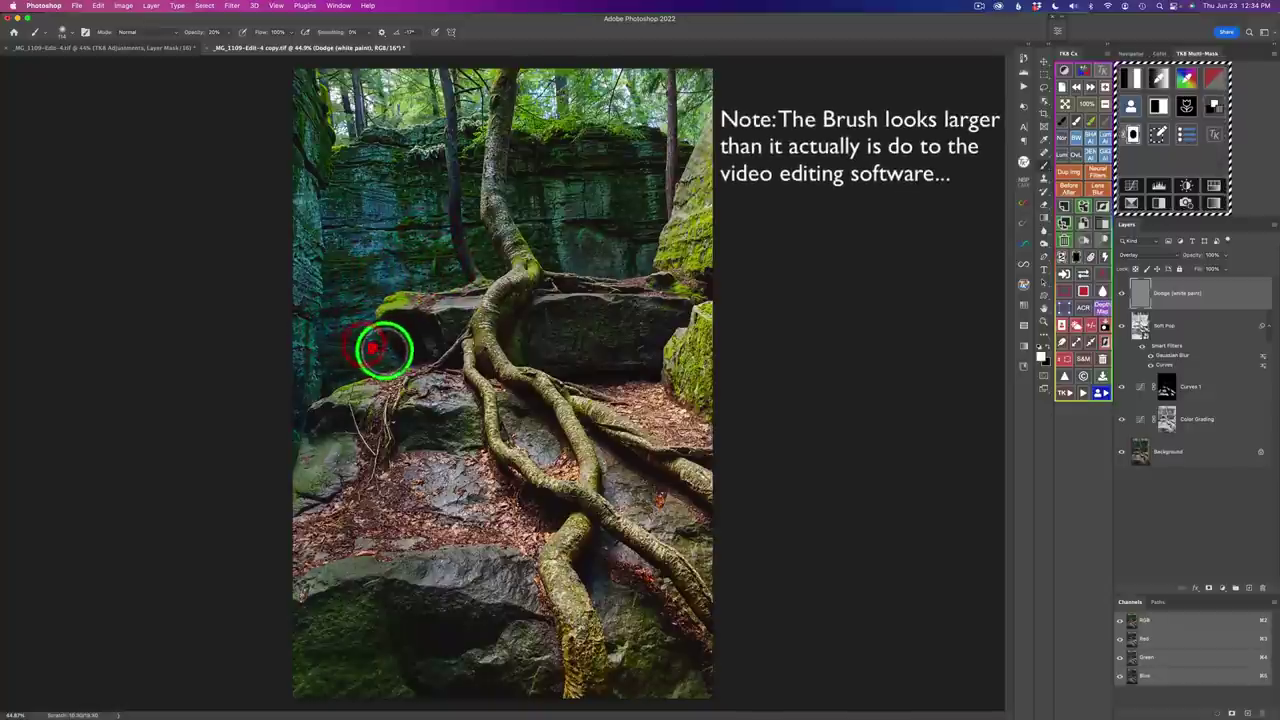
{"action": "mouse_move", "coordinate": [291, 327]}
{"action": "left_mouse_down"}
{"action": "mouse_move", "coordinate": [300, 360]}
{"action": "mouse_move", "coordinate": [293, 347]}
{"action": "left_mouse_up"}
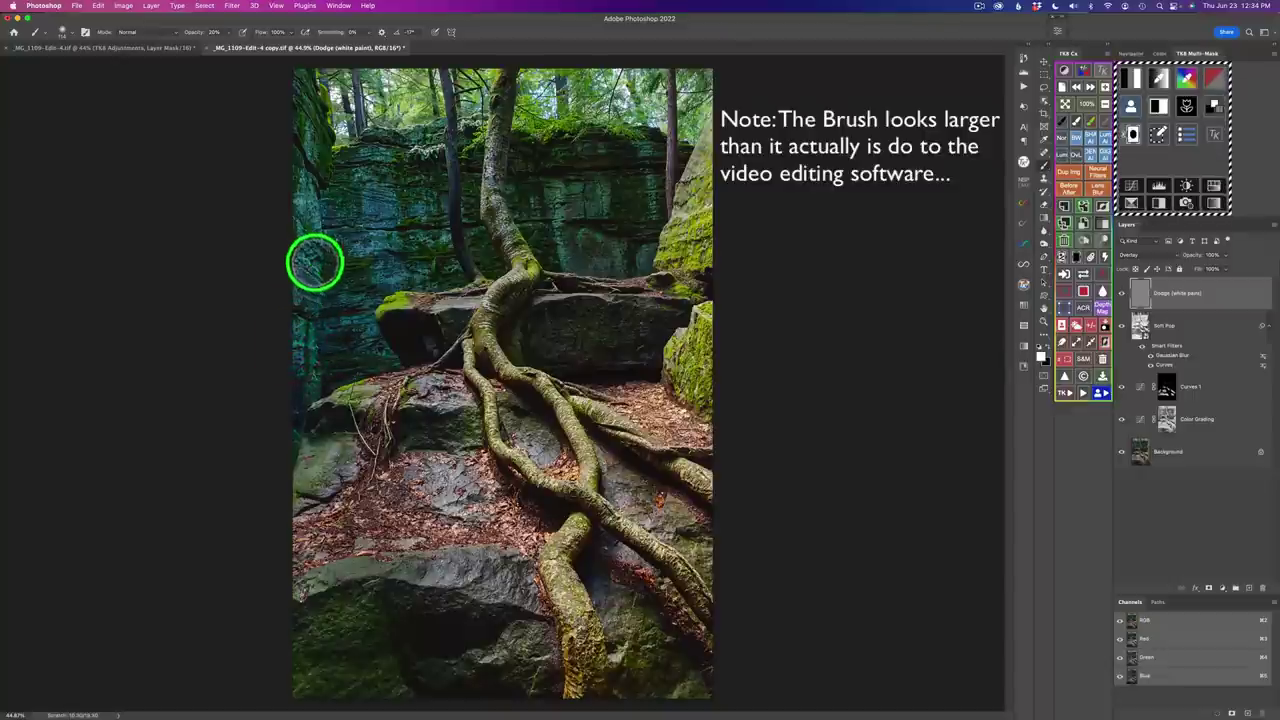
{"action": "mouse_move", "coordinate": [300, 257]}
{"action": "left_mouse_down"}
{"action": "mouse_move", "coordinate": [311, 196]}
{"action": "mouse_move", "coordinate": [313, 212]}
{"action": "mouse_move", "coordinate": [304, 187]}
{"action": "mouse_move", "coordinate": [315, 211]}
{"action": "mouse_move", "coordinate": [398, 217]}
{"action": "mouse_move", "coordinate": [390, 195]}
{"action": "mouse_move", "coordinate": [365, 186]}
{"action": "mouse_move", "coordinate": [384, 186]}
{"action": "mouse_move", "coordinate": [376, 176]}
{"action": "mouse_move", "coordinate": [354, 170]}
{"action": "mouse_move", "coordinate": [384, 146]}
{"action": "mouse_move", "coordinate": [363, 148]}
{"action": "mouse_move", "coordinate": [413, 131]}
{"action": "mouse_move", "coordinate": [368, 137]}
{"action": "left_mouse_up"}
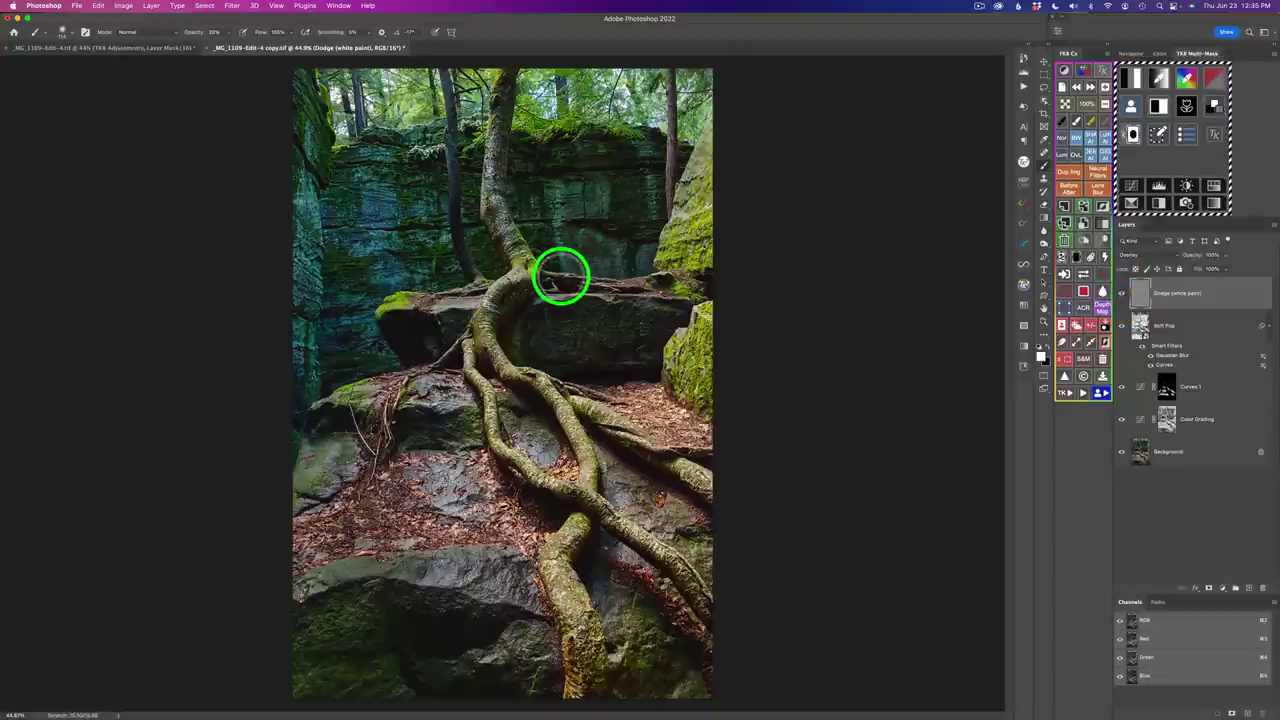
- Examine the rock wall up close with the Dodge layer hidden and shown
{"action": "scroll", "coordinate": [594, 277], "scroll_direction": "up", "scroll_amount": 5}
{"action": "scroll", "coordinate": [595, 281], "scroll_direction": "up", "scroll_amount": 2}
{"action": "scroll", "coordinate": [595, 280], "scroll_direction": "up", "scroll_amount": 6}
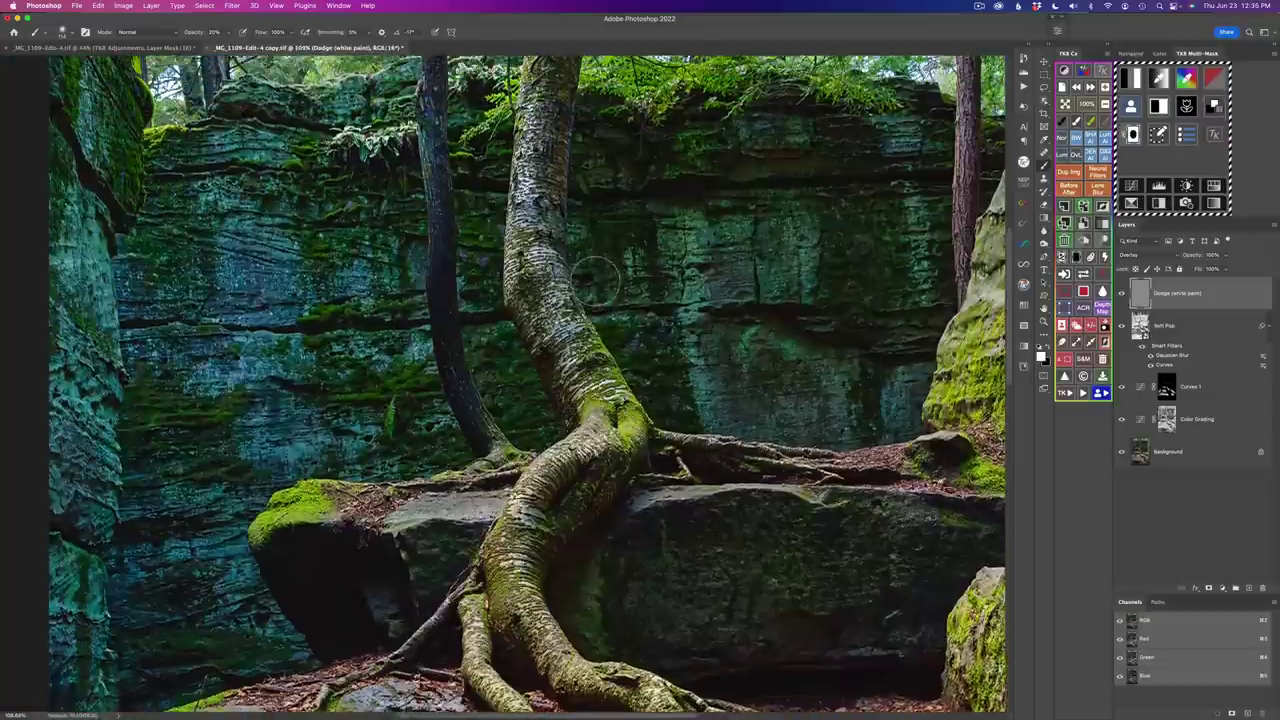
{"action": "left_click", "coordinate": [1121, 294]}
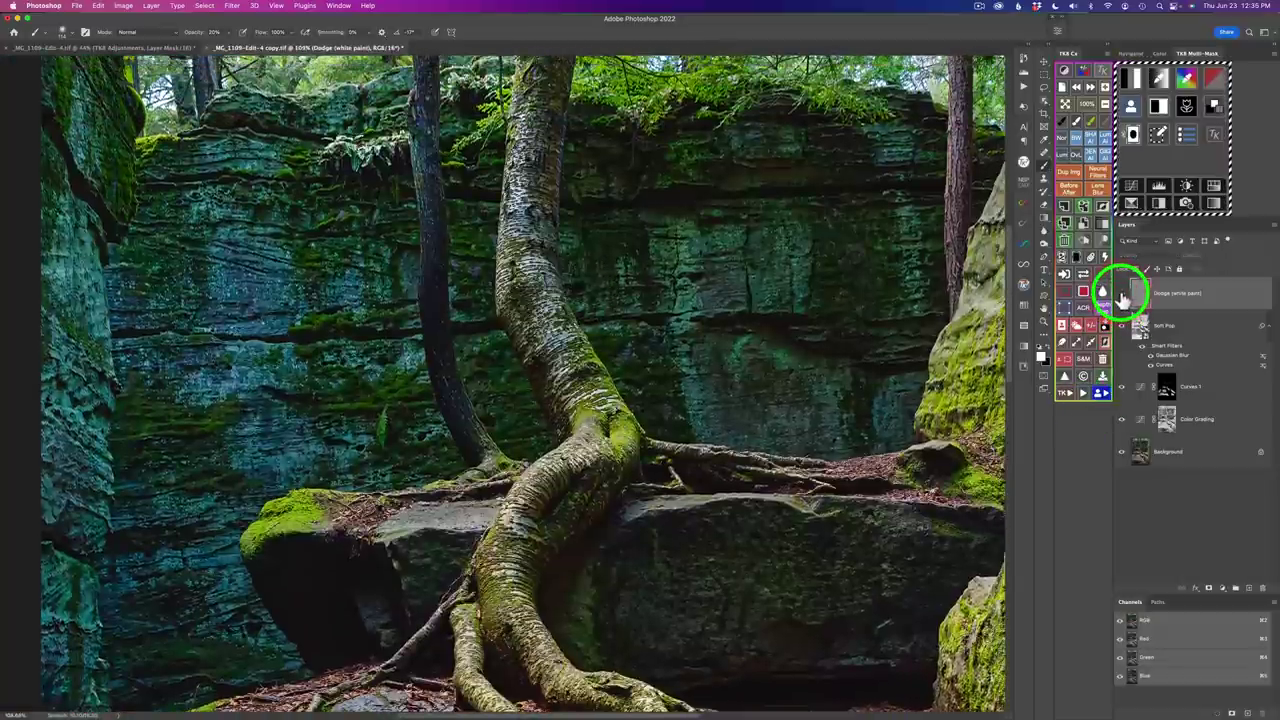
{"action": "left_click", "coordinate": [1122, 295]}
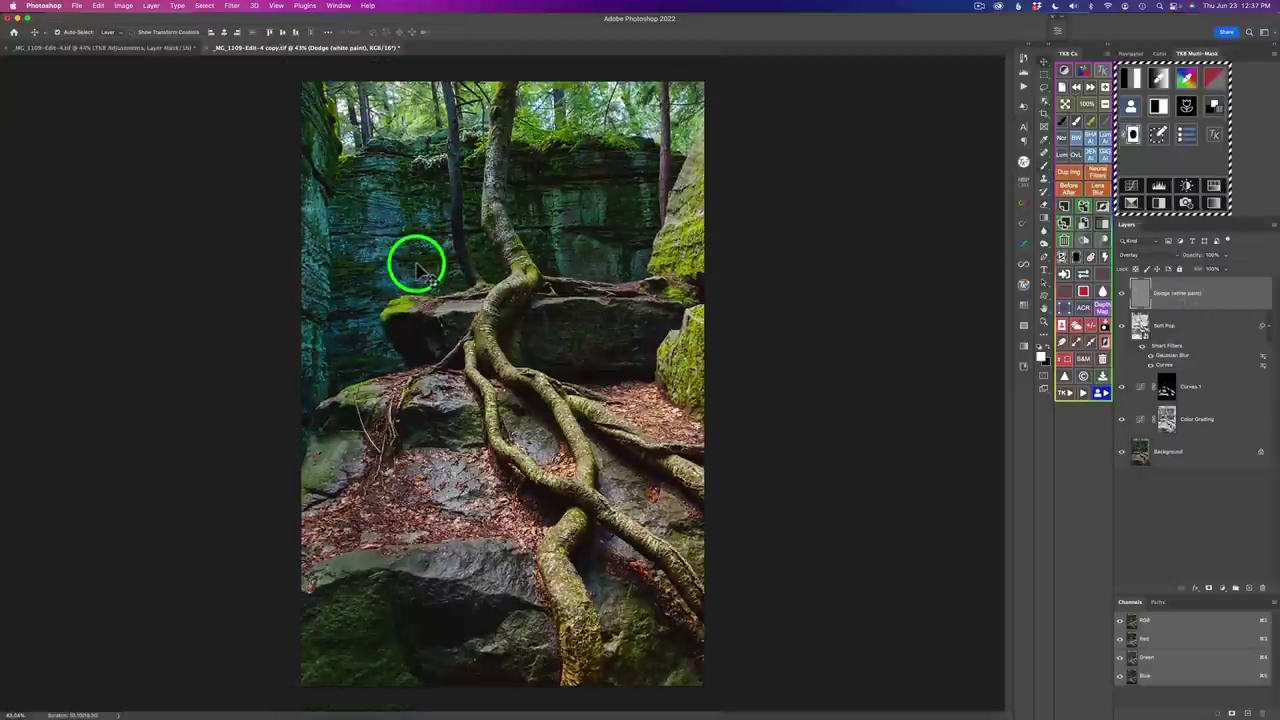
- Sample the dark moss green of the rock wall as foreground color and brighten it to a vivid green
{"action": "scroll", "coordinate": [424, 265], "scroll_direction": "up", "scroll_amount": 5}
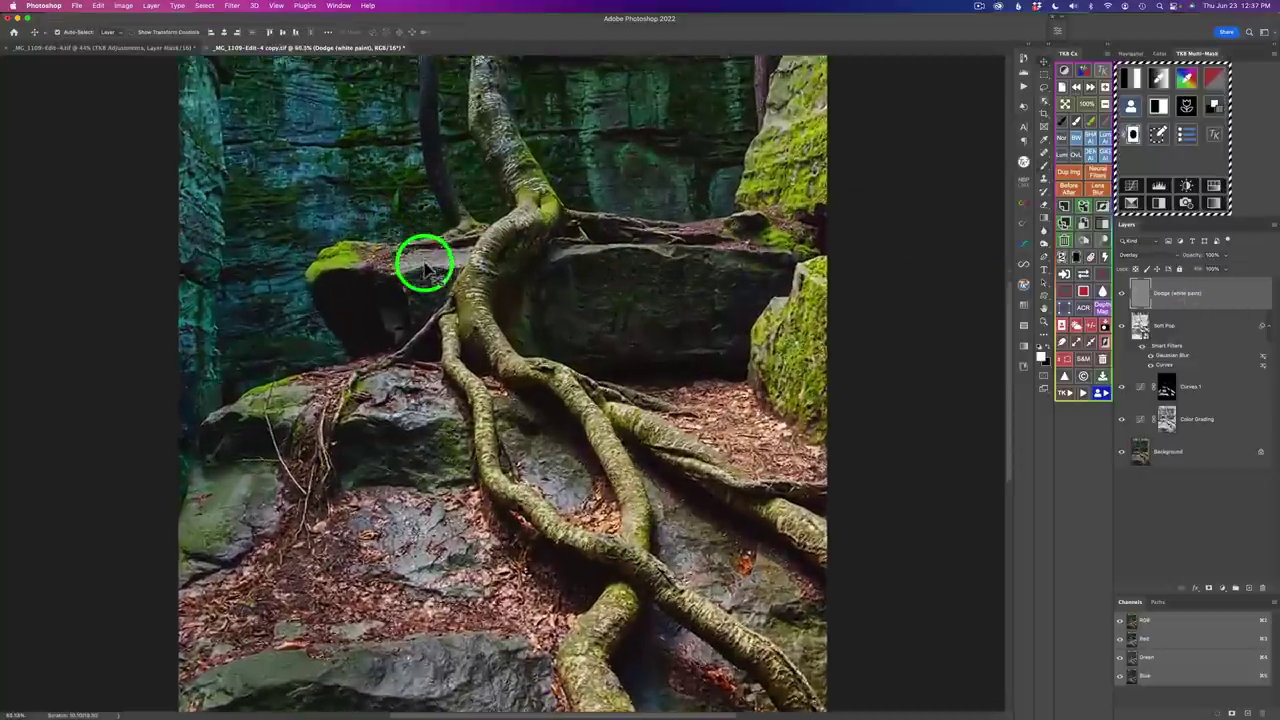
{"action": "scroll", "coordinate": [425, 271], "scroll_direction": "left", "scroll_amount": 1}
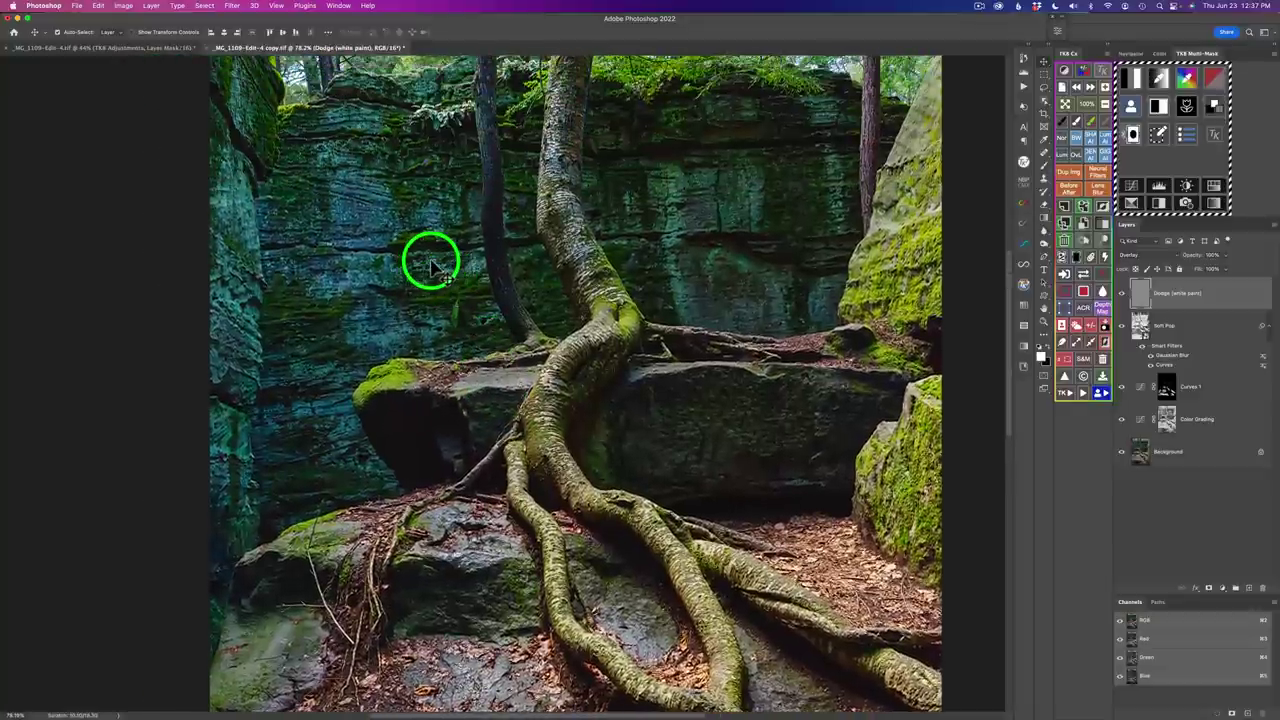
{"action": "scroll", "coordinate": [431, 265], "scroll_direction": "up", "scroll_amount": 2}
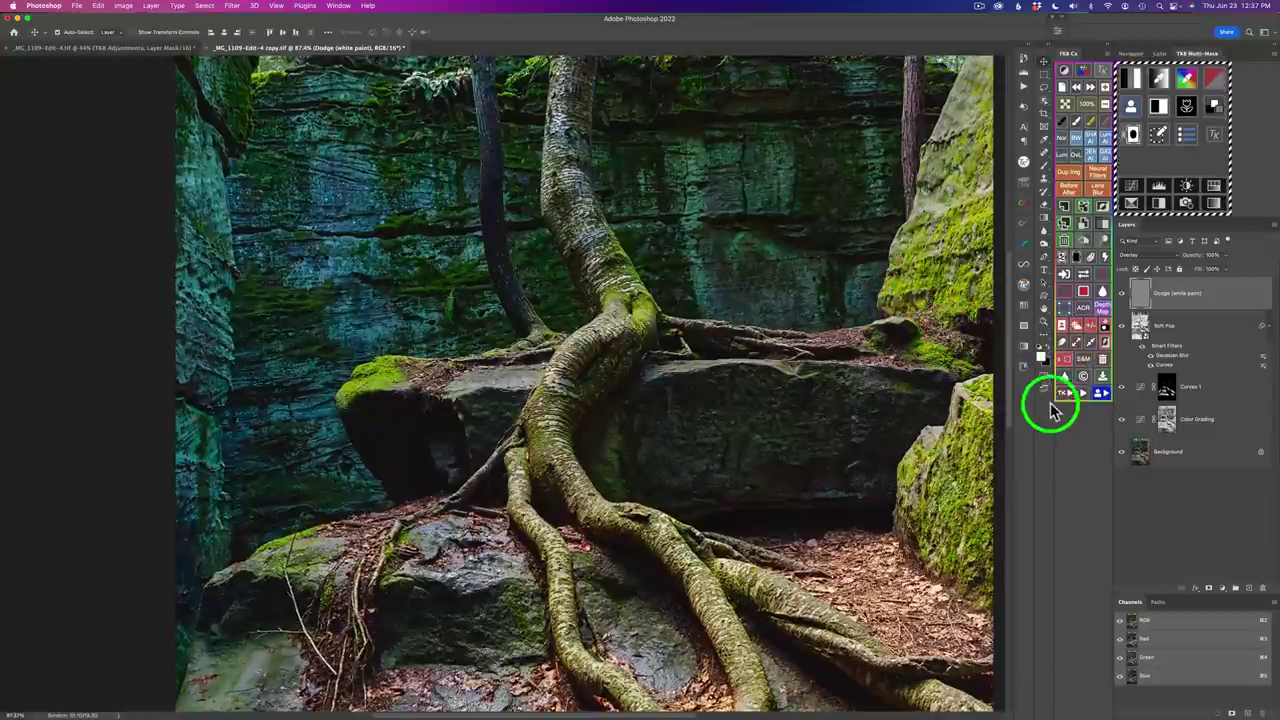
{"action": "left_click", "coordinate": [1091, 123]}
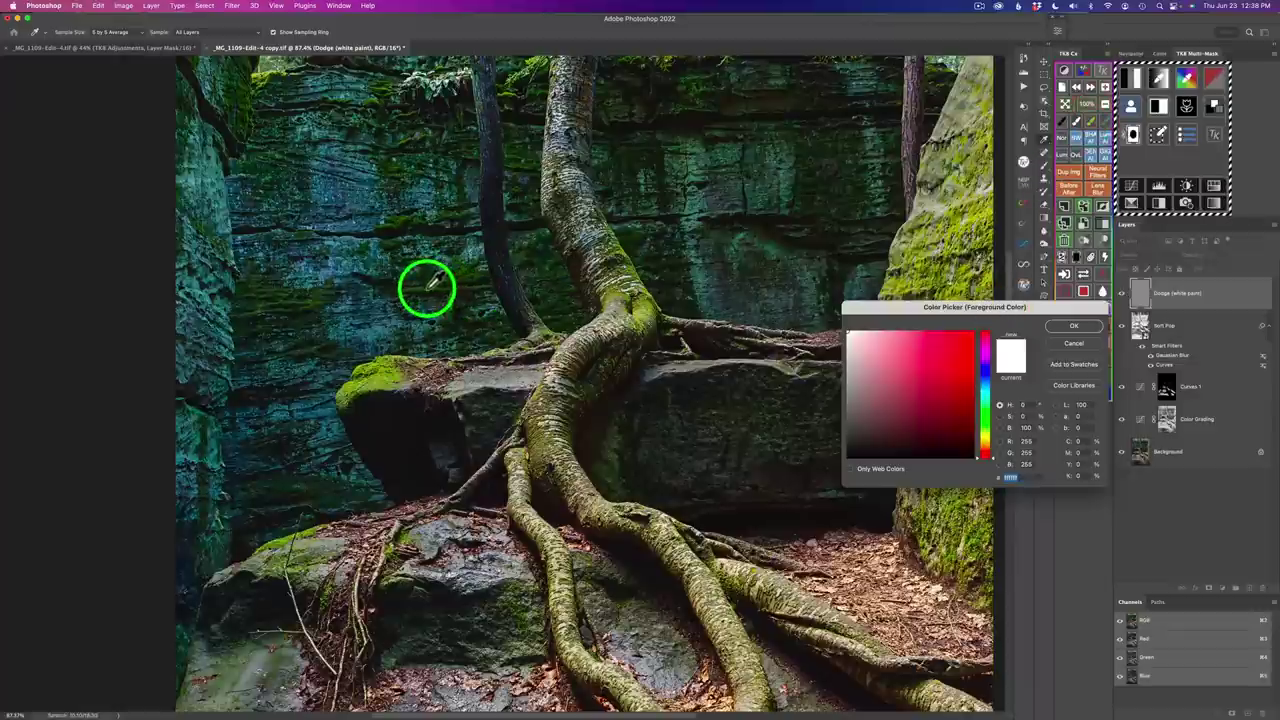
{"action": "left_click_drag", "start_coordinate": [424, 287], "coordinate": [597, 314]}
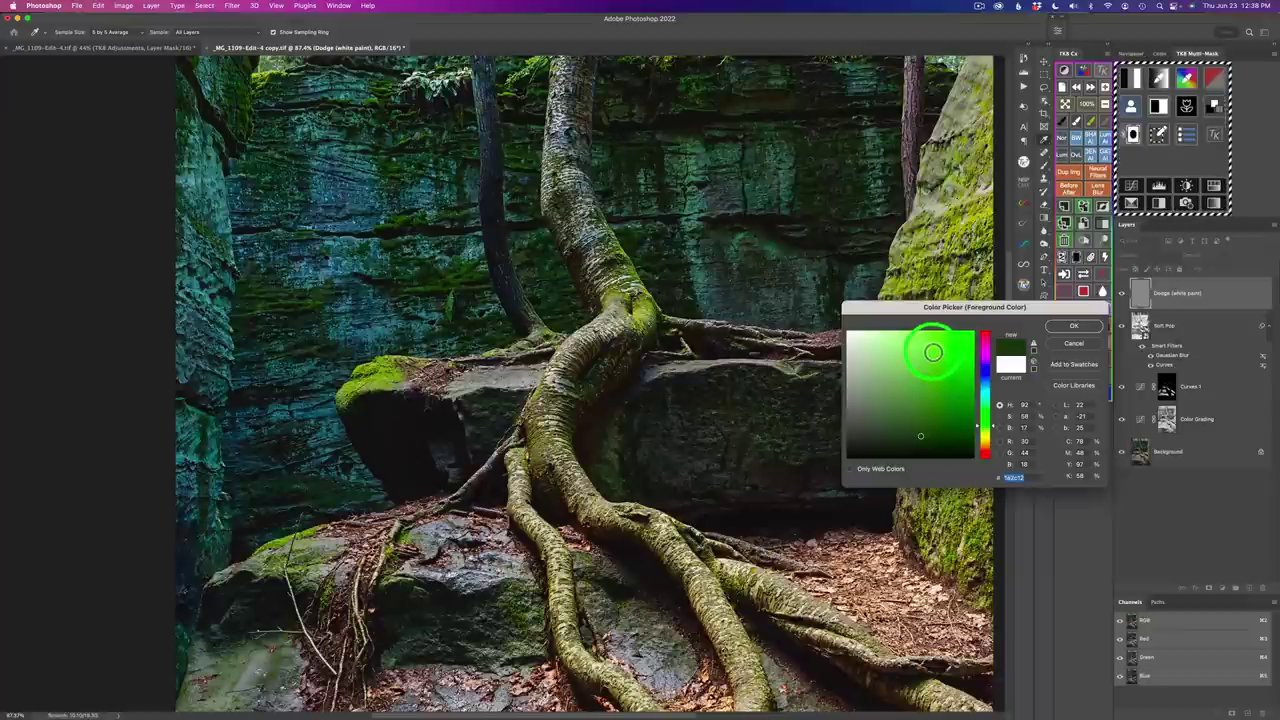
{"action": "left_click", "coordinate": [1058, 328]}
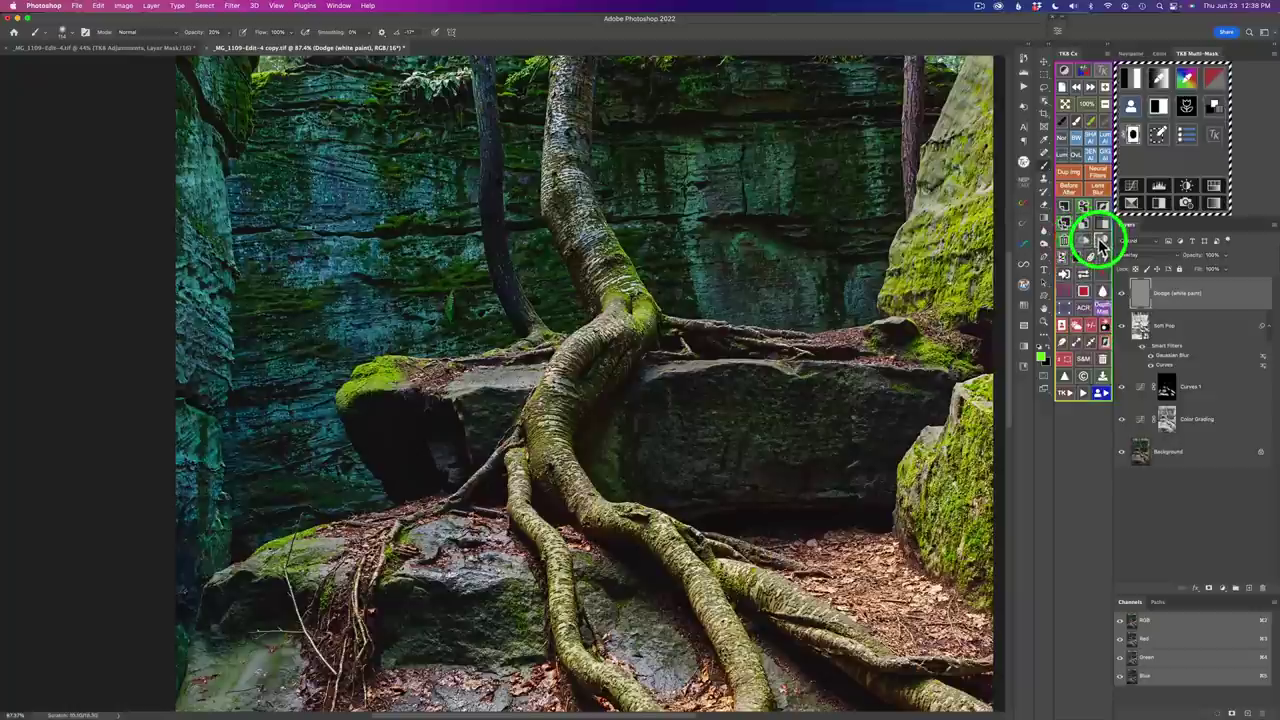
- Add a second Dodge (white paint) layer and brush at 20% opacity over the dark wall around the thin trunk
{"action": "left_click", "coordinate": [1100, 243]}
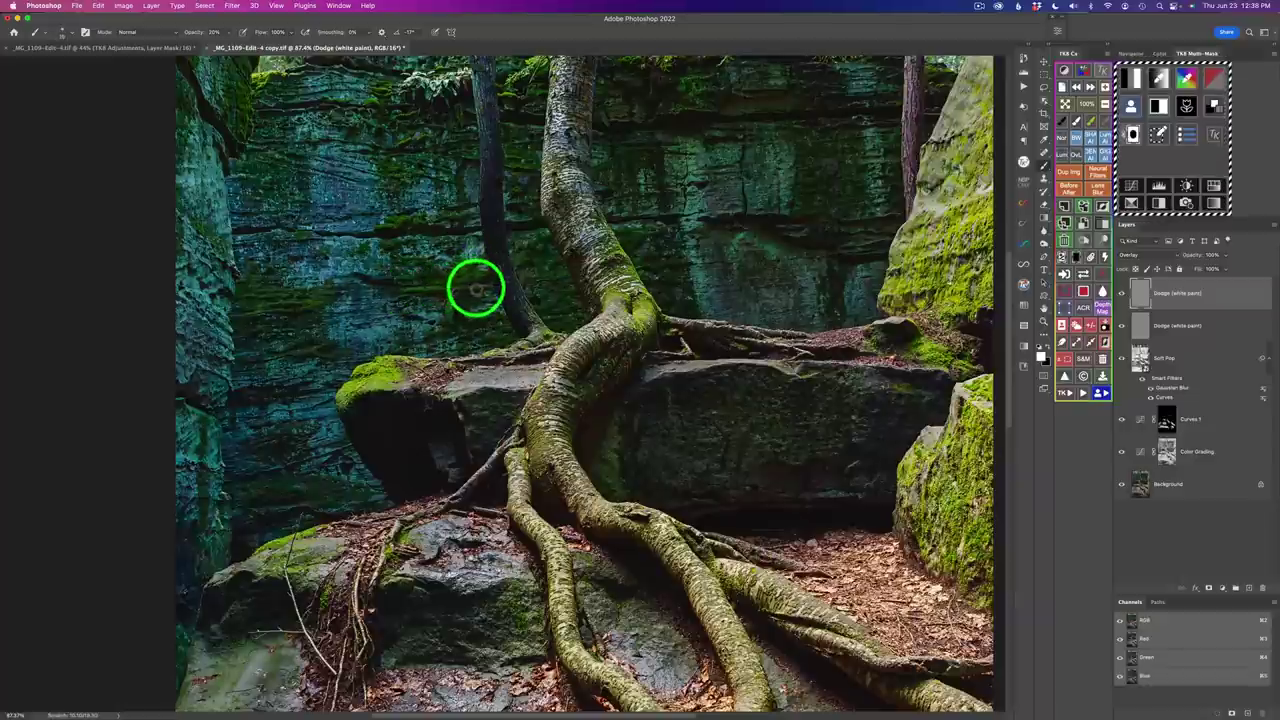
{"action": "mouse_move", "coordinate": [474, 287]}
{"action": "left_mouse_down"}
{"action": "mouse_move", "coordinate": [411, 287]}
{"action": "mouse_move", "coordinate": [457, 280]}
{"action": "left_mouse_up"}
{"action": "left_click", "coordinate": [480, 276]}
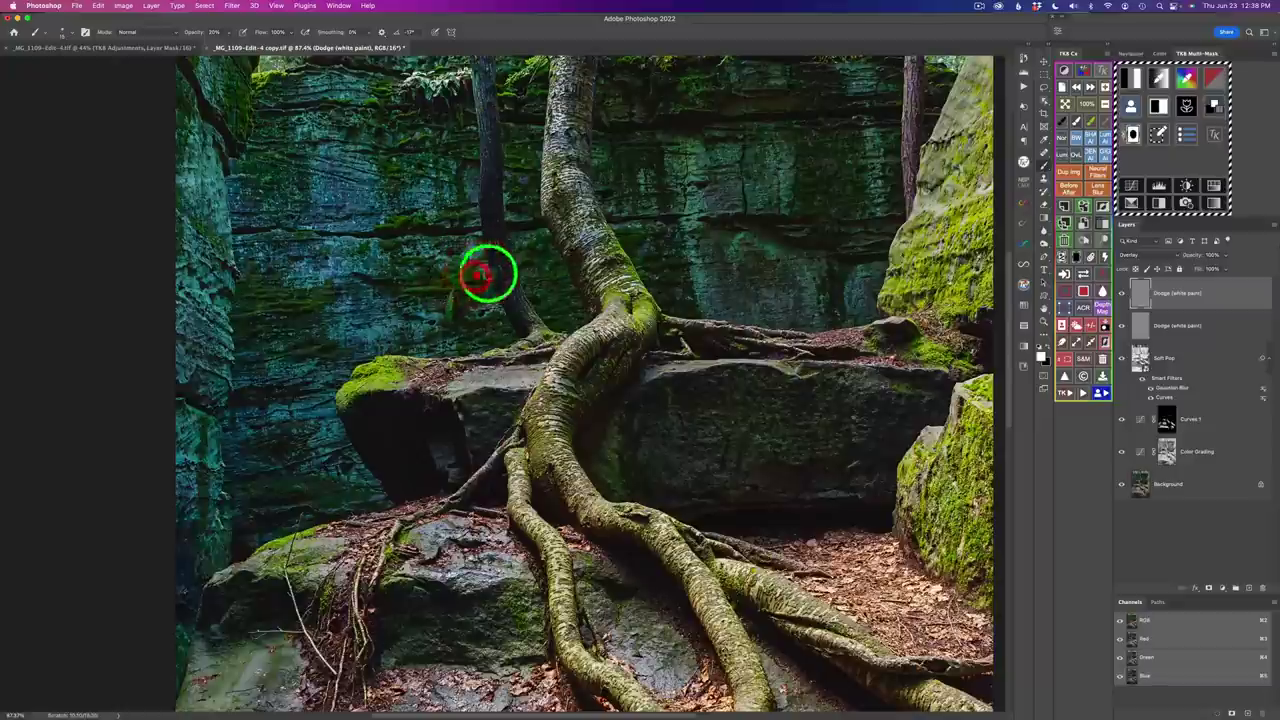
{"action": "left_click_drag", "start_coordinate": [542, 276], "coordinate": [566, 277]}
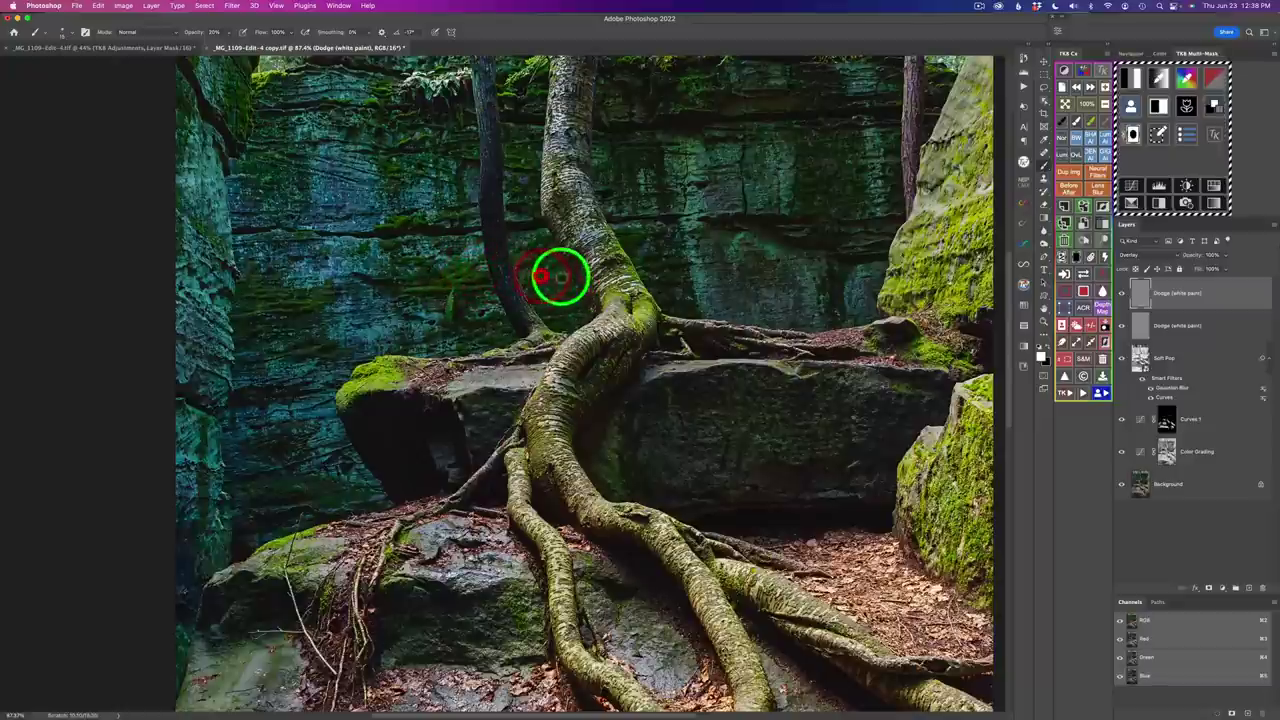
{"action": "left_click", "coordinate": [540, 278]}
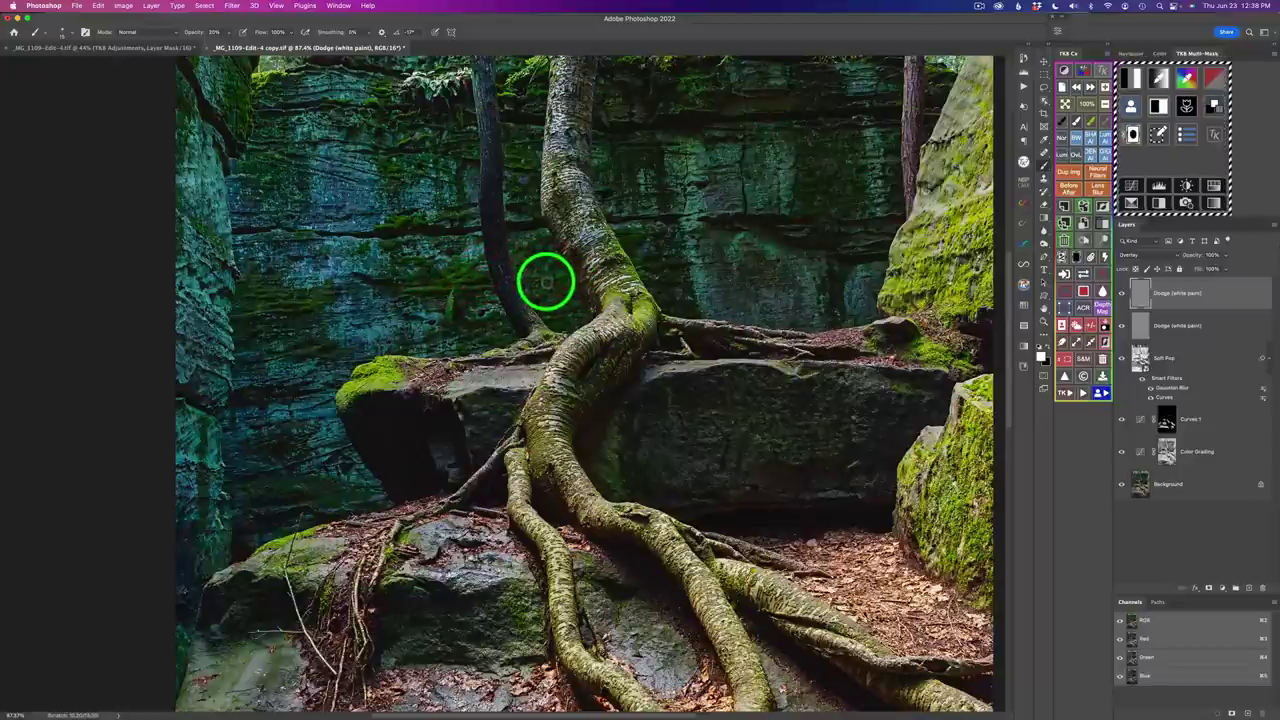
- Set the brush opacity to 40% and dodge the wall beside and between the trunks, its upper ledge and the left rock face
{"action": "key", "text": "4"}
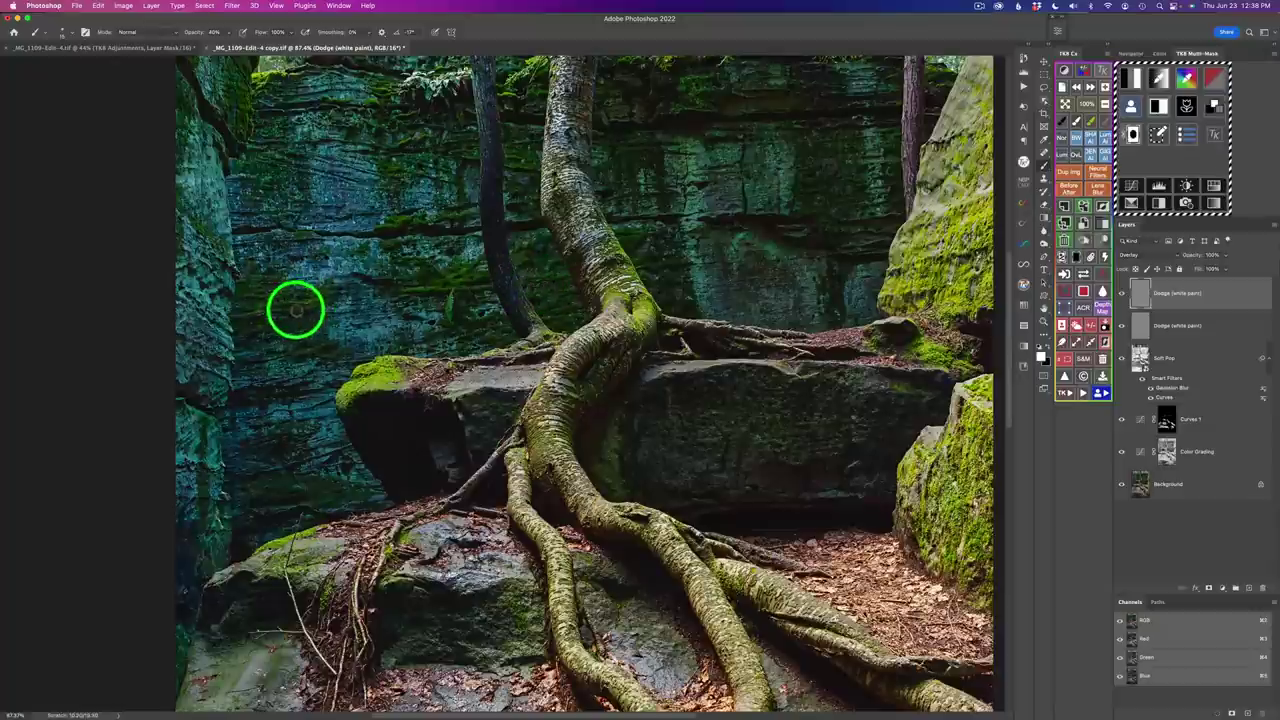
{"action": "mouse_move", "coordinate": [296, 309]}
{"action": "left_mouse_down"}
{"action": "mouse_move", "coordinate": [277, 303]}
{"action": "mouse_move", "coordinate": [303, 303]}
{"action": "mouse_move", "coordinate": [292, 302]}
{"action": "mouse_move", "coordinate": [297, 280]}
{"action": "mouse_move", "coordinate": [326, 240]}
{"action": "left_mouse_up"}
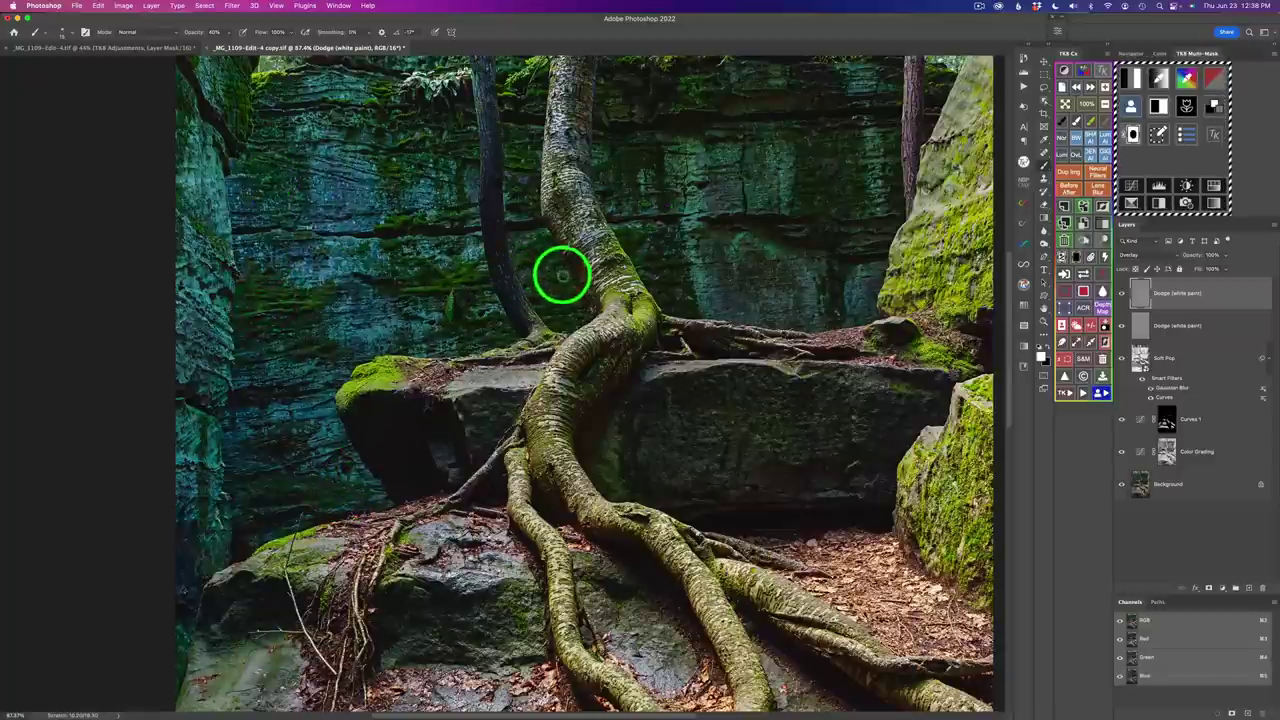
{"action": "mouse_move", "coordinate": [532, 273]}
{"action": "left_mouse_down"}
{"action": "mouse_move", "coordinate": [563, 272]}
{"action": "mouse_move", "coordinate": [571, 291]}
{"action": "left_mouse_up"}
{"action": "left_click", "coordinate": [558, 289]}
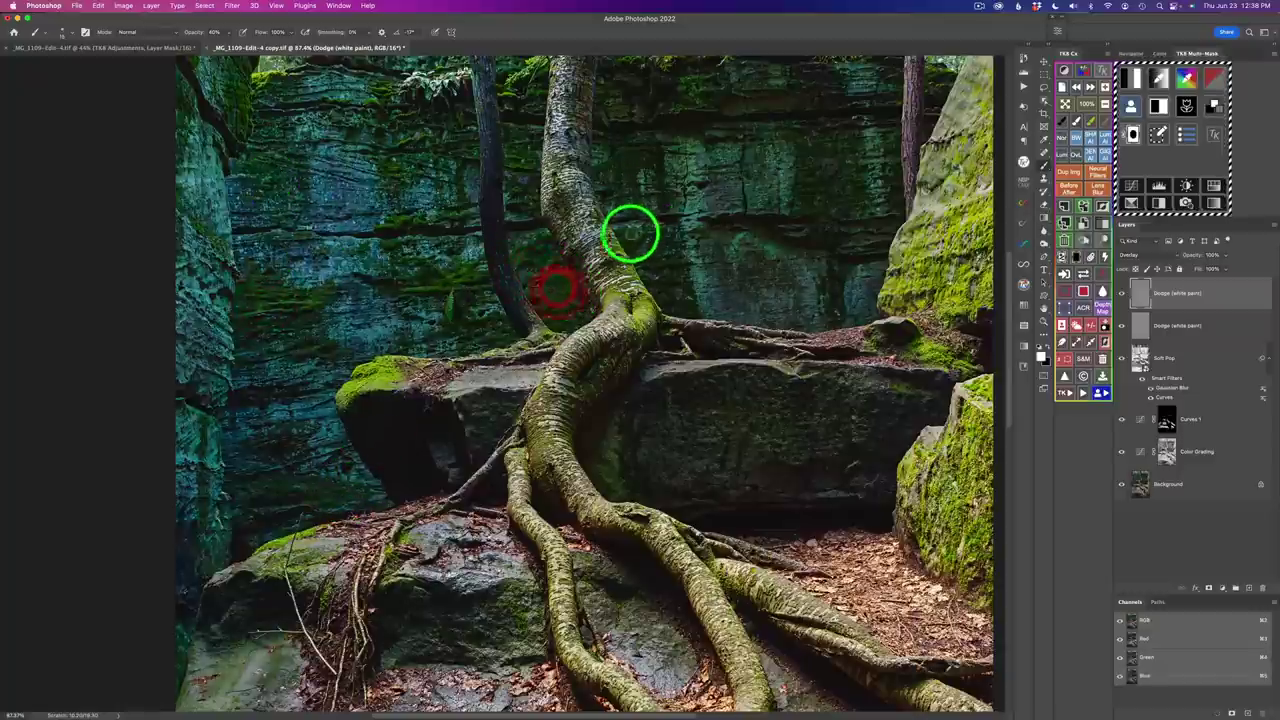
{"action": "mouse_move", "coordinate": [640, 231]}
{"action": "left_mouse_down"}
{"action": "mouse_move", "coordinate": [626, 246]}
{"action": "mouse_move", "coordinate": [646, 234]}
{"action": "mouse_move", "coordinate": [660, 260]}
{"action": "mouse_move", "coordinate": [677, 257]}
{"action": "mouse_move", "coordinate": [694, 300]}
{"action": "mouse_move", "coordinate": [720, 497]}
{"action": "mouse_move", "coordinate": [716, 482]}
{"action": "left_mouse_up"}
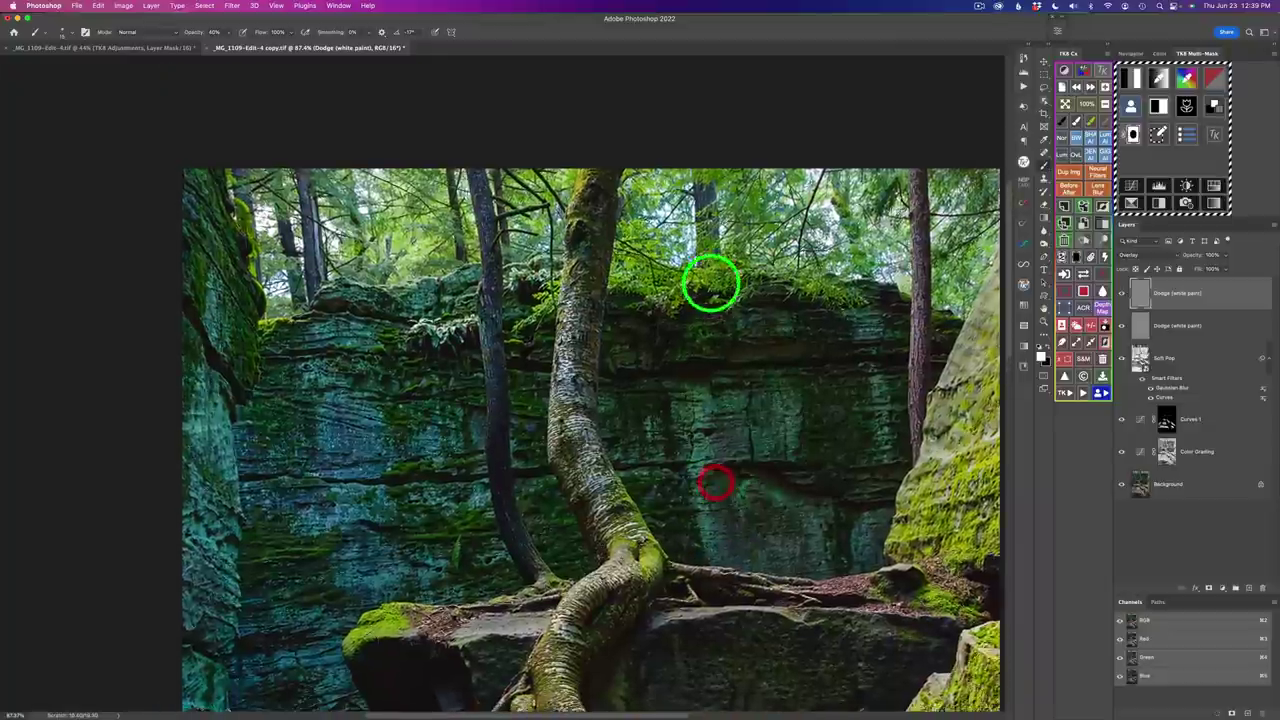
{"action": "mouse_move", "coordinate": [709, 320]}
{"action": "left_mouse_down"}
{"action": "mouse_move", "coordinate": [686, 329]}
{"action": "mouse_move", "coordinate": [726, 331]}
{"action": "left_mouse_up"}
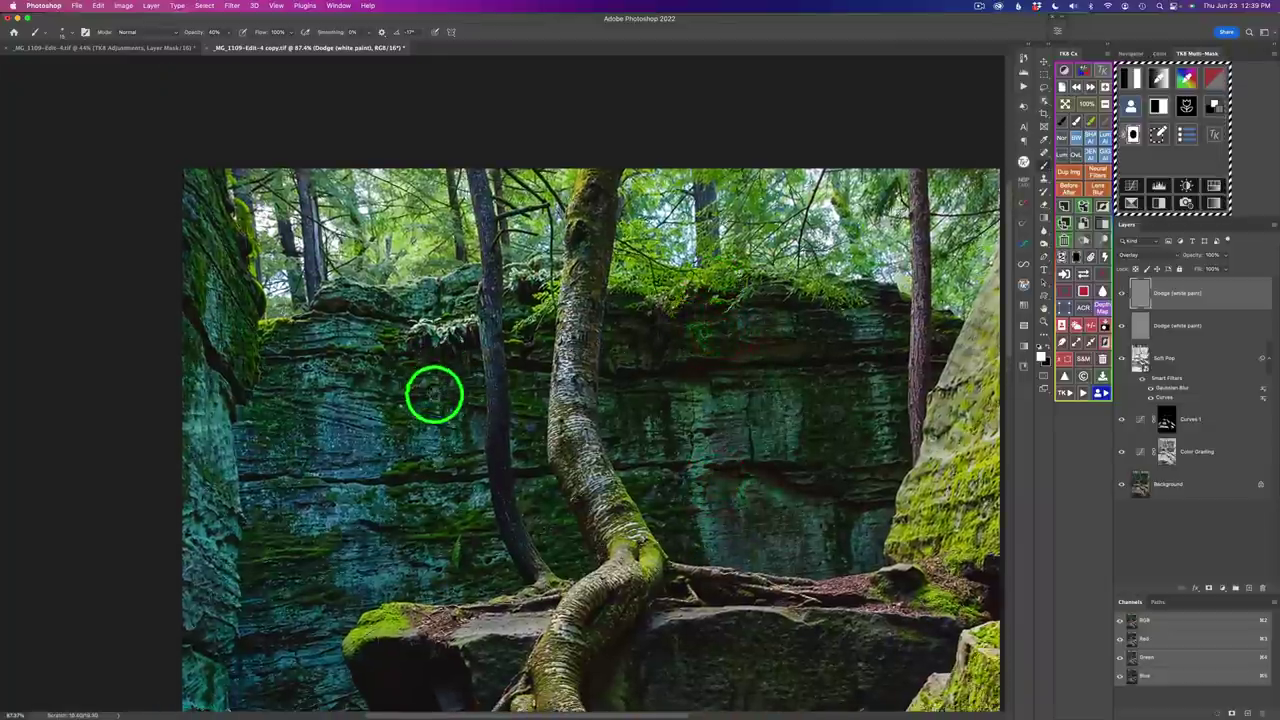
{"action": "mouse_move", "coordinate": [410, 383]}
{"action": "left_mouse_down"}
{"action": "mouse_move", "coordinate": [383, 351]}
{"action": "mouse_move", "coordinate": [369, 357]}
{"action": "mouse_move", "coordinate": [414, 360]}
{"action": "mouse_move", "coordinate": [392, 356]}
{"action": "mouse_move", "coordinate": [400, 334]}
{"action": "mouse_move", "coordinate": [378, 342]}
{"action": "left_mouse_up"}
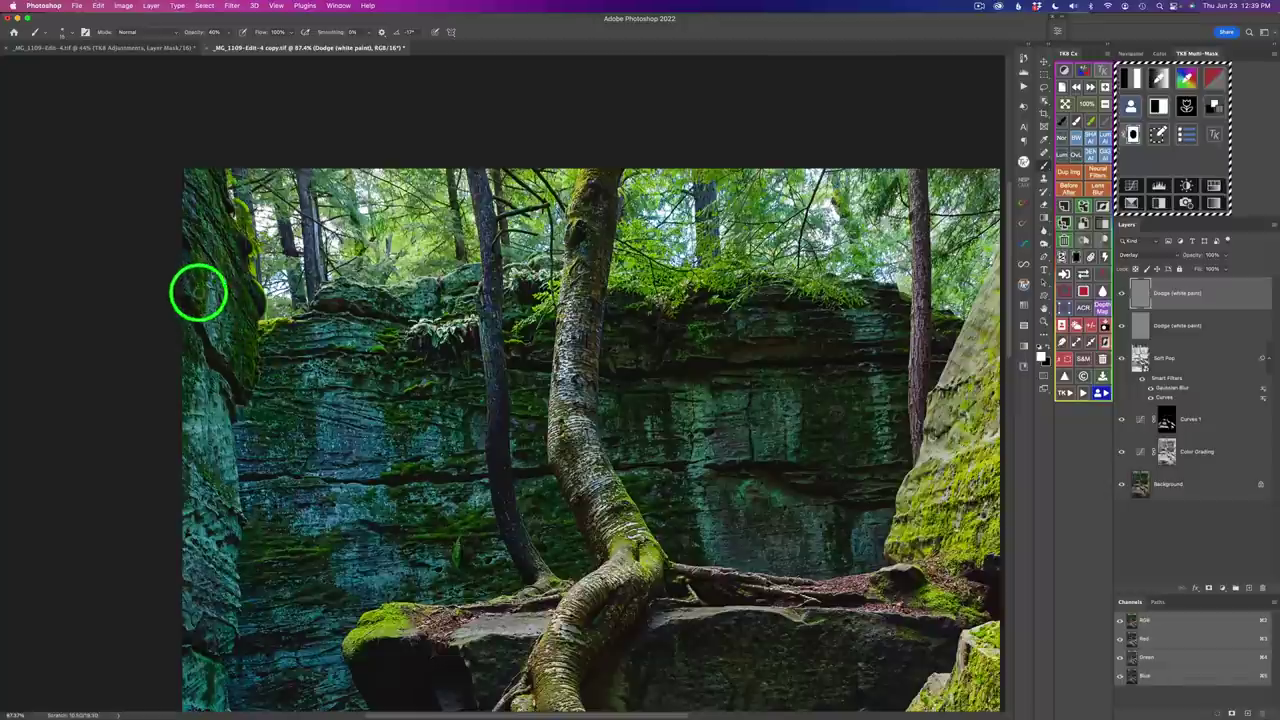
{"action": "left_click_drag", "start_coordinate": [198, 290], "coordinate": [192, 274]}
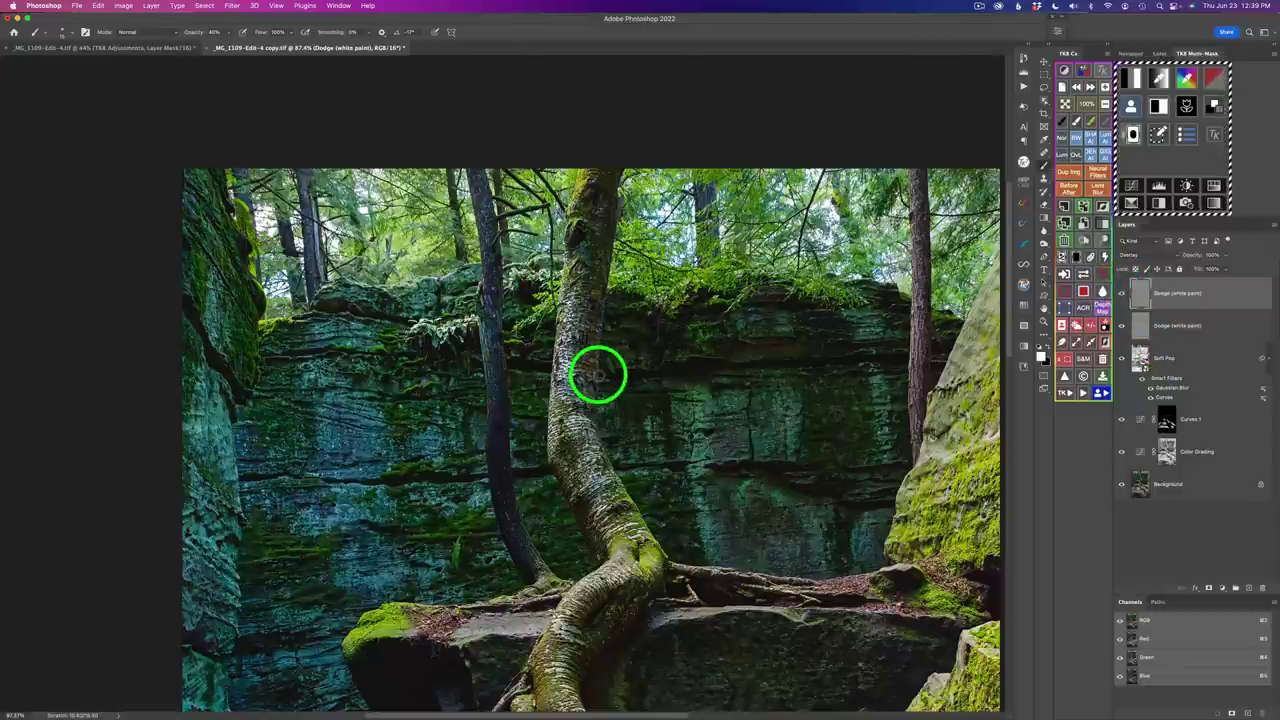
- Dab more white at 40% opacity along the upper rock wall around the trunks, and switch to the Move tool
{"action": "scroll", "coordinate": [598, 375], "scroll_direction": "down", "scroll_amount": 5}
{"action": "scroll", "coordinate": [598, 375], "scroll_direction": "up", "scroll_amount": 2}
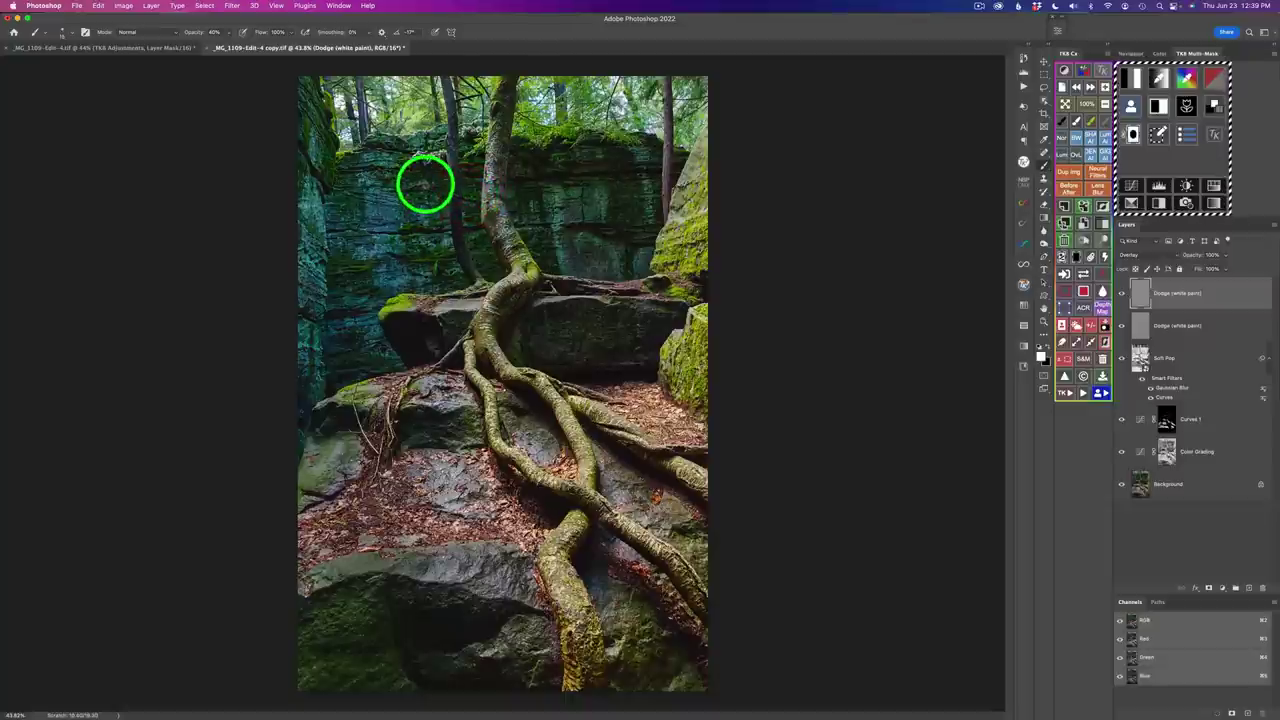
{"action": "left_click", "coordinate": [415, 181]}
{"action": "left_click", "coordinate": [464, 180]}
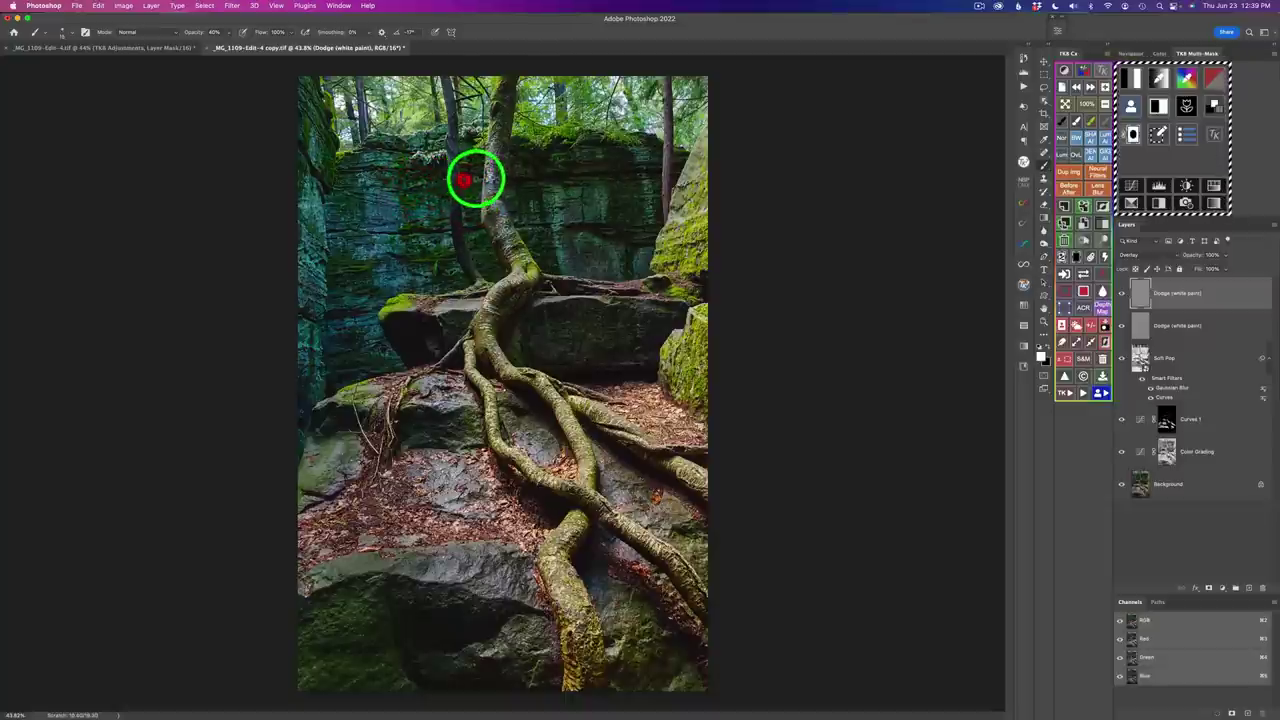
{"action": "left_click_drag", "start_coordinate": [475, 180], "coordinate": [474, 177]}
{"action": "left_click_drag", "start_coordinate": [558, 155], "coordinate": [553, 166]}
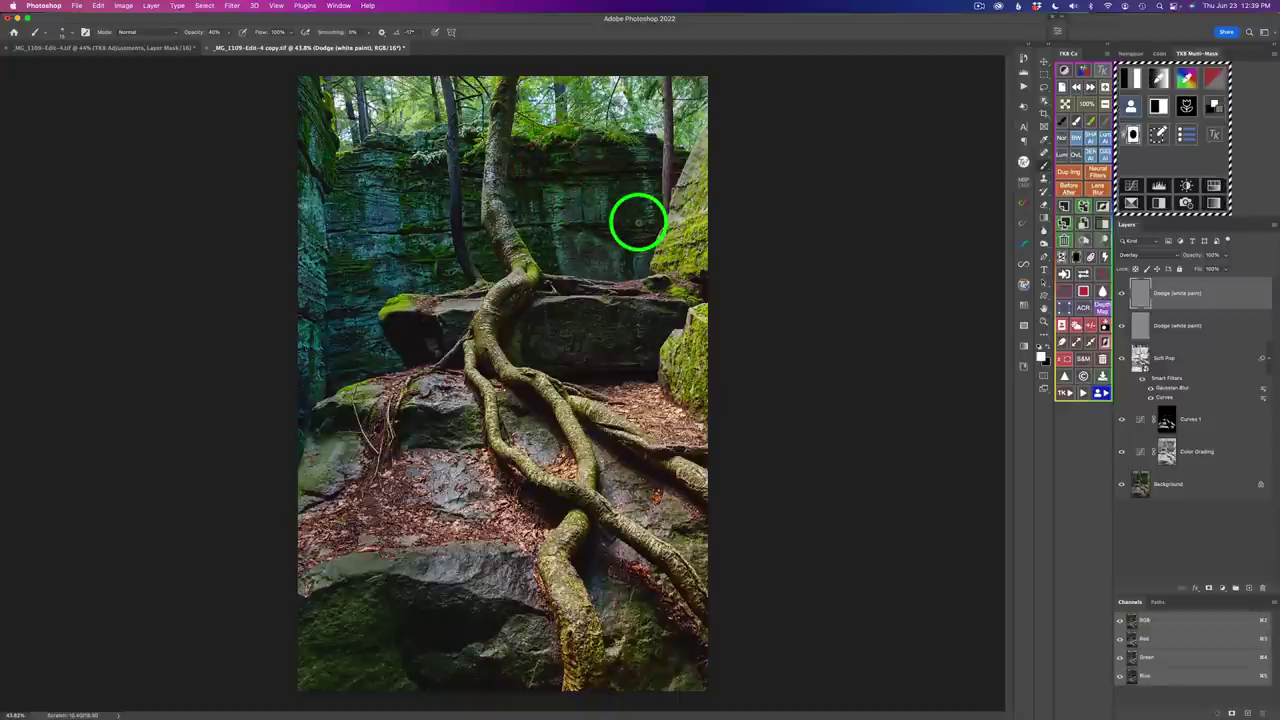
{"action": "key", "text": "v"}
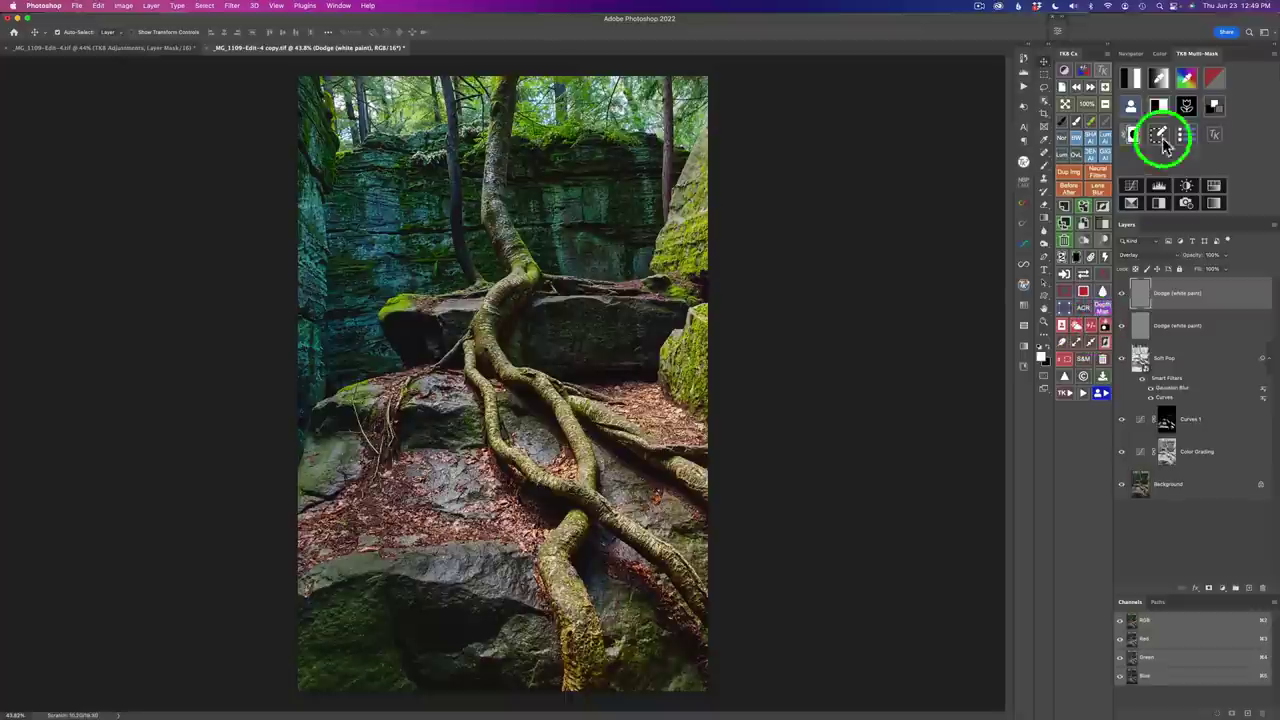
- Add a Color Grading layer above the Dodge layers, darkening its shadows and midtones and tinting both toward warm orange
{"action": "left_click", "coordinate": [1213, 105]}
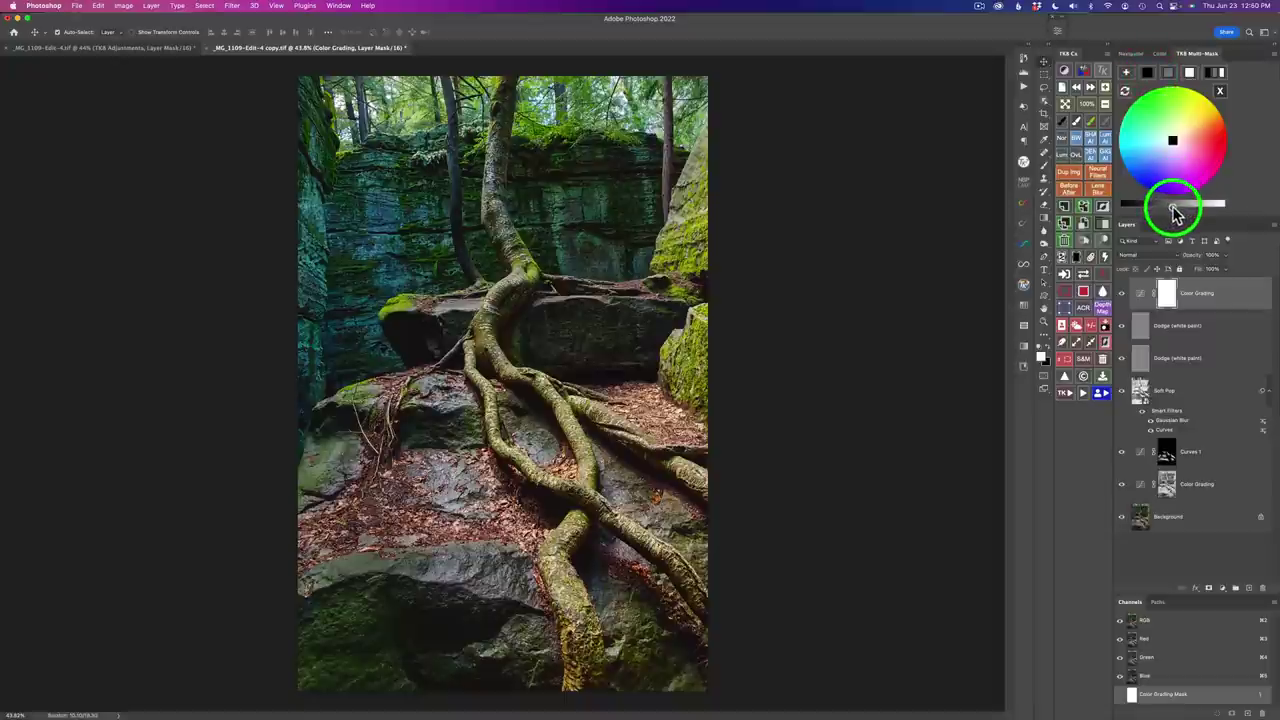
{"action": "left_click_drag", "start_coordinate": [1173, 208], "coordinate": [1156, 208]}
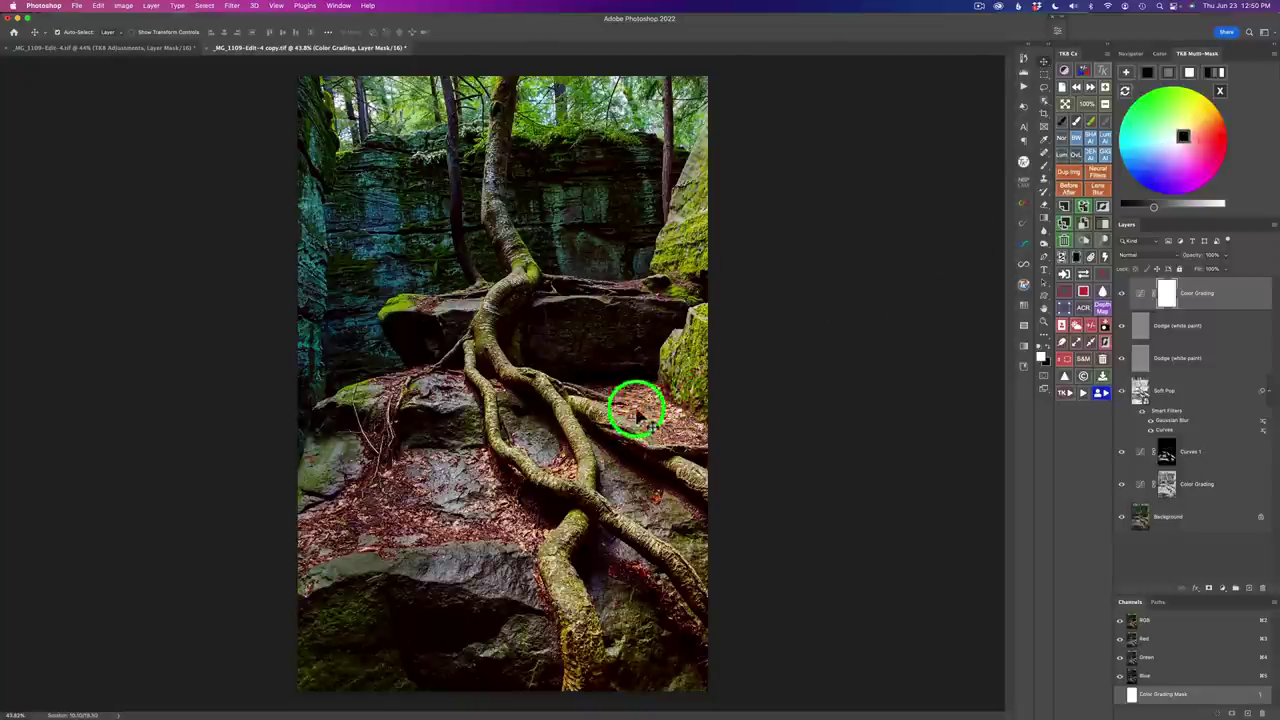
{"action": "left_click", "coordinate": [1170, 73]}
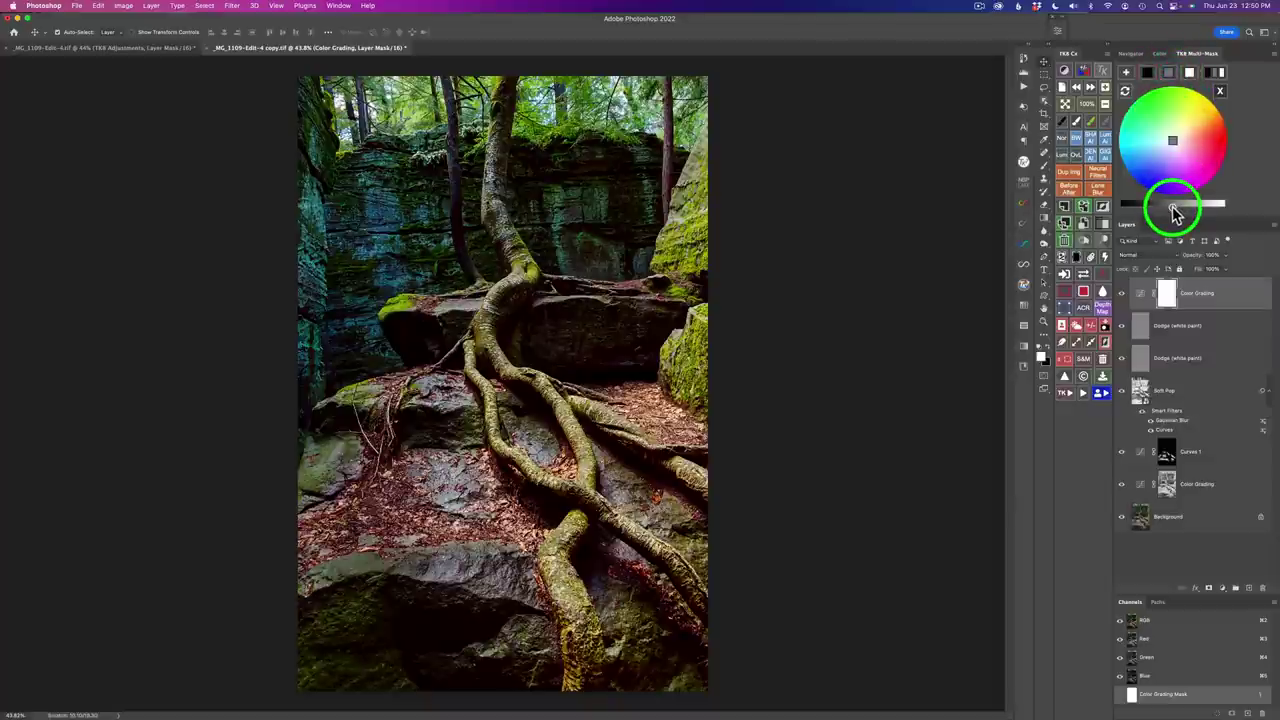
{"action": "left_click_drag", "start_coordinate": [1172, 210], "coordinate": [1150, 210]}
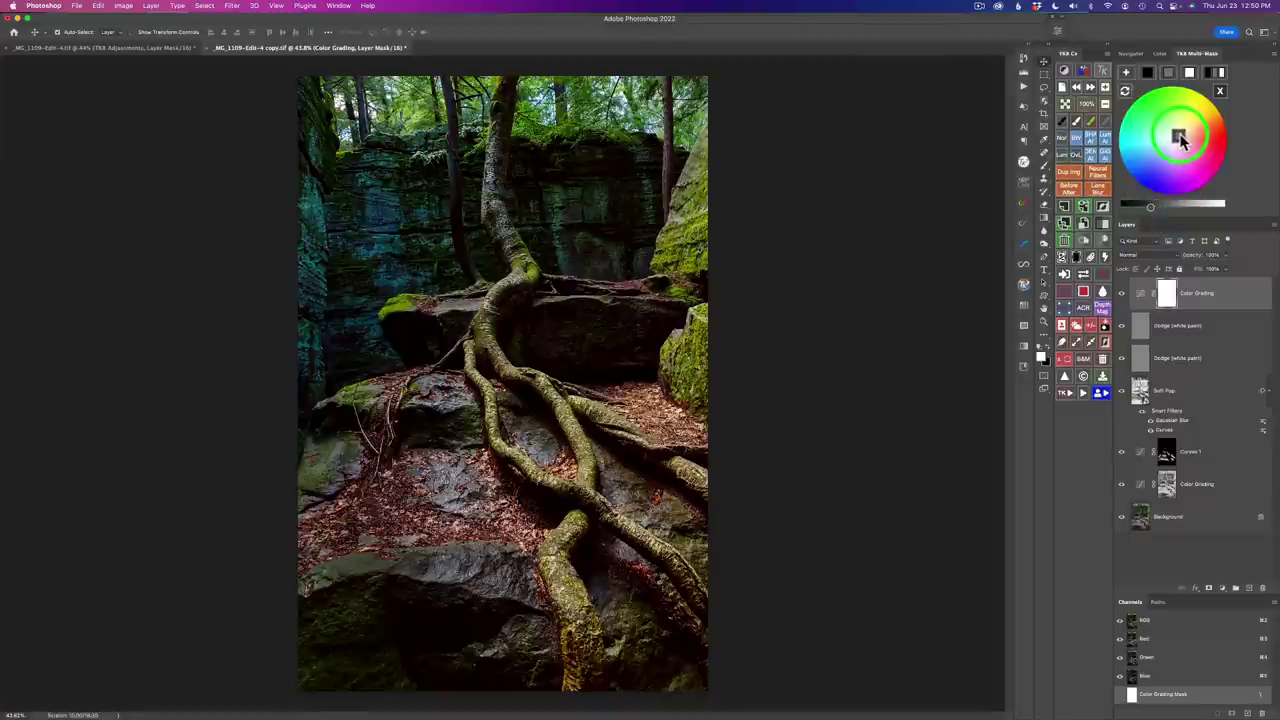
{"action": "left_click_drag", "start_coordinate": [1180, 133], "coordinate": [1192, 125]}
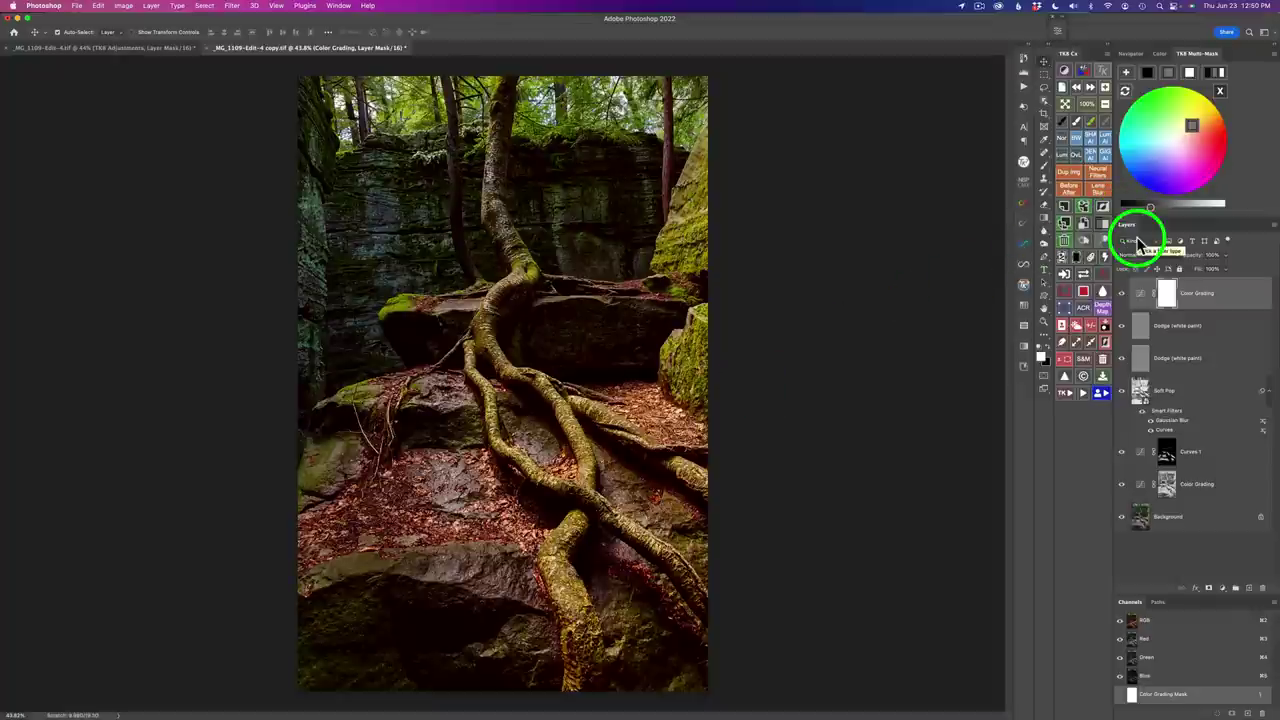
- Turn the new Color Grading layer's mask black to hide the grade, and close the color grading controls
{"action": "left_click", "coordinate": [1081, 261]}
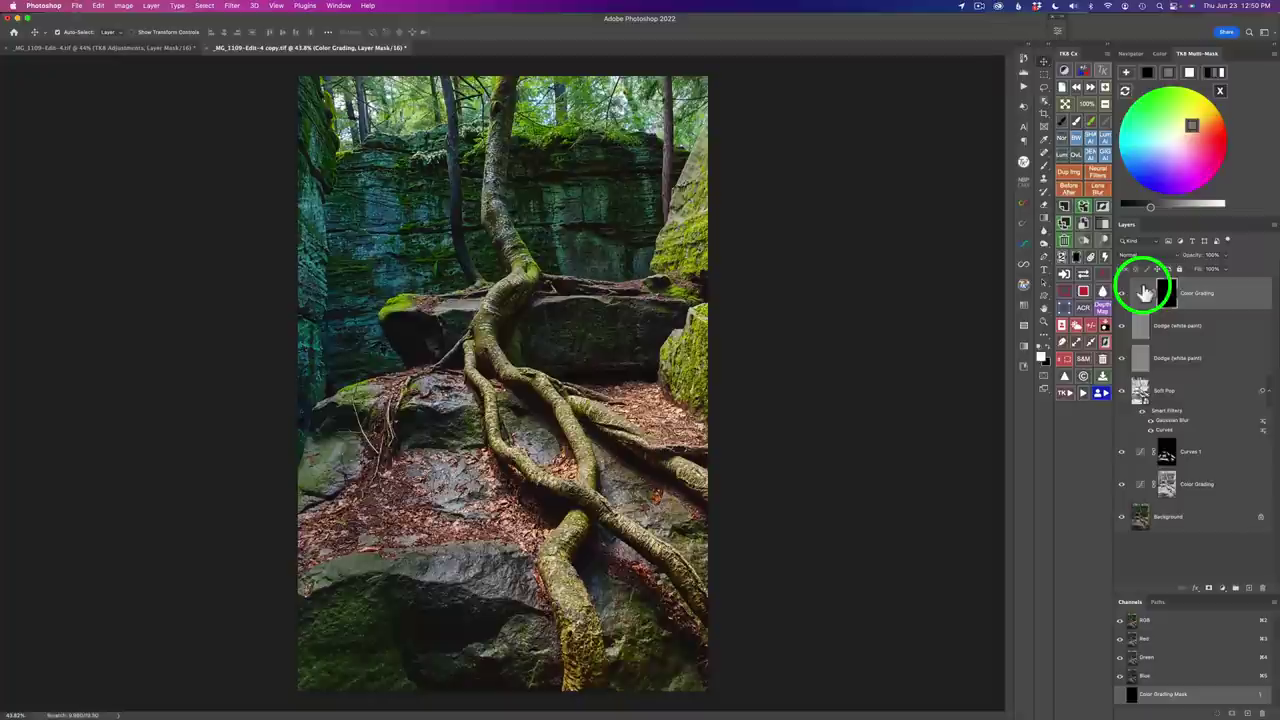
{"action": "left_click", "coordinate": [1219, 92]}
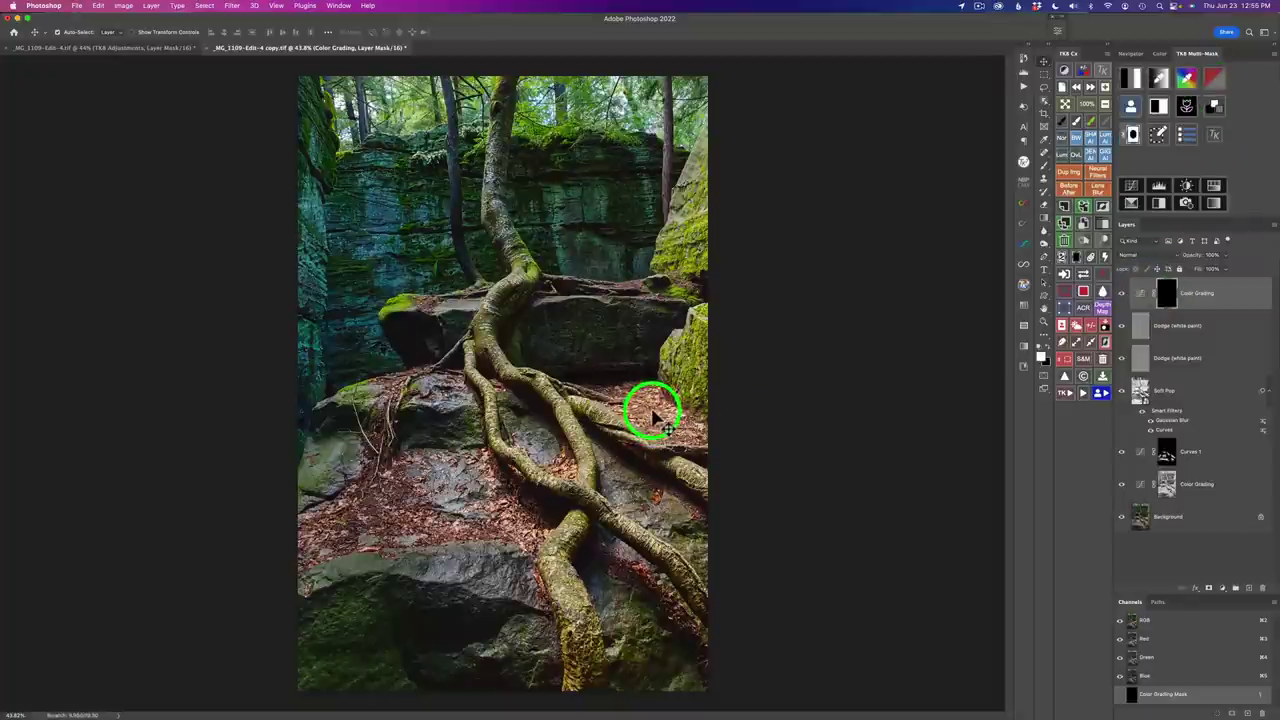
- Create a TK8 color mask from the reddish-brown of the fallen leaves beside the right mossy boulder
{"action": "left_click", "coordinate": [1187, 83]}
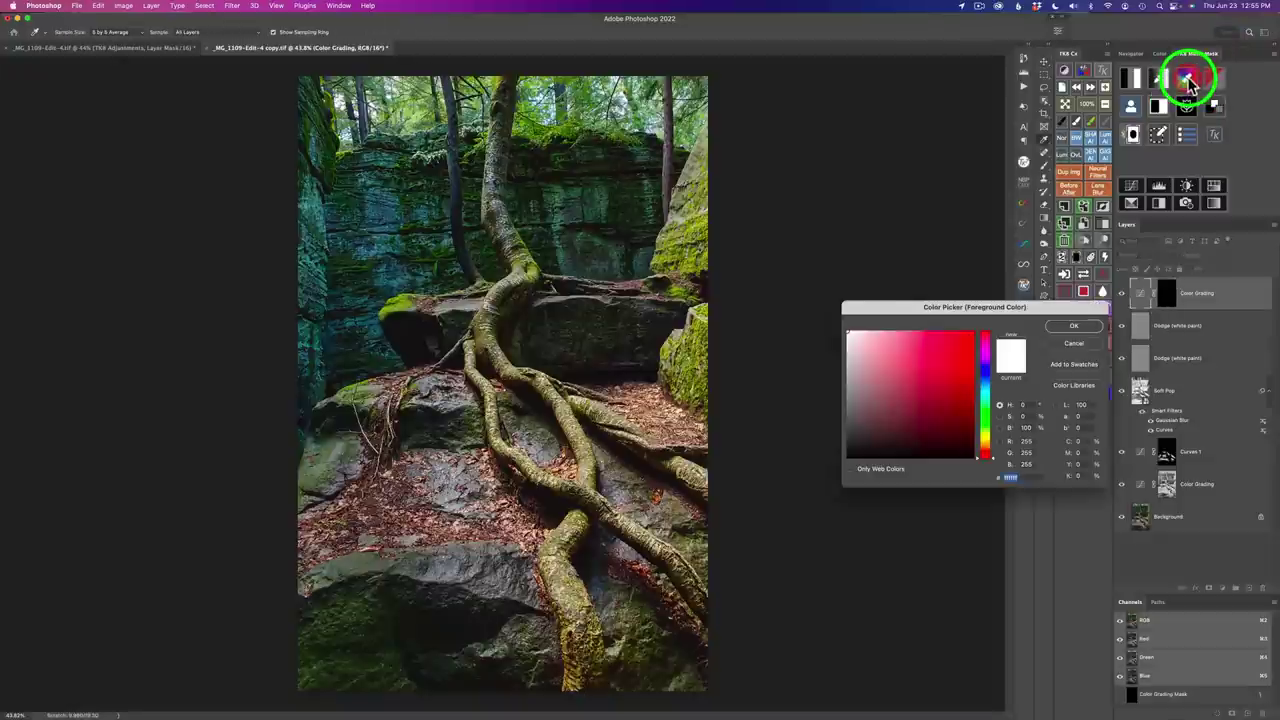
{"action": "left_click", "coordinate": [655, 400]}
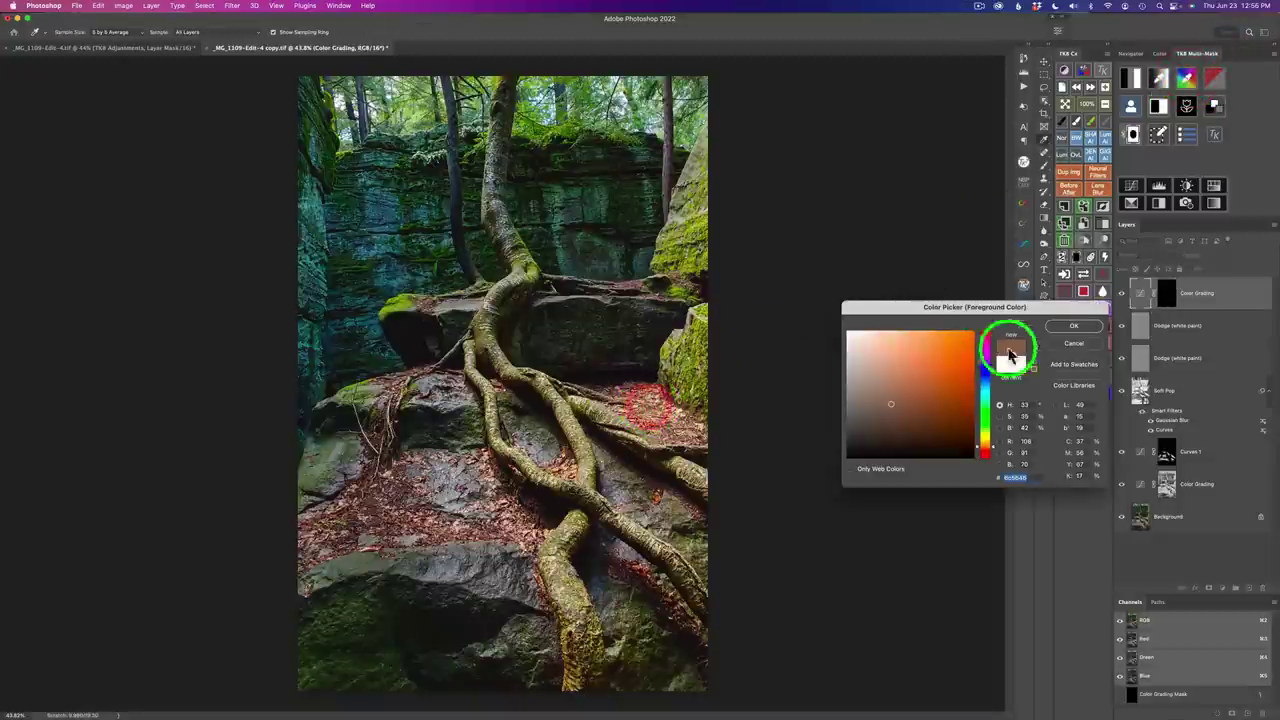
{"action": "left_click", "coordinate": [1060, 328]}
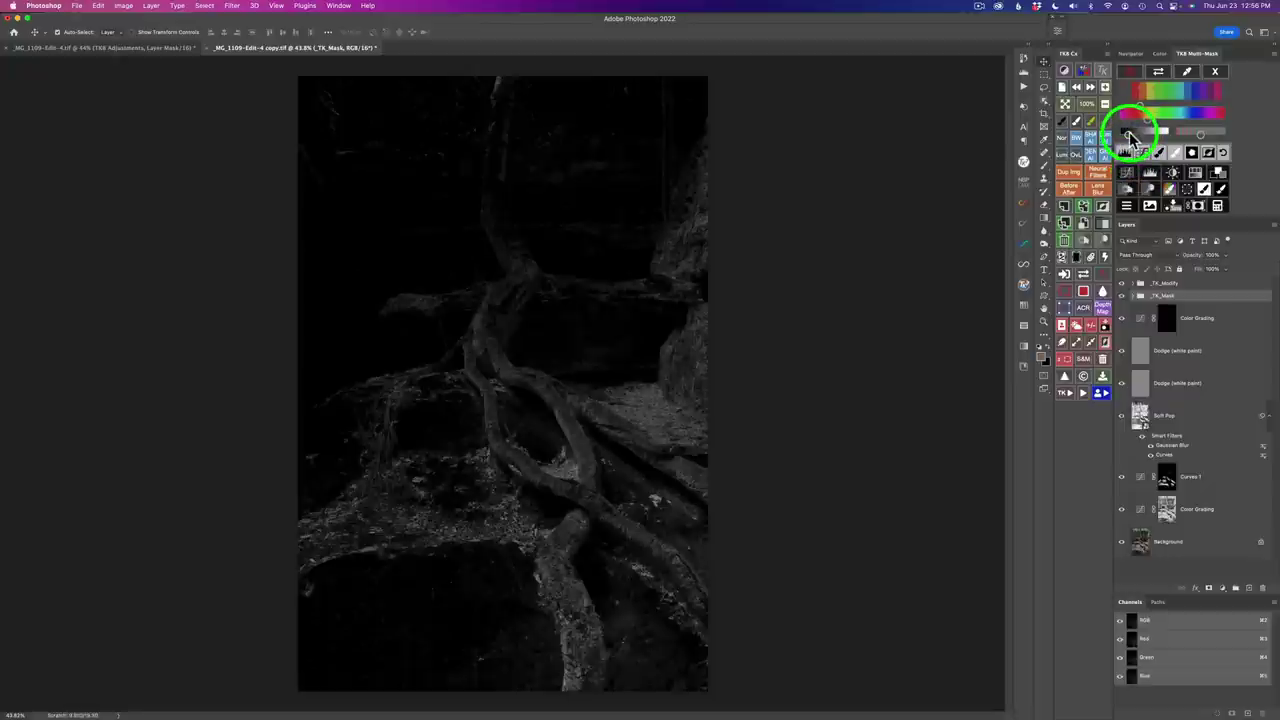
- Brighten the color mask and narrow its hue range toward red to favor the leaves over the roots and moss
{"action": "left_click_drag", "start_coordinate": [1130, 140], "coordinate": [1163, 138]}
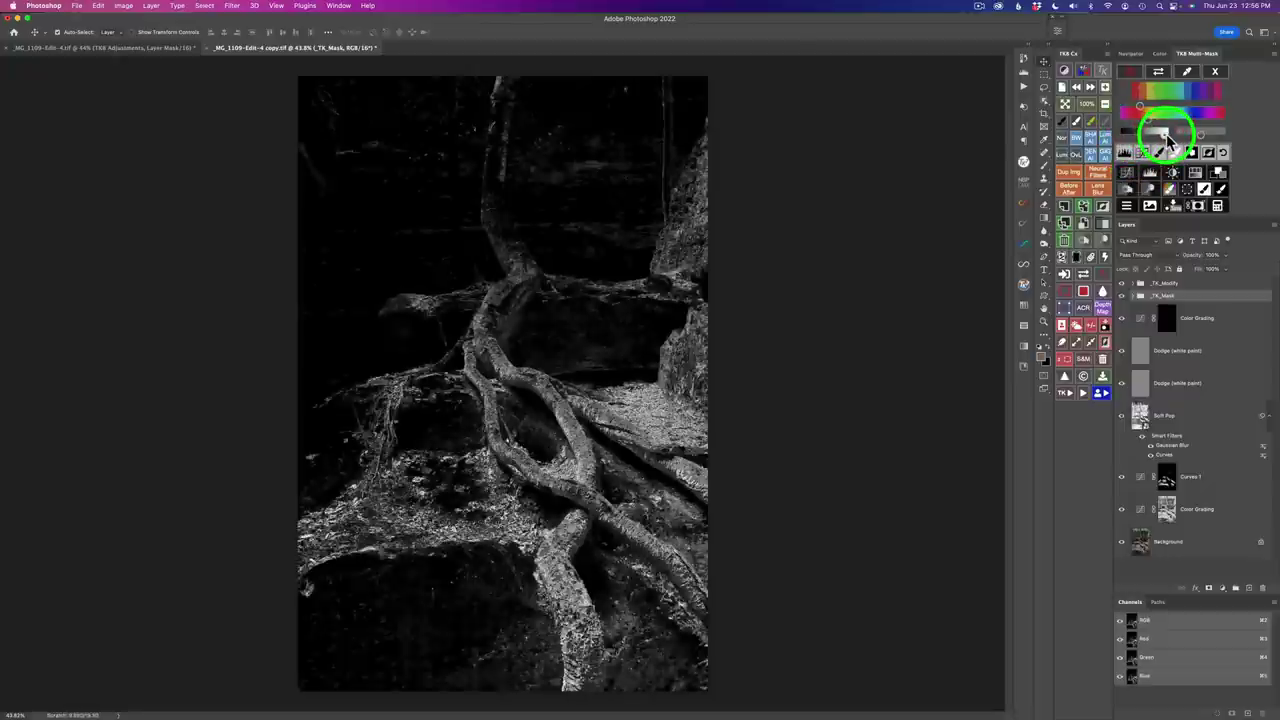
{"action": "left_click", "coordinate": [1166, 136]}
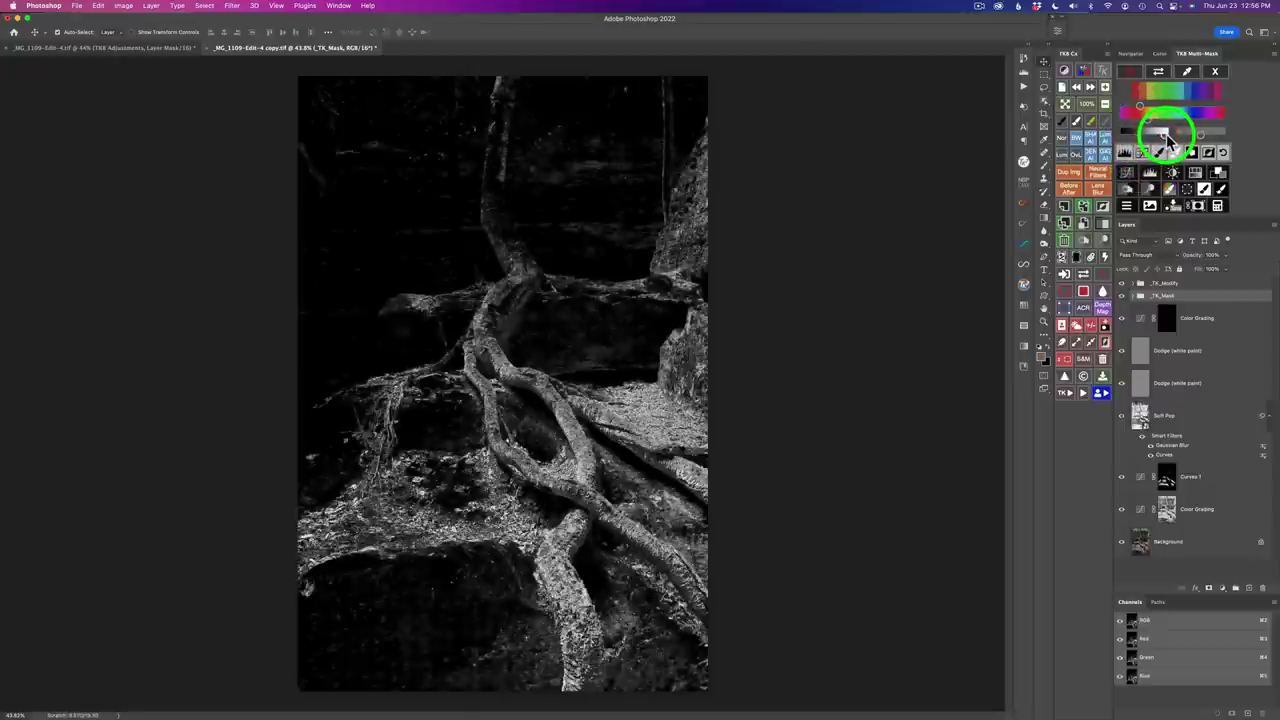
{"action": "left_click_drag", "start_coordinate": [1166, 138], "coordinate": [1152, 128]}
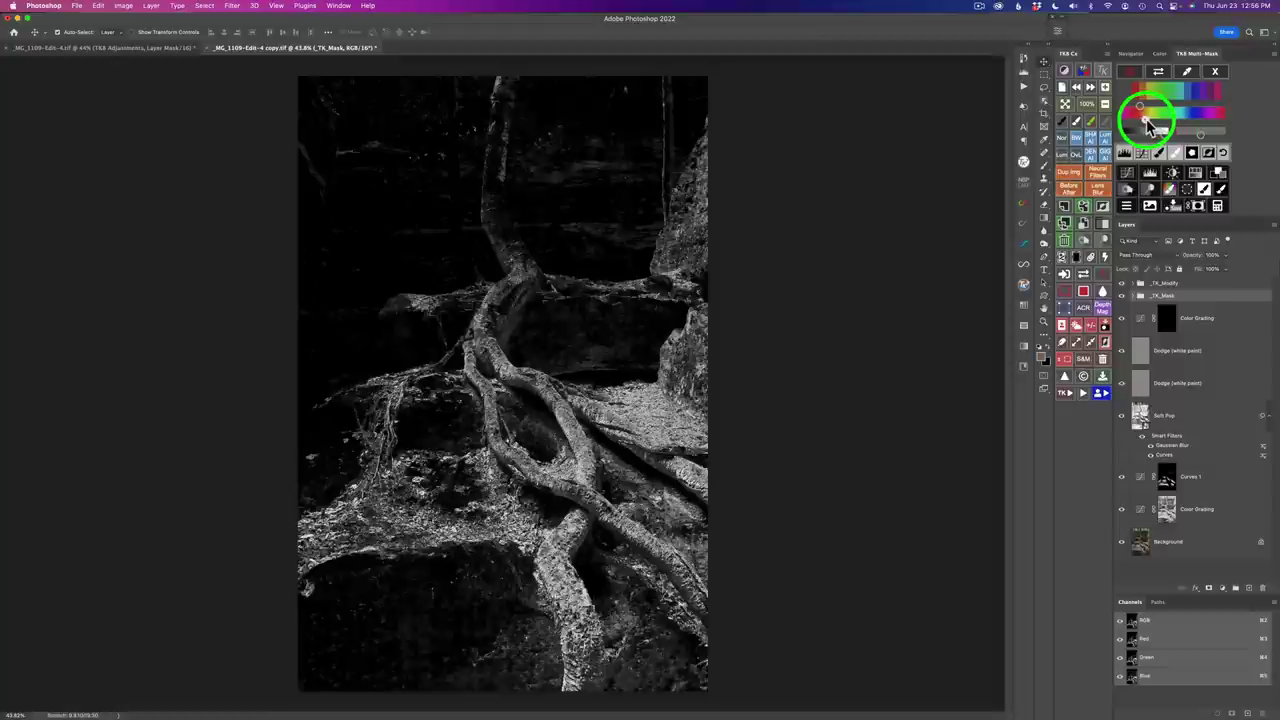
{"action": "left_click_drag", "start_coordinate": [1150, 124], "coordinate": [1146, 123]}
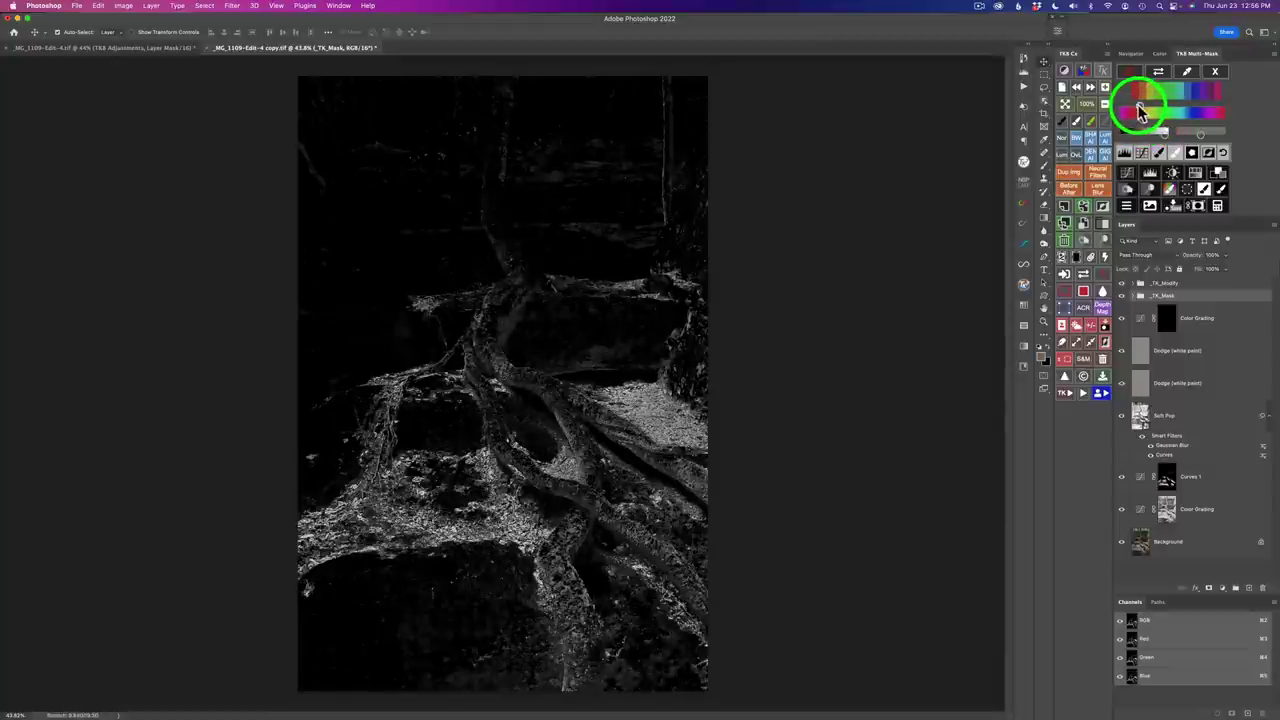
- Fine-tune the color mask's hue range and brightness to isolate the leaves, and load it for painting on the Color Grading layer mask
{"action": "left_click_drag", "start_coordinate": [1140, 106], "coordinate": [1143, 106]}
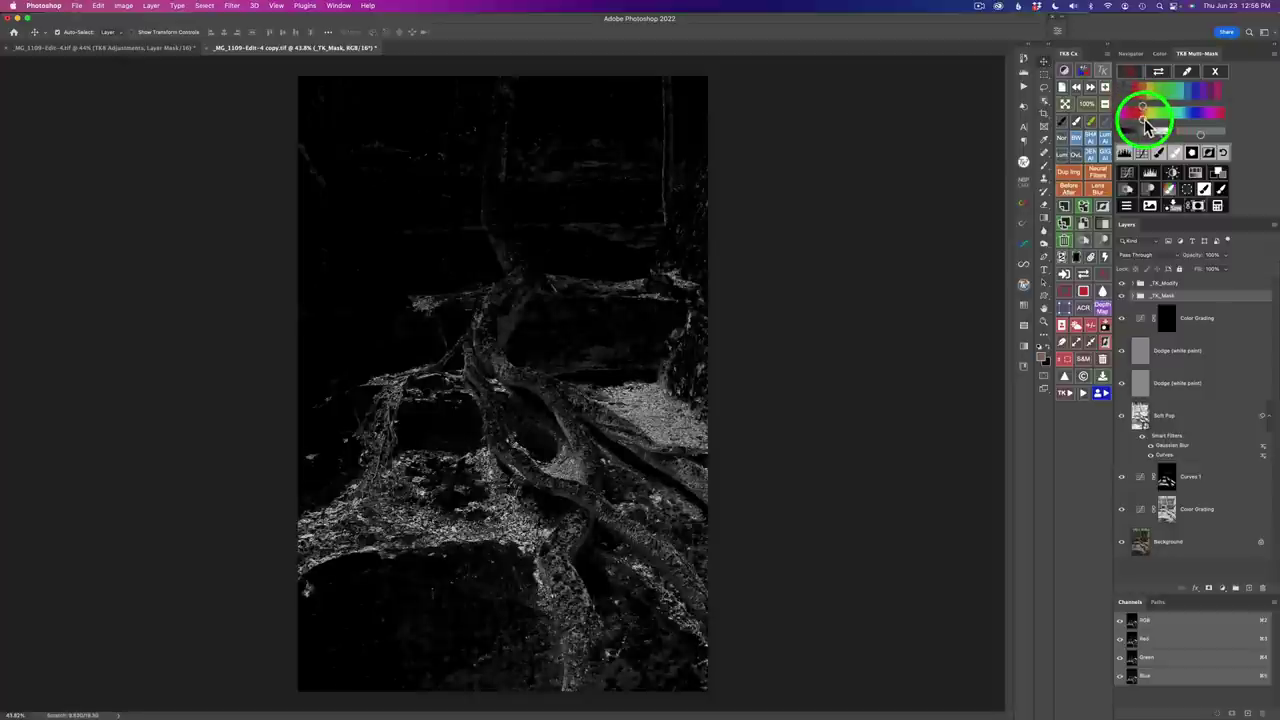
{"action": "left_click_drag", "start_coordinate": [1147, 124], "coordinate": [1170, 146]}
{"action": "left_click", "coordinate": [1224, 192]}
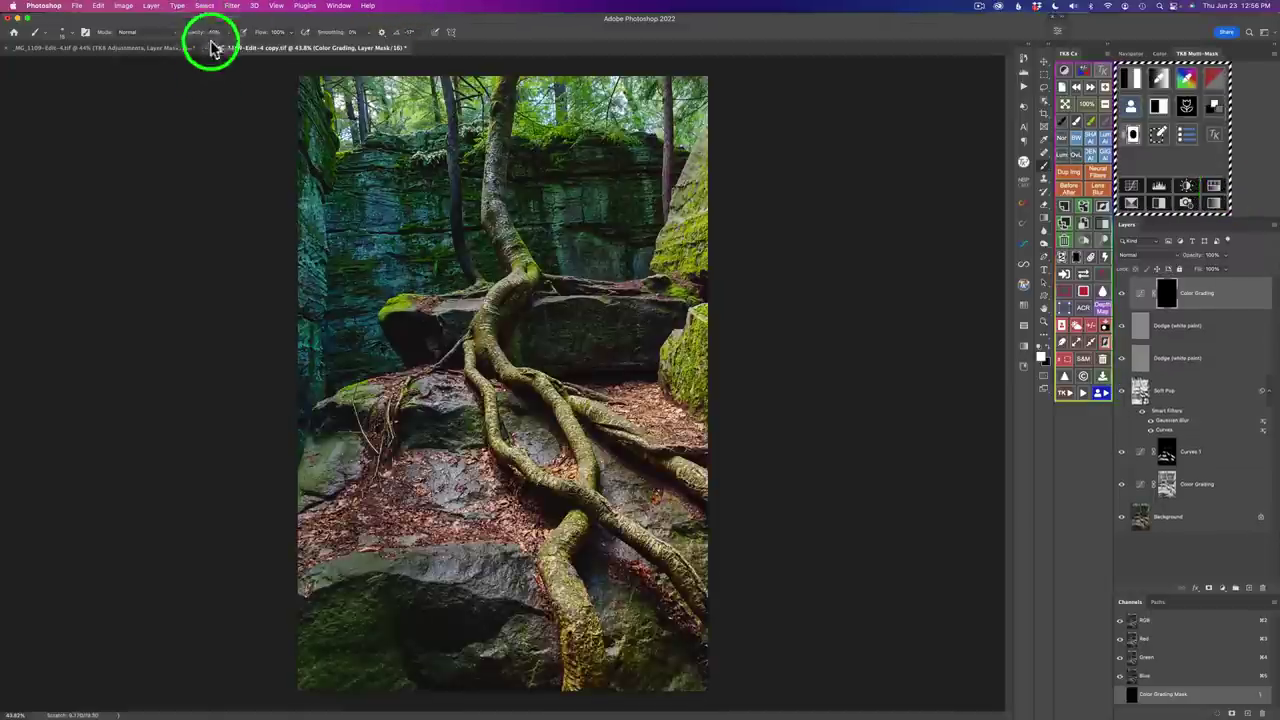
- Set the brush to 100% opacity and paint white through the color mask over the fallen leaves to reveal the warm grade
{"action": "key", "text": "0"}
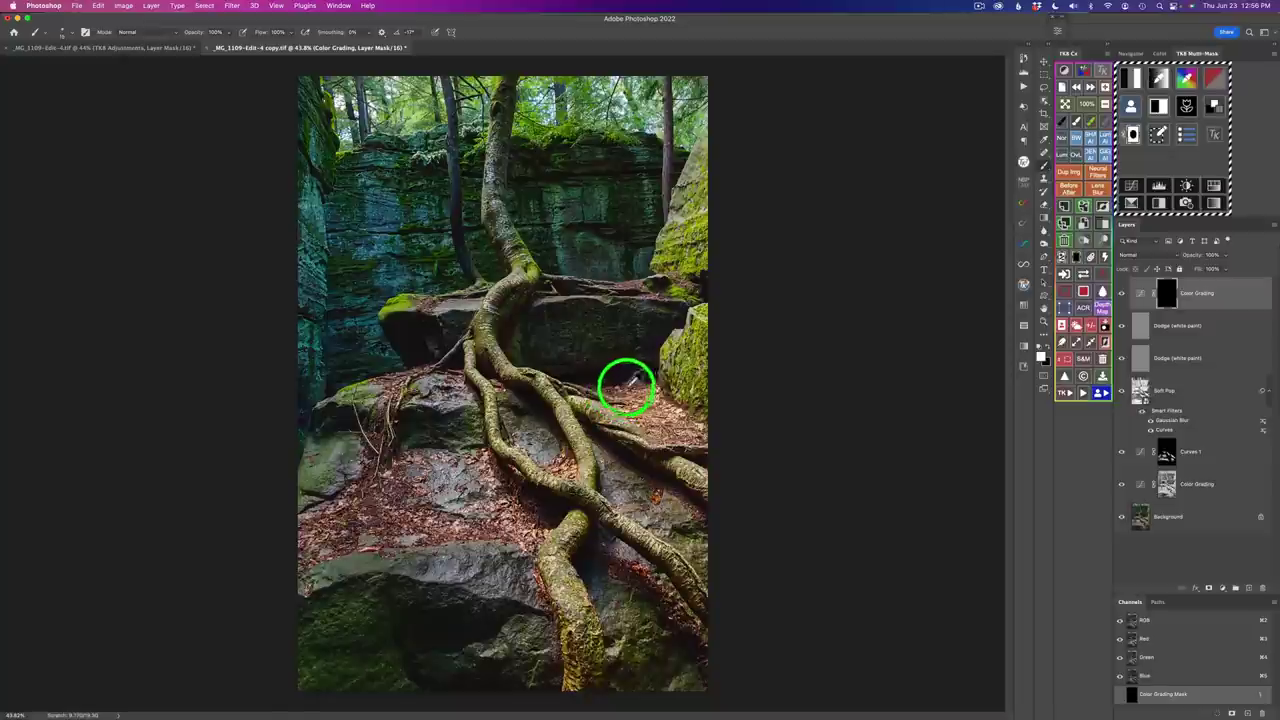
{"action": "left_click_drag", "start_coordinate": [629, 400], "coordinate": [661, 410]}
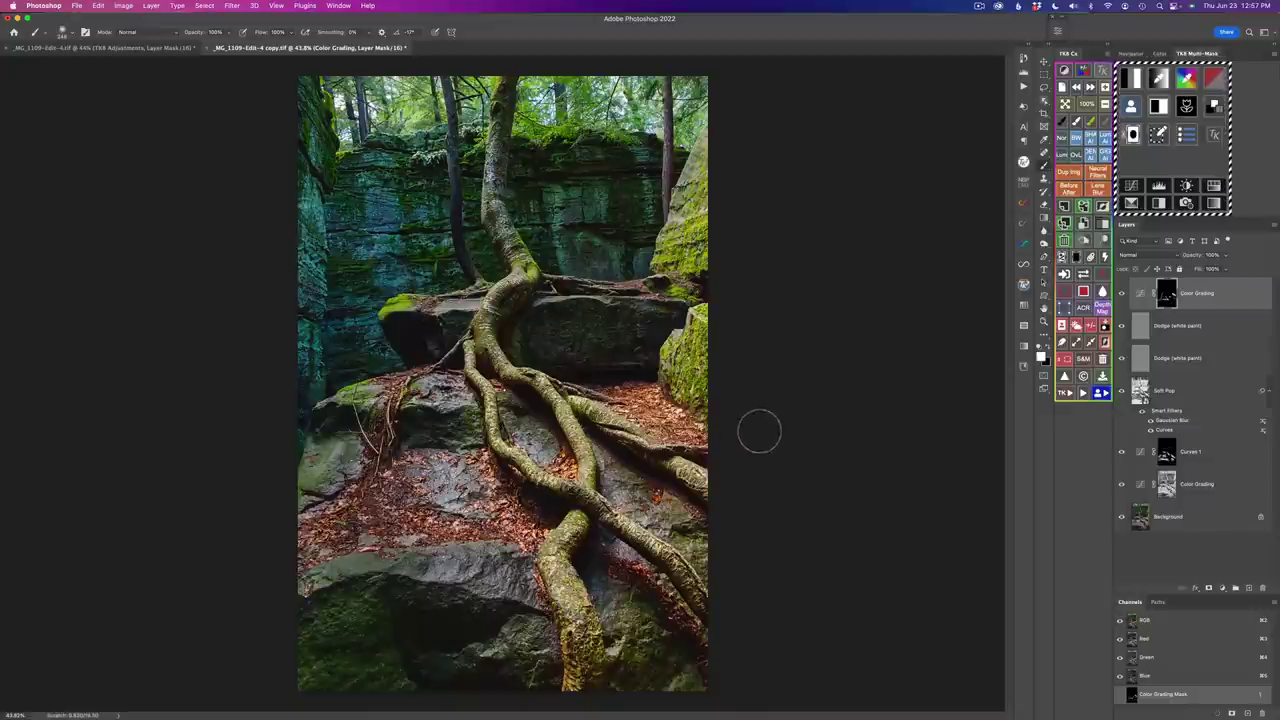
{"action": "mouse_move", "coordinate": [669, 413]}
{"action": "left_mouse_down"}
{"action": "mouse_move", "coordinate": [654, 410]}
{"action": "mouse_move", "coordinate": [680, 403]}
{"action": "mouse_move", "coordinate": [651, 391]}
{"action": "mouse_move", "coordinate": [603, 403]}
{"action": "mouse_move", "coordinate": [700, 440]}
{"action": "mouse_move", "coordinate": [654, 429]}
{"action": "mouse_move", "coordinate": [680, 423]}
{"action": "mouse_move", "coordinate": [651, 389]}
{"action": "mouse_move", "coordinate": [643, 398]}
{"action": "left_mouse_up"}
{"action": "mouse_move", "coordinate": [688, 496]}
{"action": "left_mouse_down"}
{"action": "mouse_move", "coordinate": [634, 460]}
{"action": "mouse_move", "coordinate": [652, 458]}
{"action": "left_mouse_up"}
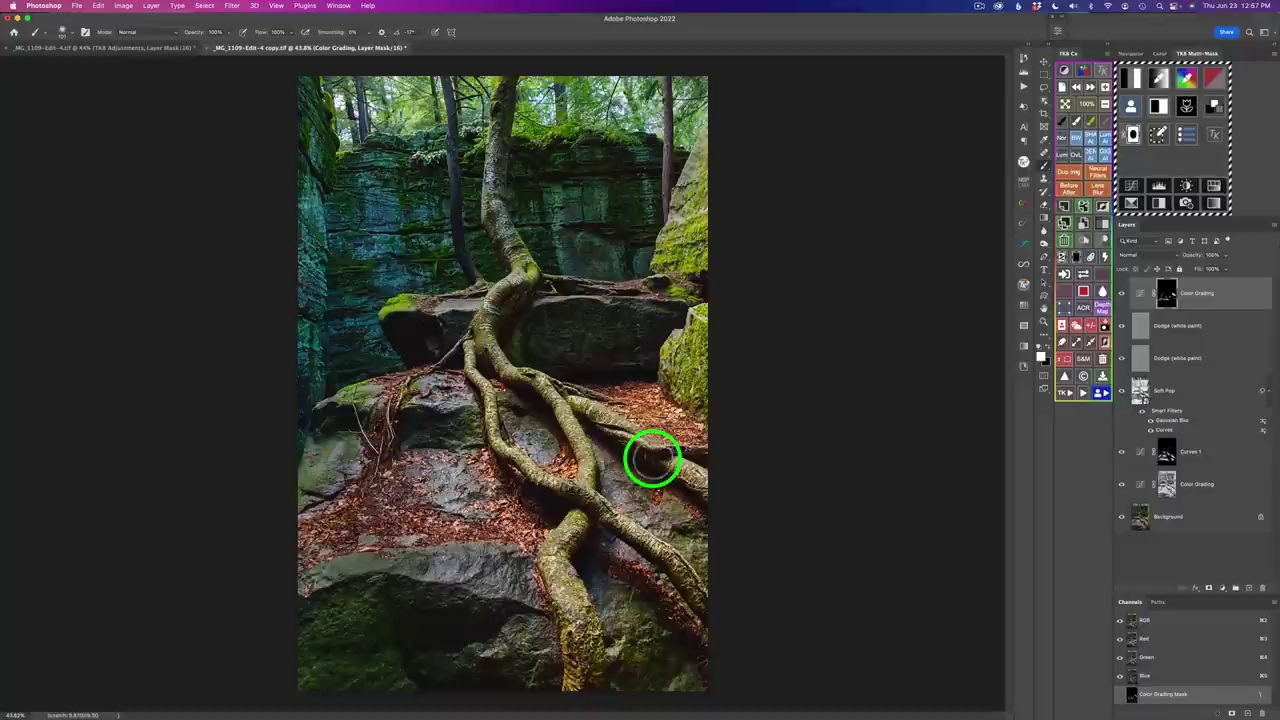
- Compare the photo with and without the leaf Color Grading layer
{"action": "left_click", "coordinate": [1122, 293]}
{"action": "left_click", "coordinate": [1122, 293]}
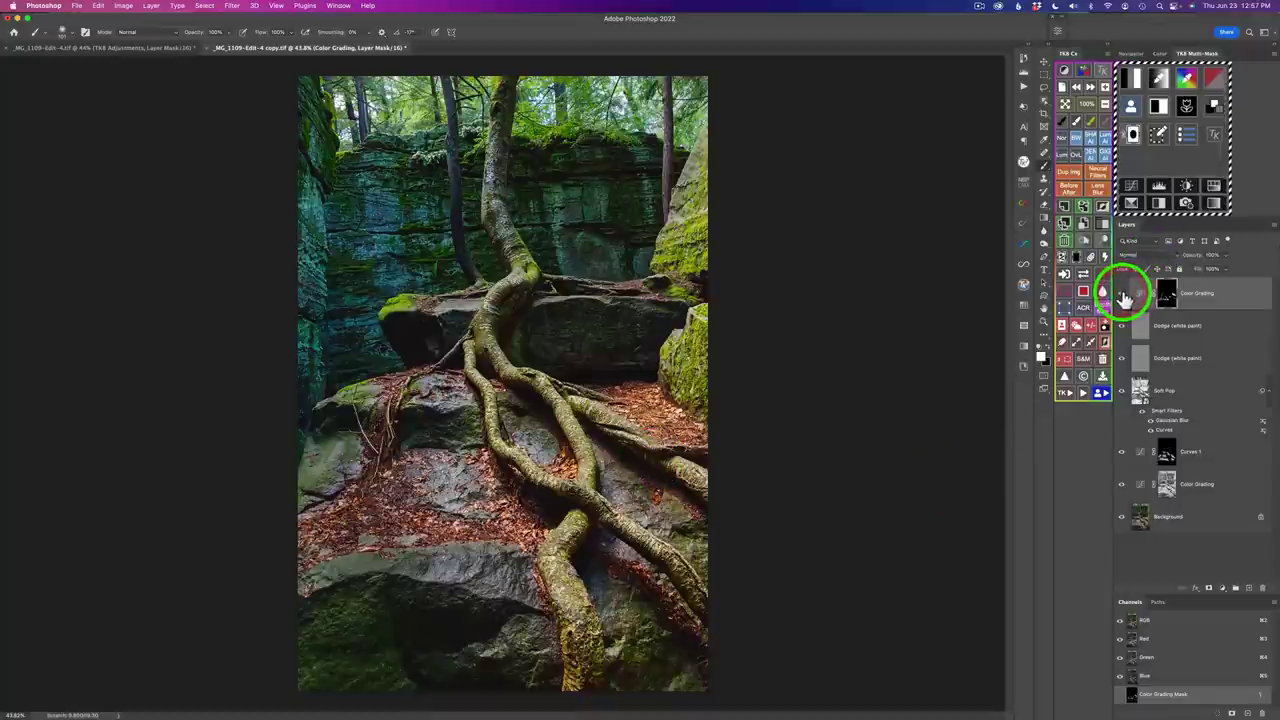
{"action": "left_click", "coordinate": [1122, 293]}
{"action": "left_click", "coordinate": [1123, 296]}
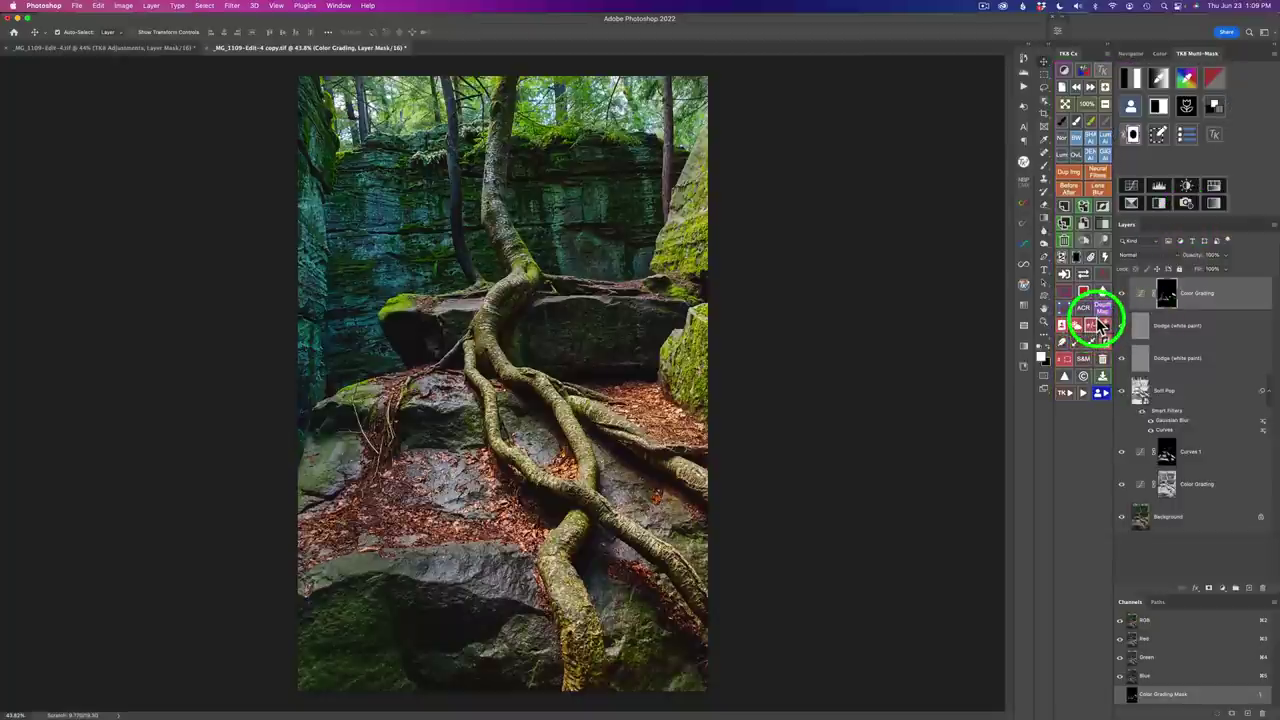
- Add another Color Grading layer above the leaf grade, strongly darkening its midtones and tinting them slightly toward magenta
{"action": "left_click", "coordinate": [1216, 110]}
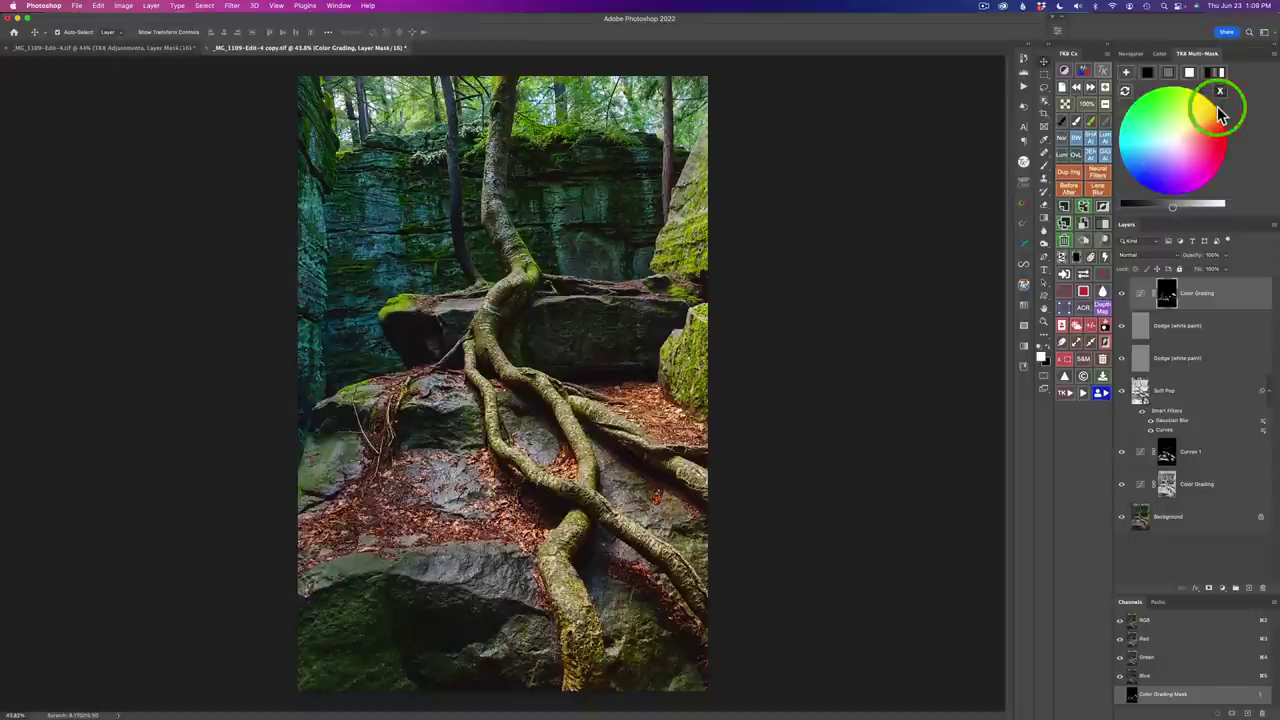
{"action": "left_click", "coordinate": [1128, 76]}
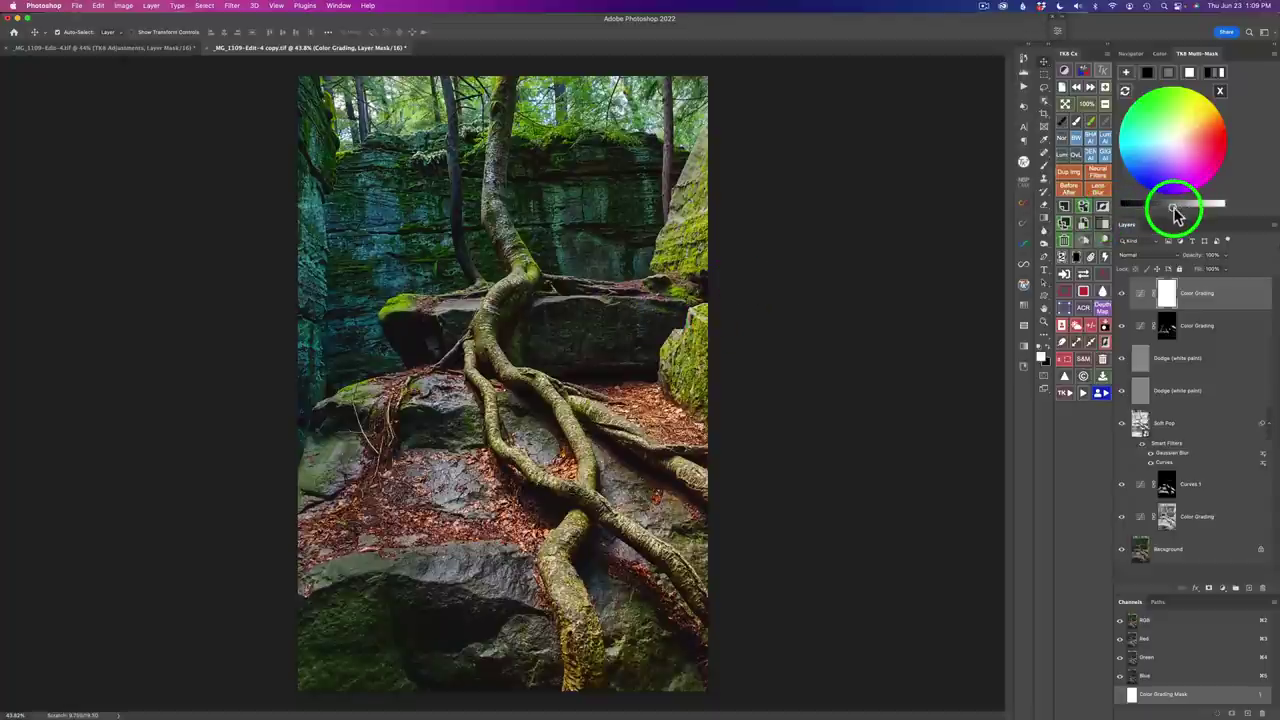
{"action": "left_click", "coordinate": [1170, 75]}
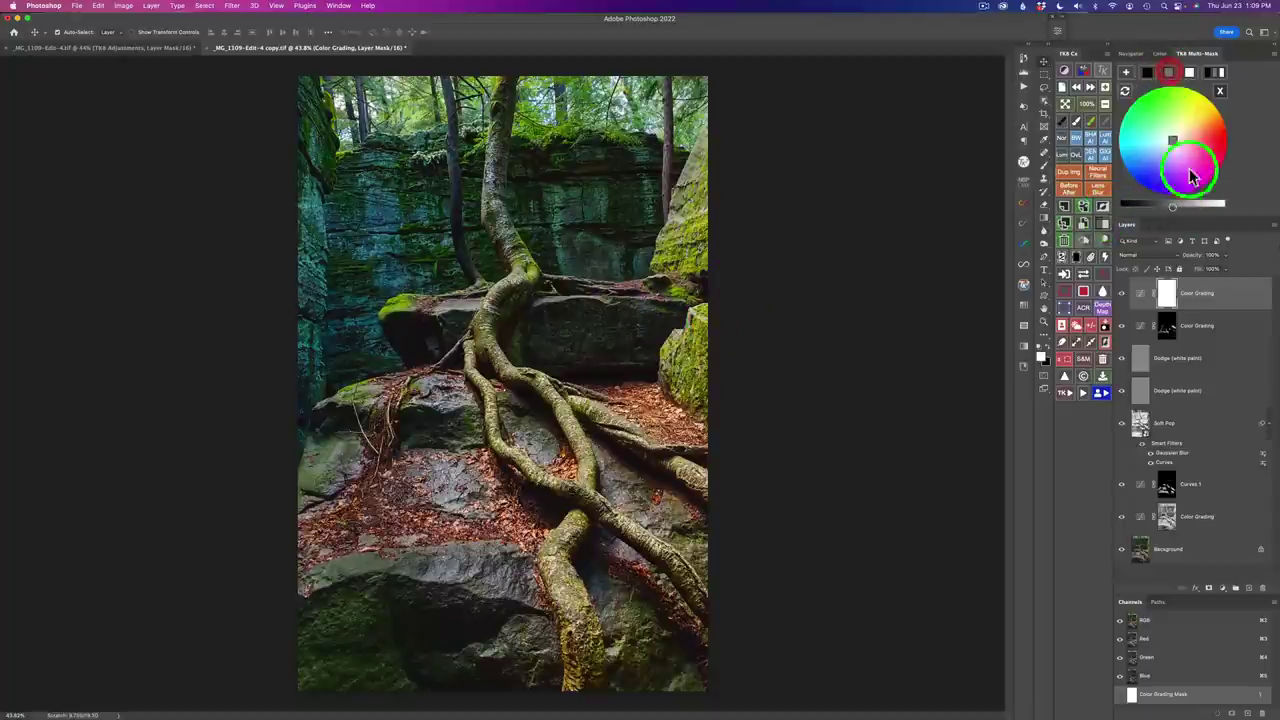
{"action": "left_click_drag", "start_coordinate": [1172, 210], "coordinate": [1135, 210]}
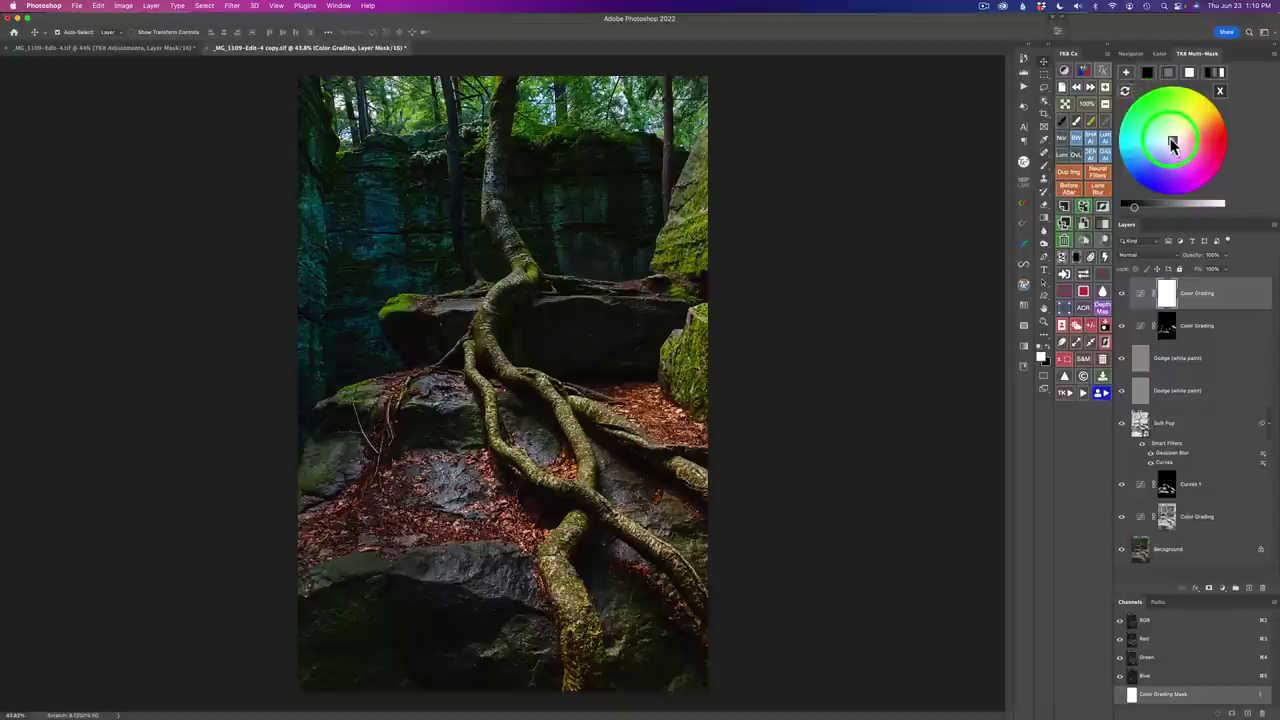
{"action": "left_click_drag", "start_coordinate": [1174, 145], "coordinate": [1180, 151]}
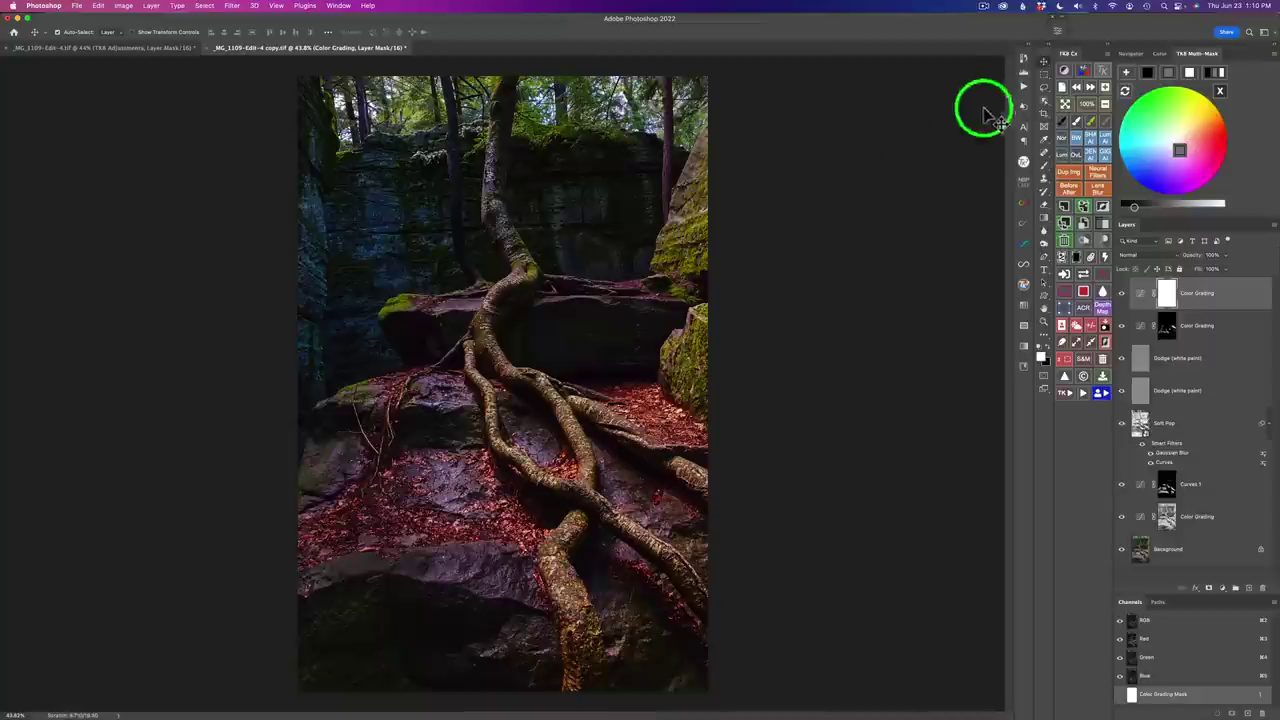
- Strongly darken the shadows of the new Color Grading layer
{"action": "left_click", "coordinate": [1150, 78]}
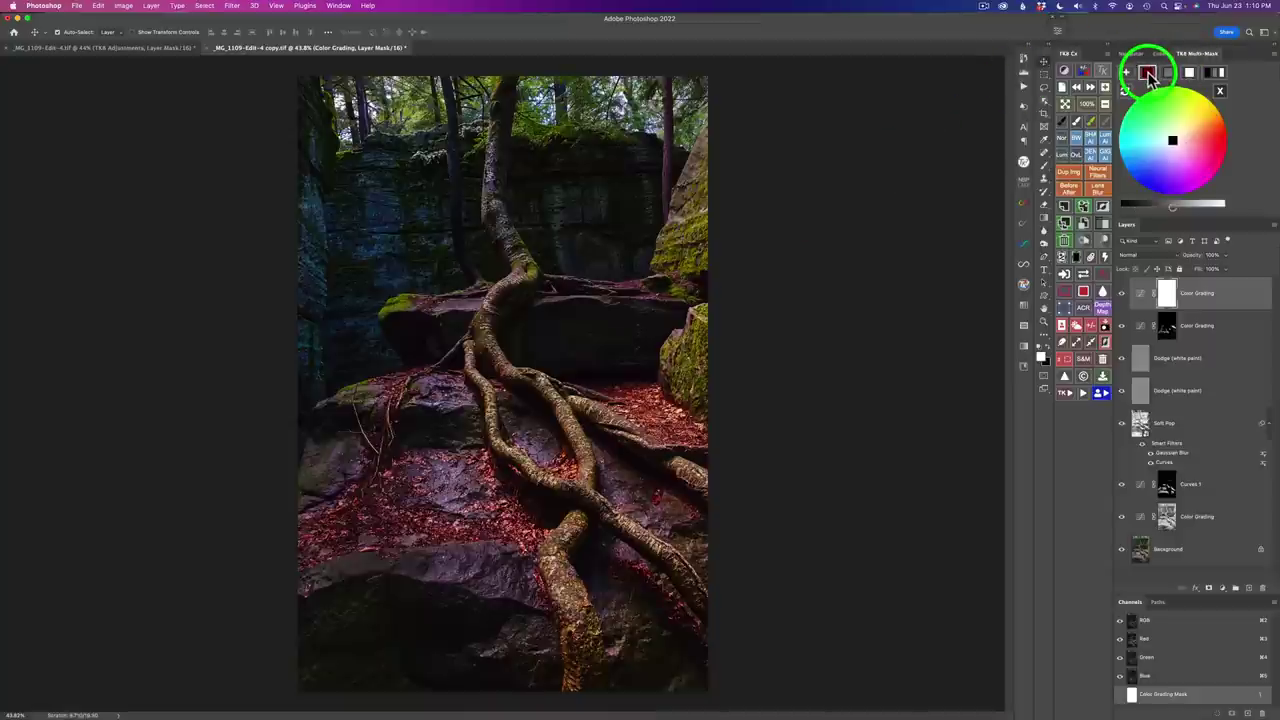
{"action": "left_click", "coordinate": [1195, 224]}
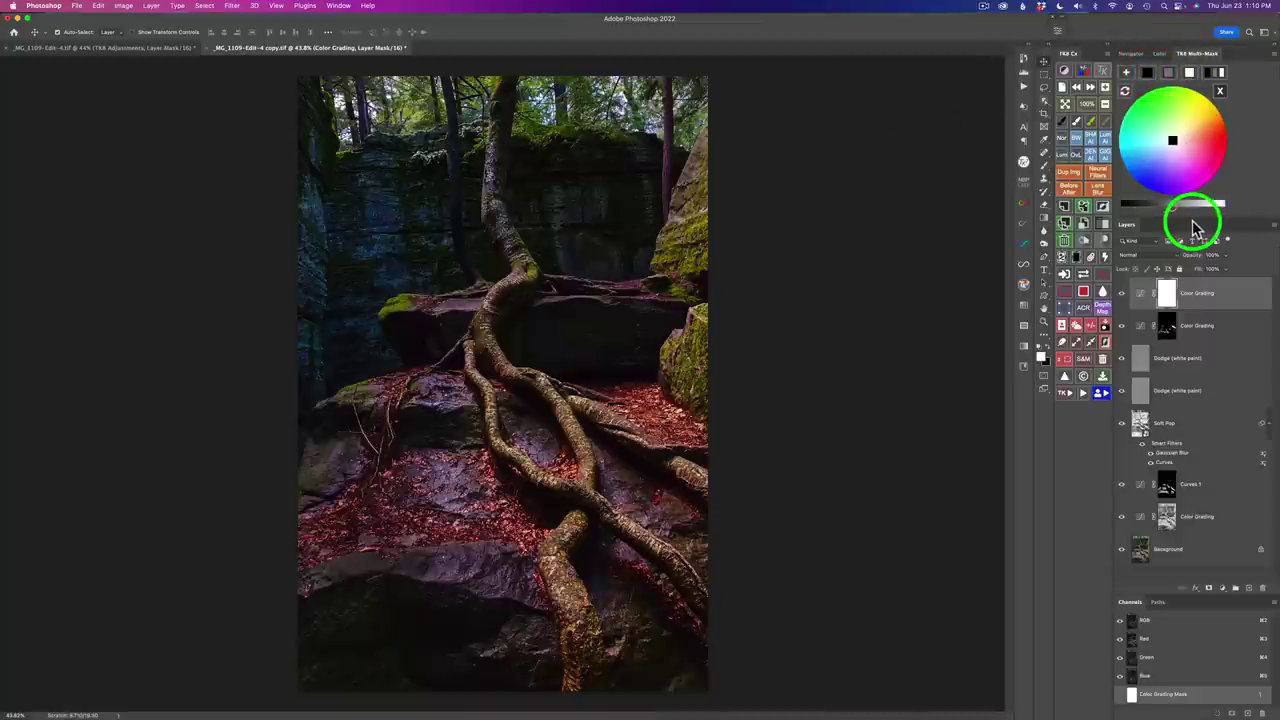
{"action": "left_click_drag", "start_coordinate": [1173, 206], "coordinate": [1134, 206]}
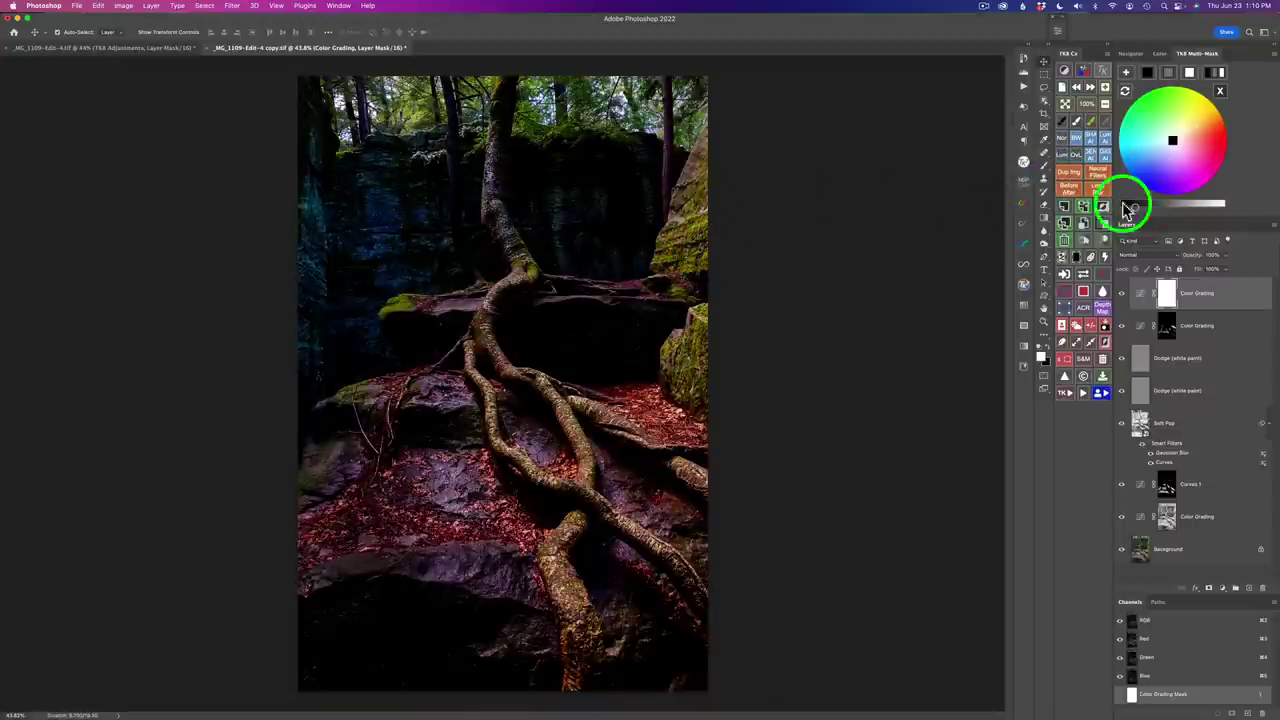
- Close the color grading controls and turn the top Color Grading layer's mask black to hide the dark grade
{"action": "left_click", "coordinate": [1221, 93]}
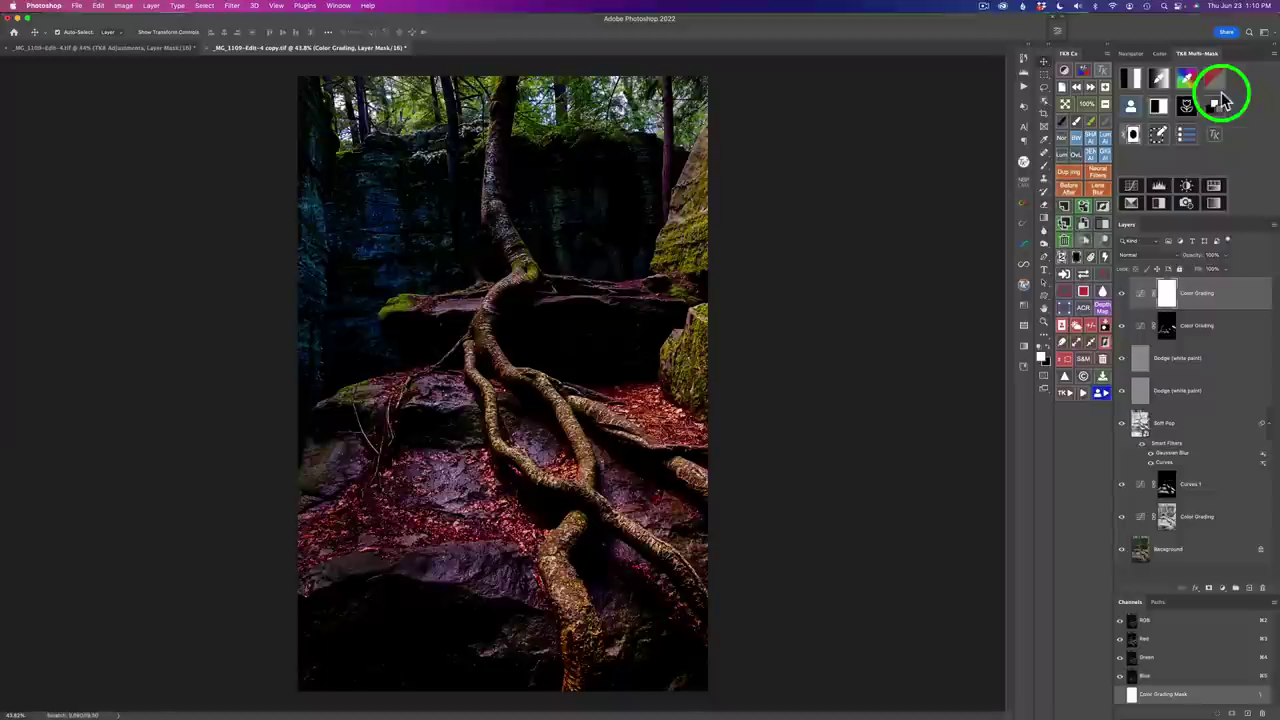
{"action": "left_click", "coordinate": [1168, 300]}
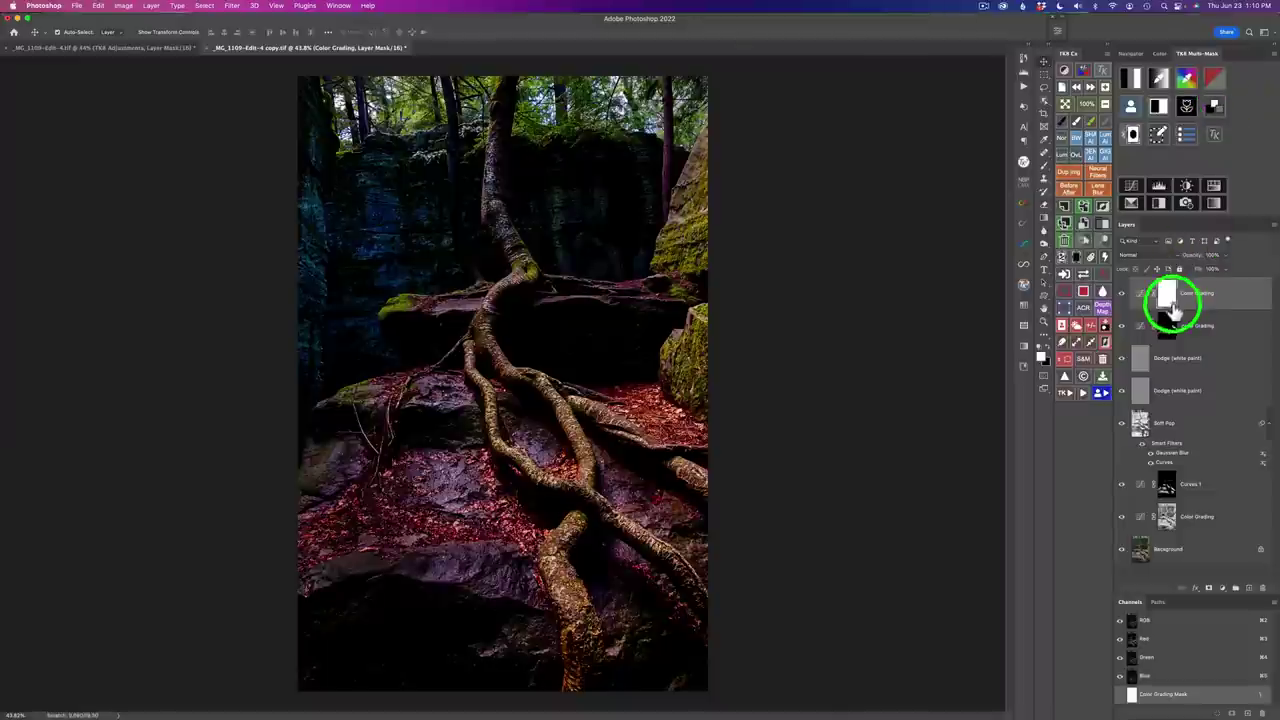
{"action": "left_click", "coordinate": [1080, 262]}
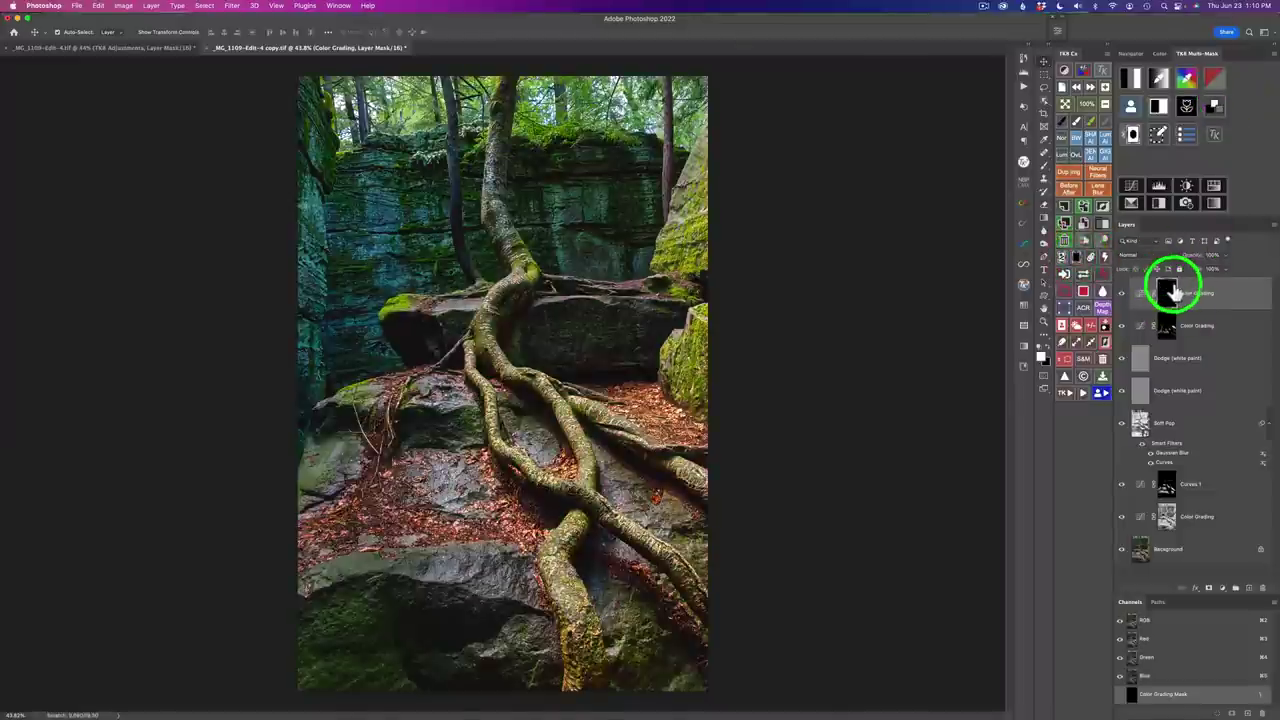
- Create a TK8 color mask from the yellow-green moss on the upper right boulder
{"action": "left_click", "coordinate": [1187, 80]}
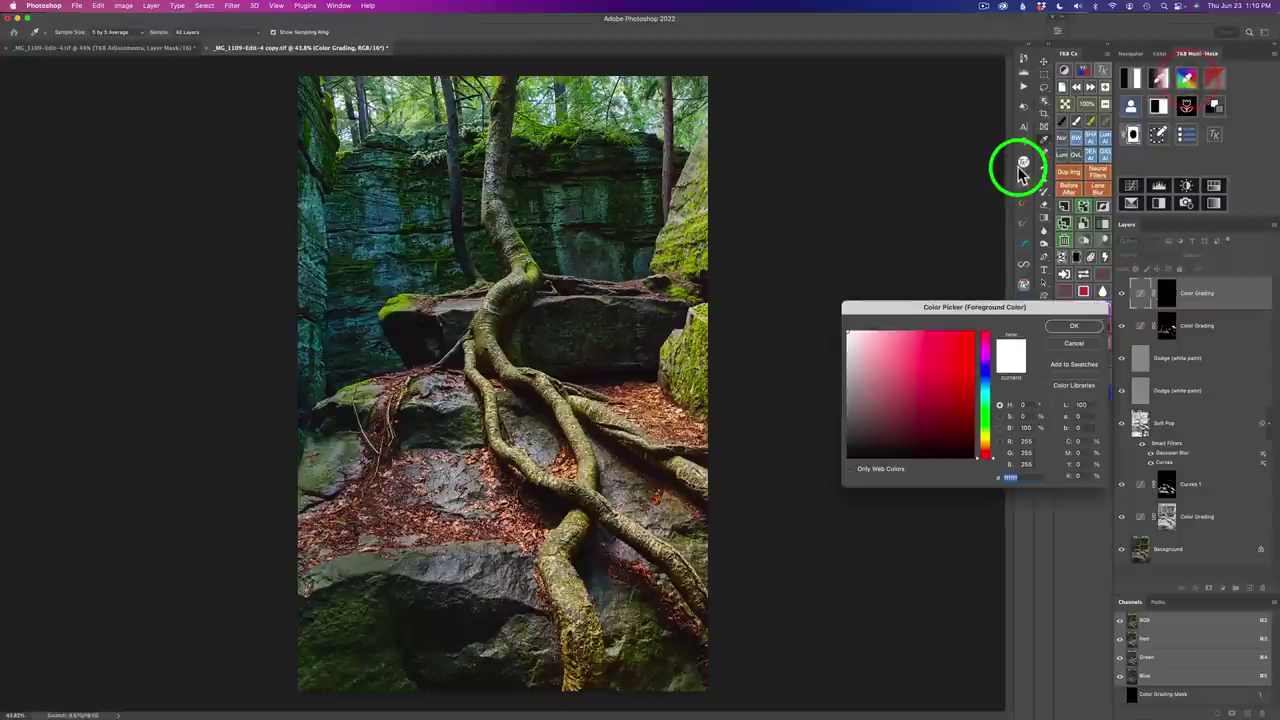
{"action": "left_click", "coordinate": [690, 231]}
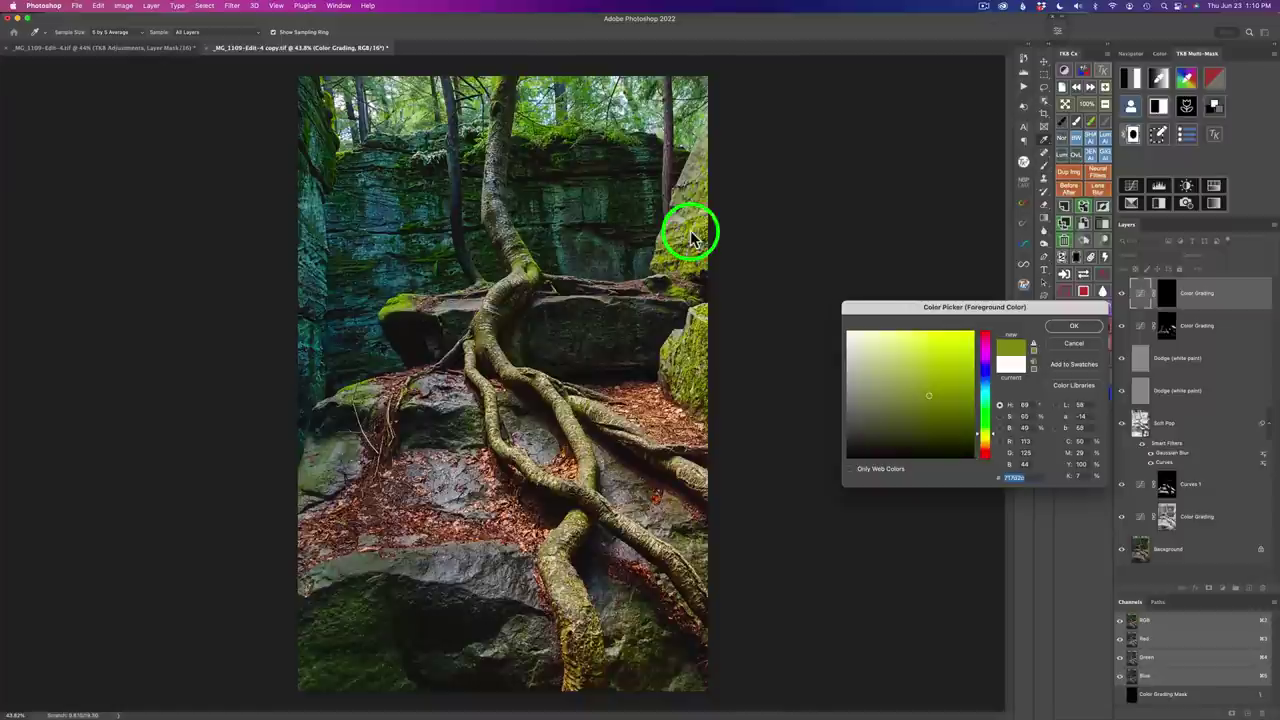
{"action": "left_click", "coordinate": [1074, 326]}
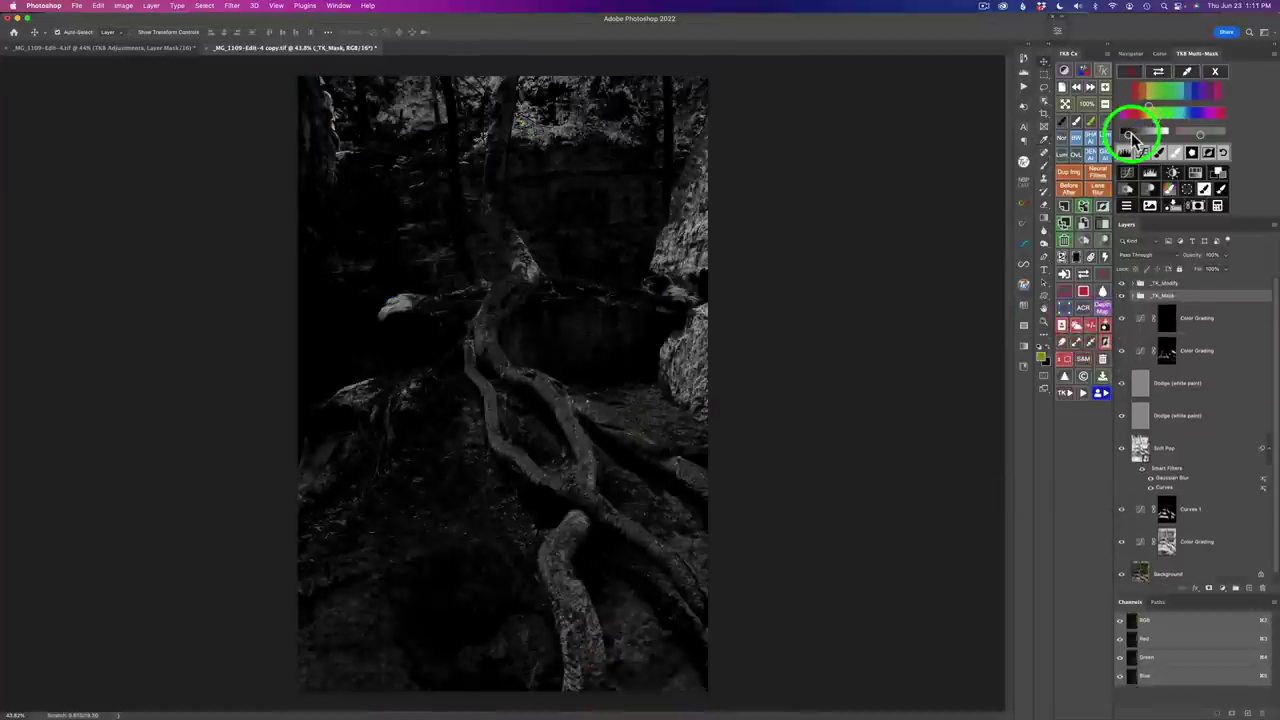
- Brighten the moss color mask, narrow its hue range, and load it for painting on the top Color Grading layer's mask
{"action": "left_click_drag", "start_coordinate": [1130, 137], "coordinate": [1165, 137]}
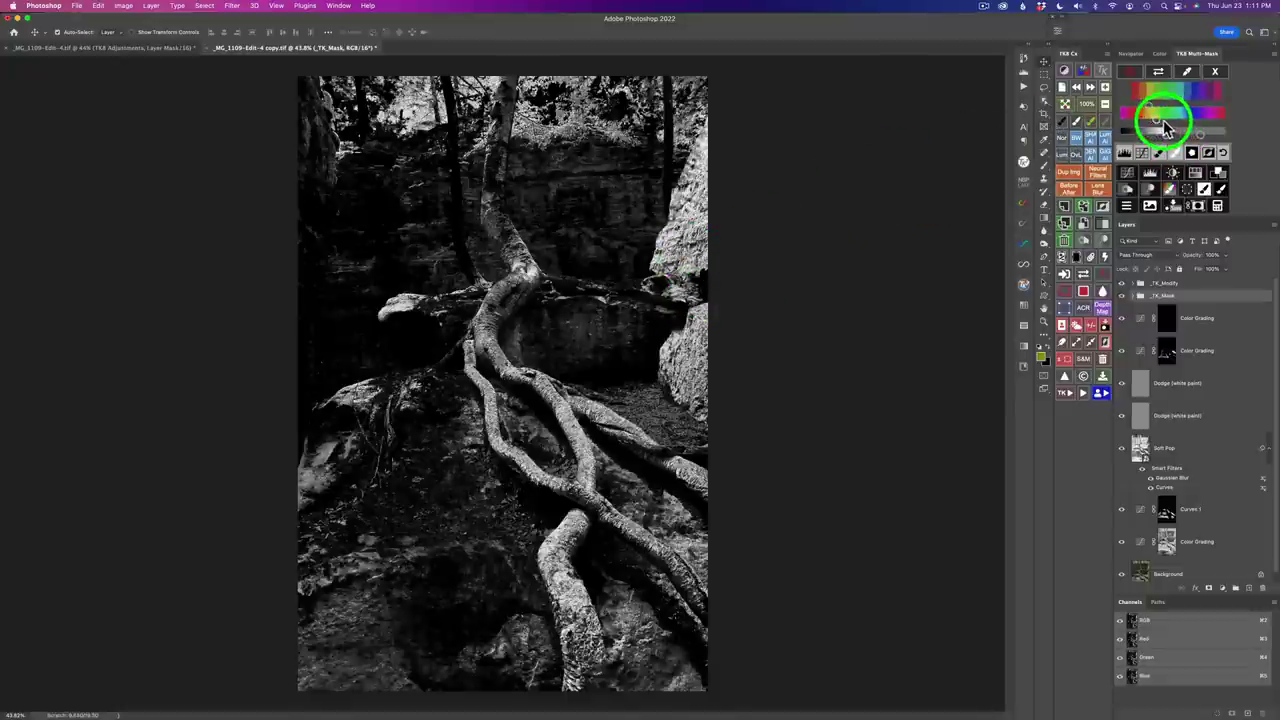
{"action": "mouse_move", "coordinate": [1165, 125]}
{"action": "left_mouse_down"}
{"action": "mouse_move", "coordinate": [1151, 110]}
{"action": "mouse_move", "coordinate": [1167, 143]}
{"action": "left_mouse_up"}
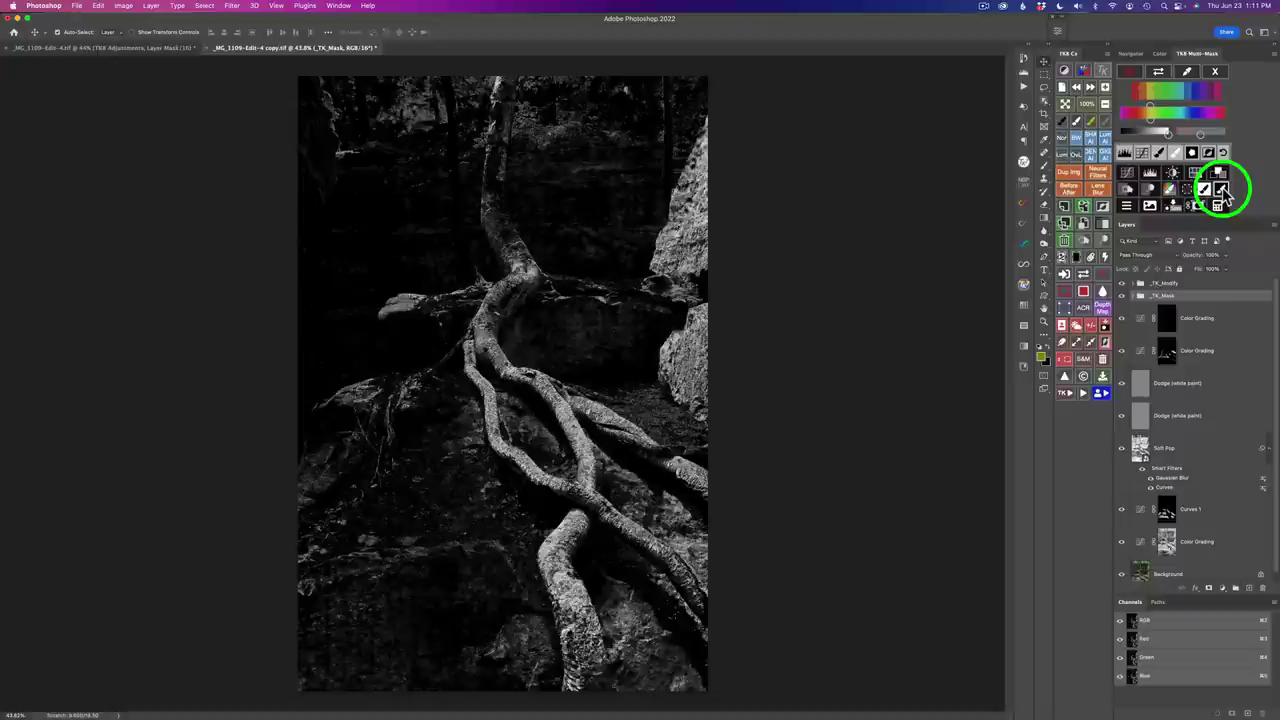
{"action": "left_click", "coordinate": [1222, 189]}
{"action": "left_click", "coordinate": [1218, 188]}
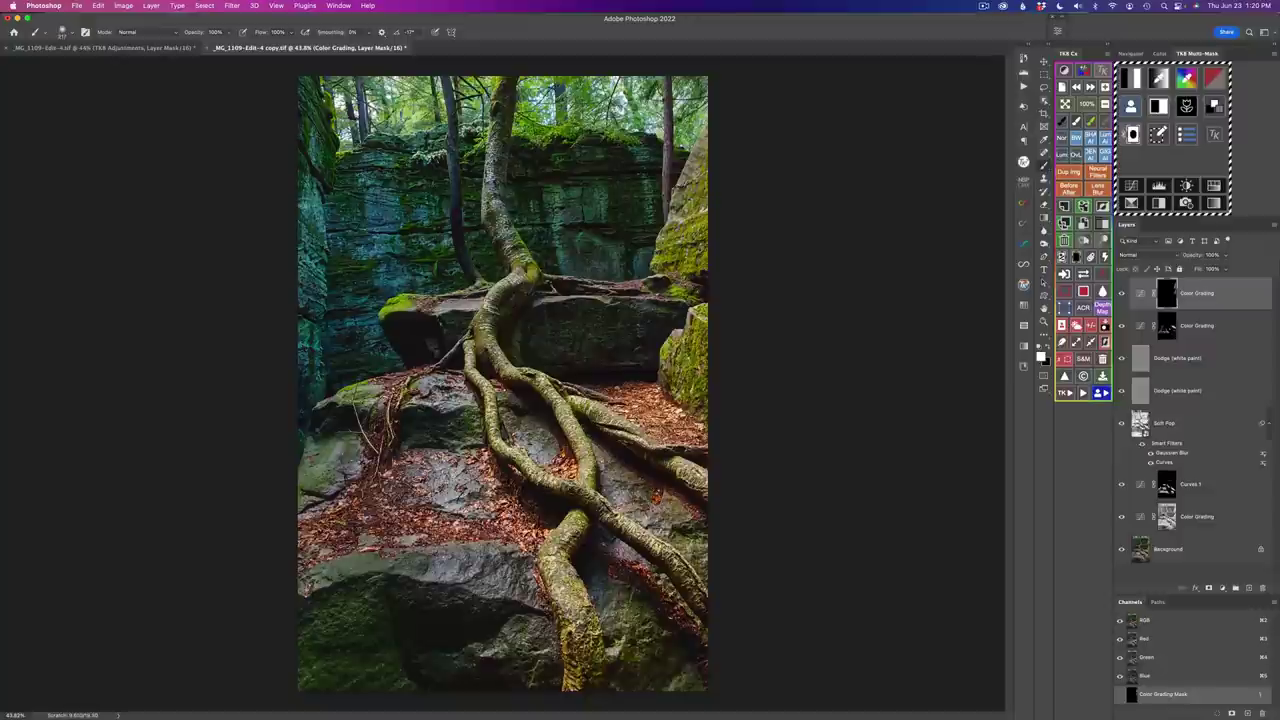
- Paint white through the color mask over the mossy rocks, right boulders and trunk bend to tone down the greens, comparing before and after
{"action": "mouse_move", "coordinate": [432, 287]}
{"action": "left_mouse_down"}
{"action": "mouse_move", "coordinate": [386, 312]}
{"action": "mouse_move", "coordinate": [399, 304]}
{"action": "mouse_move", "coordinate": [400, 317]}
{"action": "left_mouse_up"}
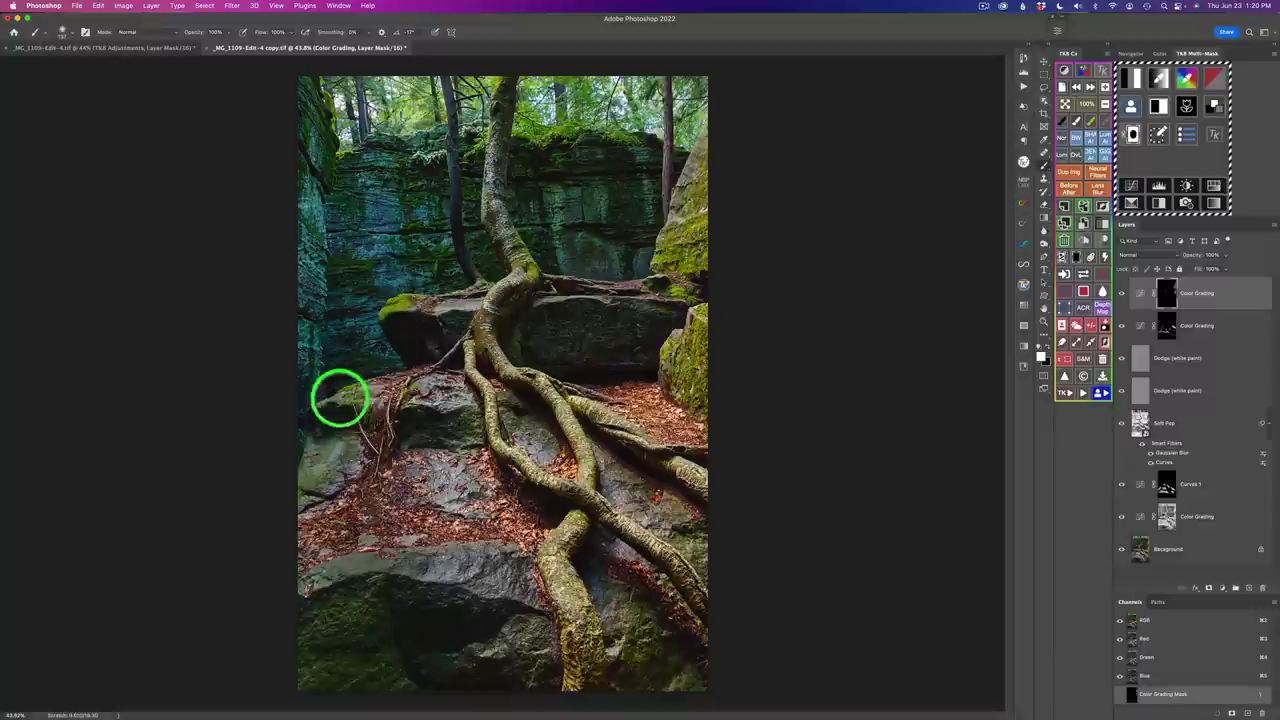
{"action": "mouse_move", "coordinate": [368, 396]}
{"action": "left_mouse_down"}
{"action": "mouse_move", "coordinate": [411, 387]}
{"action": "mouse_move", "coordinate": [389, 440]}
{"action": "left_mouse_up"}
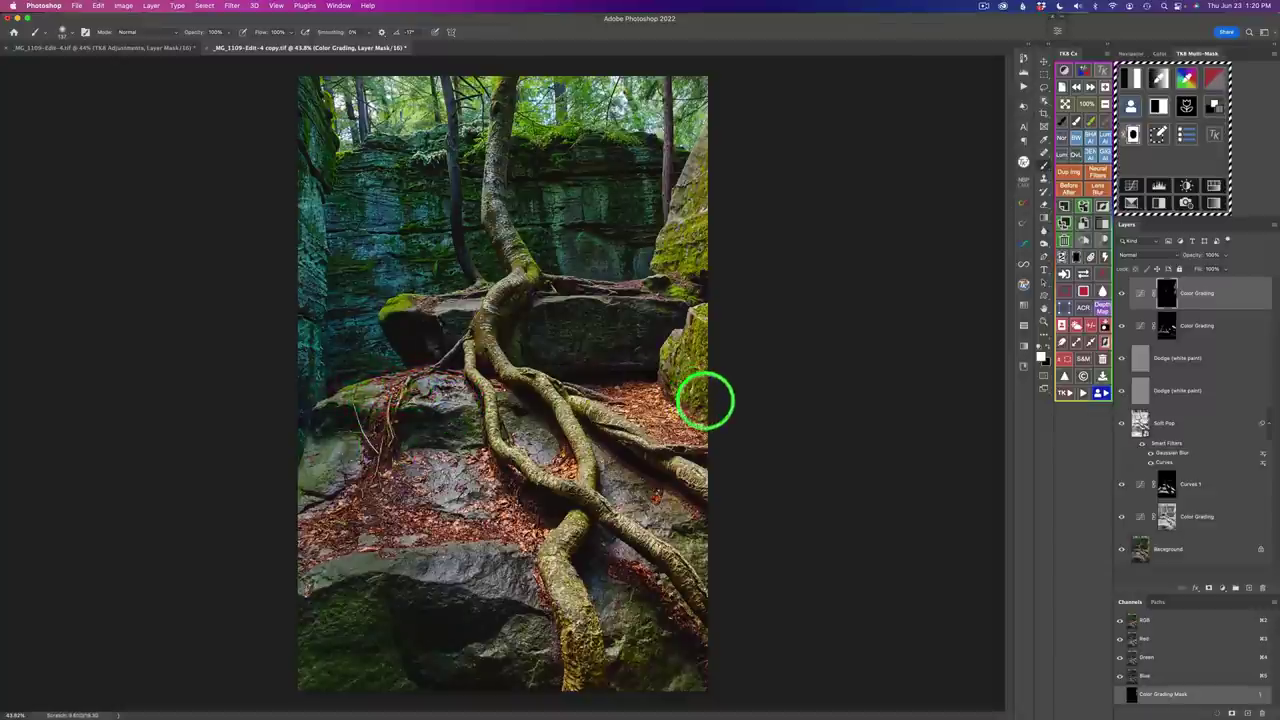
{"action": "mouse_move", "coordinate": [705, 400]}
{"action": "left_mouse_down"}
{"action": "mouse_move", "coordinate": [703, 370]}
{"action": "mouse_move", "coordinate": [695, 398]}
{"action": "mouse_move", "coordinate": [662, 354]}
{"action": "mouse_move", "coordinate": [672, 336]}
{"action": "mouse_move", "coordinate": [705, 390]}
{"action": "mouse_move", "coordinate": [699, 362]}
{"action": "mouse_move", "coordinate": [695, 409]}
{"action": "mouse_move", "coordinate": [680, 369]}
{"action": "left_mouse_up"}
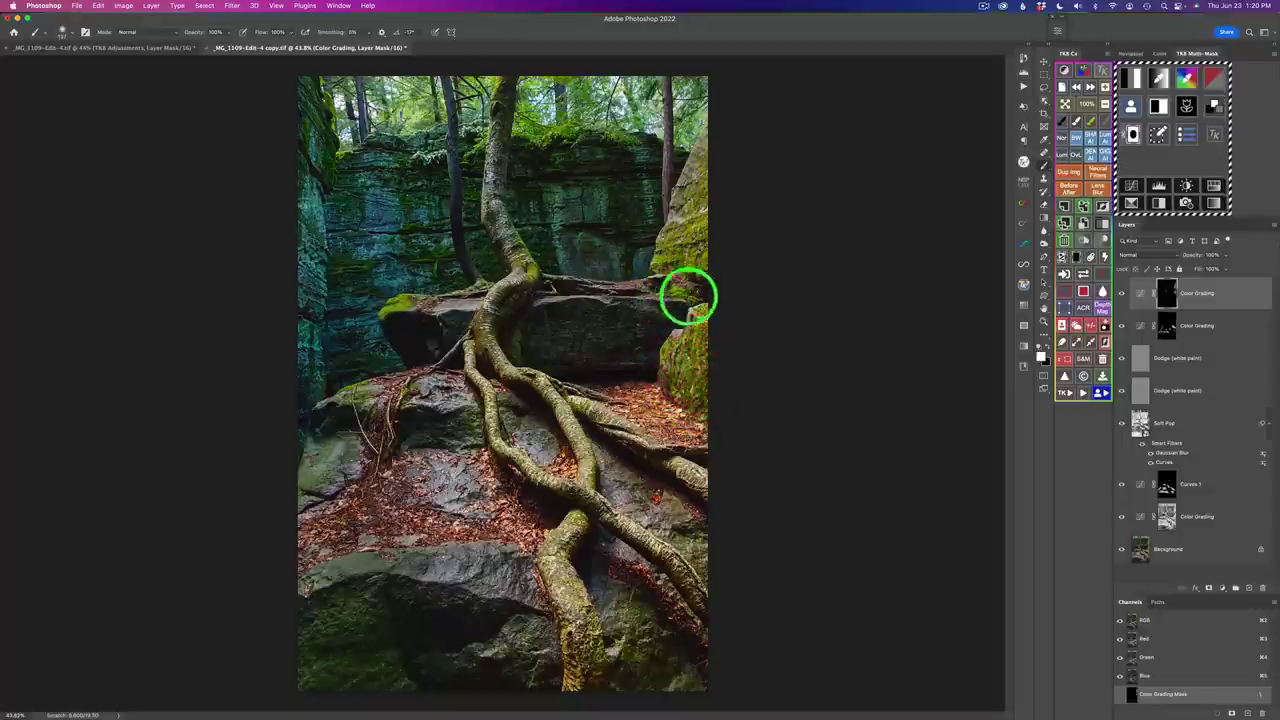
{"action": "left_click_drag", "start_coordinate": [688, 296], "coordinate": [645, 285]}
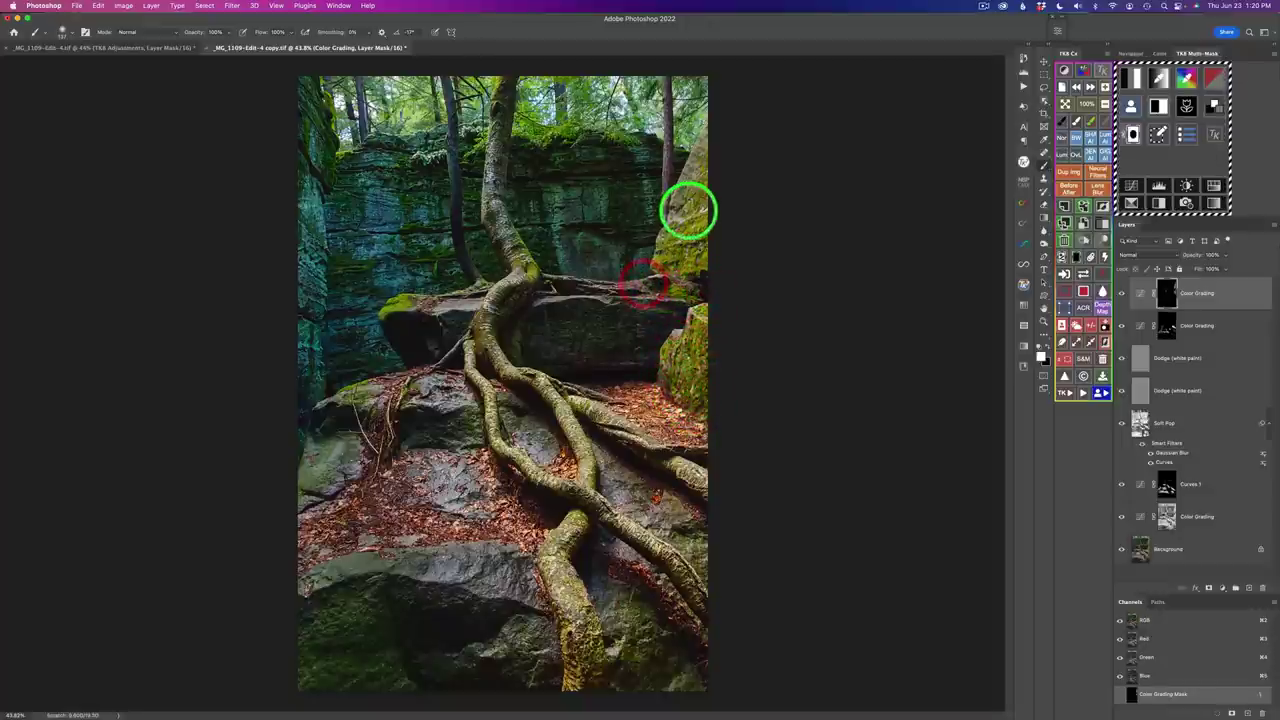
{"action": "left_click_drag", "start_coordinate": [703, 128], "coordinate": [699, 187]}
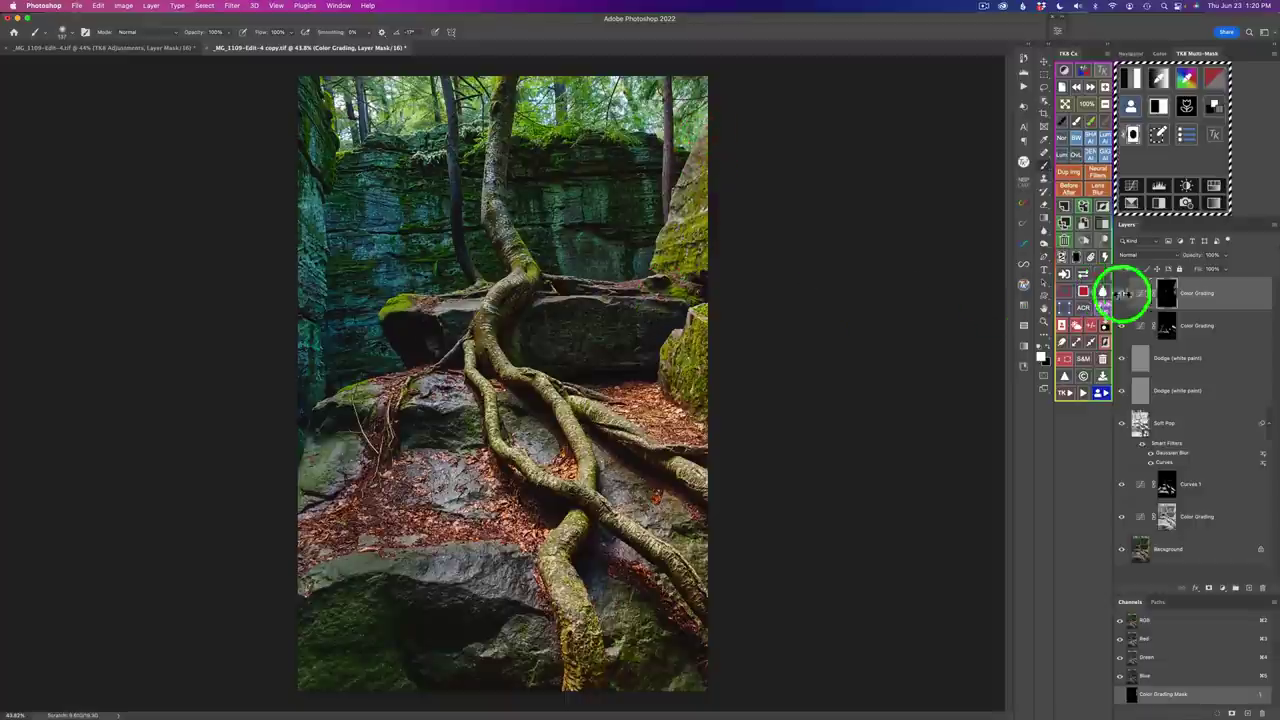
{"action": "left_click", "coordinate": [1122, 295]}
{"action": "left_click", "coordinate": [1123, 296]}
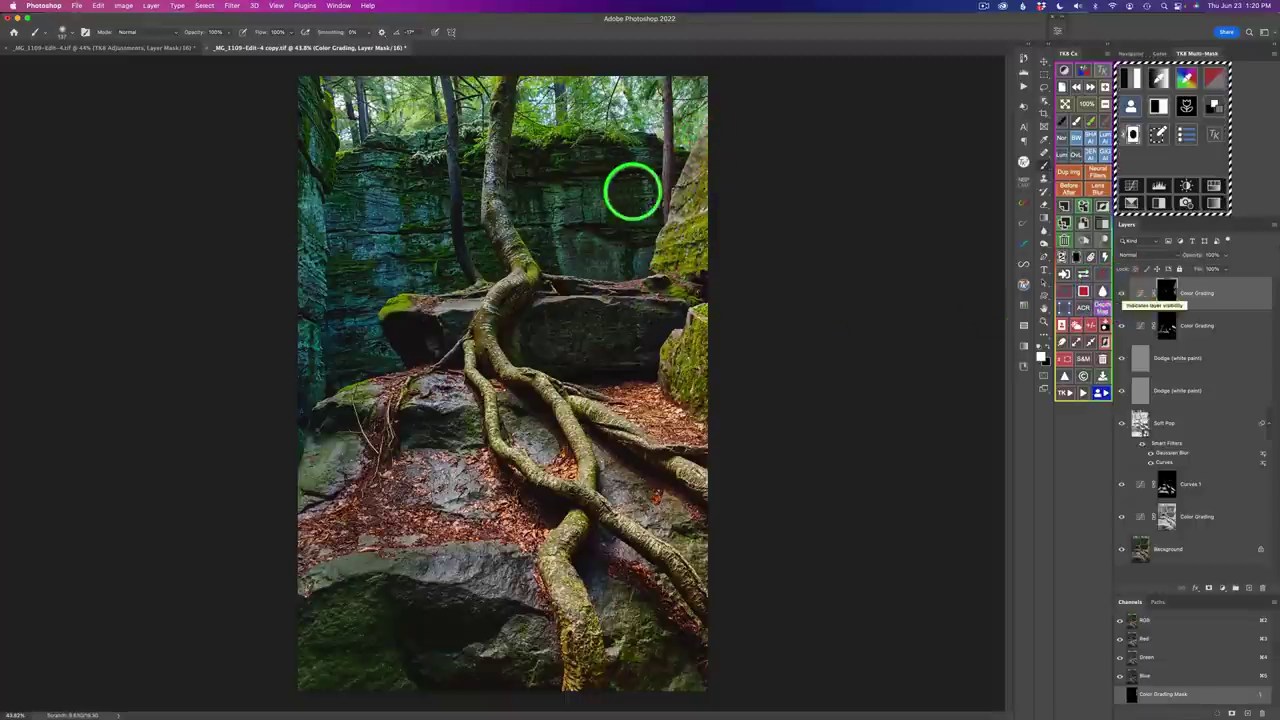
{"action": "mouse_move", "coordinate": [527, 245]}
{"action": "left_mouse_down"}
{"action": "mouse_move", "coordinate": [523, 257]}
{"action": "mouse_move", "coordinate": [517, 240]}
{"action": "mouse_move", "coordinate": [527, 257]}
{"action": "mouse_move", "coordinate": [509, 268]}
{"action": "mouse_move", "coordinate": [536, 272]}
{"action": "left_mouse_up"}
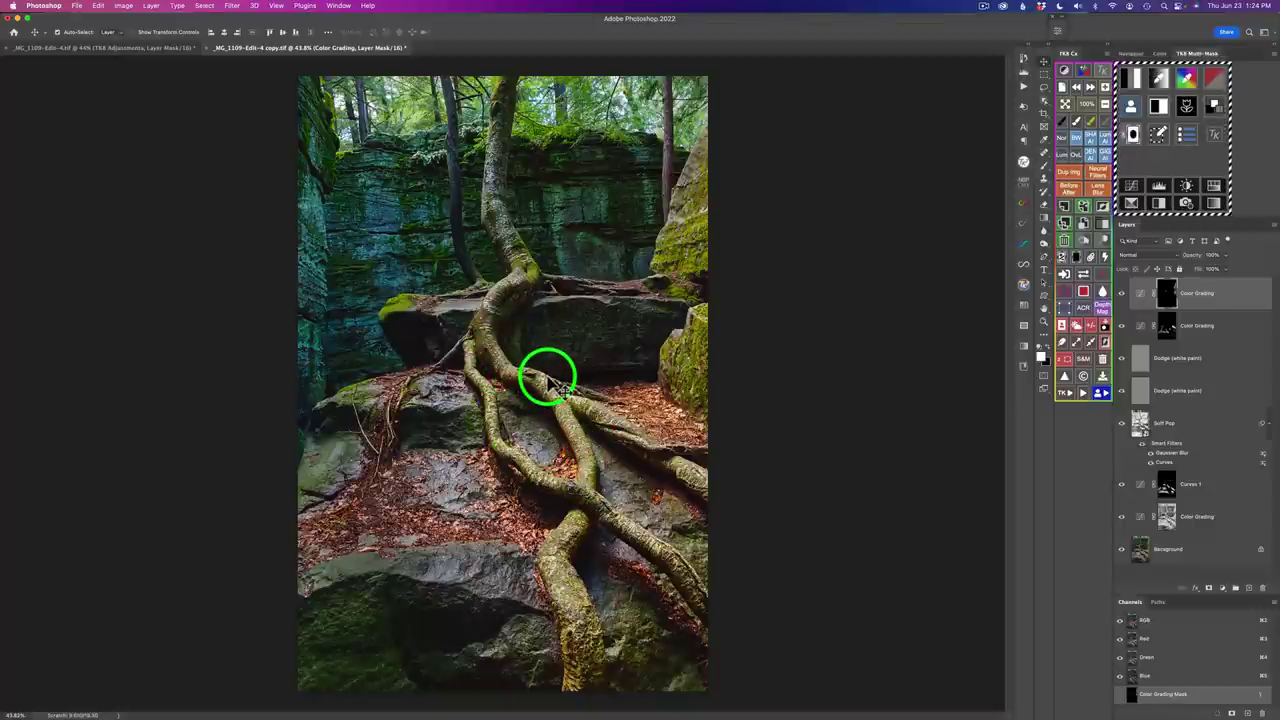
- Add a new Color Grading layer above the others, darken its tone and shift its color toward warm orange
{"action": "left_click", "coordinate": [870, 452]}
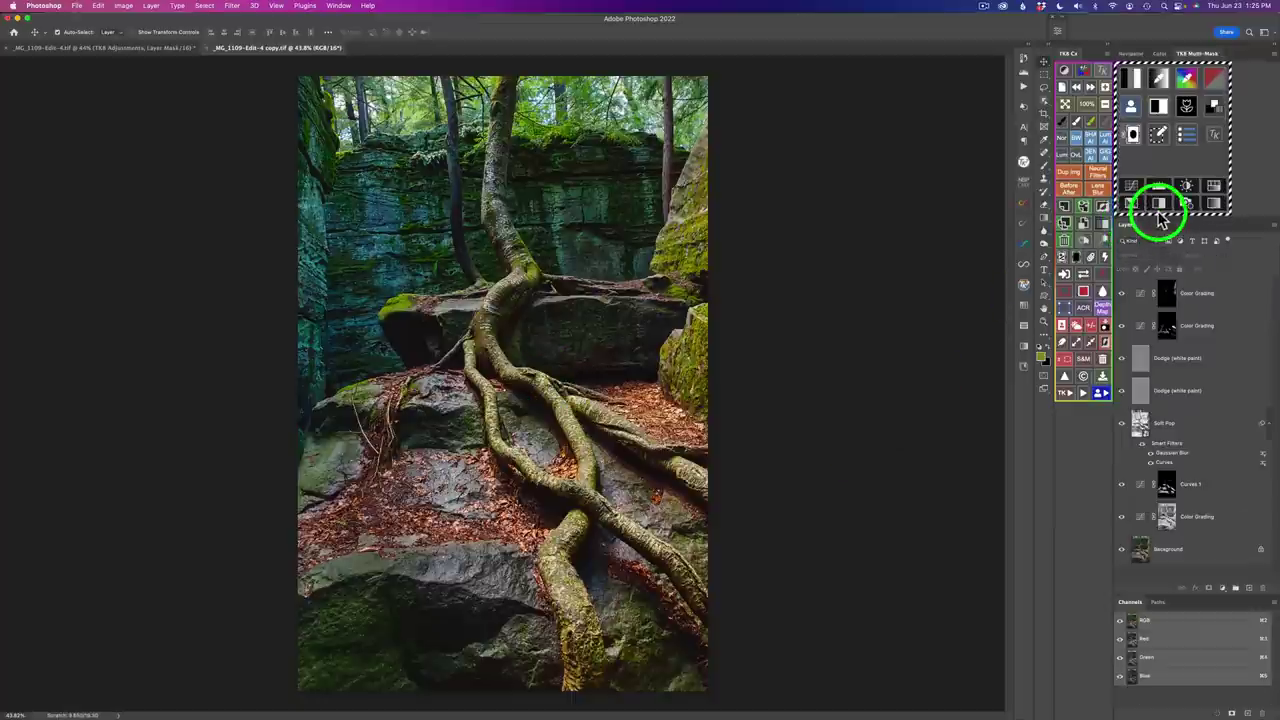
{"action": "left_click", "coordinate": [1092, 327]}
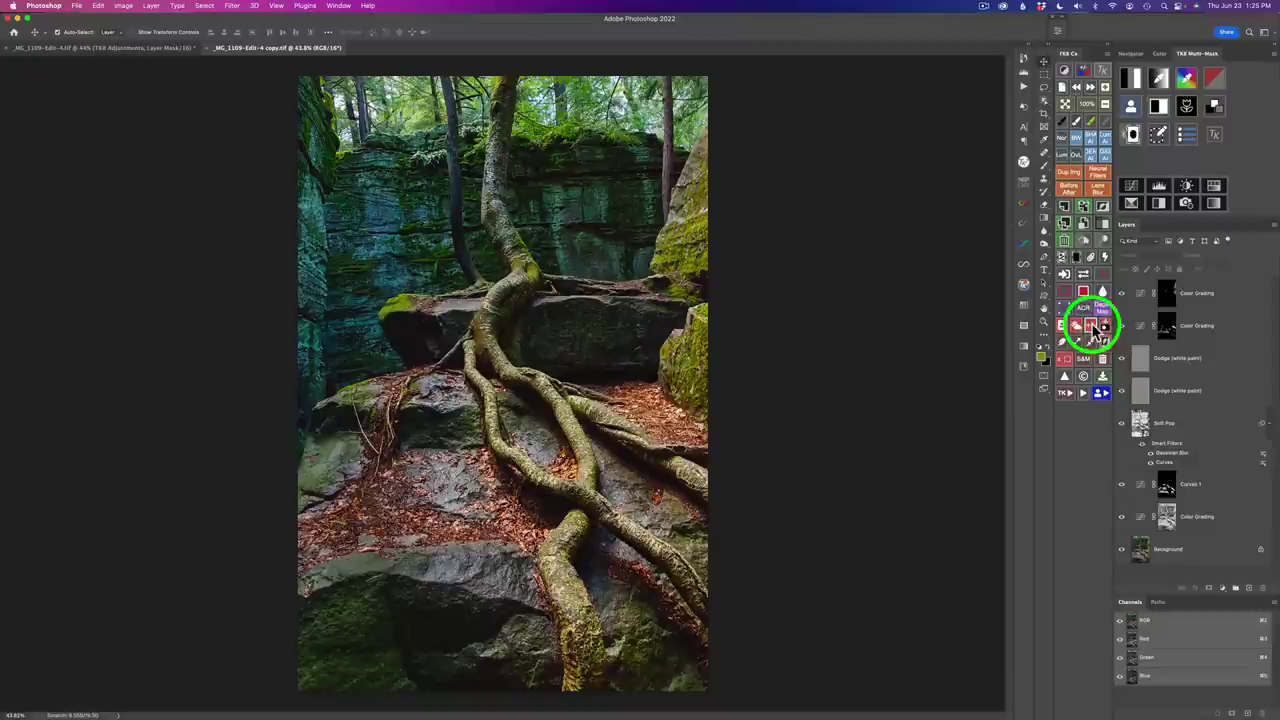
{"action": "left_click", "coordinate": [1215, 108]}
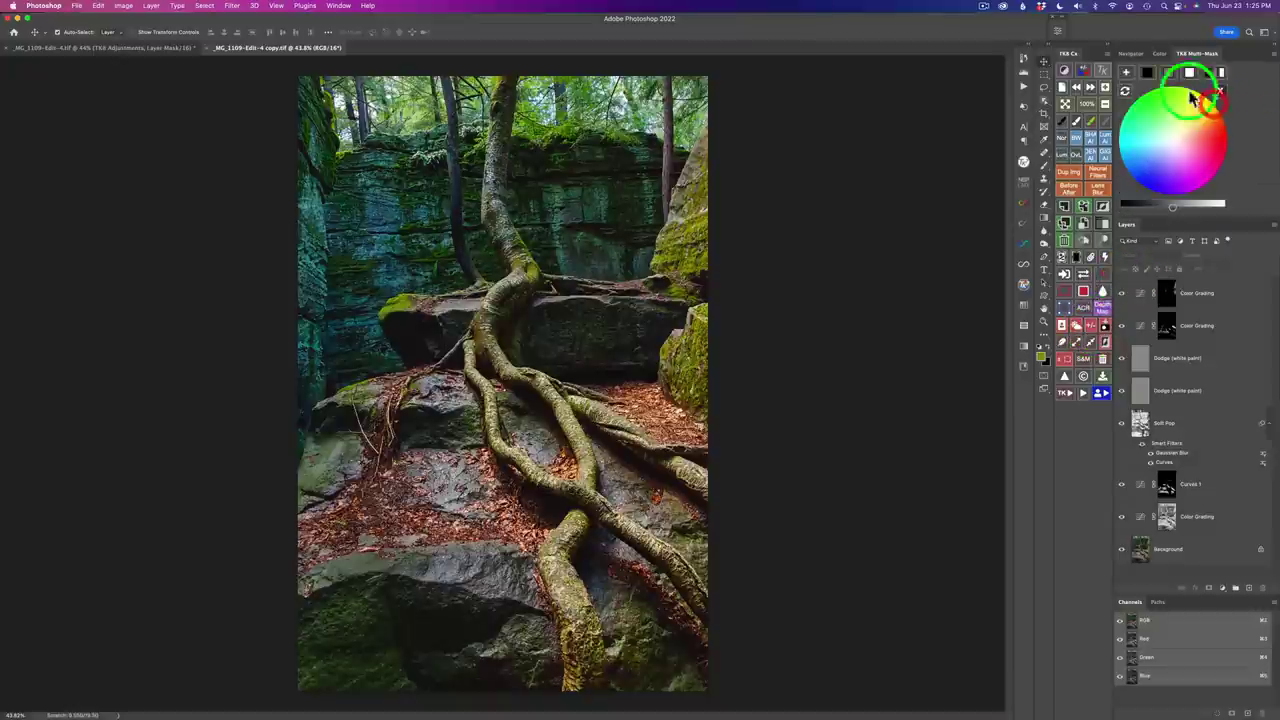
{"action": "left_click", "coordinate": [1127, 74]}
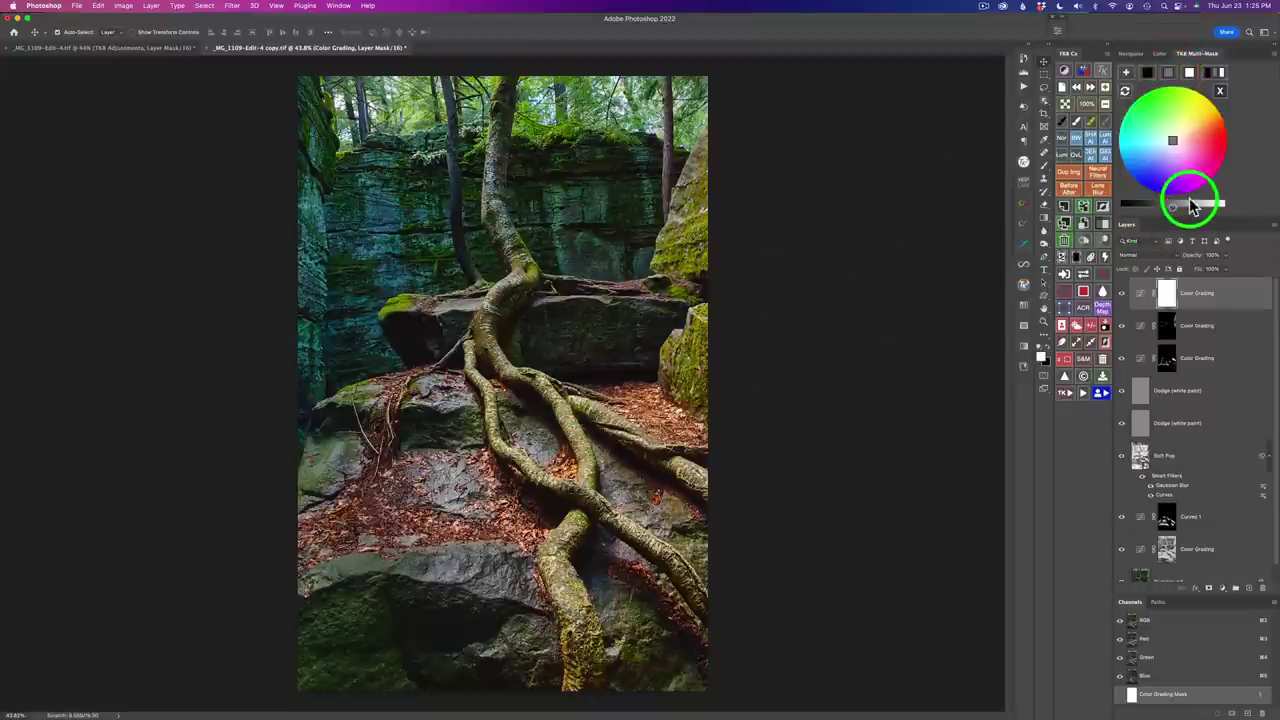
{"action": "left_click_drag", "start_coordinate": [1192, 207], "coordinate": [1150, 212]}
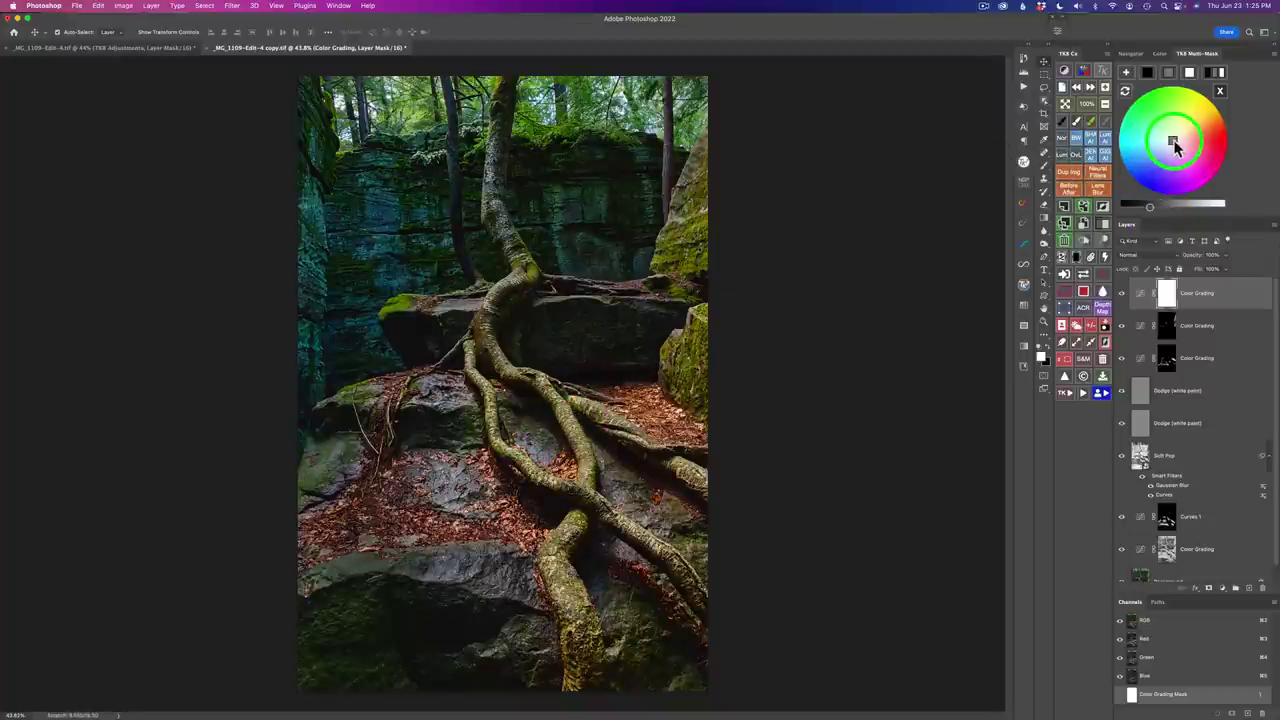
{"action": "left_click_drag", "start_coordinate": [1177, 146], "coordinate": [1197, 142]}
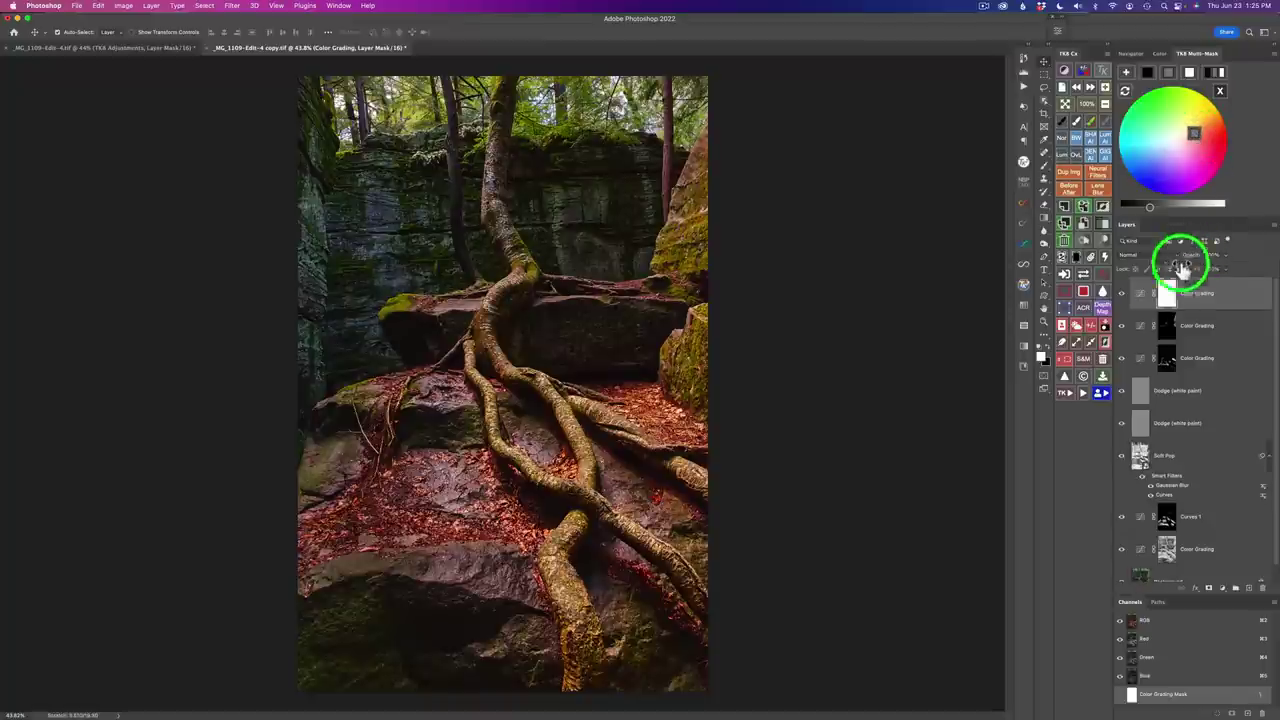
- Turn the new top Color Grading layer's mask black and close the color grading controls
{"action": "left_click", "coordinate": [1168, 297]}
{"action": "left_click", "coordinate": [1074, 257]}
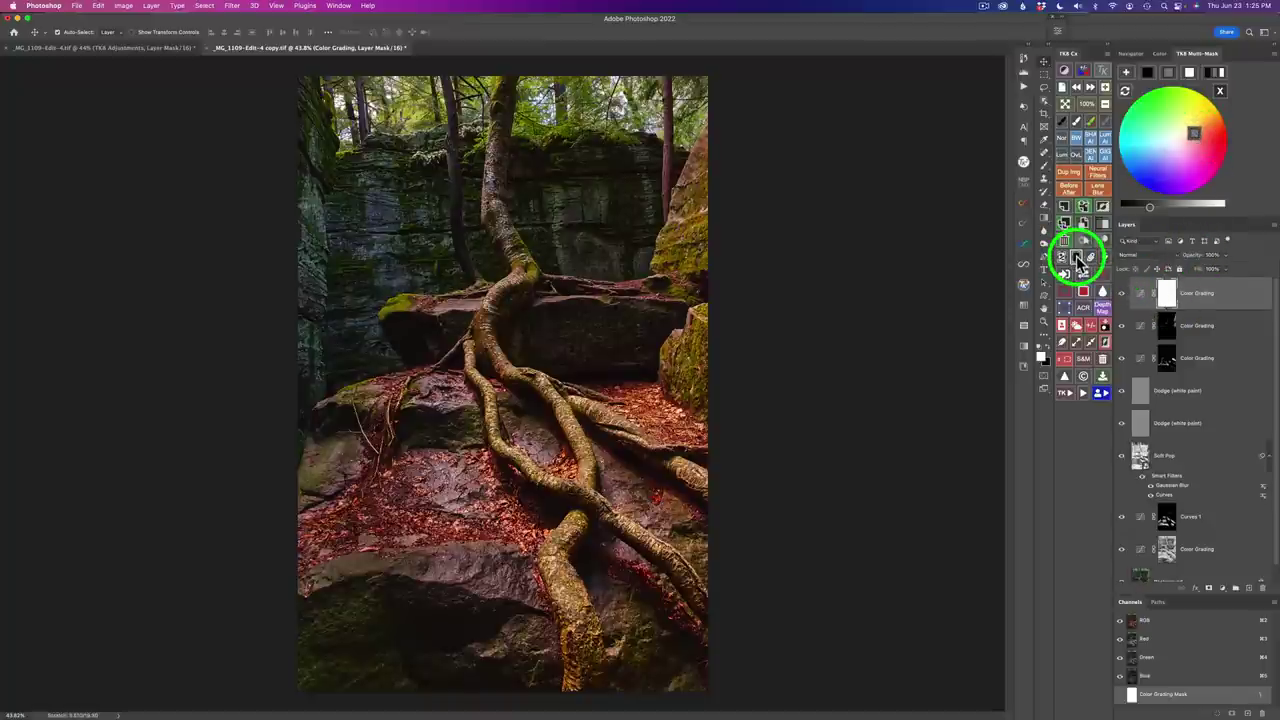
{"action": "left_click", "coordinate": [1178, 318]}
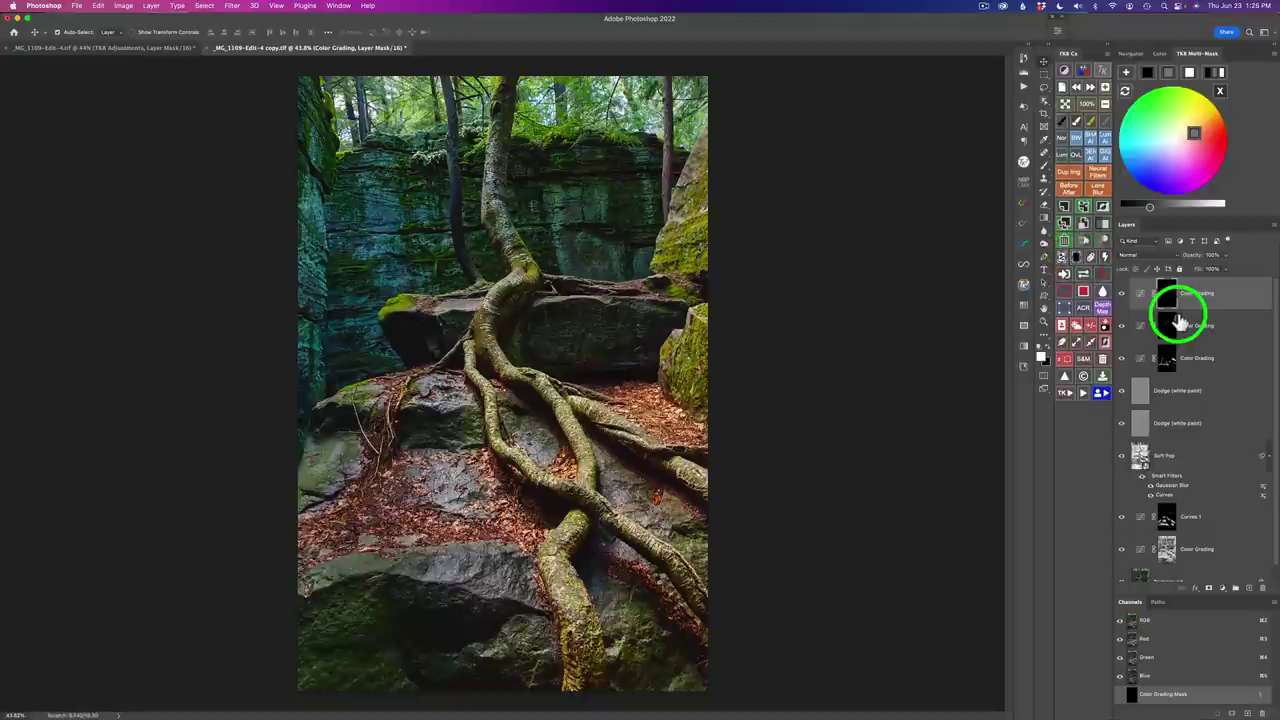
{"action": "left_click", "coordinate": [1219, 91]}
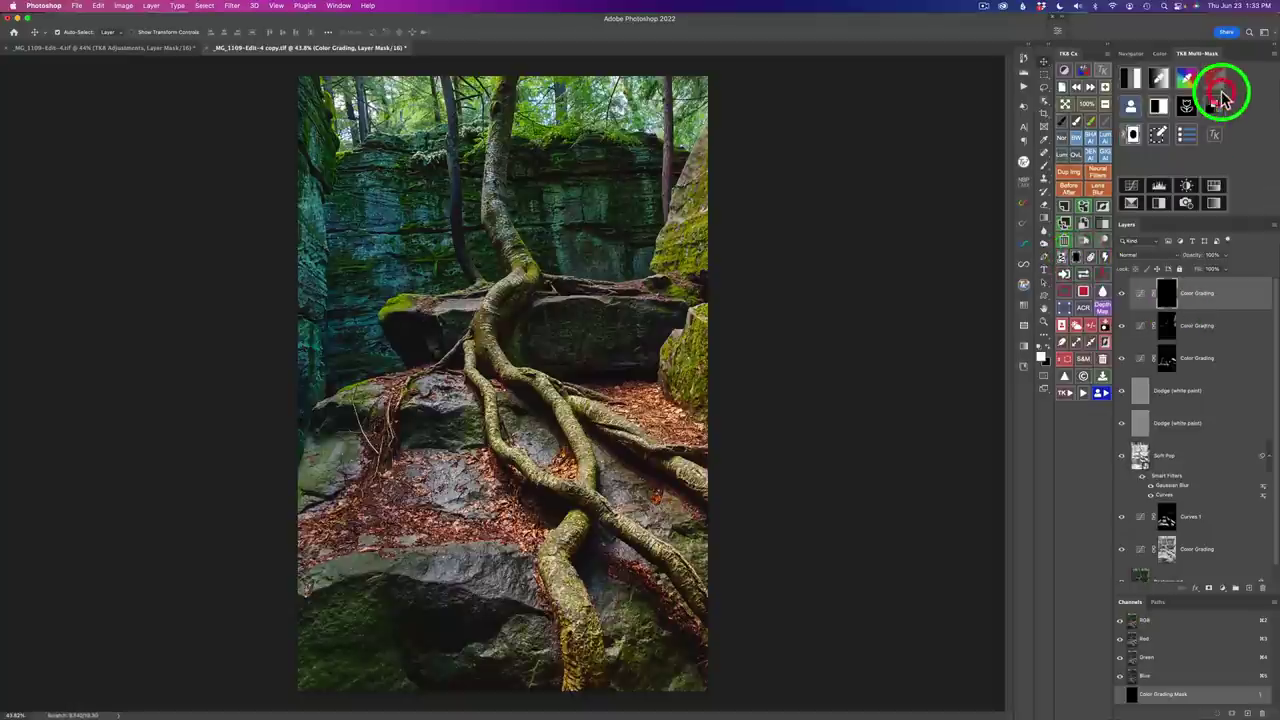
- Create a TK8 color mask from the pale yellow-green bark of the tree roots
{"action": "left_click", "coordinate": [1188, 80]}
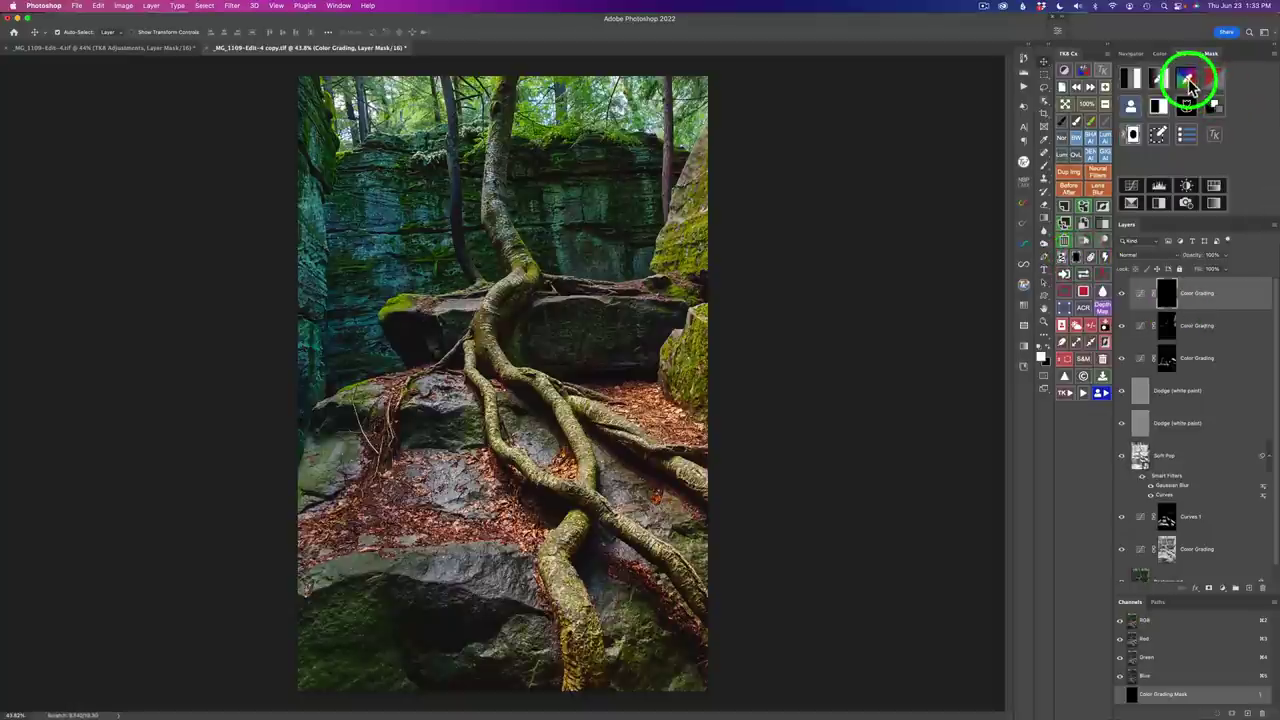
{"action": "left_click", "coordinate": [580, 420]}
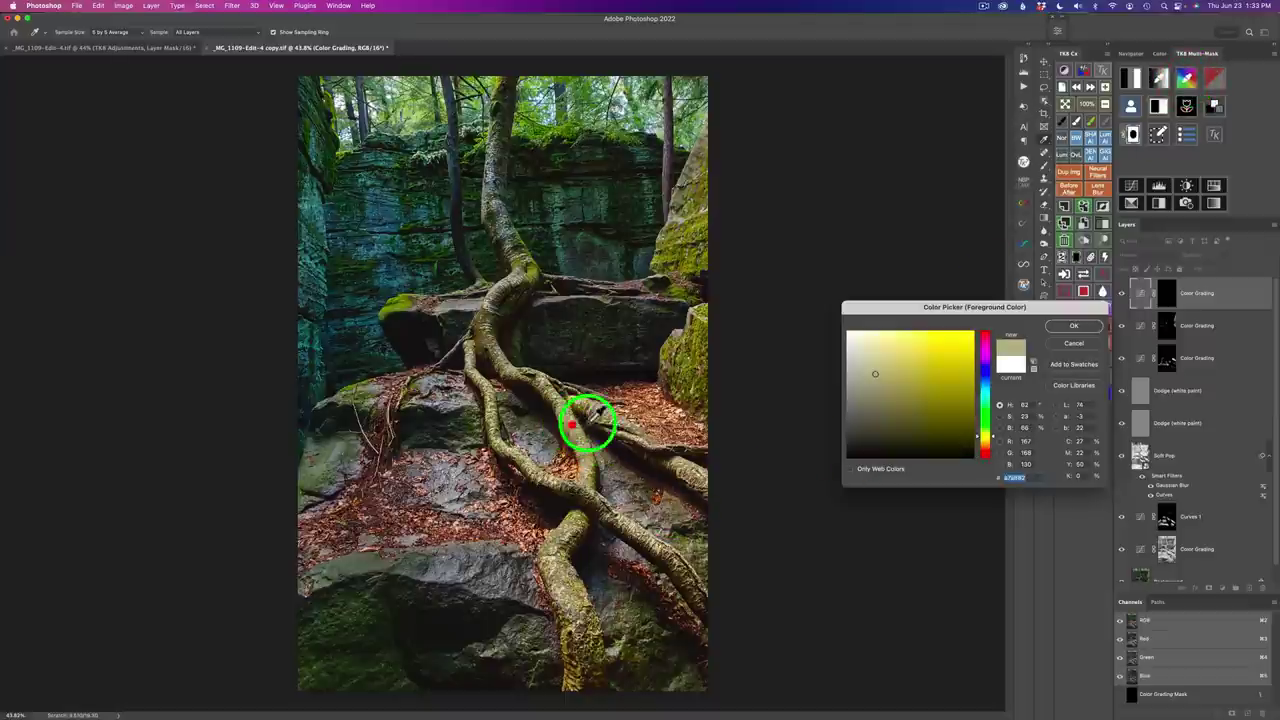
{"action": "left_click", "coordinate": [1064, 326]}
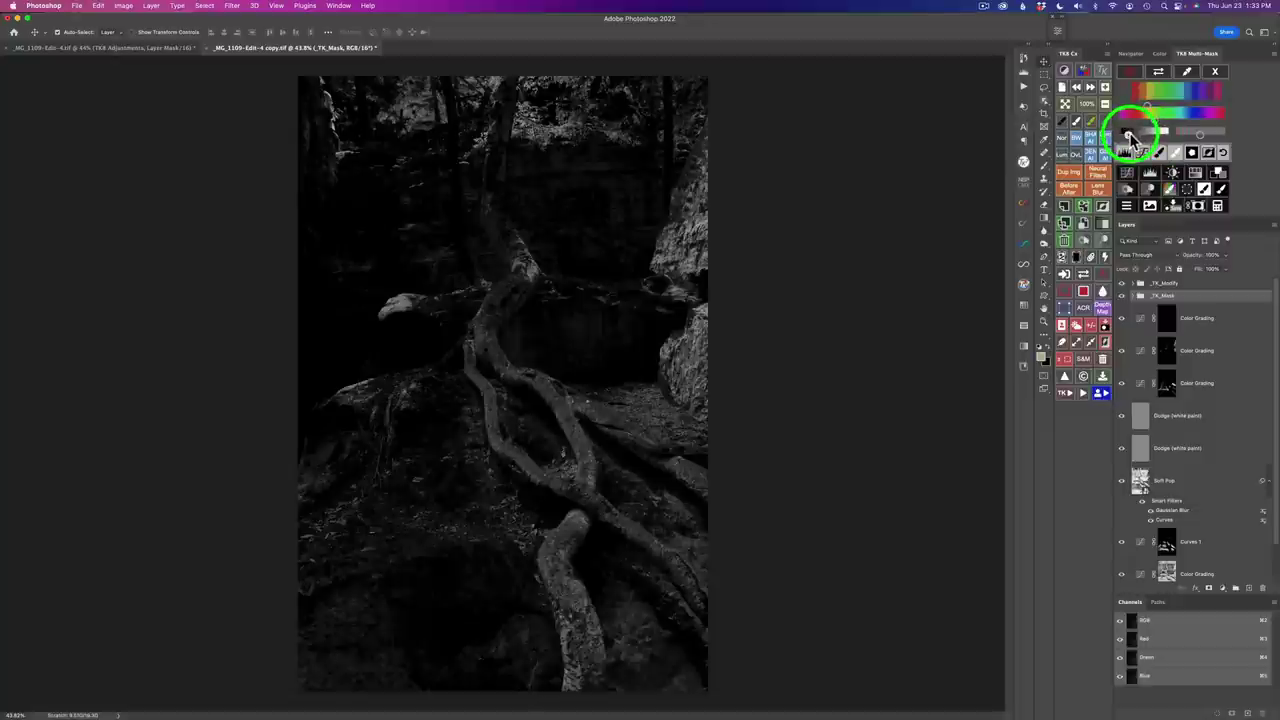
- Brighten the root color mask, narrow its hue range, and load it for painting on the top Color Grading layer's mask
{"action": "left_click_drag", "start_coordinate": [1130, 140], "coordinate": [1148, 140]}
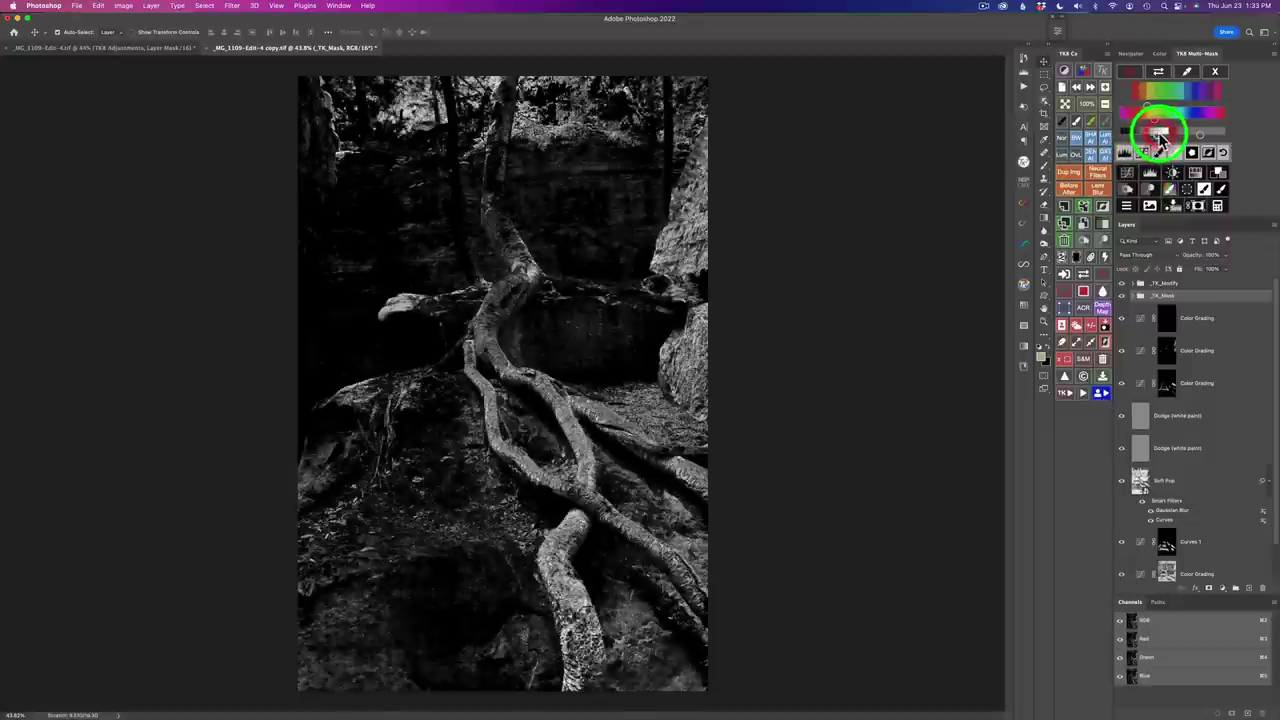
{"action": "left_click", "coordinate": [1166, 136]}
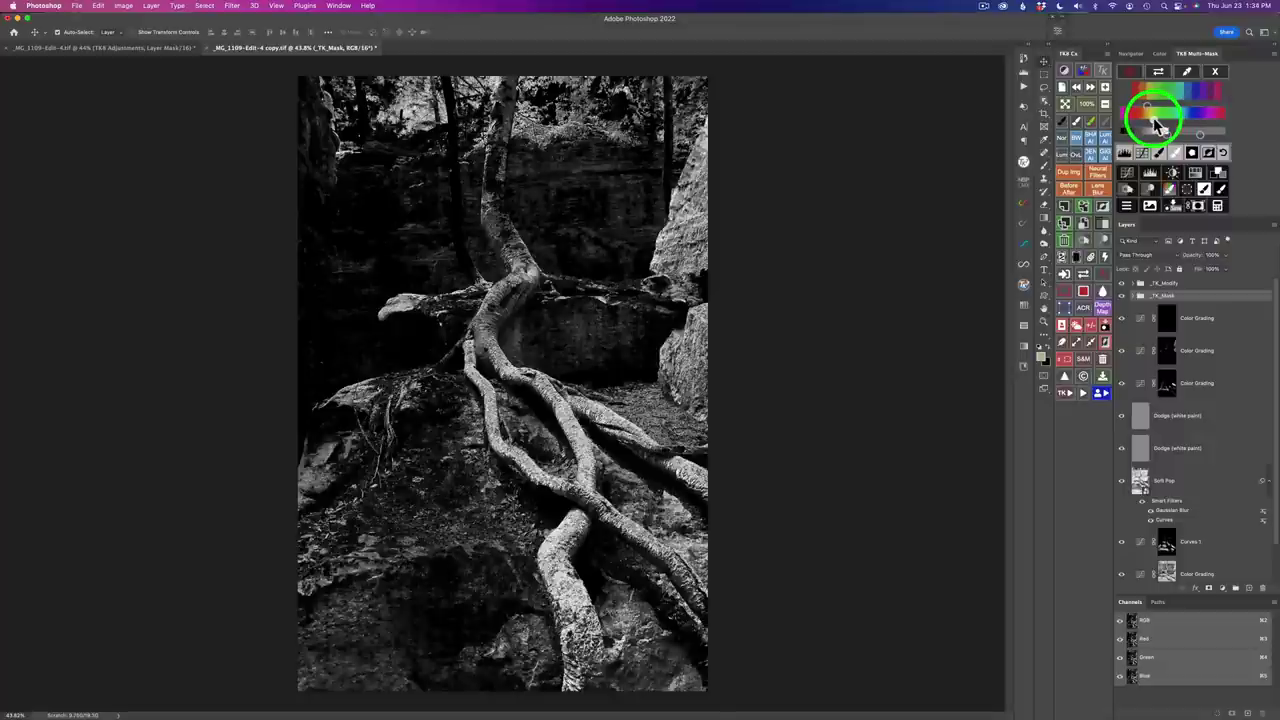
{"action": "left_click", "coordinate": [1155, 123]}
{"action": "left_click", "coordinate": [1152, 122]}
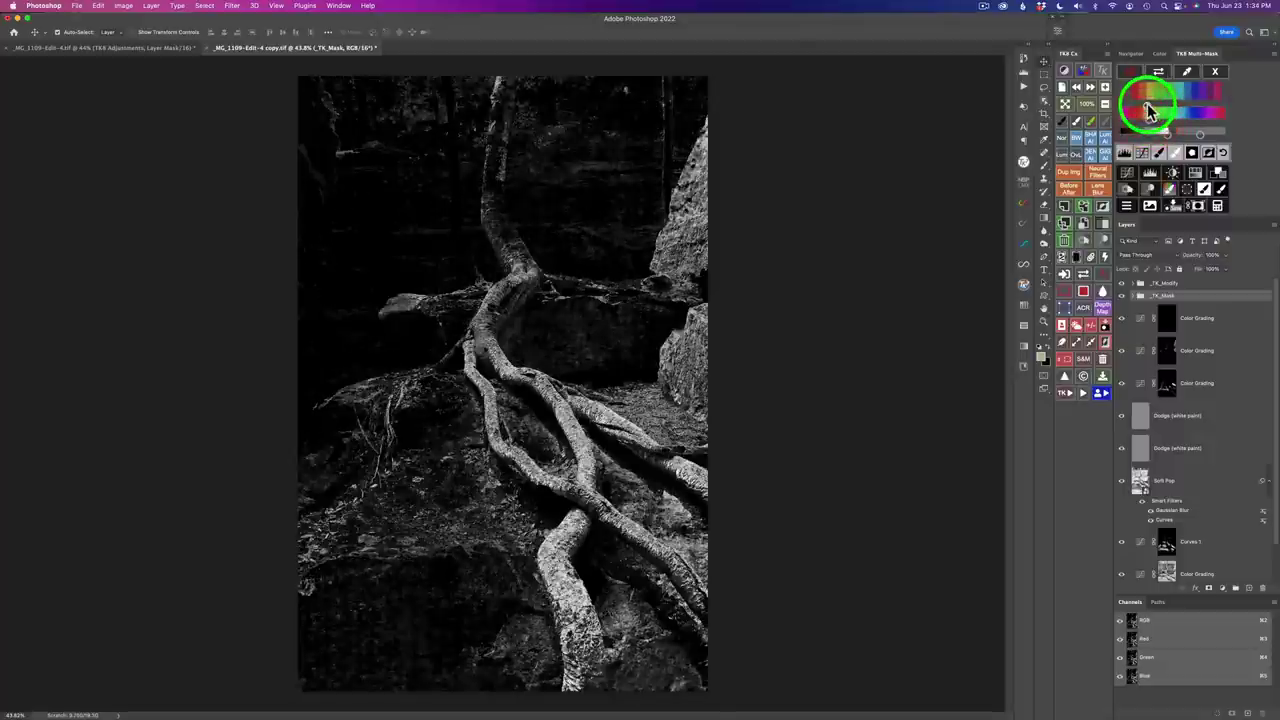
{"action": "left_click", "coordinate": [1150, 112]}
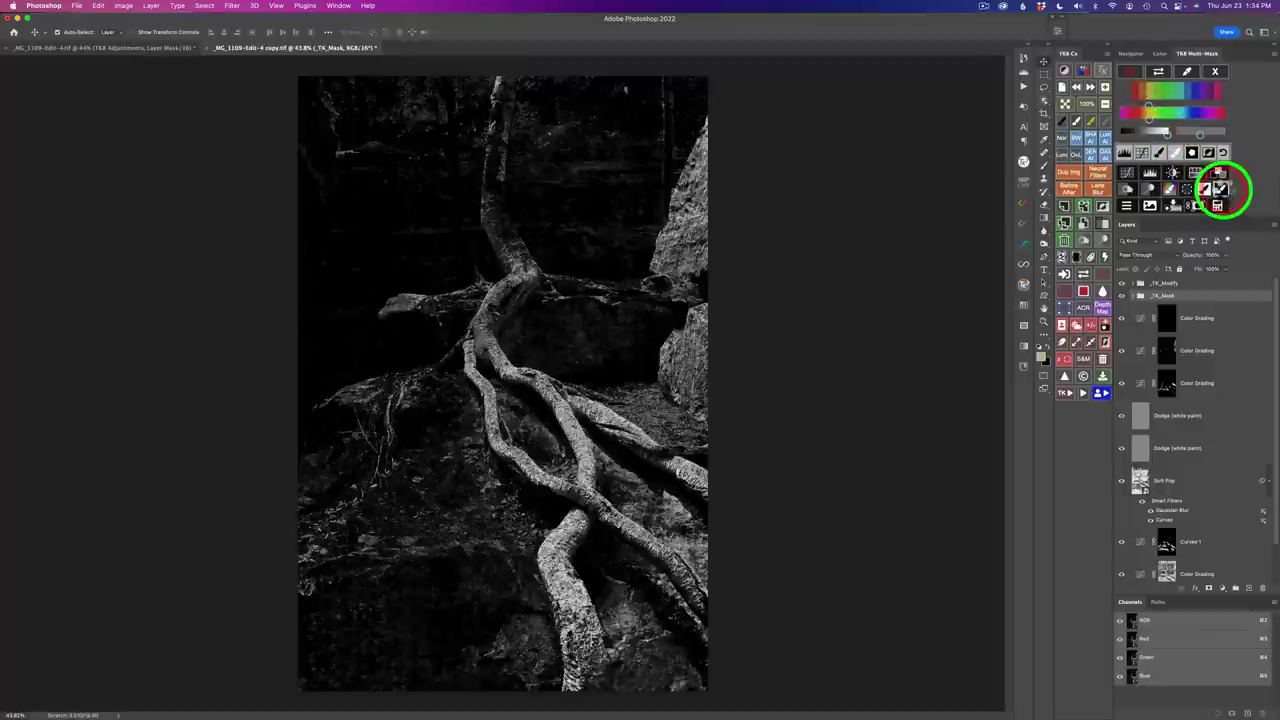
{"action": "left_click", "coordinate": [1220, 188]}
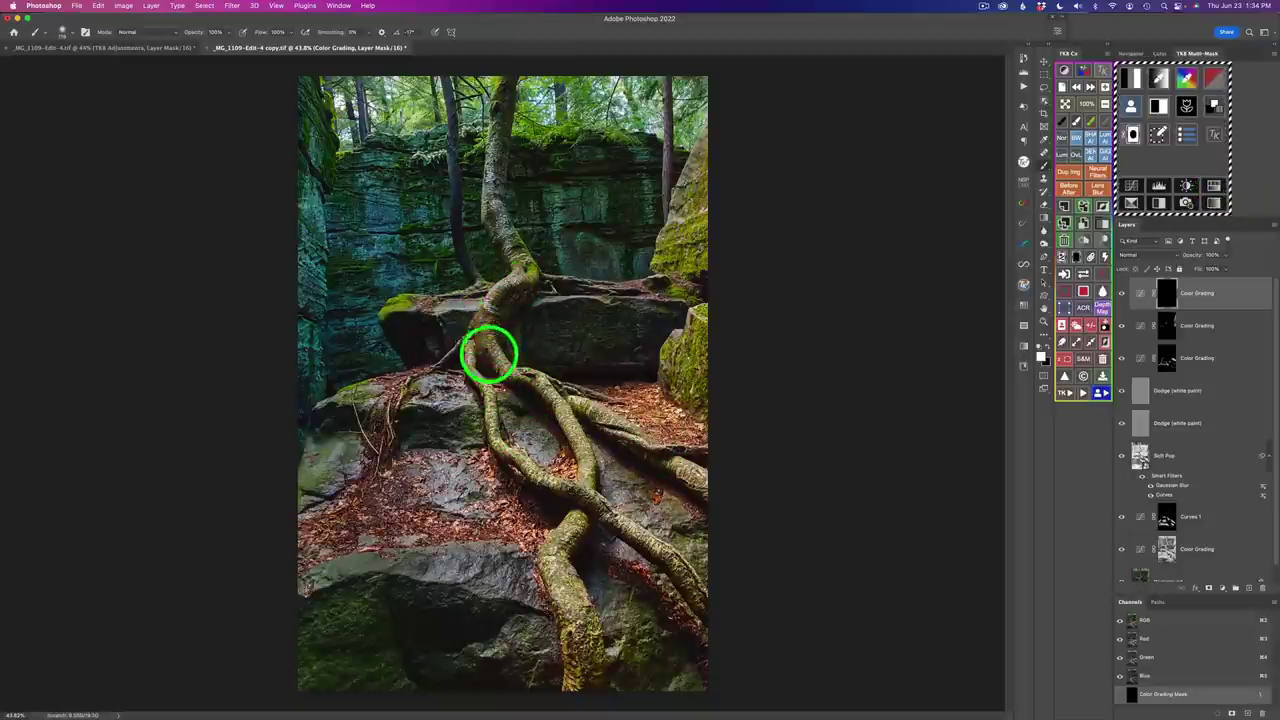
- Paint white through the color mask along the winding roots to darken and warm them, comparing before and after
{"action": "mouse_move", "coordinate": [487, 340]}
{"action": "left_mouse_down"}
{"action": "mouse_move", "coordinate": [505, 367]}
{"action": "mouse_move", "coordinate": [474, 338]}
{"action": "mouse_move", "coordinate": [466, 348]}
{"action": "mouse_move", "coordinate": [490, 403]}
{"action": "mouse_move", "coordinate": [489, 391]}
{"action": "mouse_move", "coordinate": [492, 441]}
{"action": "mouse_move", "coordinate": [611, 510]}
{"action": "mouse_move", "coordinate": [712, 615]}
{"action": "left_mouse_up"}
{"action": "mouse_move", "coordinate": [615, 504]}
{"action": "left_mouse_down"}
{"action": "mouse_move", "coordinate": [641, 491]}
{"action": "mouse_move", "coordinate": [589, 486]}
{"action": "mouse_move", "coordinate": [591, 457]}
{"action": "mouse_move", "coordinate": [585, 471]}
{"action": "mouse_move", "coordinate": [563, 406]}
{"action": "mouse_move", "coordinate": [540, 375]}
{"action": "mouse_move", "coordinate": [514, 369]}
{"action": "mouse_move", "coordinate": [686, 469]}
{"action": "mouse_move", "coordinate": [680, 453]}
{"action": "left_mouse_up"}
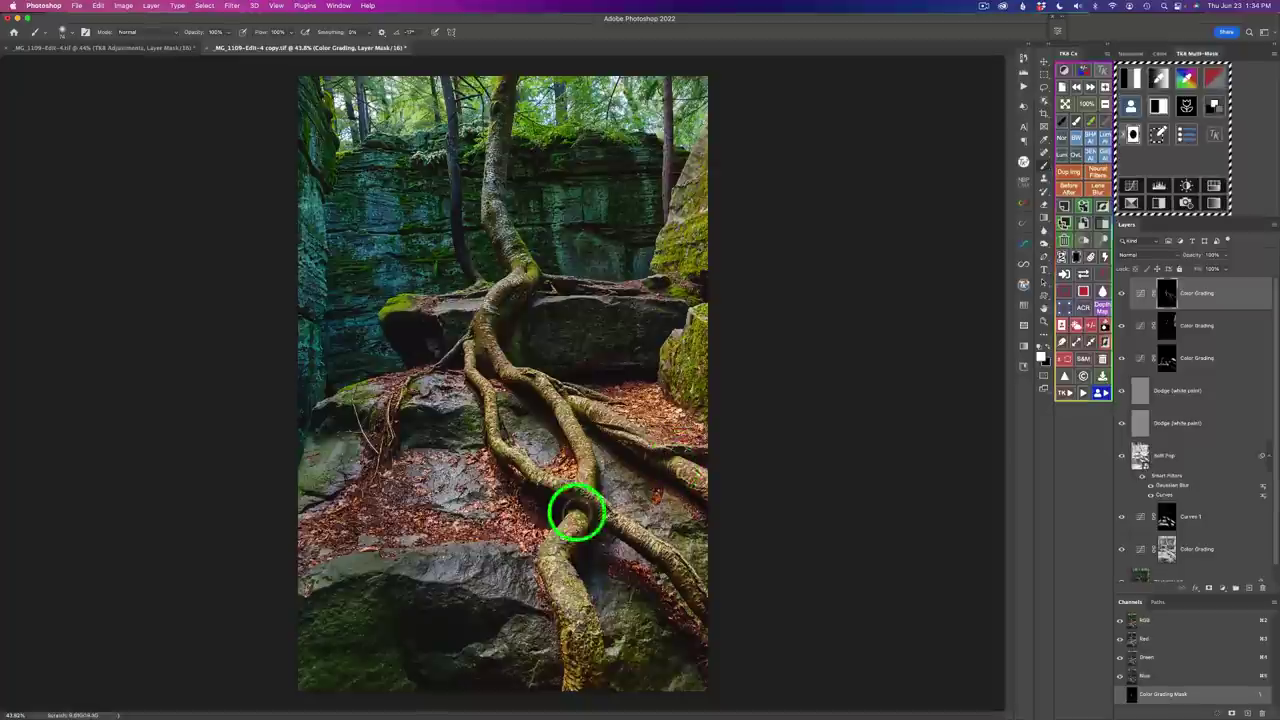
{"action": "mouse_move", "coordinate": [576, 512]}
{"action": "left_mouse_down"}
{"action": "mouse_move", "coordinate": [557, 557]}
{"action": "mouse_move", "coordinate": [586, 638]}
{"action": "mouse_move", "coordinate": [569, 671]}
{"action": "mouse_move", "coordinate": [586, 666]}
{"action": "left_mouse_up"}
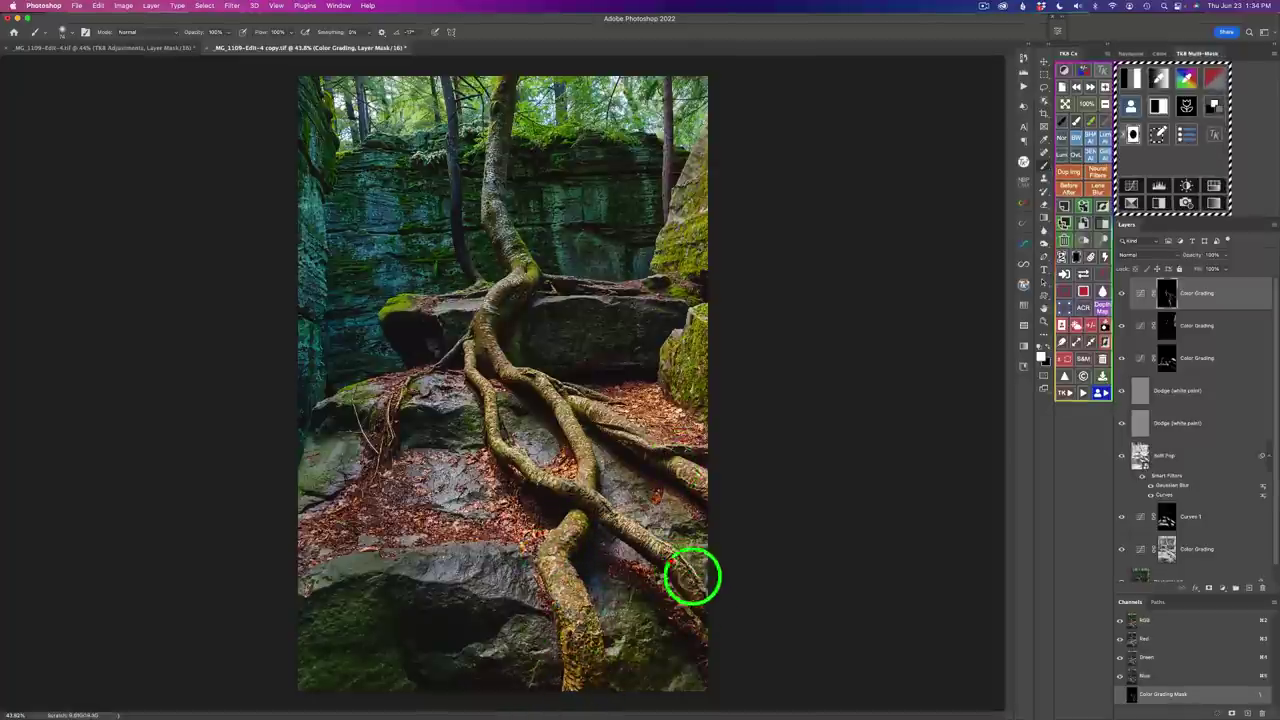
{"action": "mouse_move", "coordinate": [693, 577]}
{"action": "left_mouse_down"}
{"action": "mouse_move", "coordinate": [553, 393]}
{"action": "mouse_move", "coordinate": [594, 486]}
{"action": "mouse_move", "coordinate": [578, 395]}
{"action": "mouse_move", "coordinate": [598, 411]}
{"action": "mouse_move", "coordinate": [569, 397]}
{"action": "mouse_move", "coordinate": [689, 476]}
{"action": "mouse_move", "coordinate": [660, 445]}
{"action": "mouse_move", "coordinate": [688, 446]}
{"action": "mouse_move", "coordinate": [645, 517]}
{"action": "mouse_move", "coordinate": [606, 507]}
{"action": "mouse_move", "coordinate": [664, 551]}
{"action": "mouse_move", "coordinate": [496, 441]}
{"action": "mouse_move", "coordinate": [511, 450]}
{"action": "mouse_move", "coordinate": [472, 331]}
{"action": "mouse_move", "coordinate": [515, 269]}
{"action": "mouse_move", "coordinate": [490, 296]}
{"action": "mouse_move", "coordinate": [519, 272]}
{"action": "mouse_move", "coordinate": [476, 349]}
{"action": "mouse_move", "coordinate": [500, 453]}
{"action": "mouse_move", "coordinate": [560, 530]}
{"action": "mouse_move", "coordinate": [580, 517]}
{"action": "mouse_move", "coordinate": [546, 566]}
{"action": "mouse_move", "coordinate": [583, 517]}
{"action": "mouse_move", "coordinate": [564, 563]}
{"action": "mouse_move", "coordinate": [551, 560]}
{"action": "mouse_move", "coordinate": [577, 597]}
{"action": "mouse_move", "coordinate": [549, 567]}
{"action": "mouse_move", "coordinate": [570, 695]}
{"action": "left_mouse_up"}
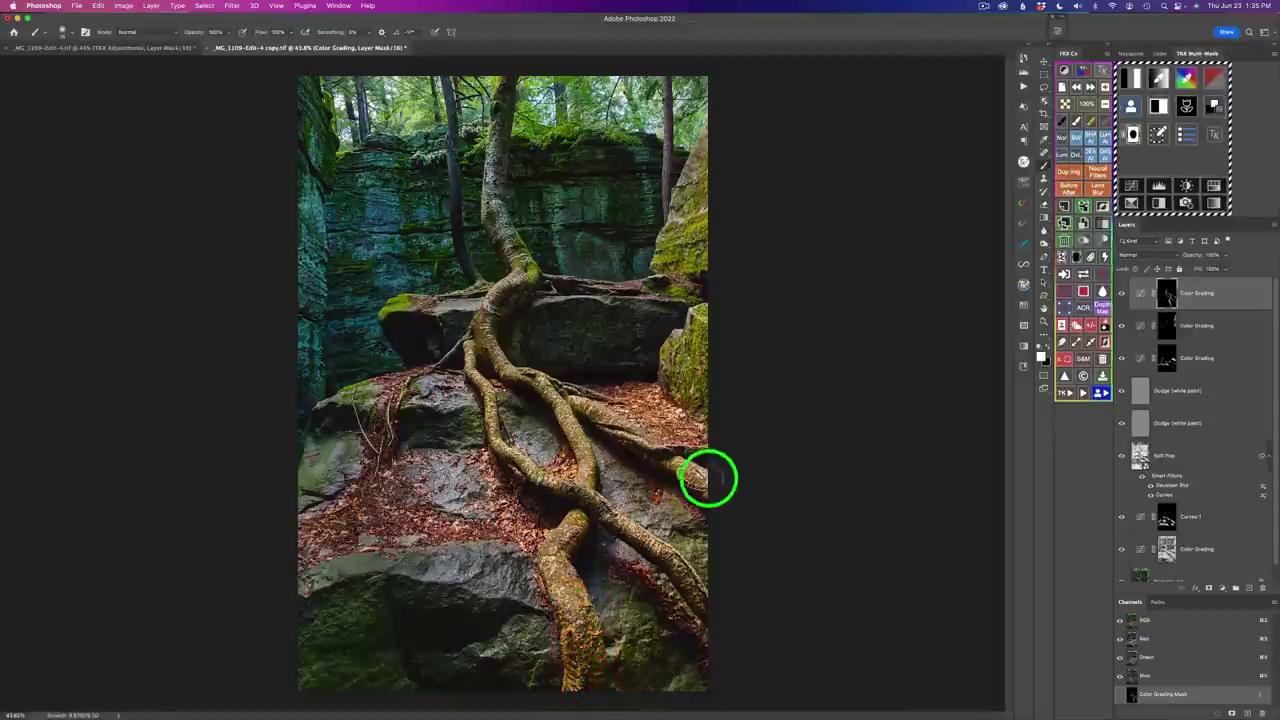
{"action": "mouse_move", "coordinate": [670, 468]}
{"action": "left_mouse_down"}
{"action": "mouse_move", "coordinate": [712, 474]}
{"action": "mouse_move", "coordinate": [633, 505]}
{"action": "left_mouse_up"}
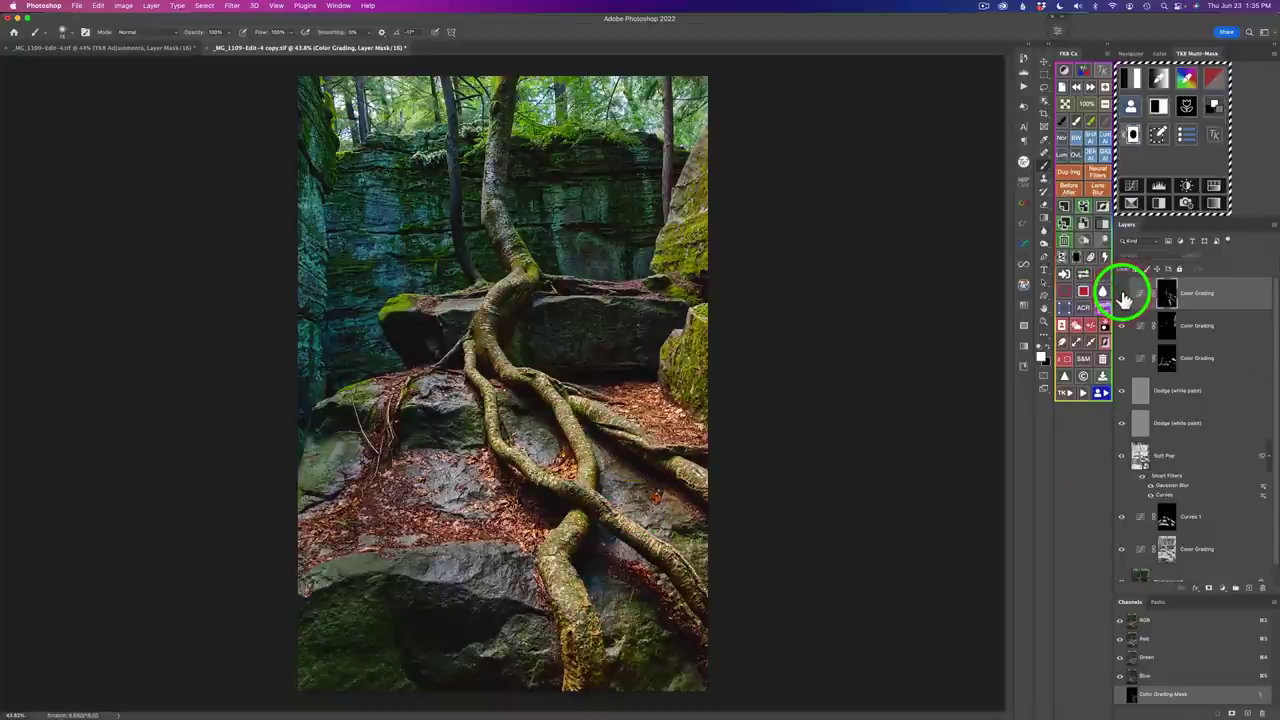
{"action": "left_click", "coordinate": [1123, 297]}
{"action": "left_click", "coordinate": [1123, 297]}
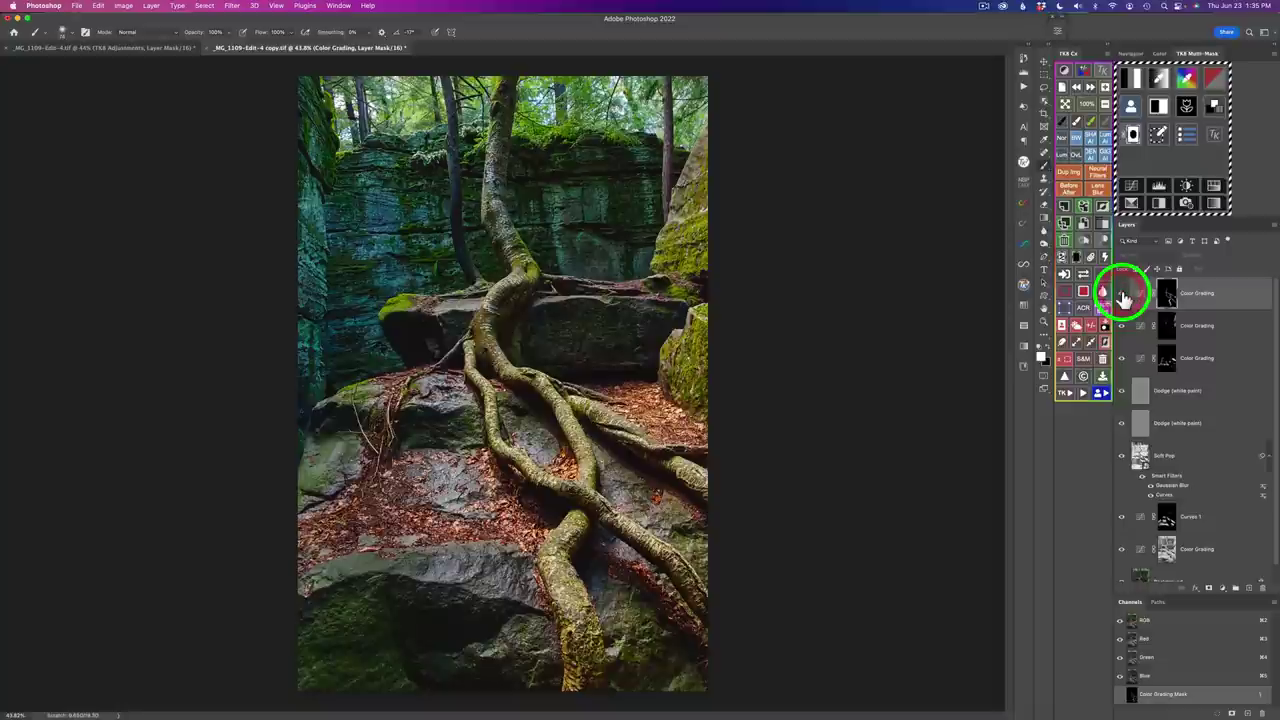
{"action": "left_click", "coordinate": [1123, 297]}
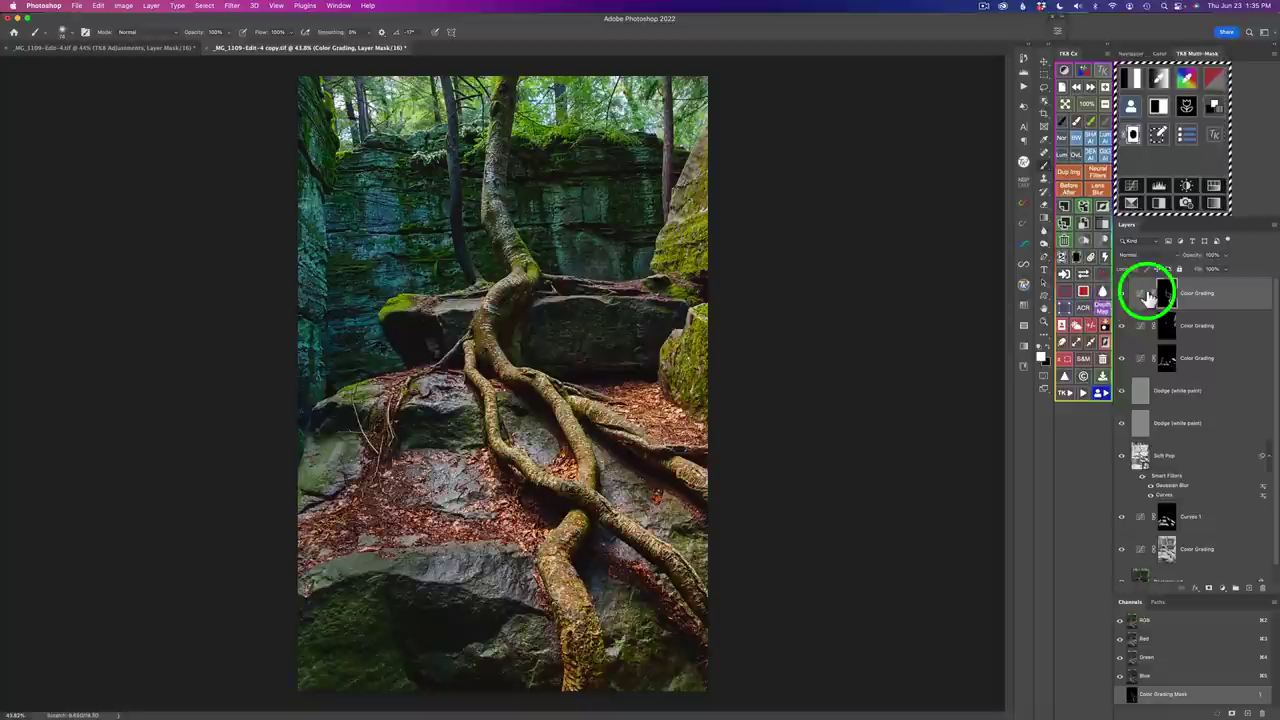
- Darken the root color grade slightly further, compare before and after, then leave mask painting and close the grading controls
{"action": "left_click", "coordinate": [1141, 294]}
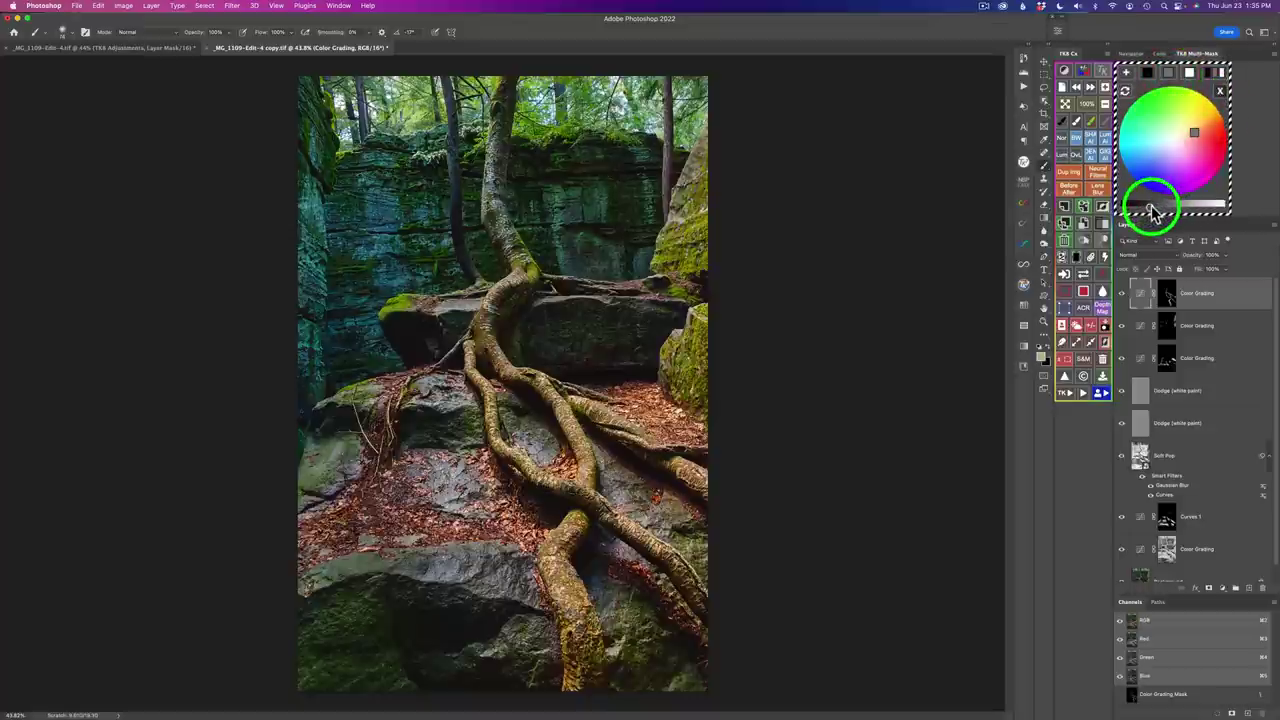
{"action": "left_click_drag", "start_coordinate": [1148, 210], "coordinate": [1142, 211]}
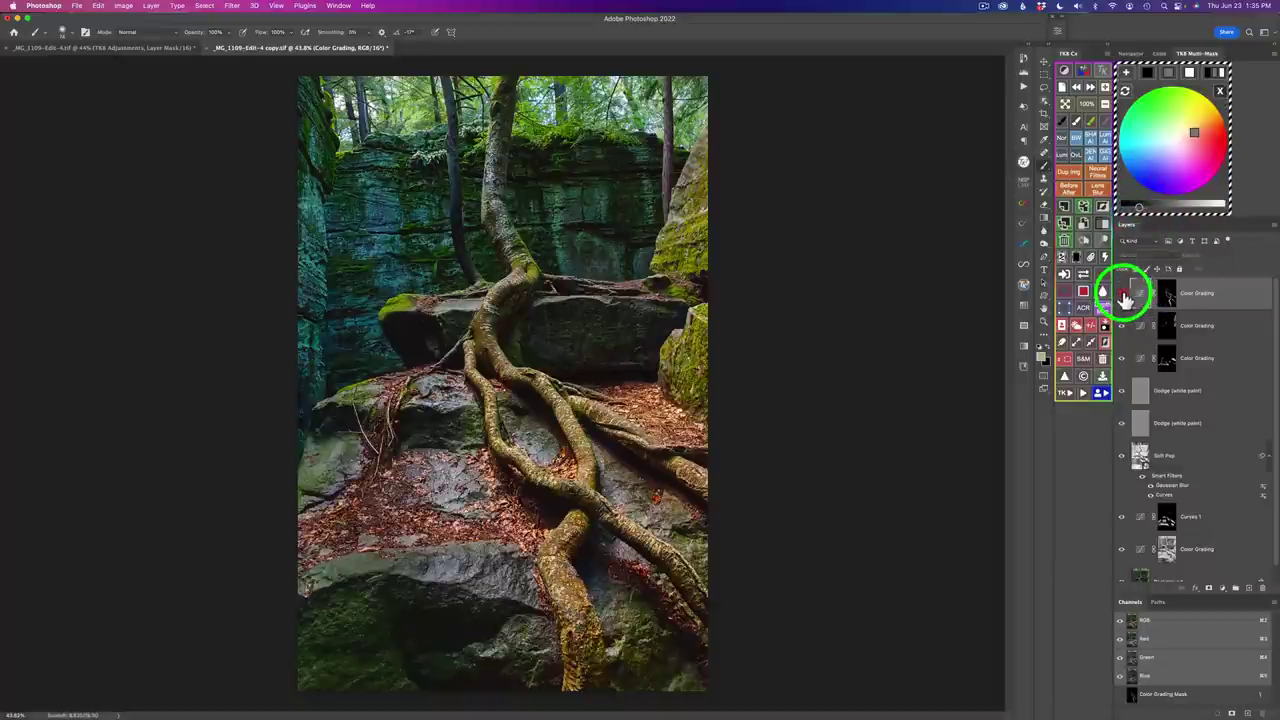
{"action": "left_click", "coordinate": [1122, 294]}
{"action": "left_click", "coordinate": [1123, 294]}
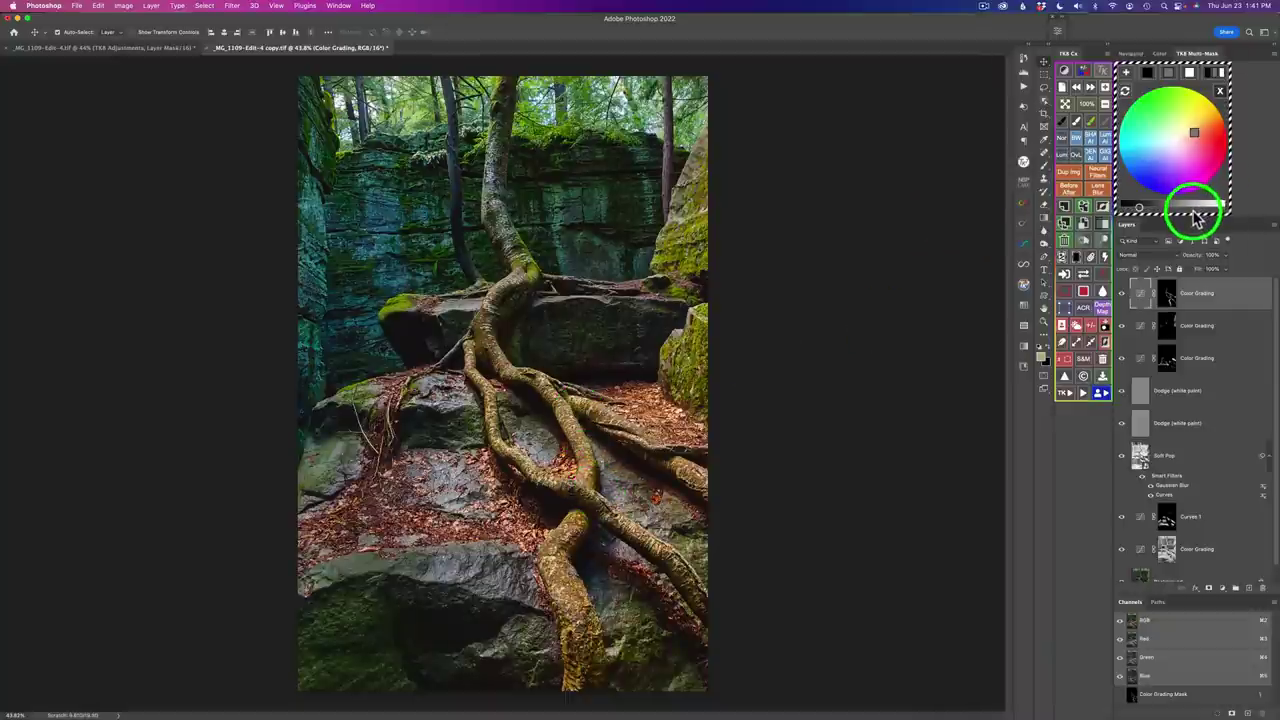
{"action": "left_click", "coordinate": [1095, 326]}
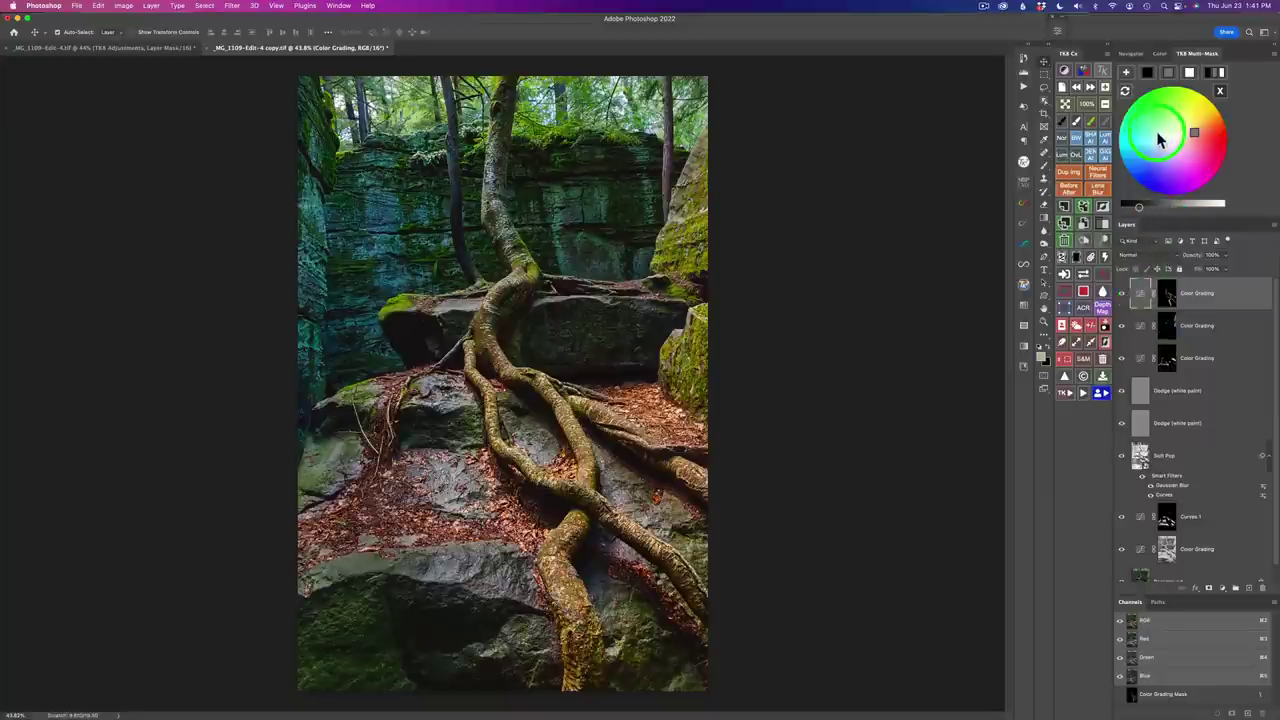
{"action": "left_click", "coordinate": [1219, 91]}
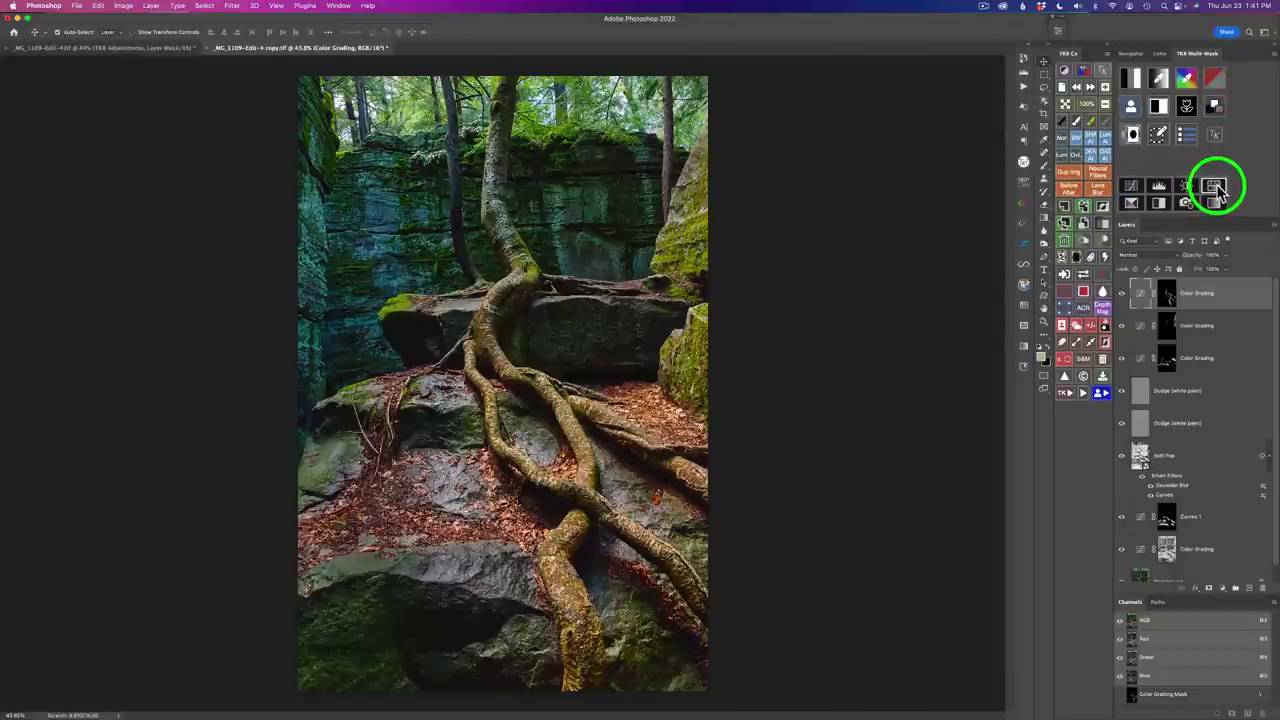
- Add a Hue/Saturation layer clipped to the top Color Grading layer, reduce its saturation and lightness, and compare before and after
{"action": "left_click", "coordinate": [1214, 187]}
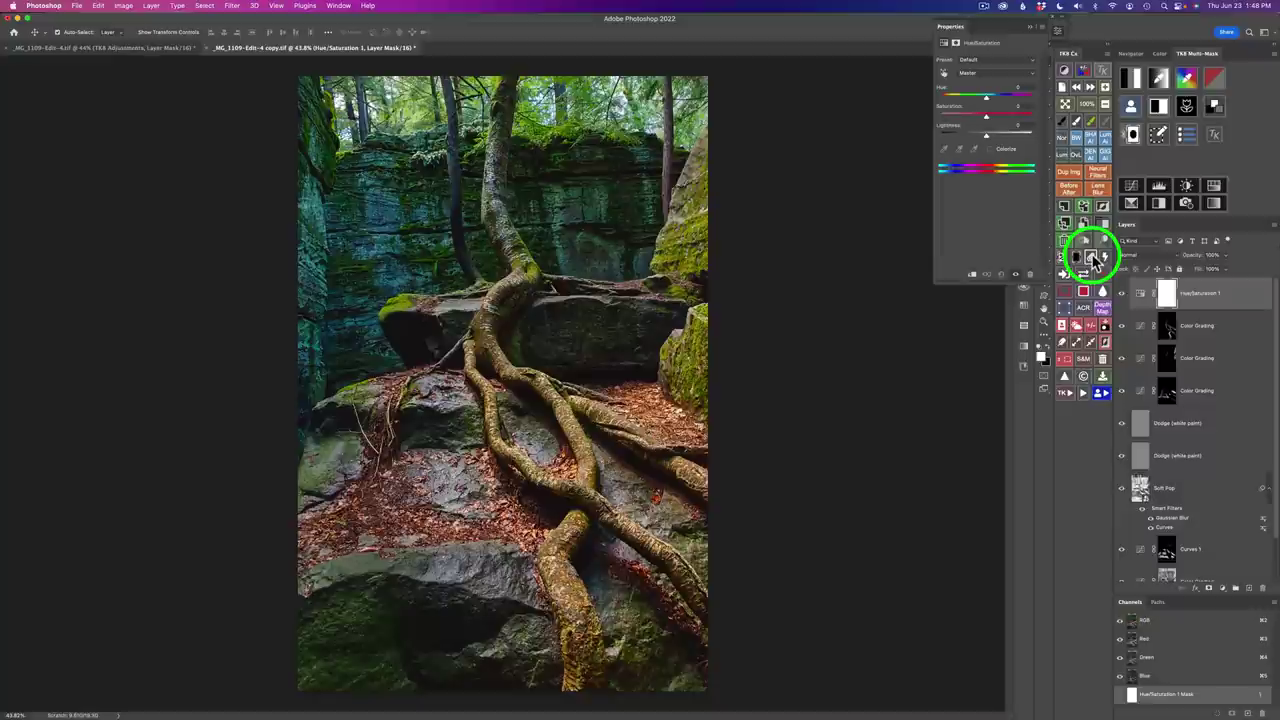
{"action": "left_click", "coordinate": [1092, 256]}
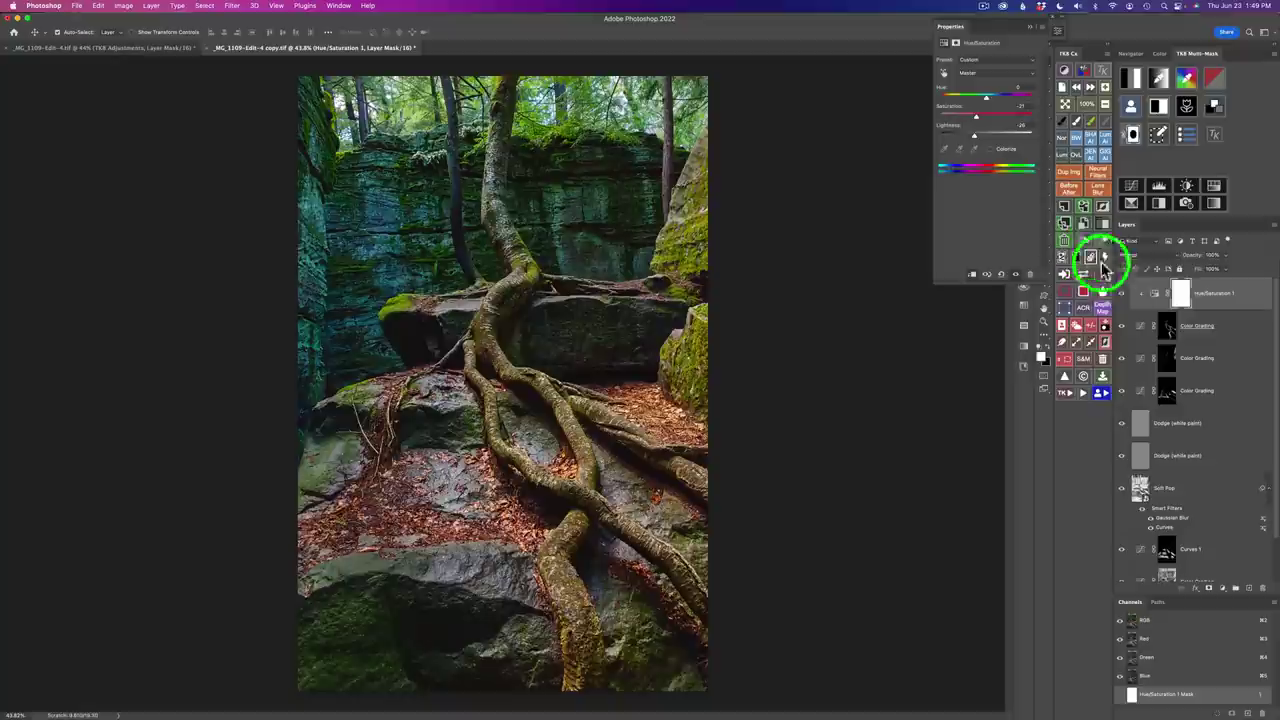
{"action": "left_click", "coordinate": [1122, 297]}
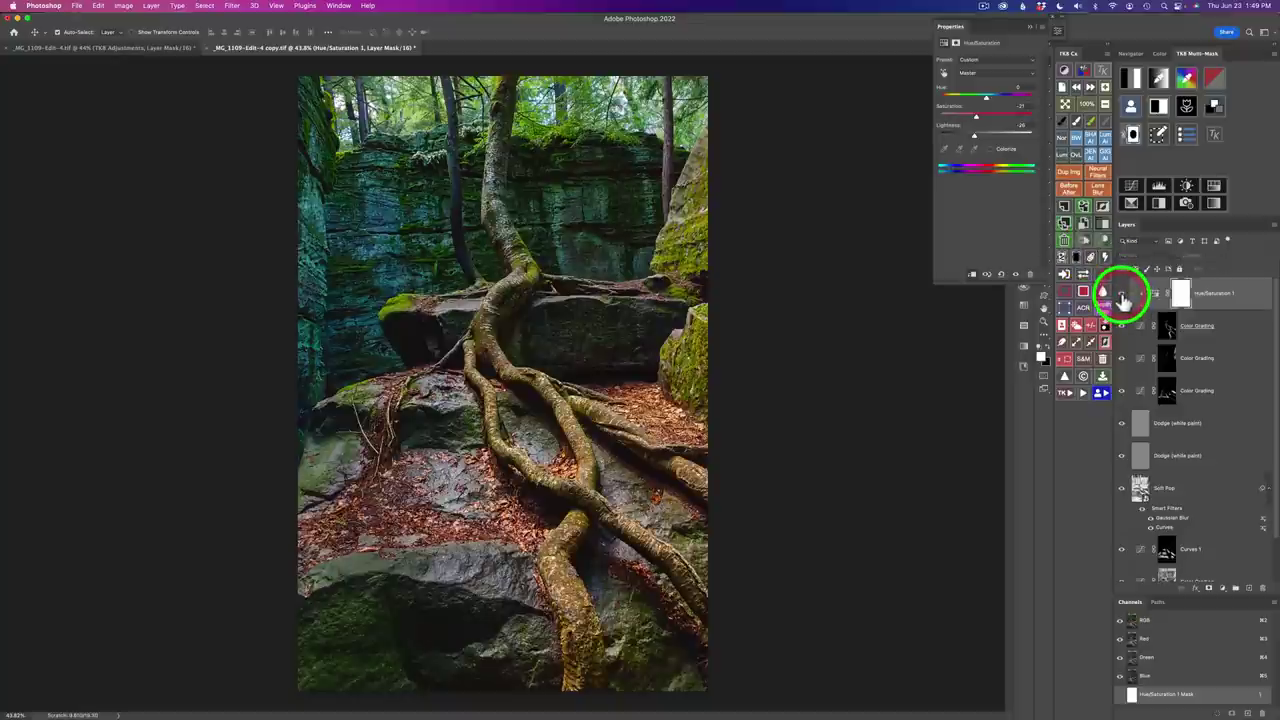
{"action": "left_click", "coordinate": [1122, 297]}
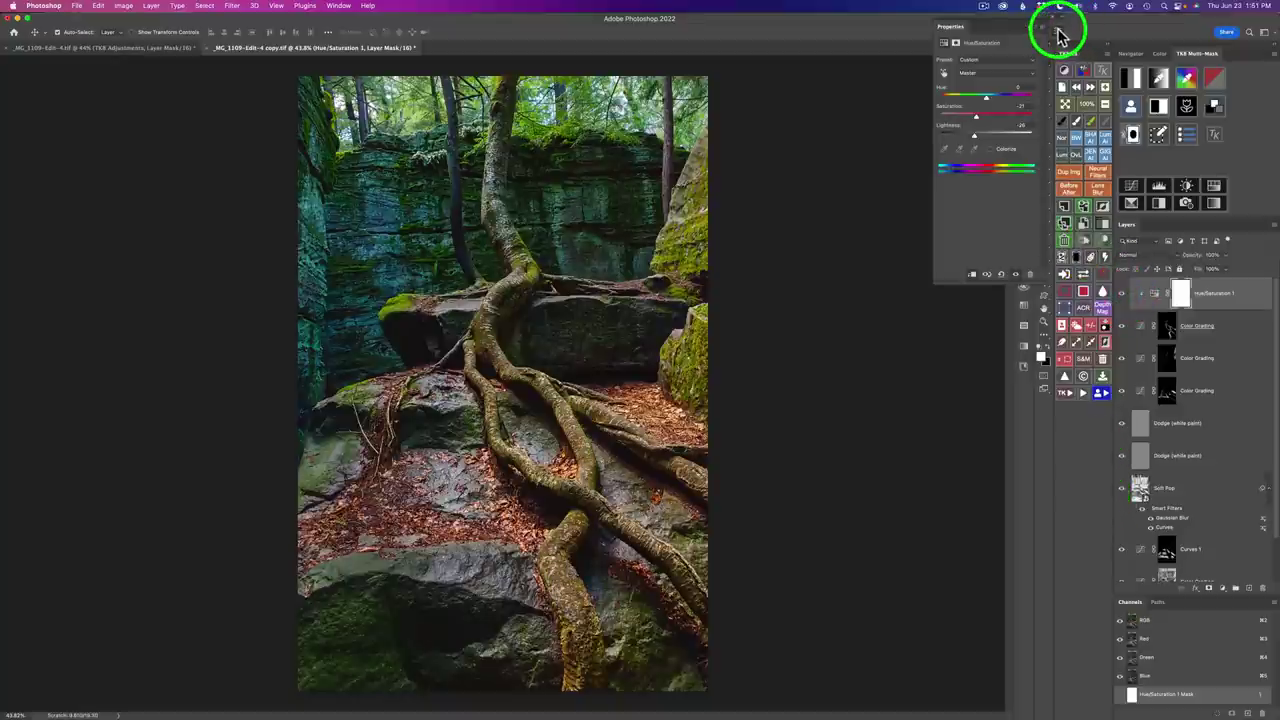
{"action": "left_click", "coordinate": [1060, 34]}
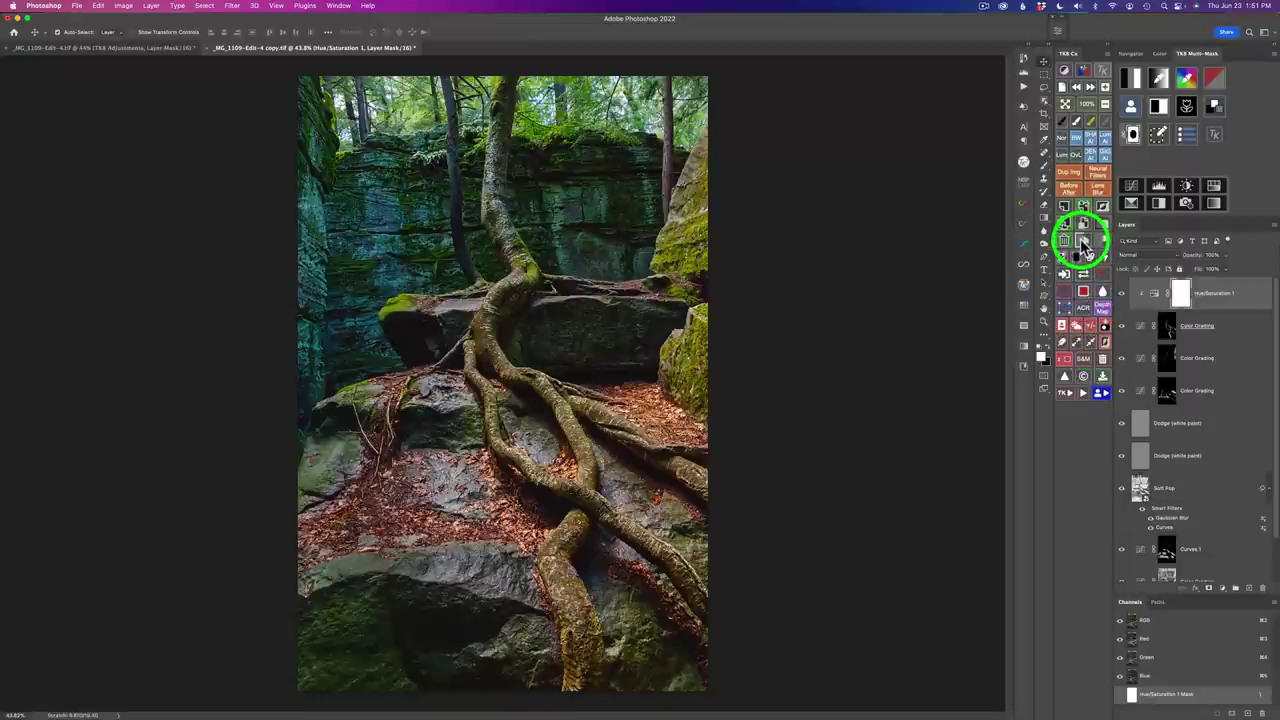
- Add a Soft Light burn layer and paint black at 20% brush opacity over the back wall, ledge, roots and rocks to deepen shadows
{"action": "left_click", "coordinate": [1083, 245]}
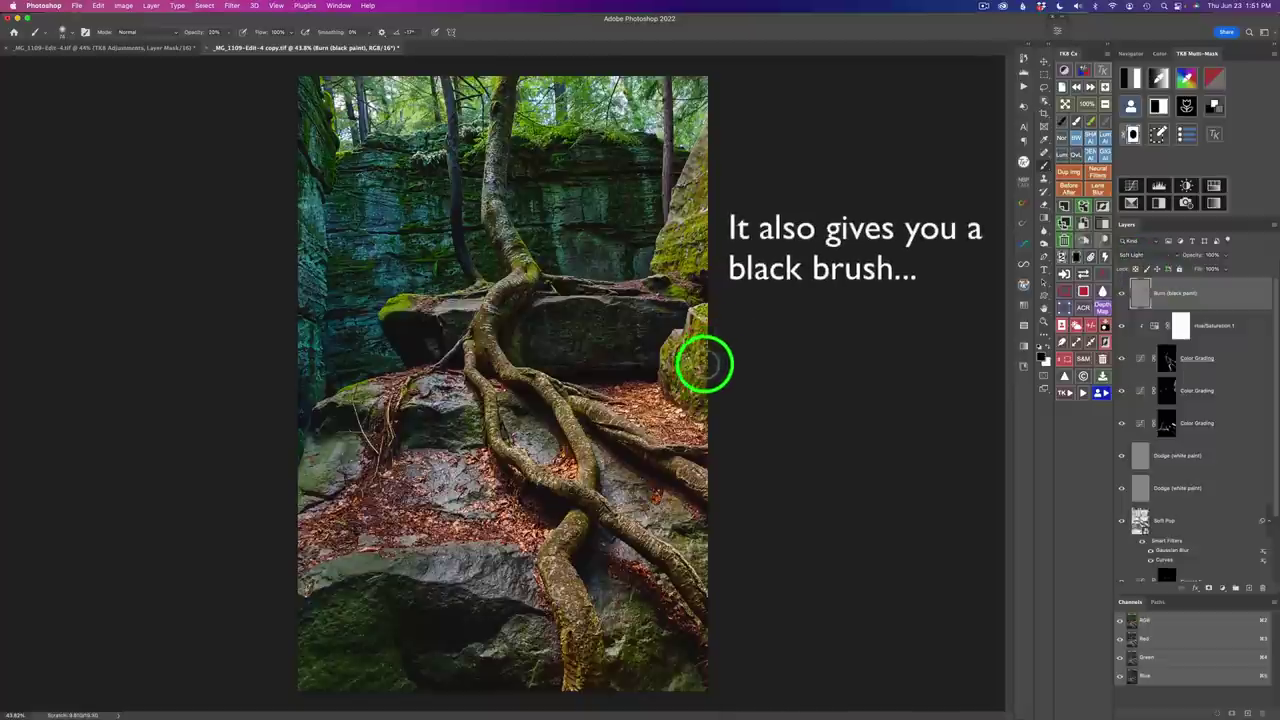
{"action": "key", "text": "2"}
{"action": "mouse_move", "coordinate": [553, 326]}
{"action": "left_mouse_down"}
{"action": "mouse_move", "coordinate": [533, 352]}
{"action": "mouse_move", "coordinate": [569, 304]}
{"action": "mouse_move", "coordinate": [566, 314]}
{"action": "mouse_move", "coordinate": [634, 314]}
{"action": "mouse_move", "coordinate": [563, 340]}
{"action": "left_mouse_up"}
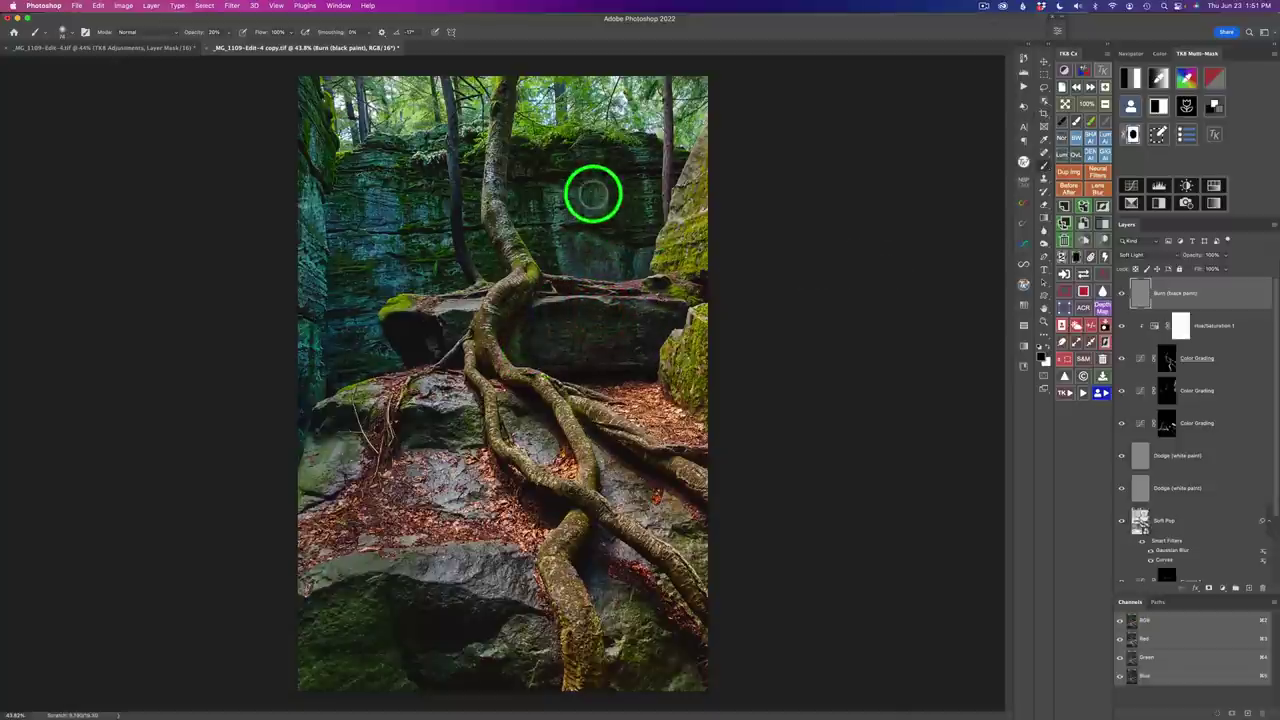
{"action": "mouse_move", "coordinate": [674, 157]}
{"action": "left_mouse_down"}
{"action": "mouse_move", "coordinate": [587, 172]}
{"action": "mouse_move", "coordinate": [644, 170]}
{"action": "mouse_move", "coordinate": [638, 232]}
{"action": "left_mouse_up"}
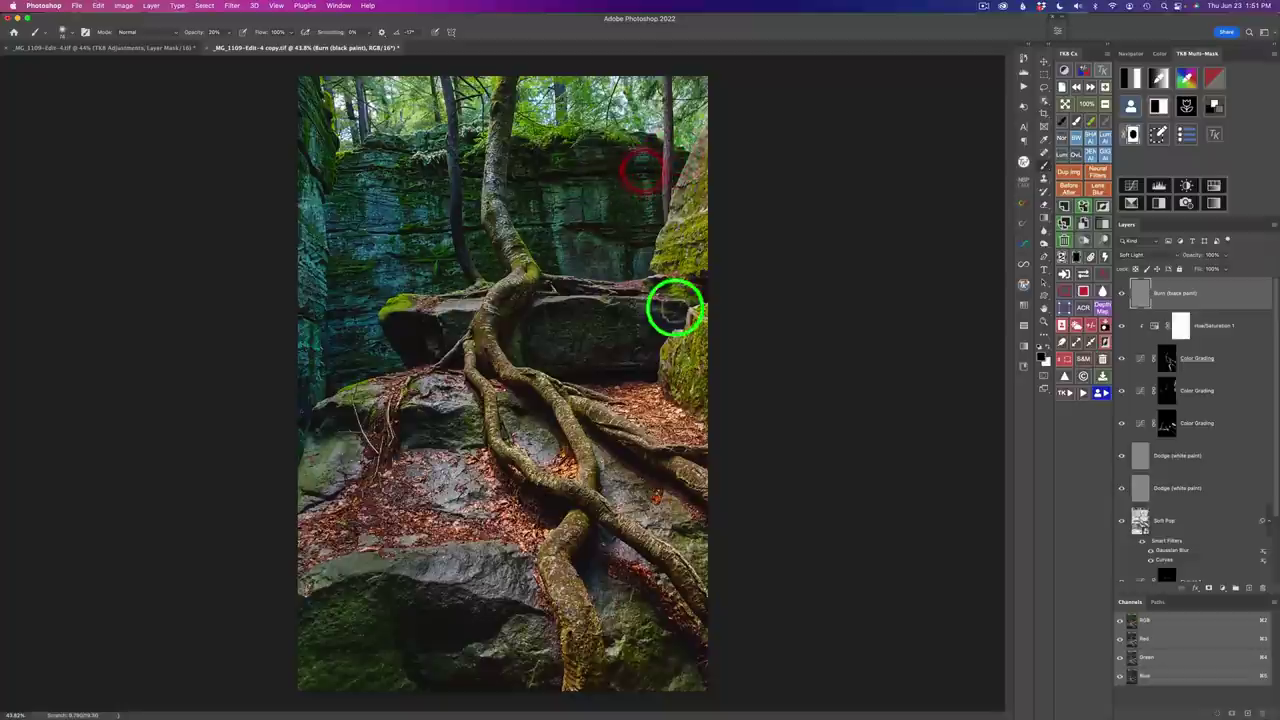
{"action": "mouse_move", "coordinate": [652, 292]}
{"action": "left_mouse_down"}
{"action": "mouse_move", "coordinate": [682, 322]}
{"action": "mouse_move", "coordinate": [656, 331]}
{"action": "mouse_move", "coordinate": [673, 319]}
{"action": "mouse_move", "coordinate": [645, 319]}
{"action": "mouse_move", "coordinate": [666, 343]}
{"action": "mouse_move", "coordinate": [633, 347]}
{"action": "mouse_move", "coordinate": [628, 369]}
{"action": "mouse_move", "coordinate": [626, 351]}
{"action": "mouse_move", "coordinate": [587, 355]}
{"action": "mouse_move", "coordinate": [628, 354]}
{"action": "mouse_move", "coordinate": [589, 350]}
{"action": "mouse_move", "coordinate": [676, 420]}
{"action": "mouse_move", "coordinate": [683, 411]}
{"action": "mouse_move", "coordinate": [650, 388]}
{"action": "mouse_move", "coordinate": [609, 386]}
{"action": "mouse_move", "coordinate": [642, 382]}
{"action": "mouse_move", "coordinate": [607, 383]}
{"action": "left_mouse_up"}
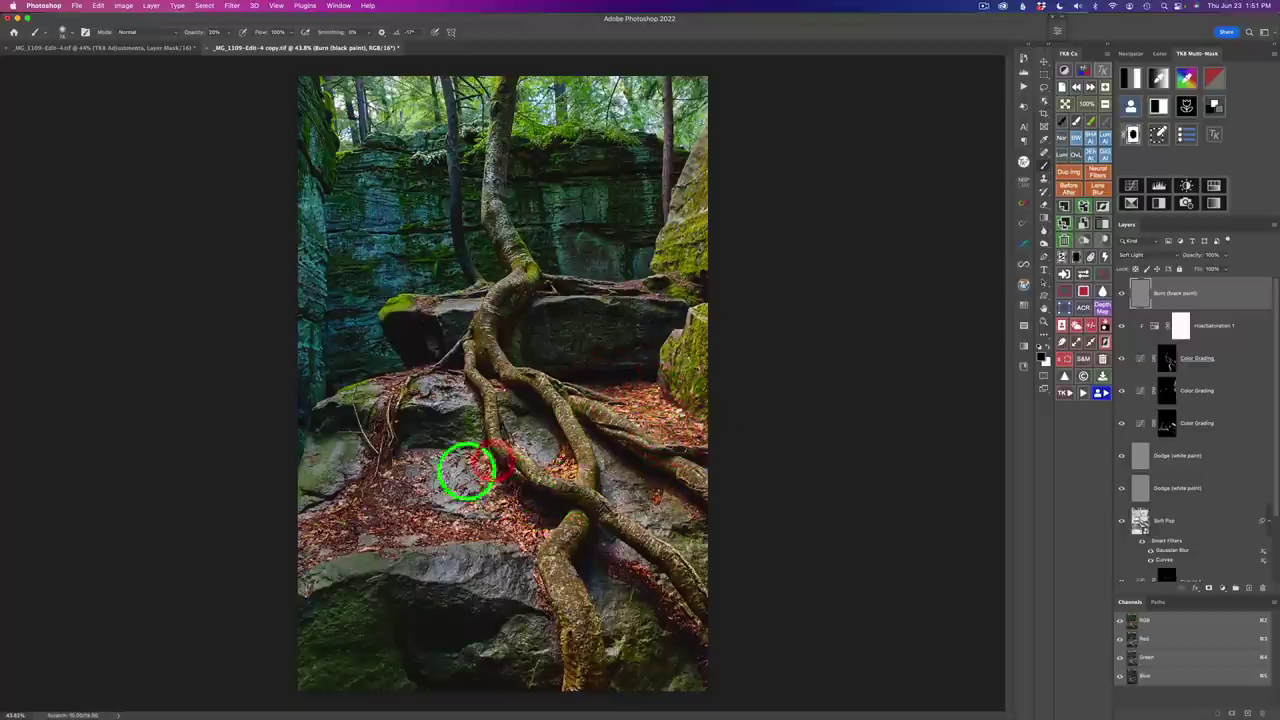
{"action": "mouse_move", "coordinate": [441, 318]}
{"action": "left_mouse_down"}
{"action": "mouse_move", "coordinate": [467, 357]}
{"action": "mouse_move", "coordinate": [512, 341]}
{"action": "mouse_move", "coordinate": [525, 302]}
{"action": "mouse_move", "coordinate": [515, 323]}
{"action": "mouse_move", "coordinate": [528, 306]}
{"action": "mouse_move", "coordinate": [508, 338]}
{"action": "left_mouse_up"}
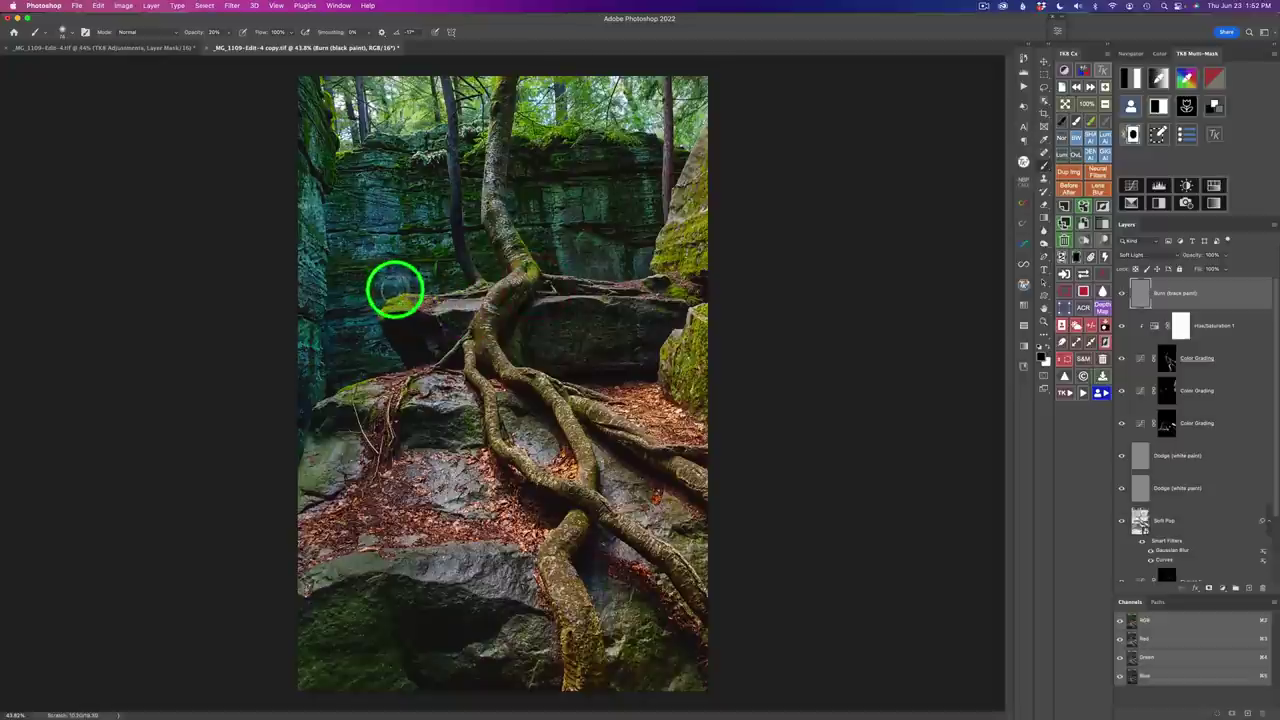
{"action": "mouse_move", "coordinate": [358, 286]}
{"action": "left_mouse_down"}
{"action": "mouse_move", "coordinate": [391, 287]}
{"action": "mouse_move", "coordinate": [392, 263]}
{"action": "left_mouse_up"}
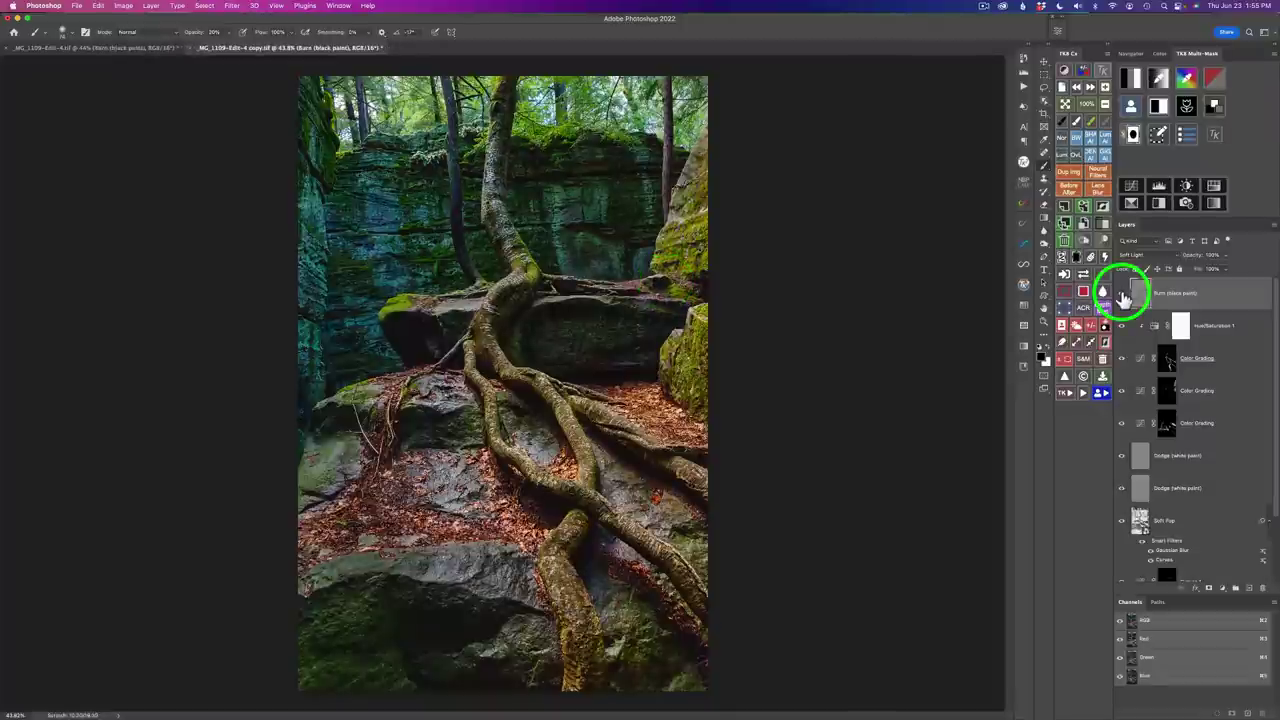
- Compare the image with and without the Burn layer, slightly reduce the layer's opacity, and compare again
{"action": "left_click", "coordinate": [1121, 293]}
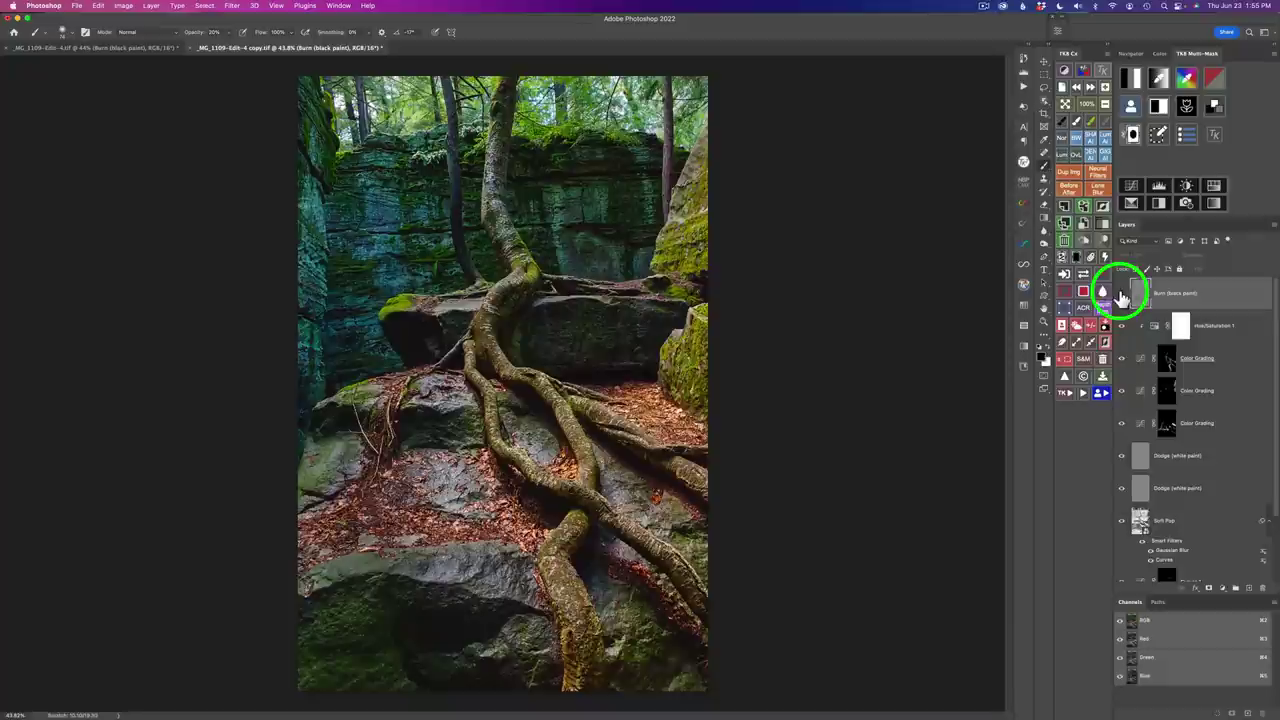
{"action": "left_click", "coordinate": [1121, 295]}
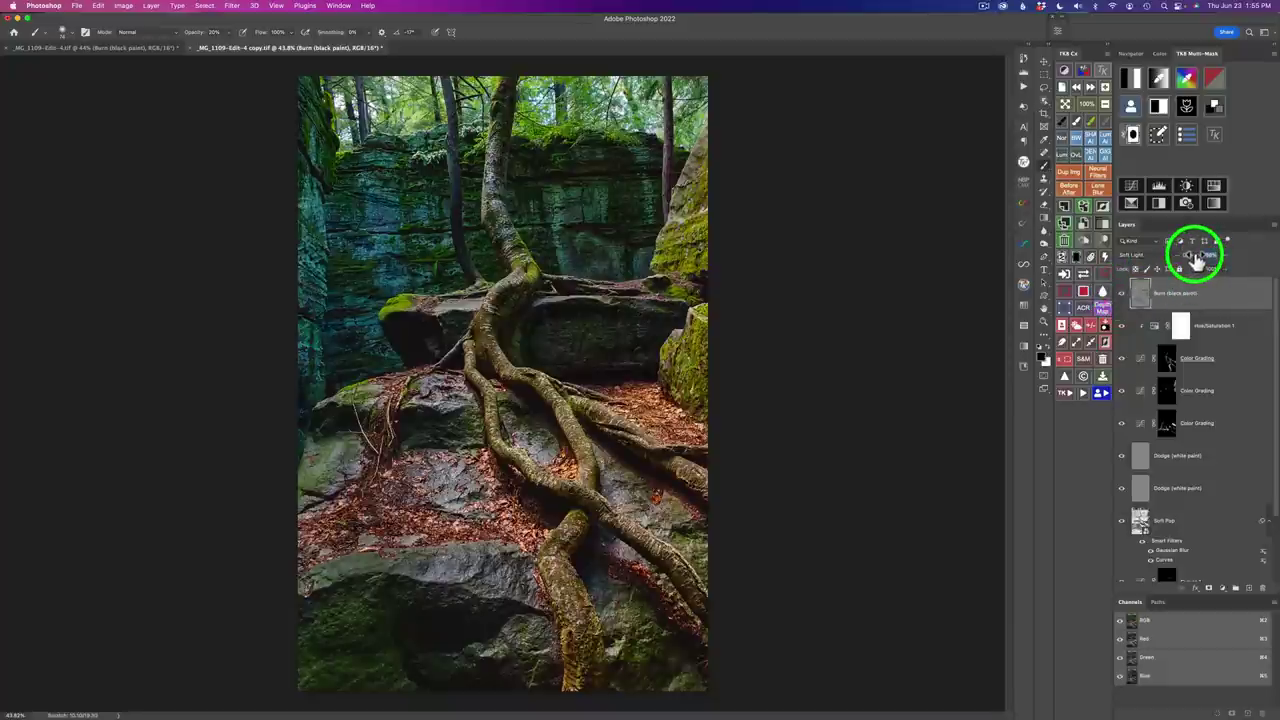
{"action": "mouse_move", "coordinate": [1191, 256]}
{"action": "left_mouse_down"}
{"action": "mouse_move", "coordinate": [1069, 249]}
{"action": "mouse_move", "coordinate": [1112, 250]}
{"action": "left_mouse_up"}
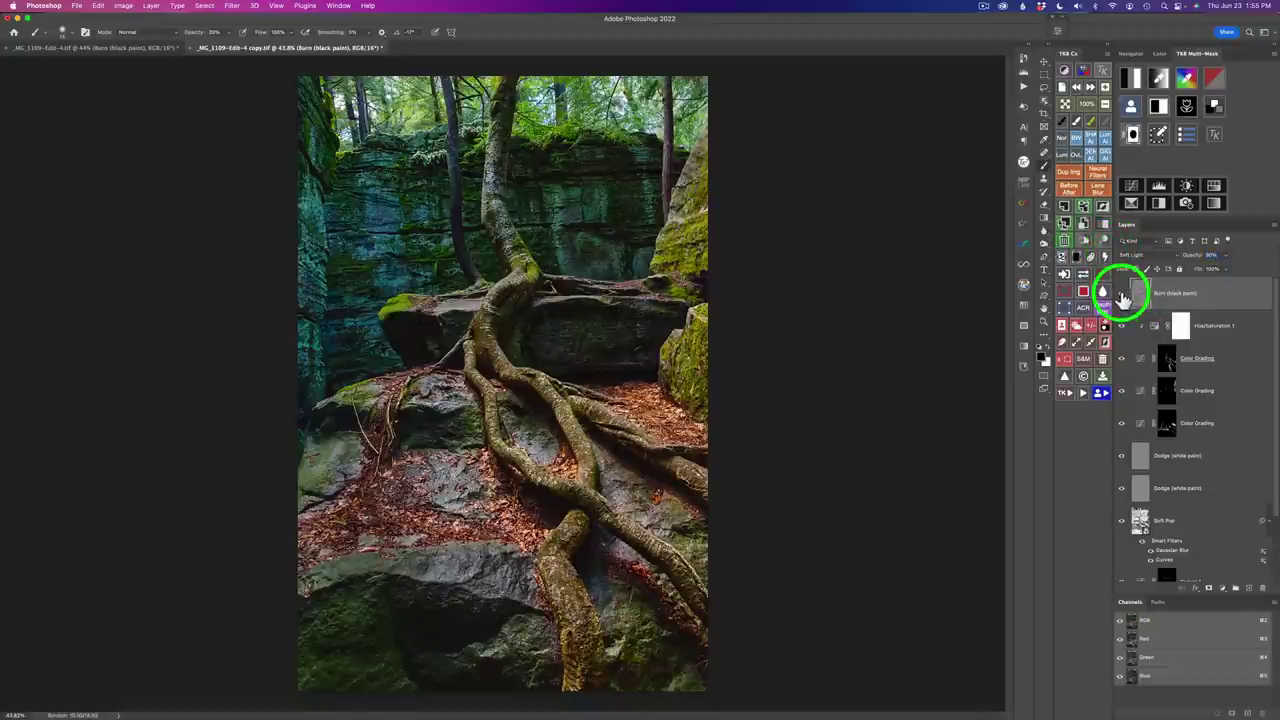
{"action": "left_click", "coordinate": [1121, 293]}
{"action": "left_click", "coordinate": [1121, 294]}
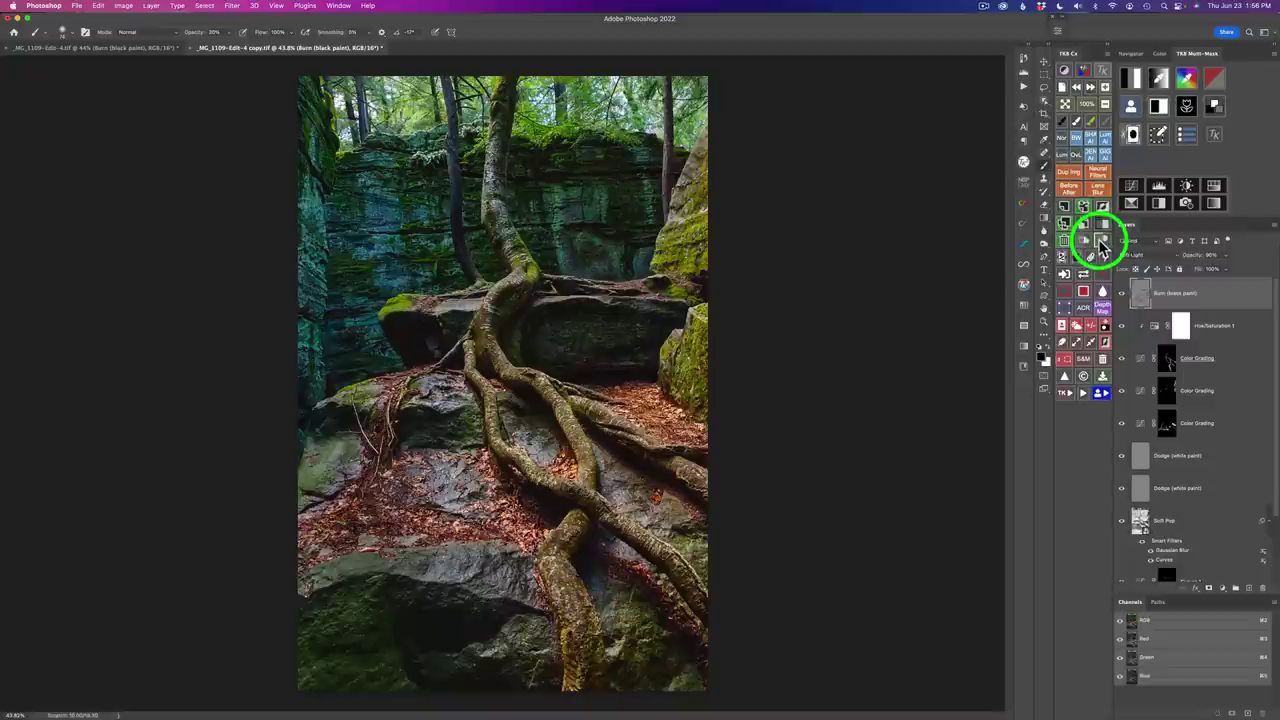
- Add an Overlay dodge layer, paint white at 10% brush opacity over the trunk, ledge and mossy rock highlights, and compare before and after
{"action": "left_click", "coordinate": [1102, 243]}
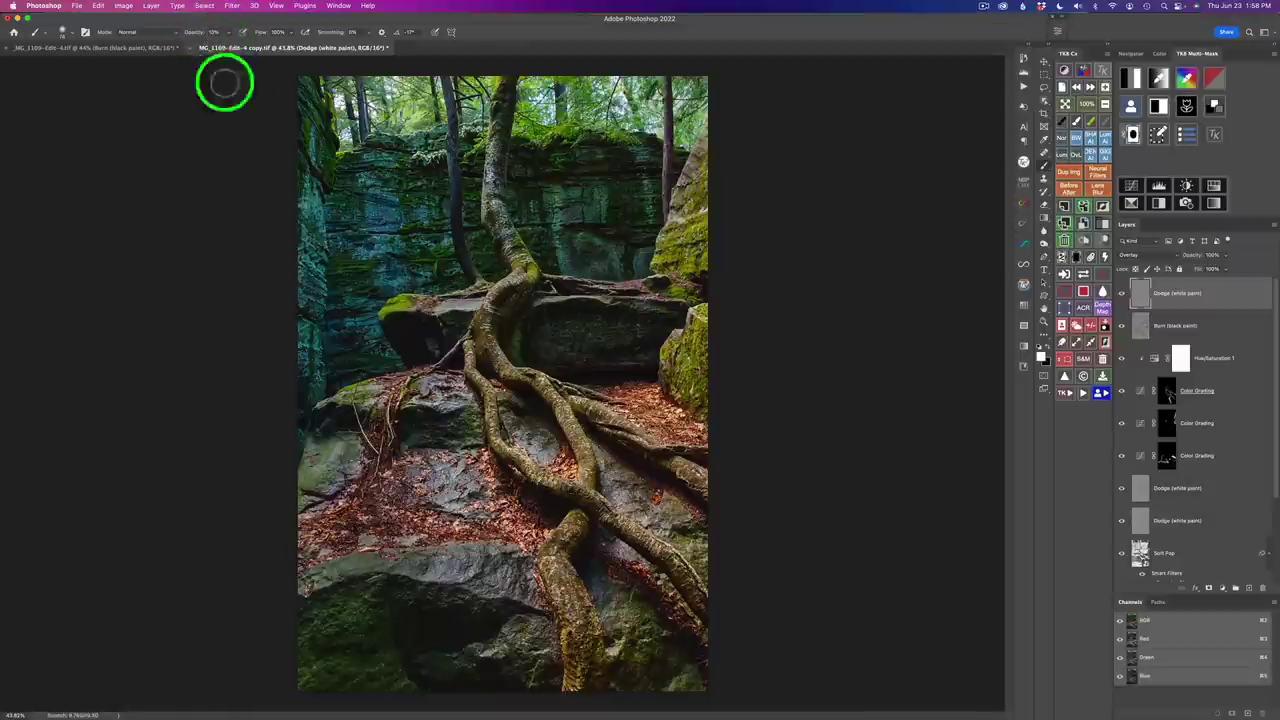
{"action": "mouse_move", "coordinate": [670, 149]}
{"action": "left_mouse_down"}
{"action": "mouse_move", "coordinate": [664, 201]}
{"action": "mouse_move", "coordinate": [664, 78]}
{"action": "mouse_move", "coordinate": [670, 189]}
{"action": "mouse_move", "coordinate": [668, 104]}
{"action": "mouse_move", "coordinate": [668, 140]}
{"action": "left_mouse_up"}
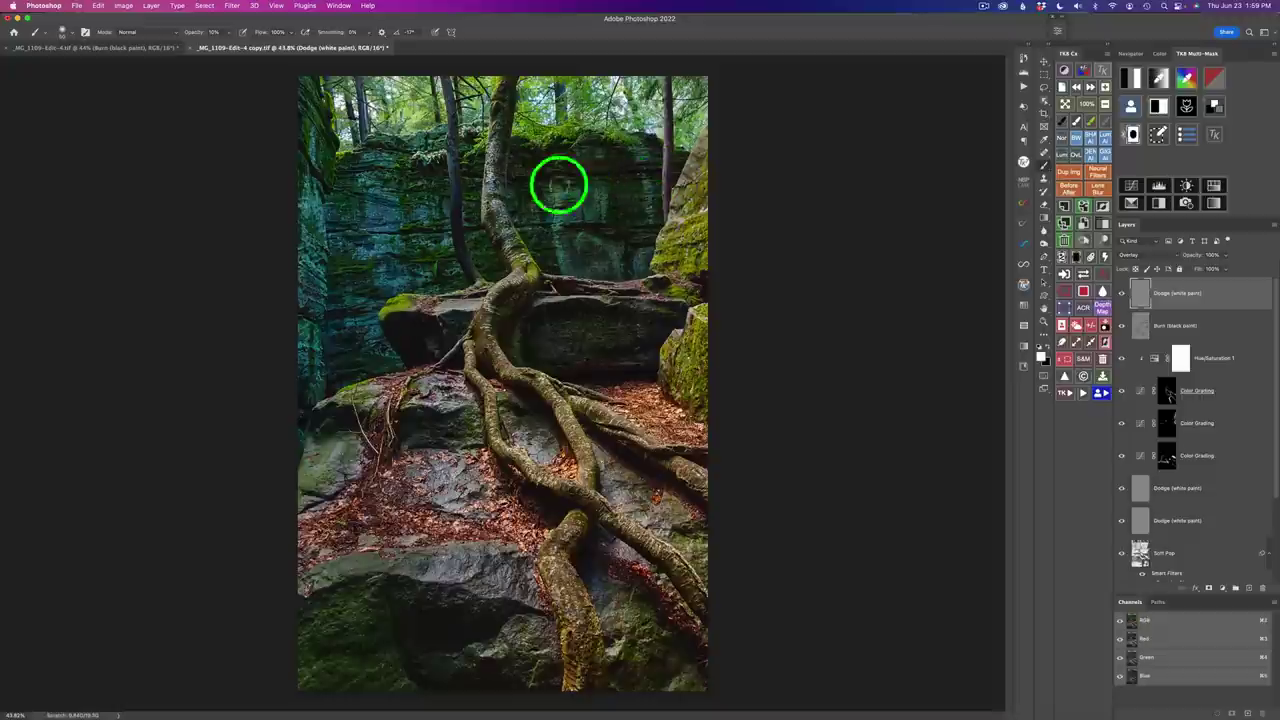
{"action": "mouse_move", "coordinate": [498, 149]}
{"action": "left_mouse_down"}
{"action": "mouse_move", "coordinate": [481, 217]}
{"action": "mouse_move", "coordinate": [484, 184]}
{"action": "mouse_move", "coordinate": [519, 280]}
{"action": "mouse_move", "coordinate": [489, 297]}
{"action": "mouse_move", "coordinate": [506, 279]}
{"action": "mouse_move", "coordinate": [491, 296]}
{"action": "mouse_move", "coordinate": [614, 280]}
{"action": "left_mouse_up"}
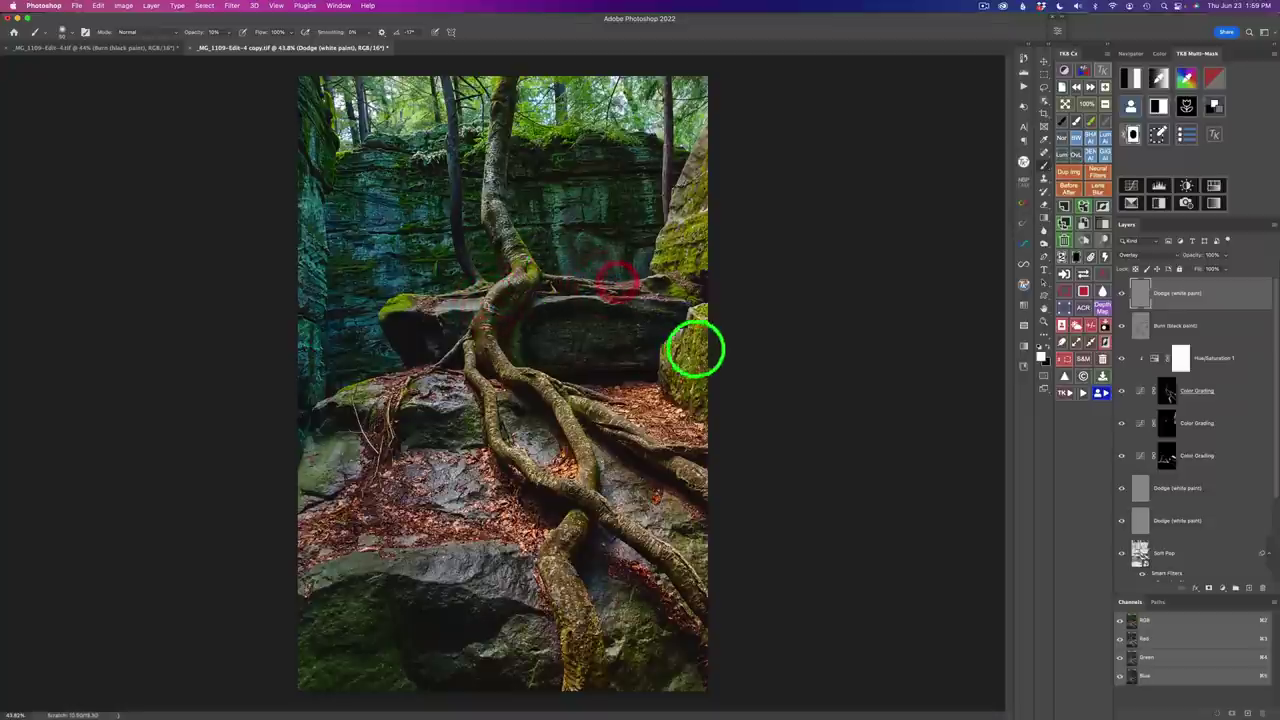
{"action": "mouse_move", "coordinate": [697, 351]}
{"action": "left_mouse_down"}
{"action": "mouse_move", "coordinate": [698, 326]}
{"action": "mouse_move", "coordinate": [680, 371]}
{"action": "mouse_move", "coordinate": [688, 352]}
{"action": "left_mouse_up"}
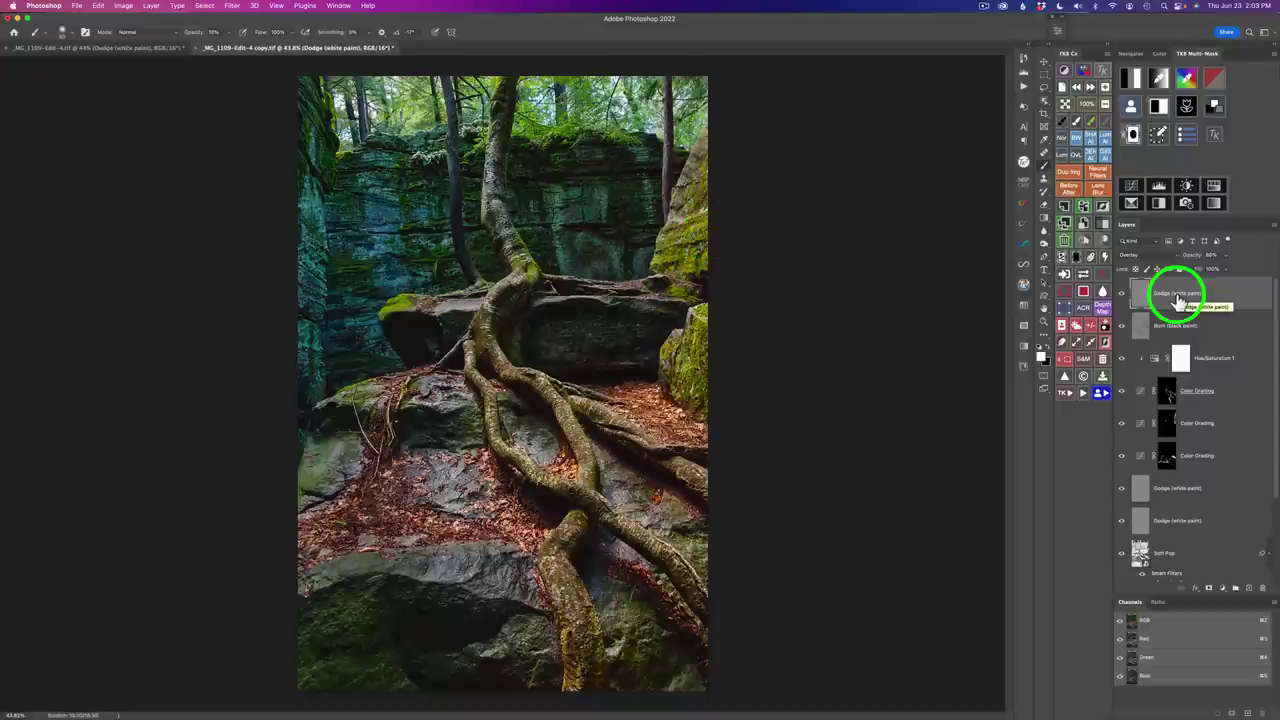
{"action": "left_click", "coordinate": [1121, 293]}
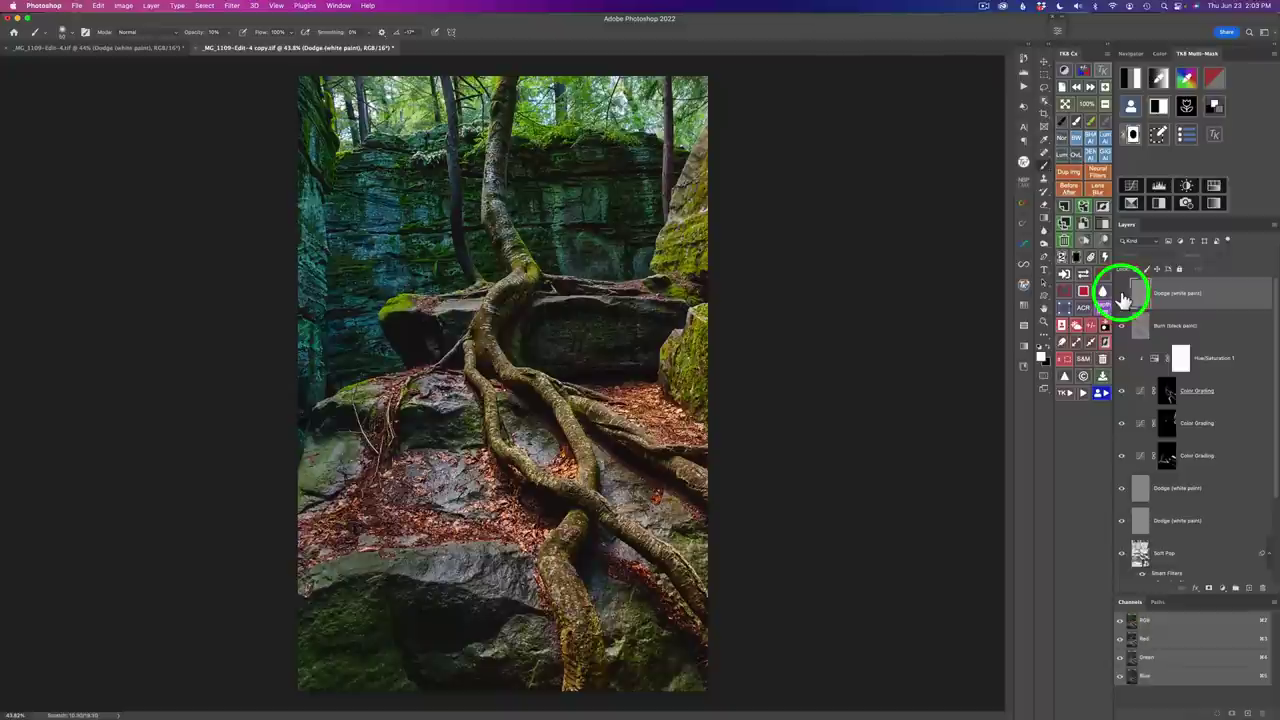
{"action": "left_click", "coordinate": [1121, 294]}
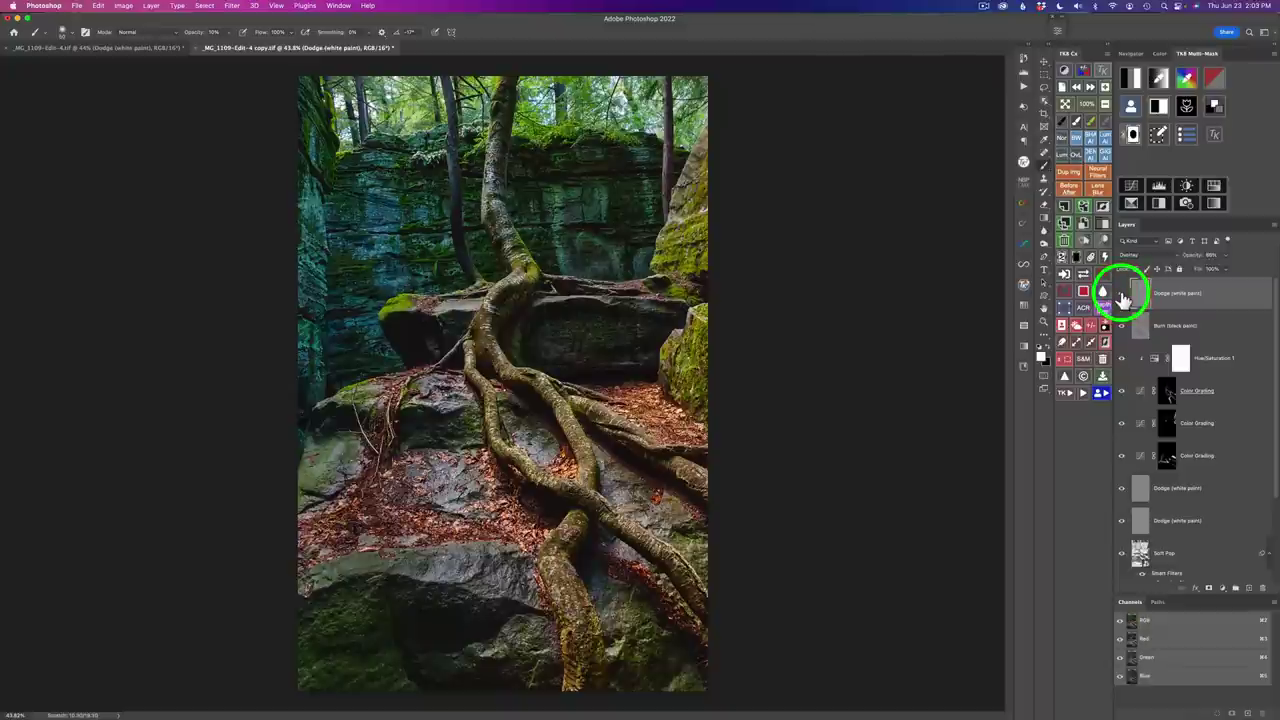
- Group the top Dodge and Burn layers, name the group "Dodge and Burn", and compare the image with and without it
{"action": "left_click", "coordinate": [1212, 330], "text": "shift"}
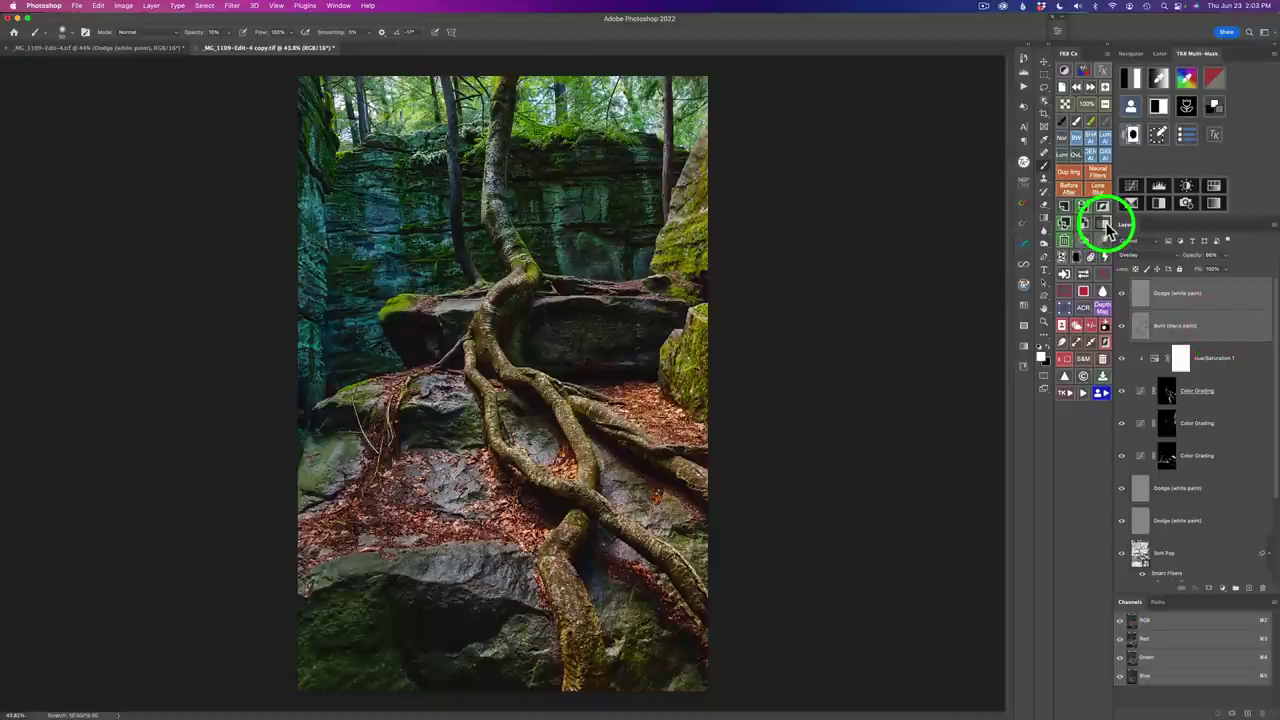
{"action": "left_click", "coordinate": [1107, 228]}
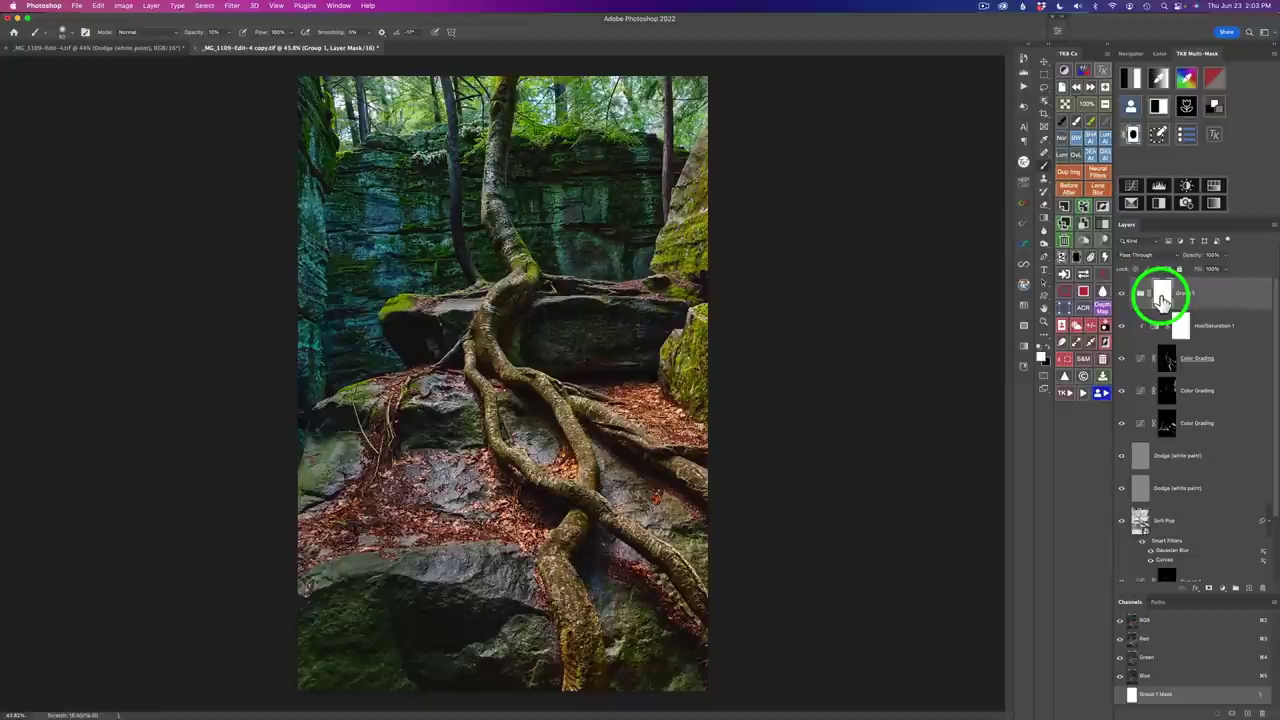
{"action": "double_click", "coordinate": [1184, 291]}
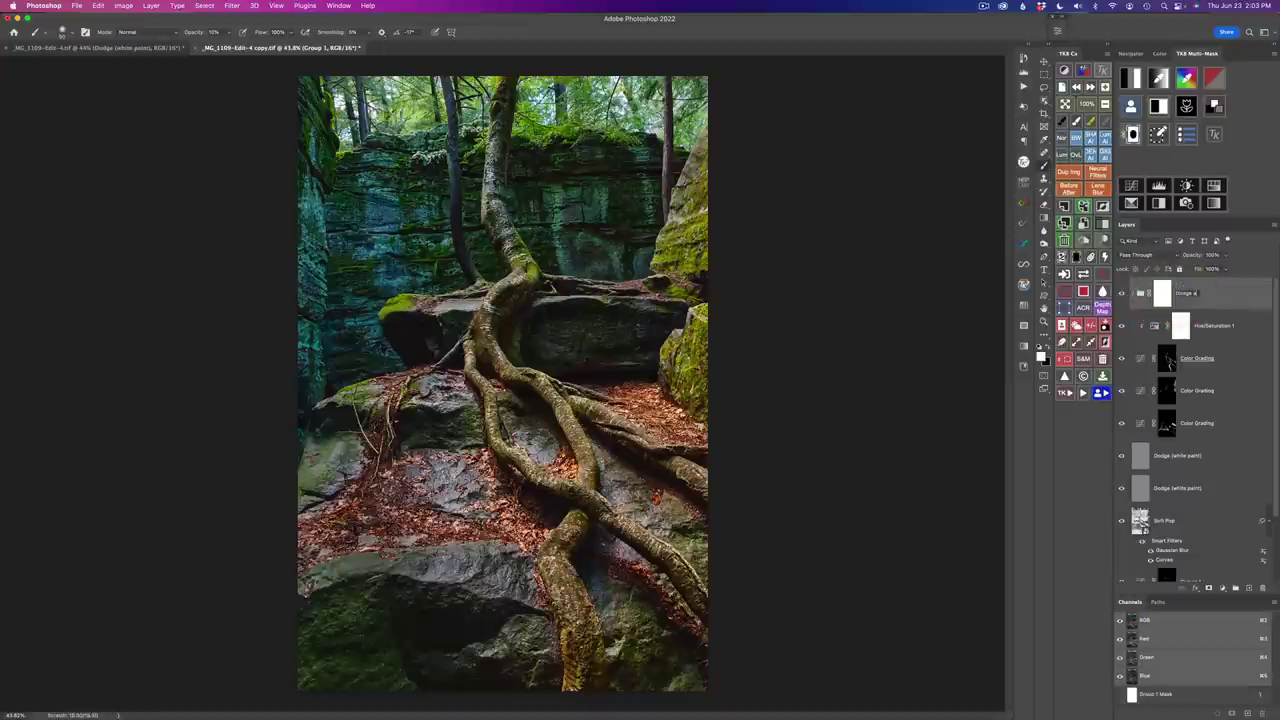
{"action": "type", "text": "Dodge and Burn"}
{"action": "left_click", "coordinate": [1122, 299]}
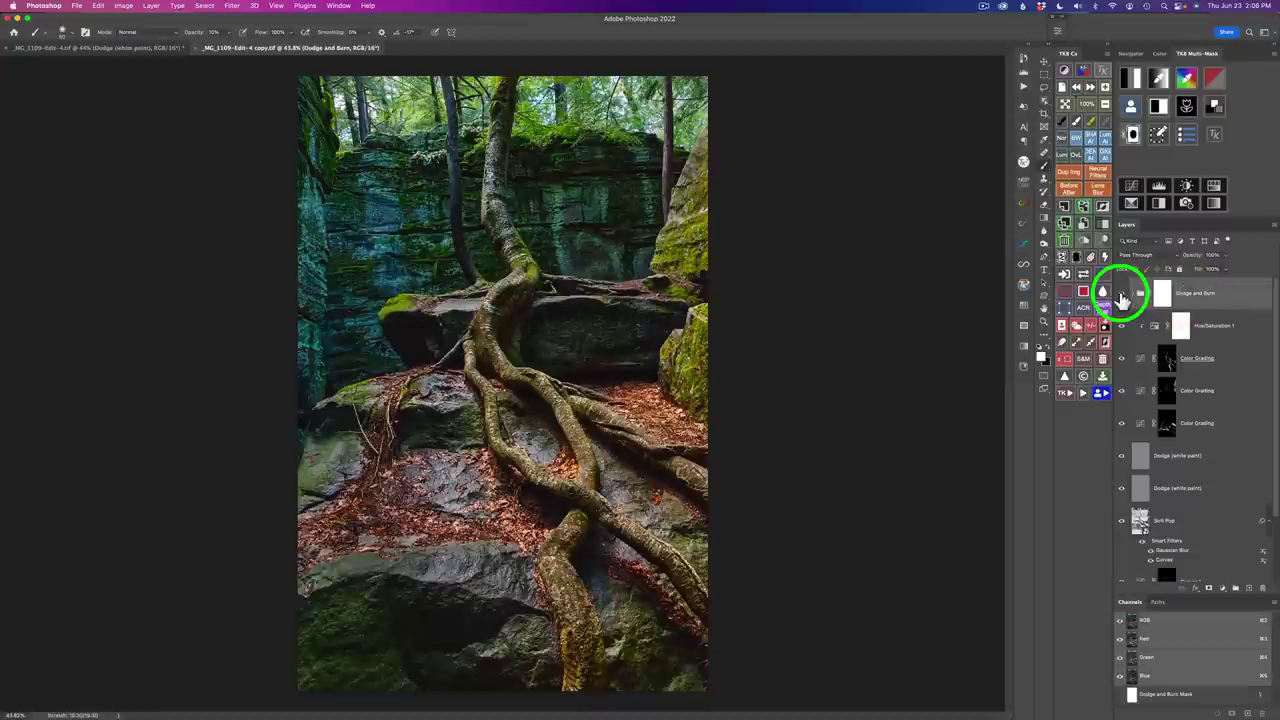
{"action": "left_click", "coordinate": [1122, 299]}
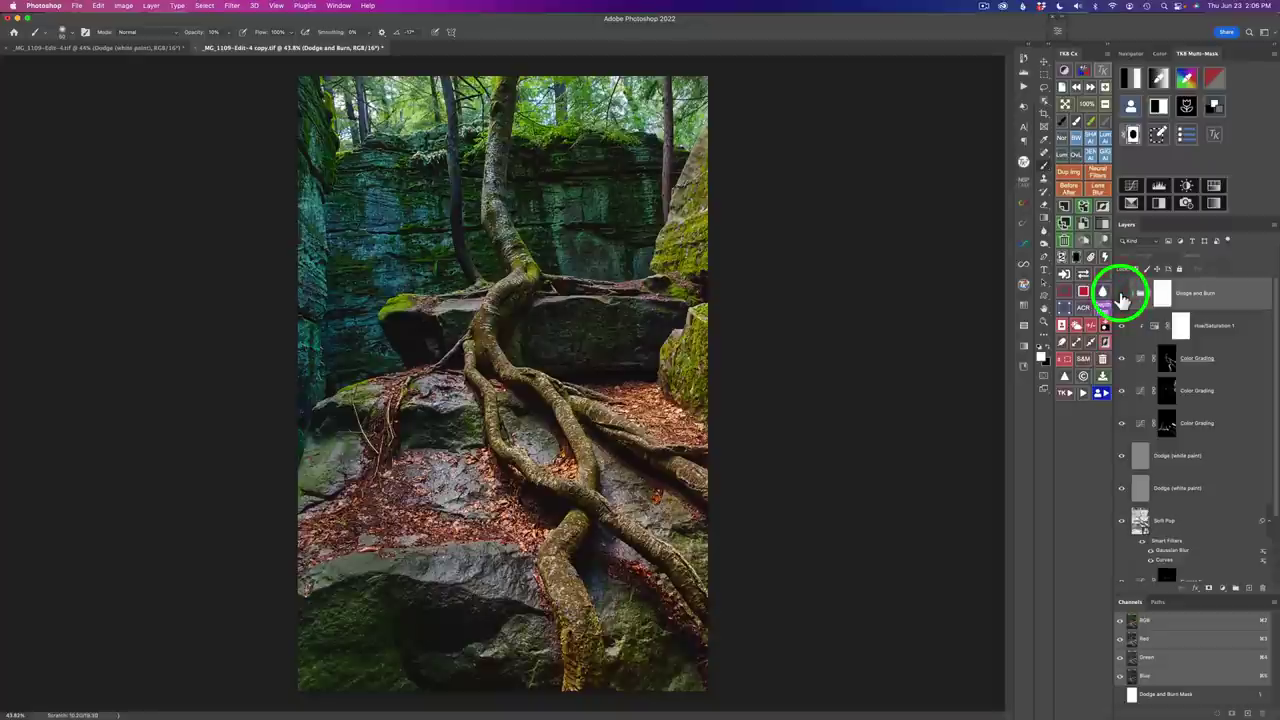
{"action": "left_click", "coordinate": [1122, 299]}
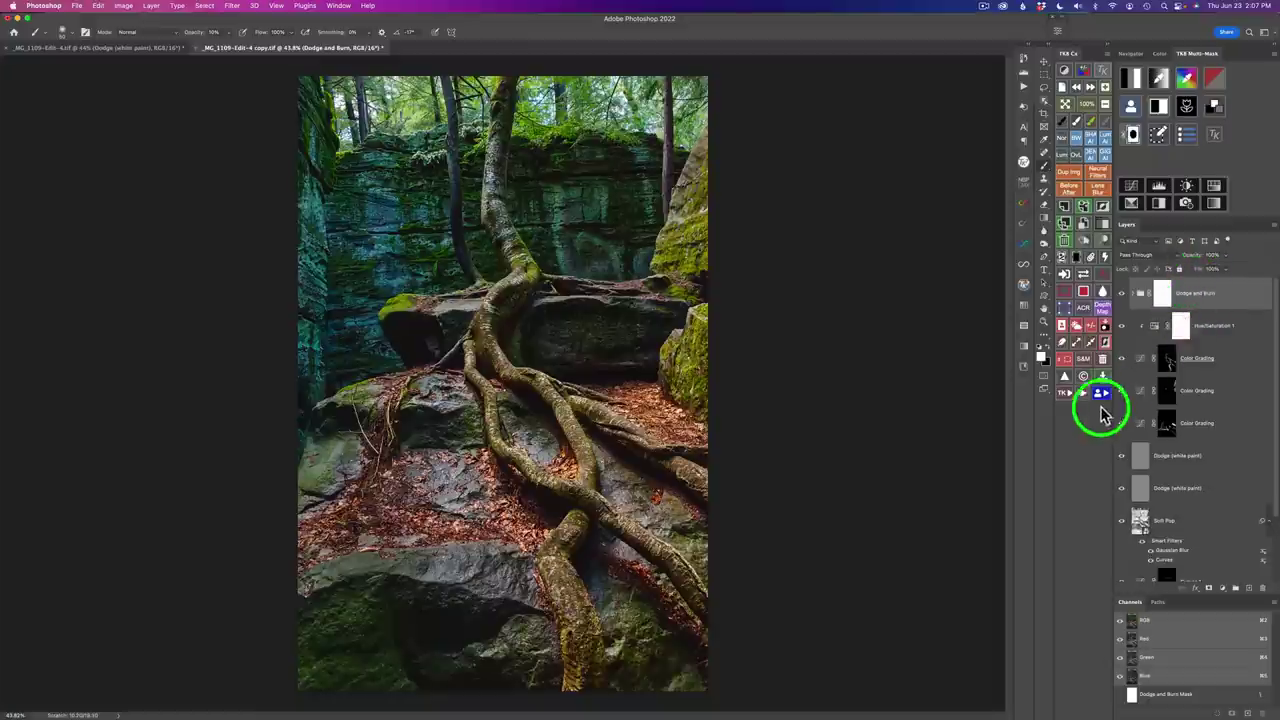
- Run the TK8 Vignette action and accept its Gaussian Blur with a 425.5-pixel radius
{"action": "left_click", "coordinate": [1066, 392]}
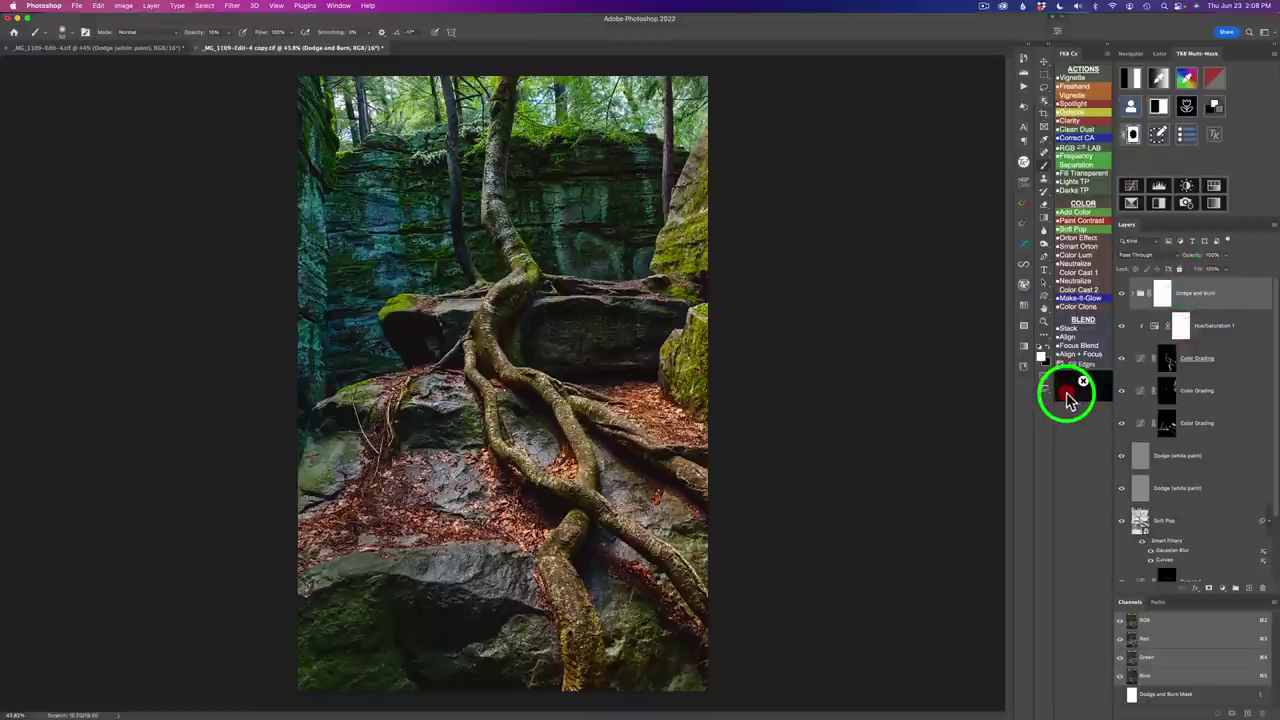
{"action": "left_click", "coordinate": [1075, 82]}
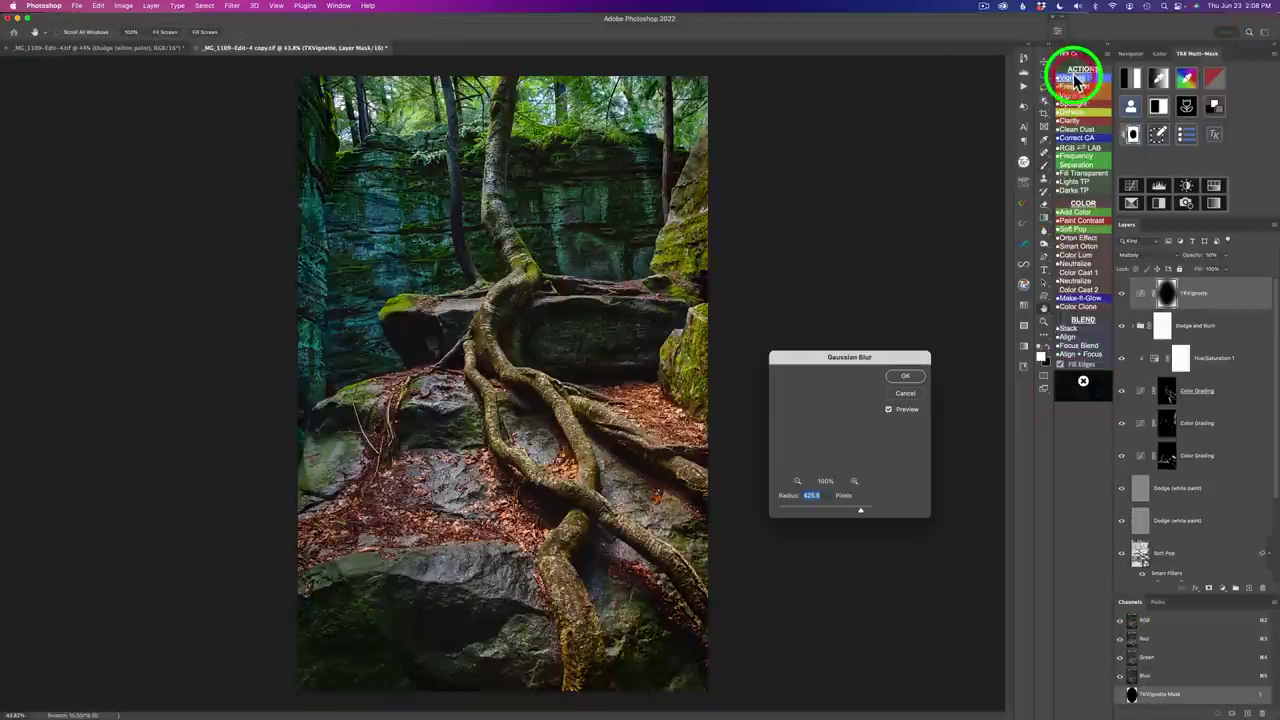
{"action": "left_click", "coordinate": [908, 378]}
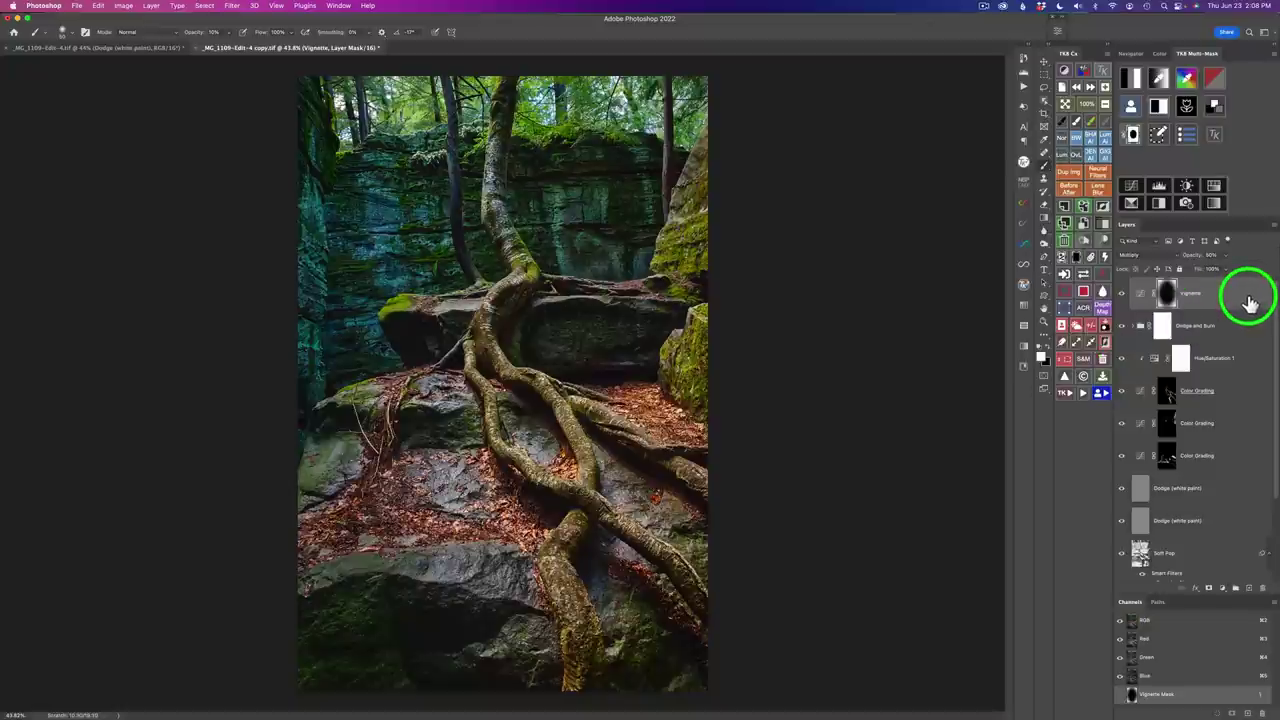
- Protect the shadows from the vignette by splitting the underlying layer's Blend If black point to 0/45, and compare before and after
{"action": "double_click", "coordinate": [1249, 303]}
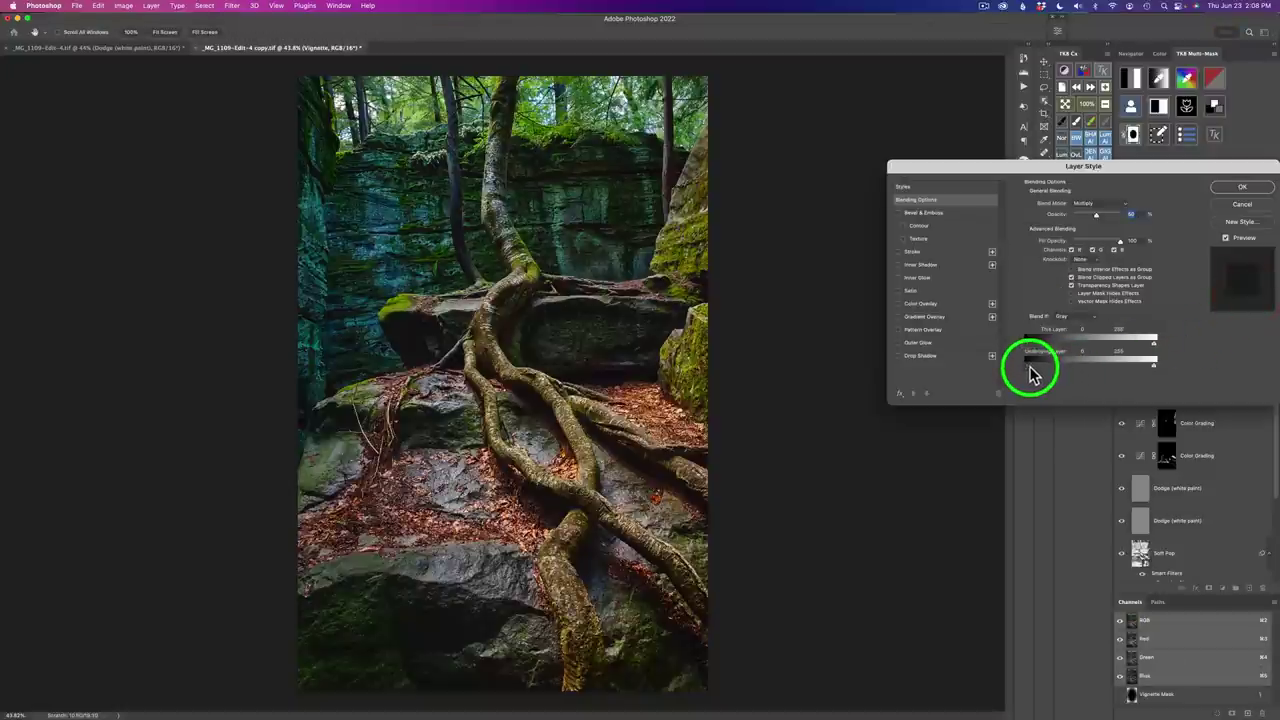
{"action": "key", "text": "alt"}
{"action": "left_click_drag", "start_coordinate": [1032, 372], "coordinate": [1050, 372]}
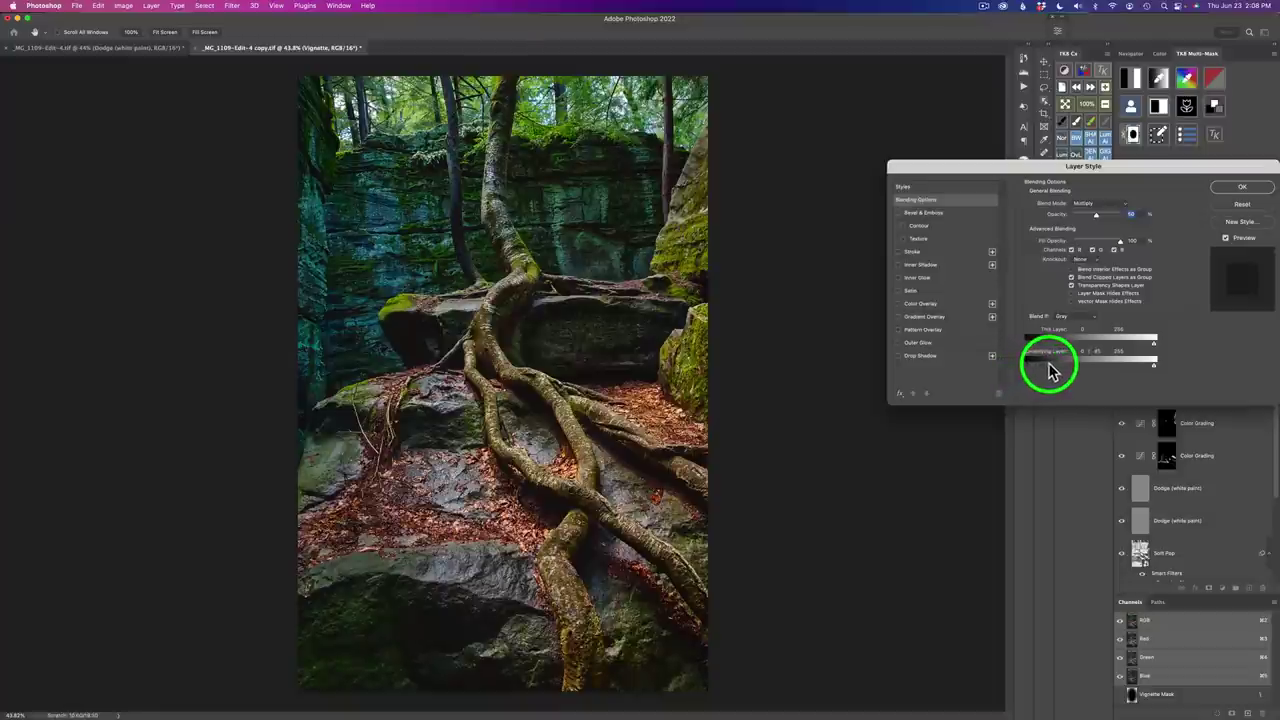
{"action": "left_click", "coordinate": [1241, 187]}
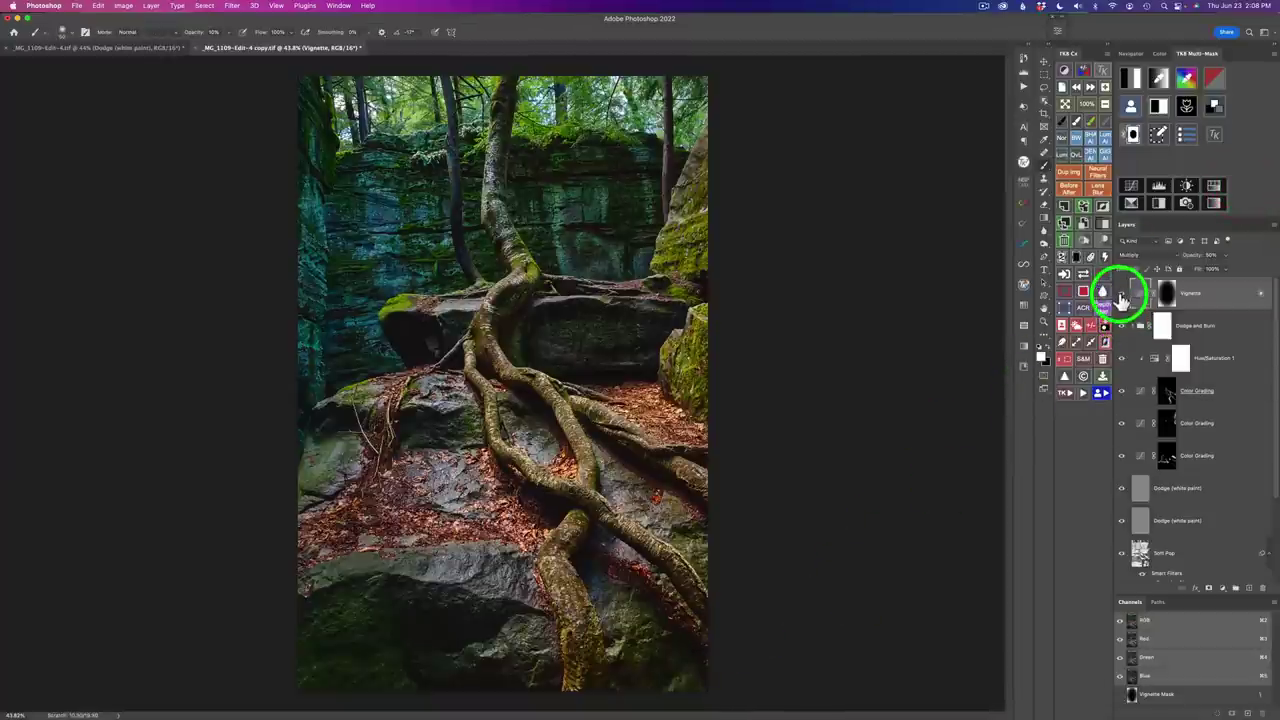
{"action": "left_click", "coordinate": [1121, 290]}
{"action": "left_click", "coordinate": [1121, 290]}
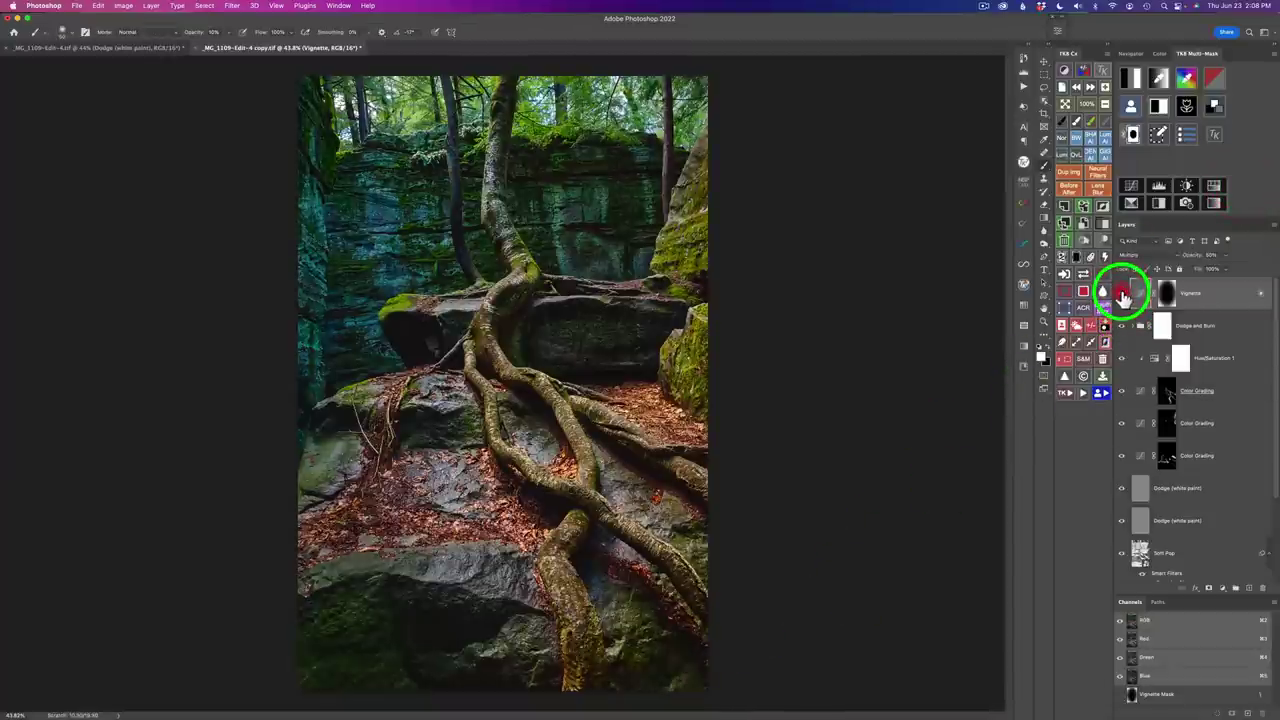
- Lower the Vignette layer's opacity to 40% and compare the image with and without it
{"action": "left_click", "coordinate": [1195, 256]}
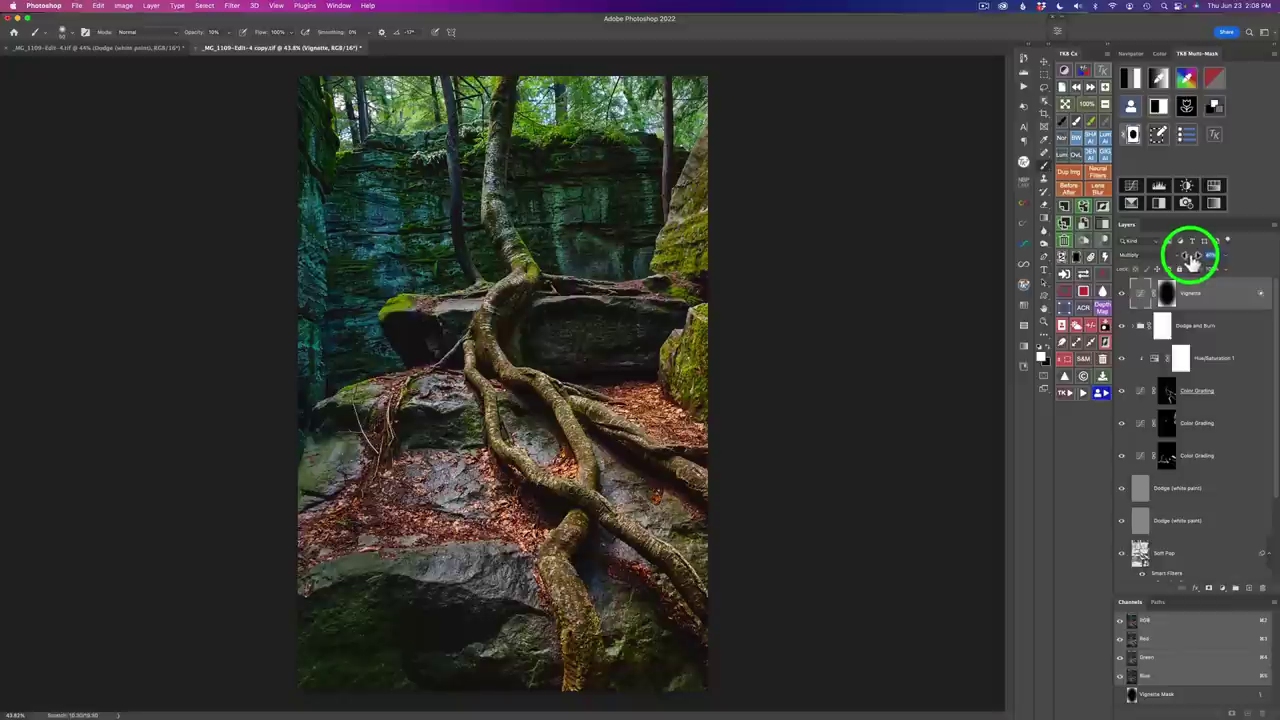
{"action": "left_click", "coordinate": [1121, 295]}
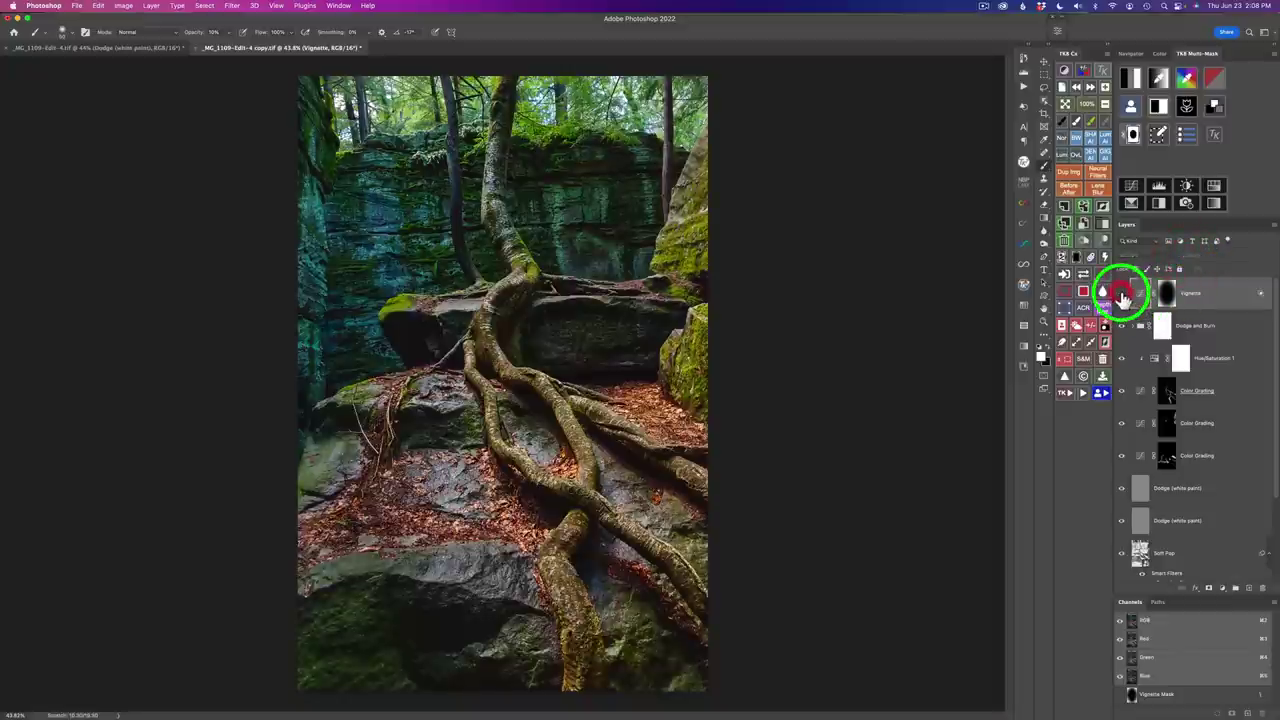
{"action": "left_click", "coordinate": [1121, 295]}
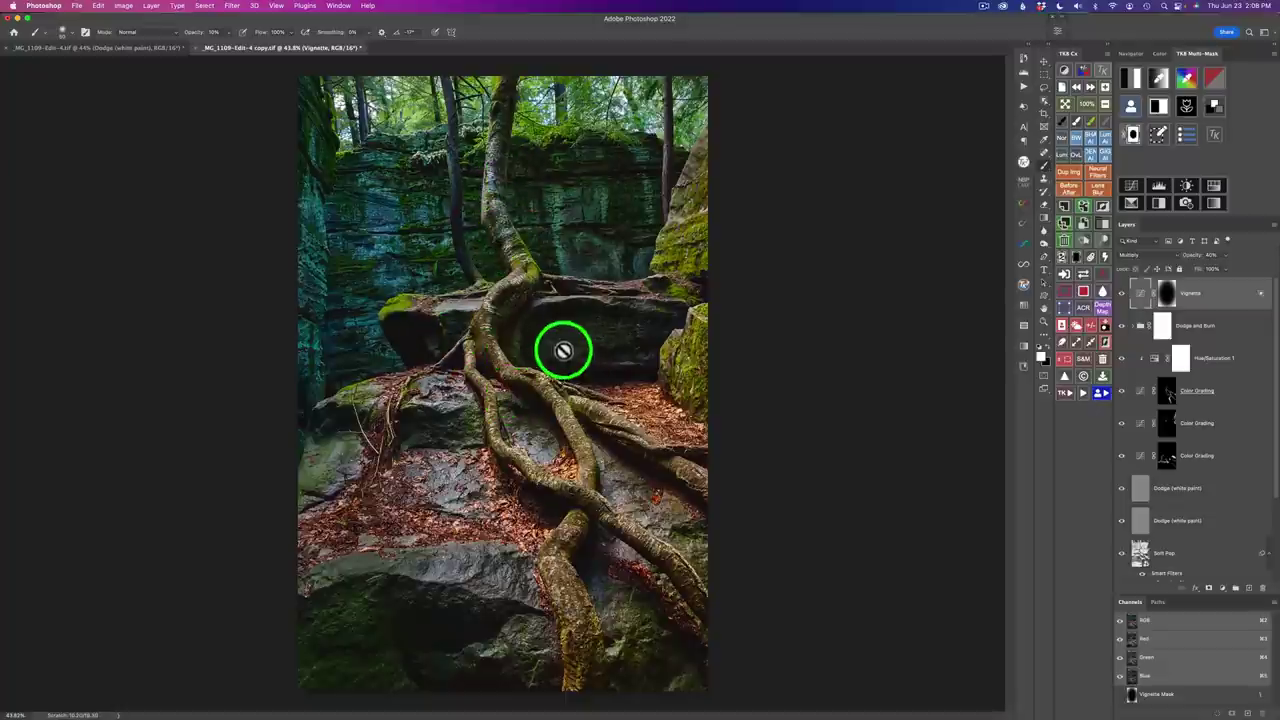
- Run the TK8 Clarity action and accept its High Pass filter with a radius of 20.4 pixels
{"action": "left_click", "coordinate": [1067, 390]}
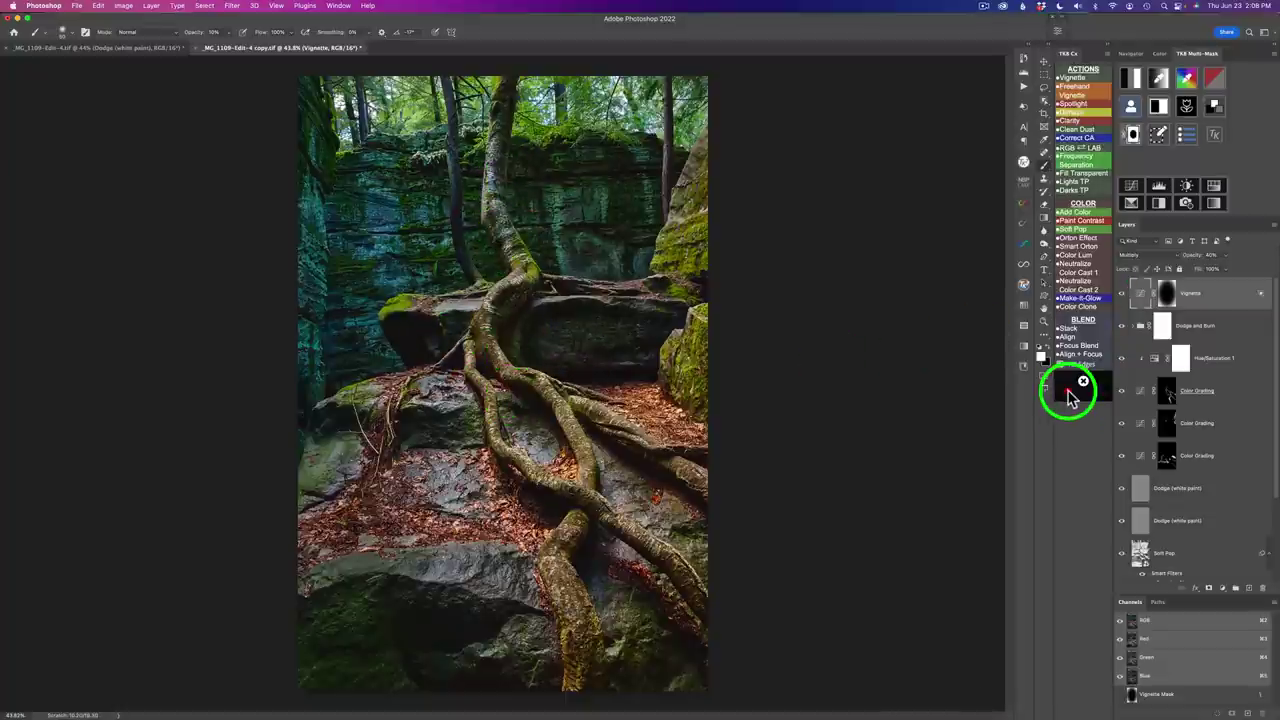
{"action": "left_click", "coordinate": [1073, 121]}
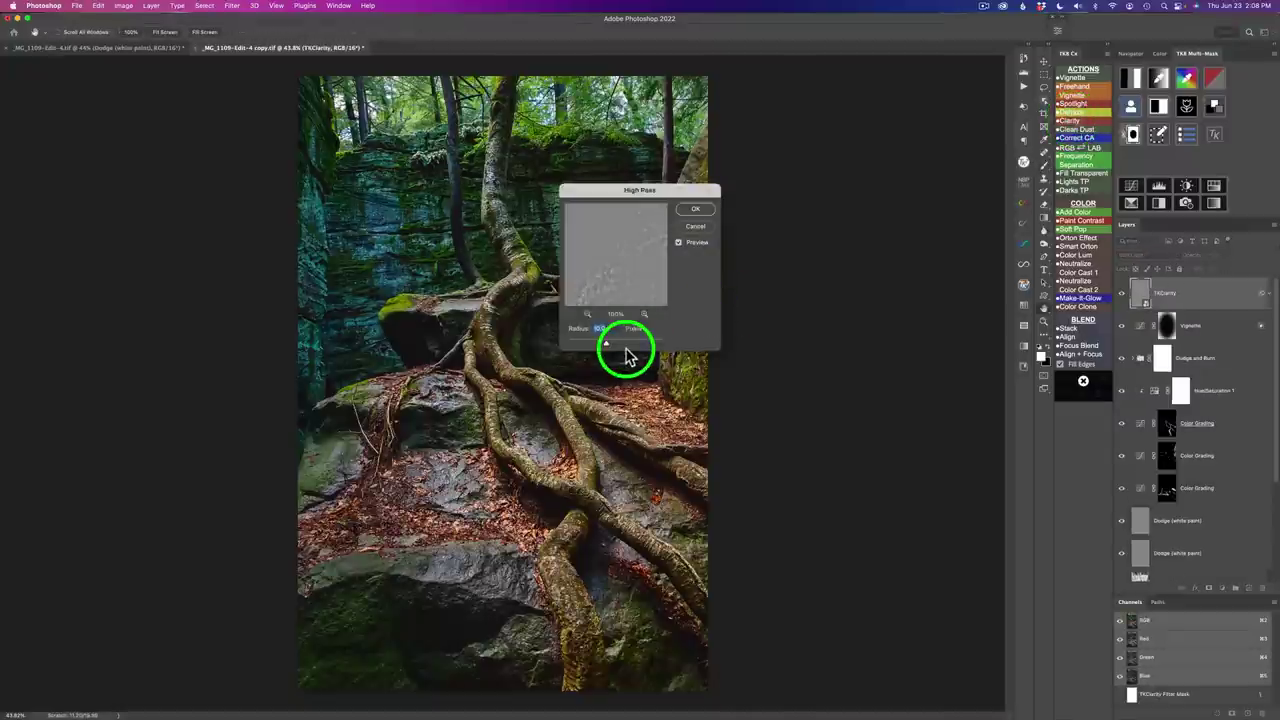
{"action": "left_click_drag", "start_coordinate": [608, 348], "coordinate": [614, 348]}
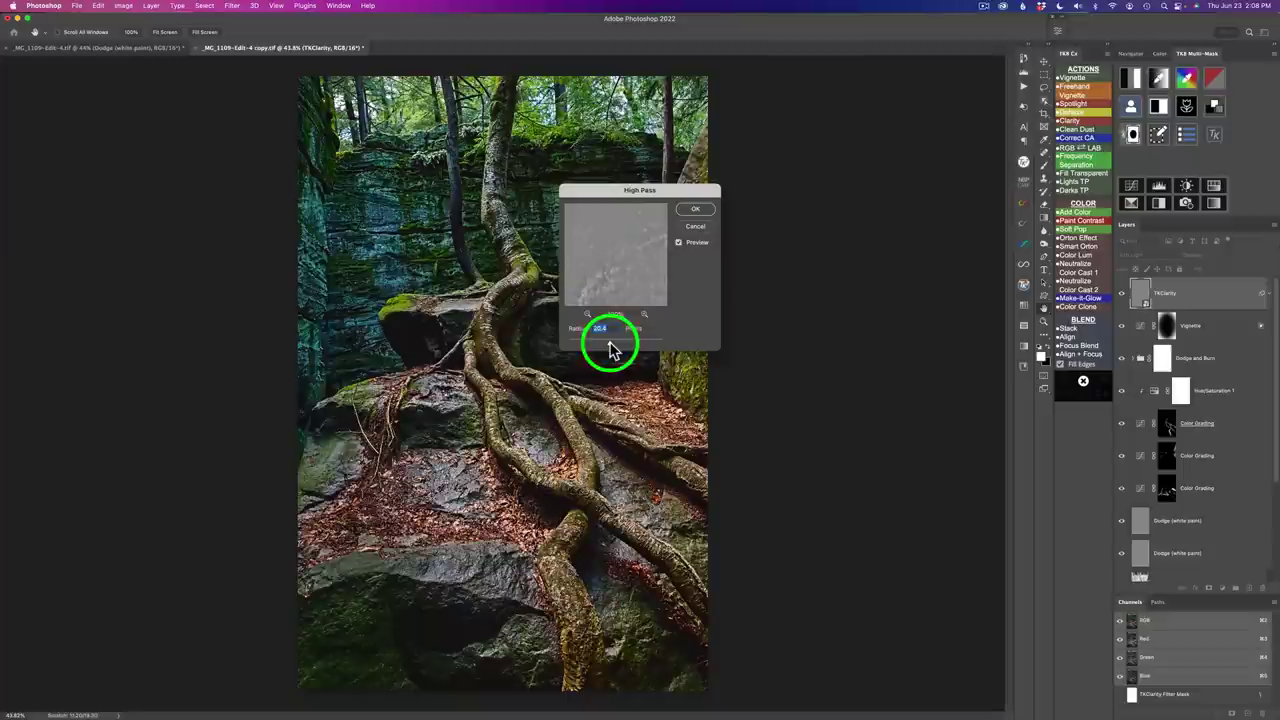
{"action": "left_click", "coordinate": [695, 213]}
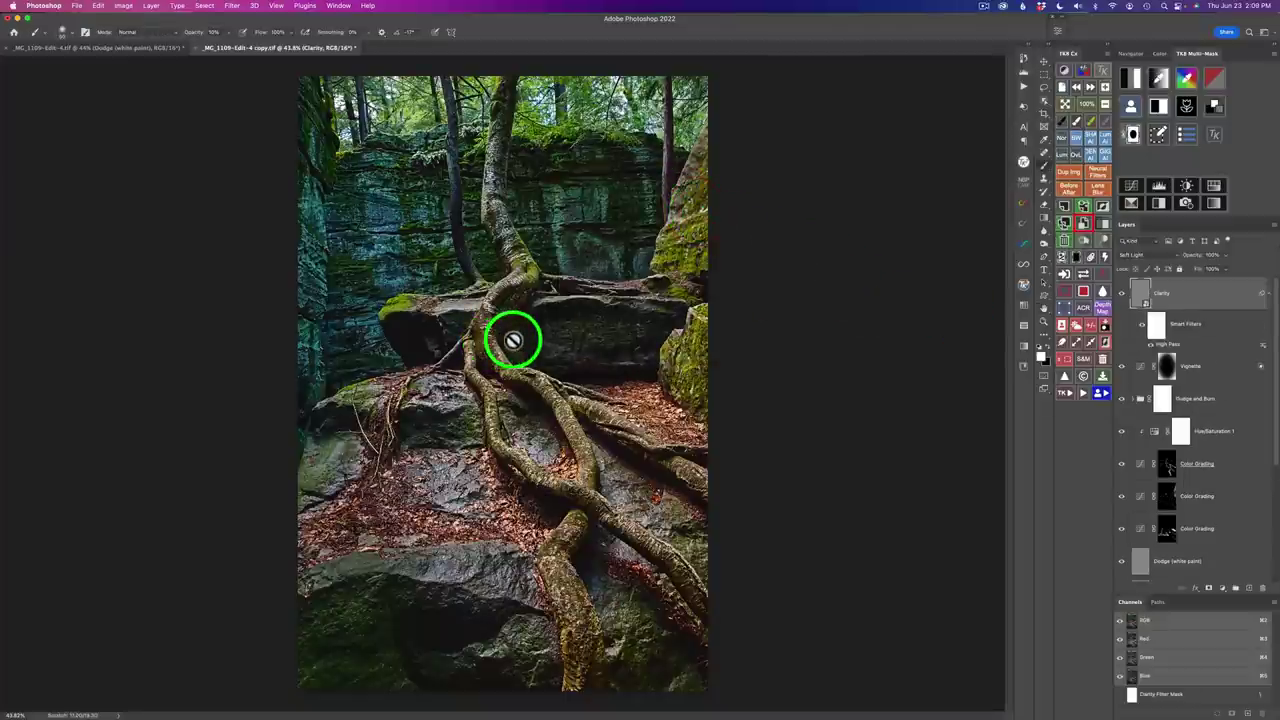
- Add a black mask to the Clarity layer and paint white at 100% brush opacity along the tree trunk and roots
{"action": "left_click", "coordinate": [1149, 288]}
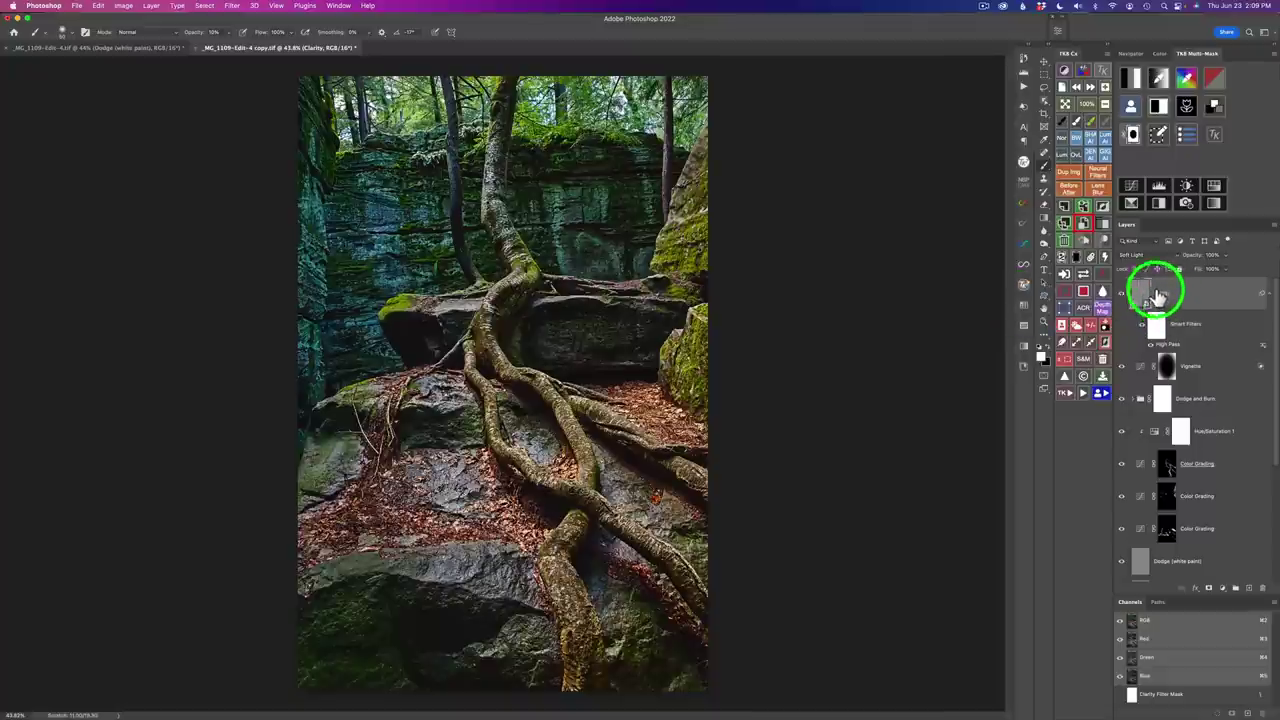
{"action": "left_click", "coordinate": [1080, 262]}
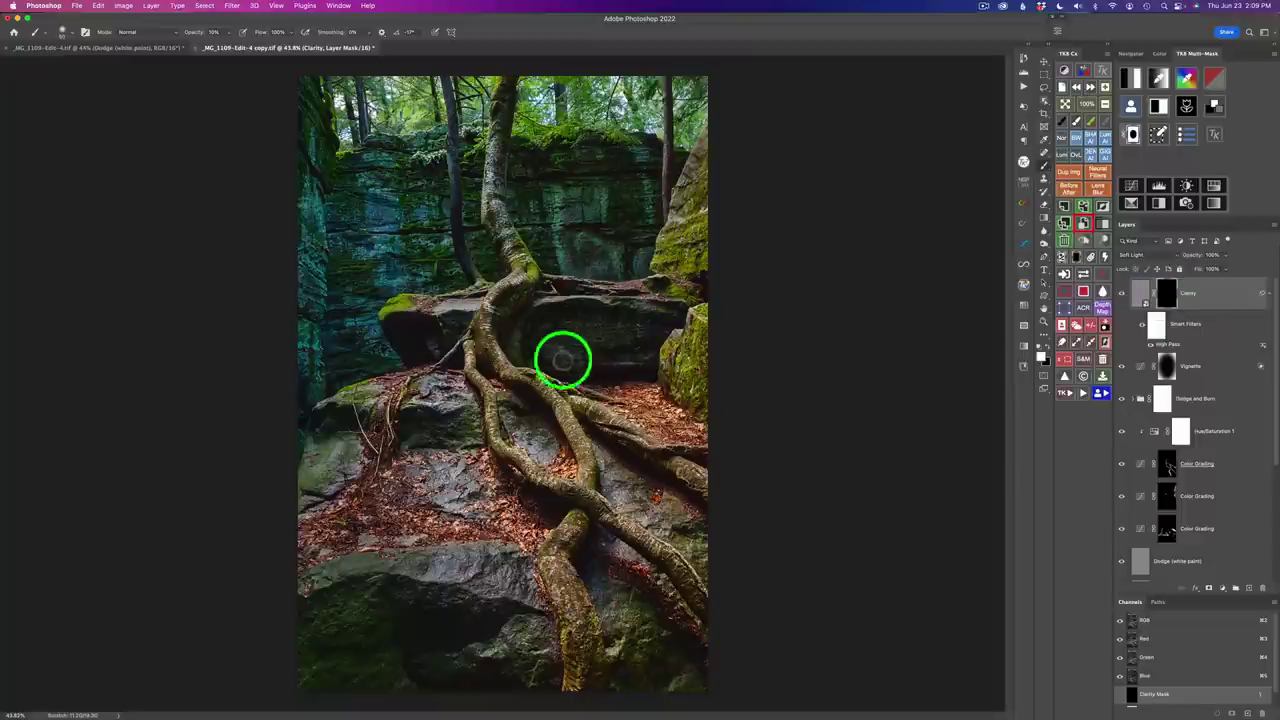
{"action": "left_click_drag", "start_coordinate": [506, 305], "coordinate": [520, 309]}
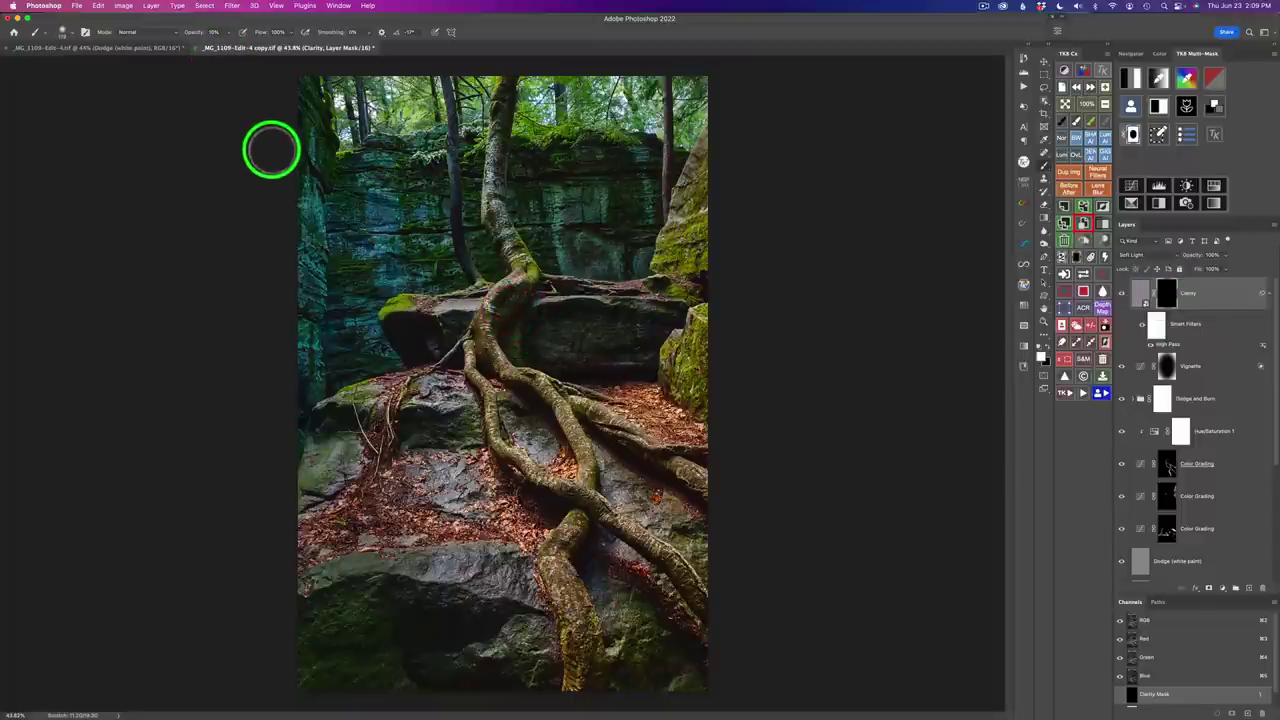
{"action": "key", "text": "0"}
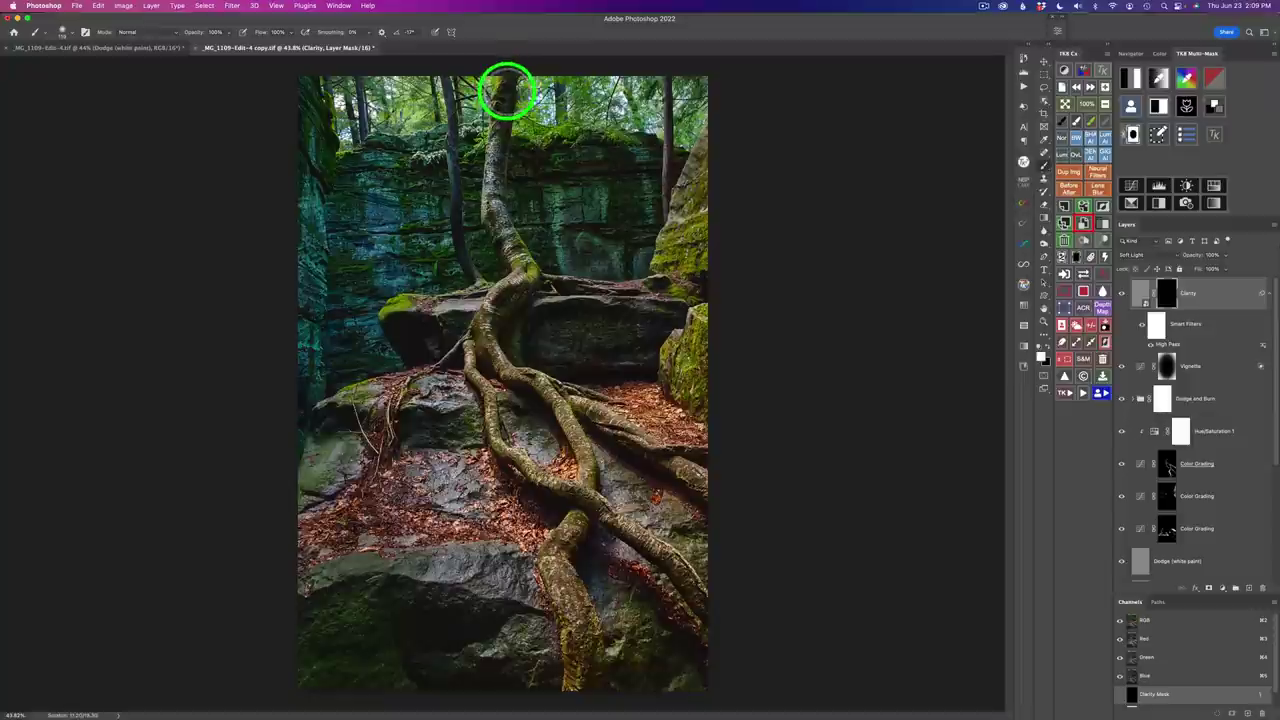
{"action": "left_click_drag", "start_coordinate": [503, 86], "coordinate": [503, 86]}
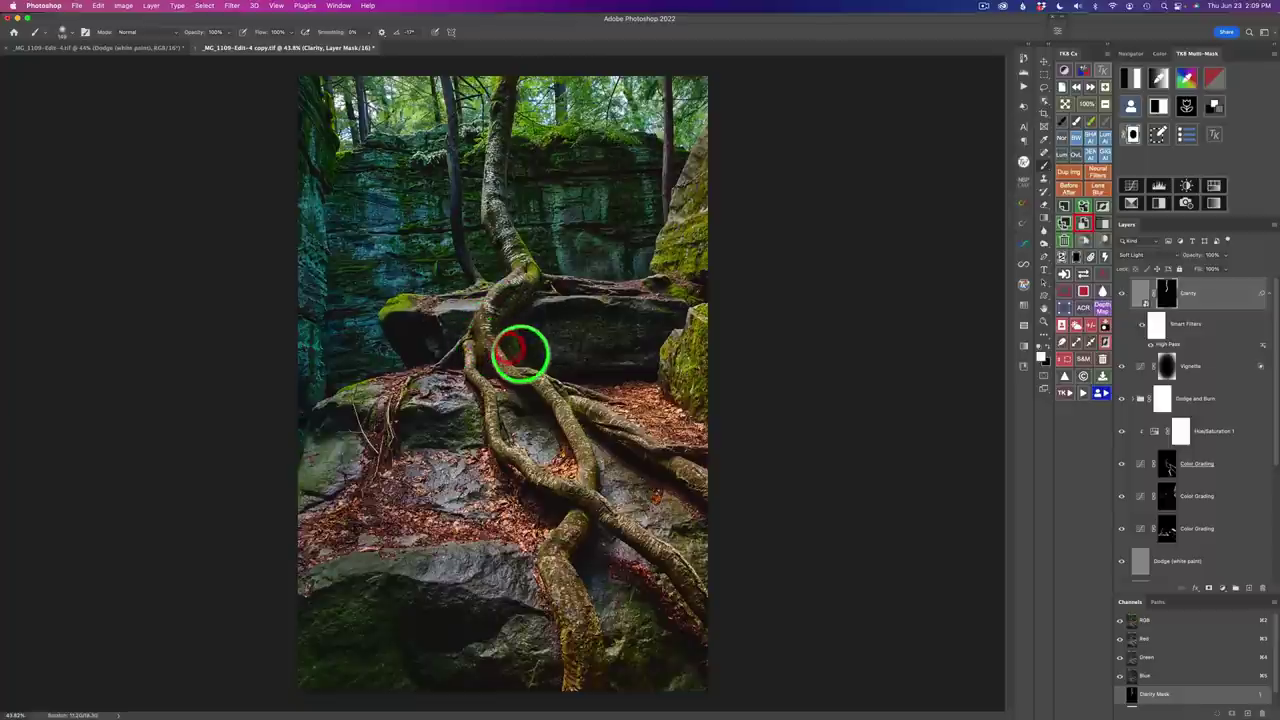
{"action": "left_click_drag", "start_coordinate": [489, 349], "coordinate": [491, 353]}
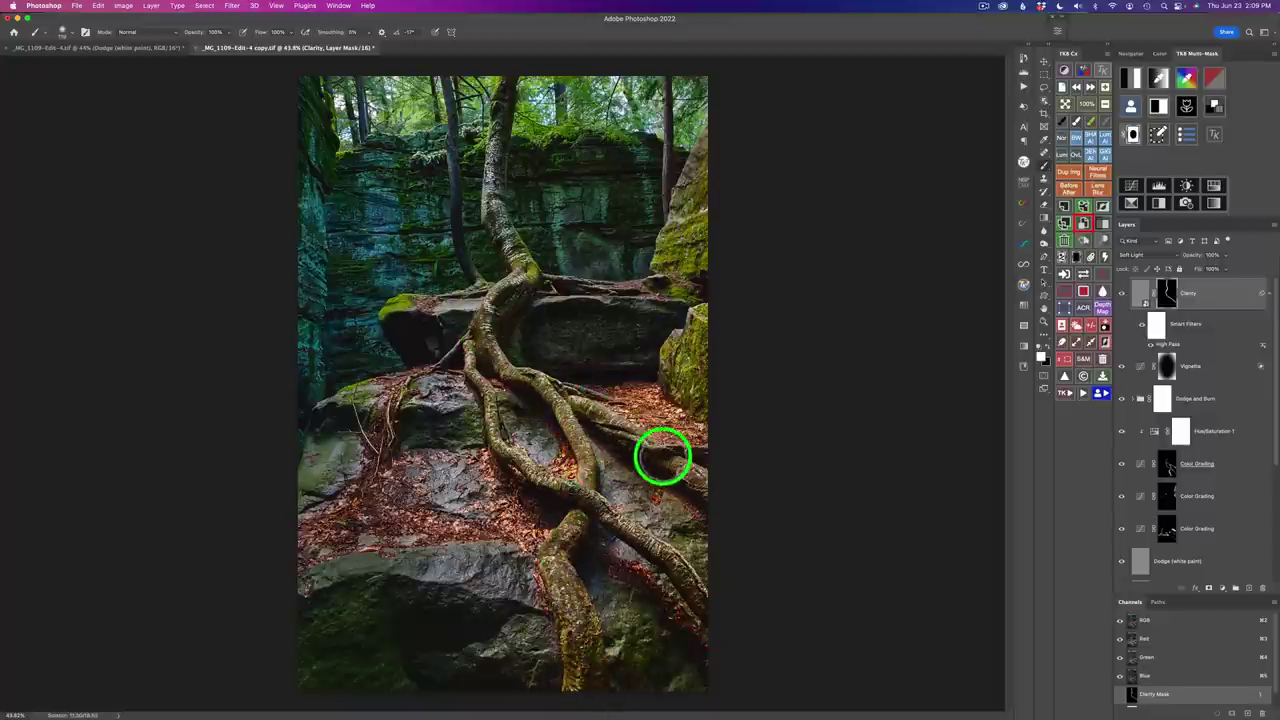
{"action": "left_click", "coordinate": [687, 475]}
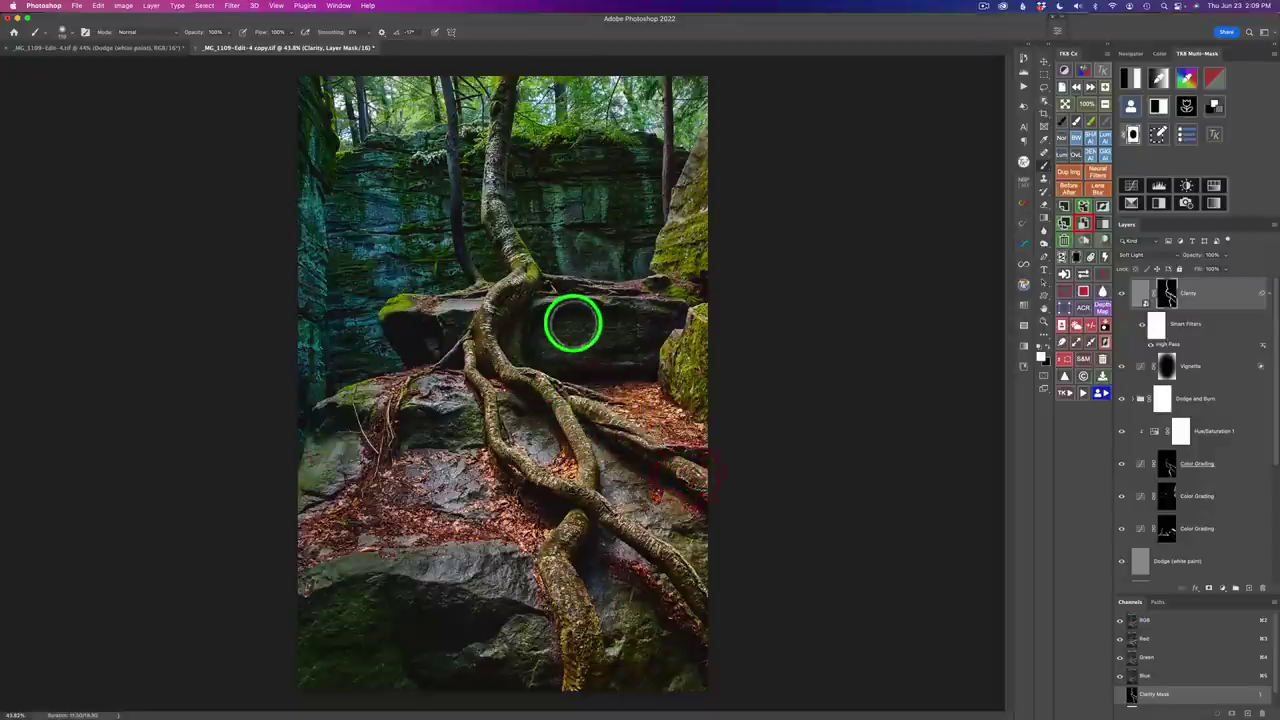
- Paint white with a larger brush on the Clarity mask over the dark rock ledge, the mossy boulders and the surrounding rocks
{"action": "left_click", "coordinate": [586, 324]}
{"action": "mouse_move", "coordinate": [534, 322]}
{"action": "left_mouse_down"}
{"action": "mouse_move", "coordinate": [592, 346]}
{"action": "mouse_move", "coordinate": [654, 306]}
{"action": "mouse_move", "coordinate": [650, 318]}
{"action": "left_mouse_up"}
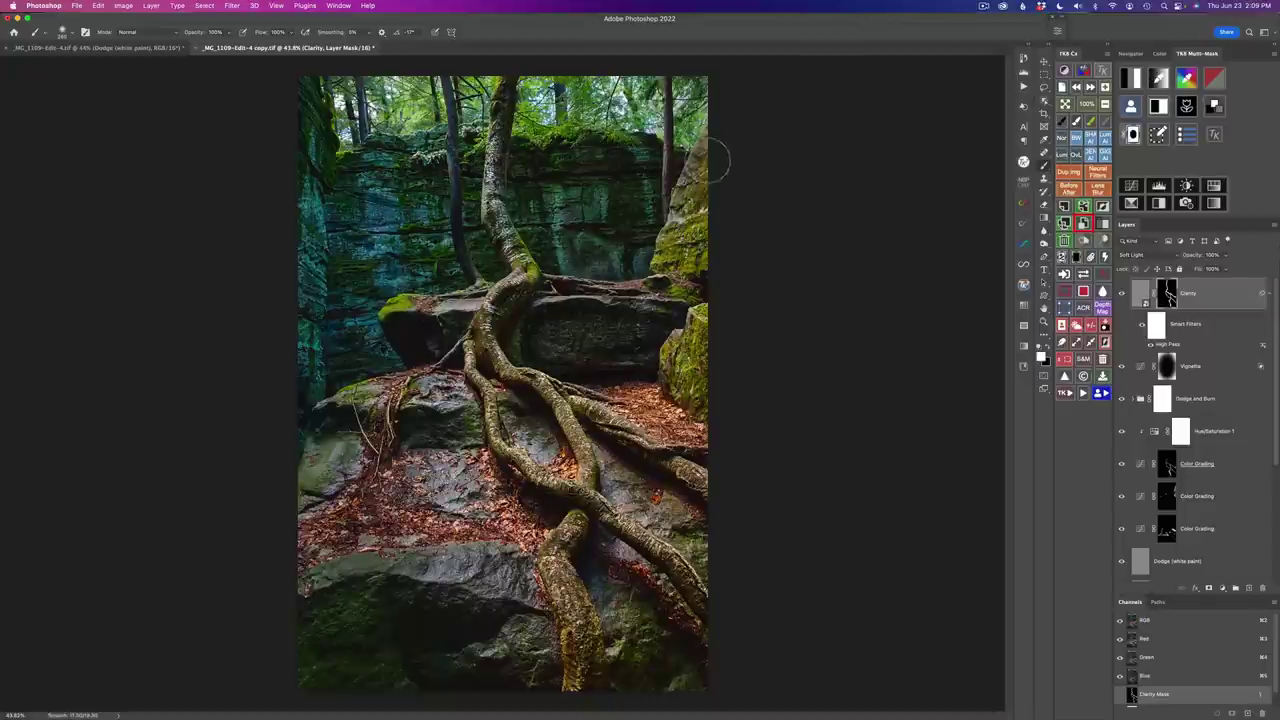
{"action": "left_click_drag", "start_coordinate": [694, 377], "coordinate": [550, 332]}
{"action": "mouse_move", "coordinate": [432, 336]}
{"action": "left_mouse_down"}
{"action": "mouse_move", "coordinate": [406, 321]}
{"action": "mouse_move", "coordinate": [474, 390]}
{"action": "left_mouse_up"}
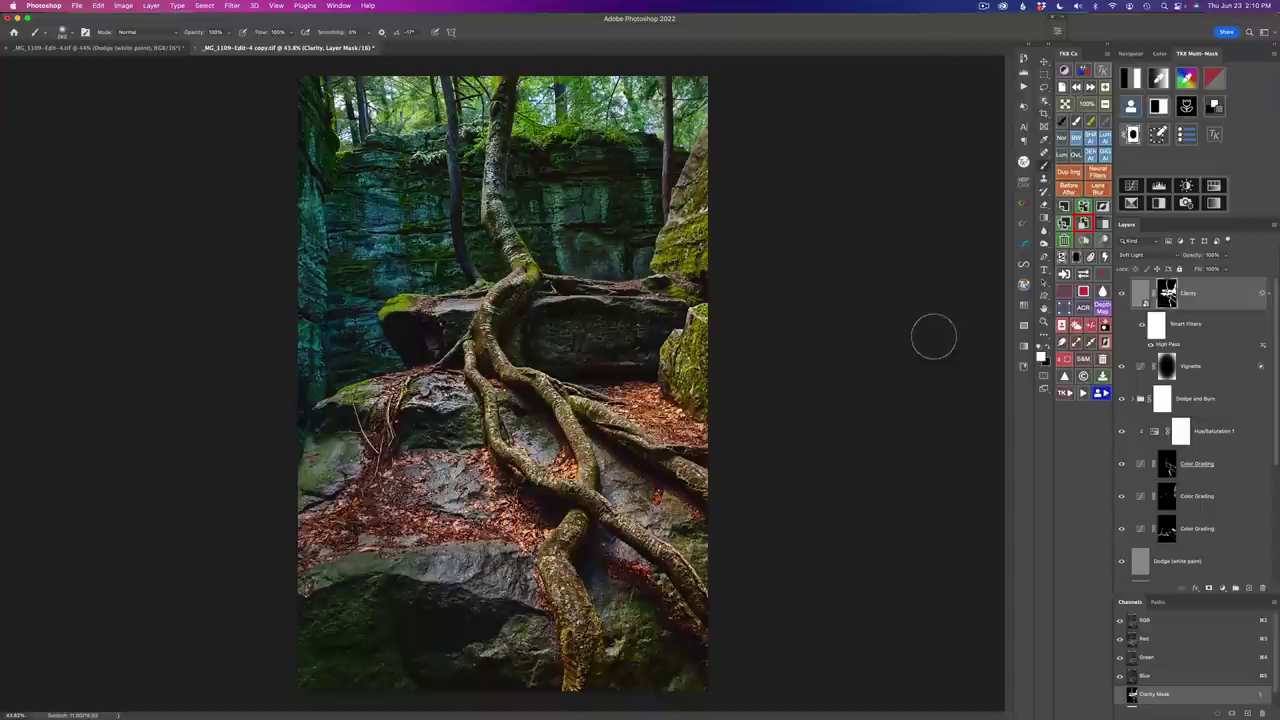
- Examine the finished image in full-screen mode without the interface, fitted to the screen
{"action": "key", "text": "f"}
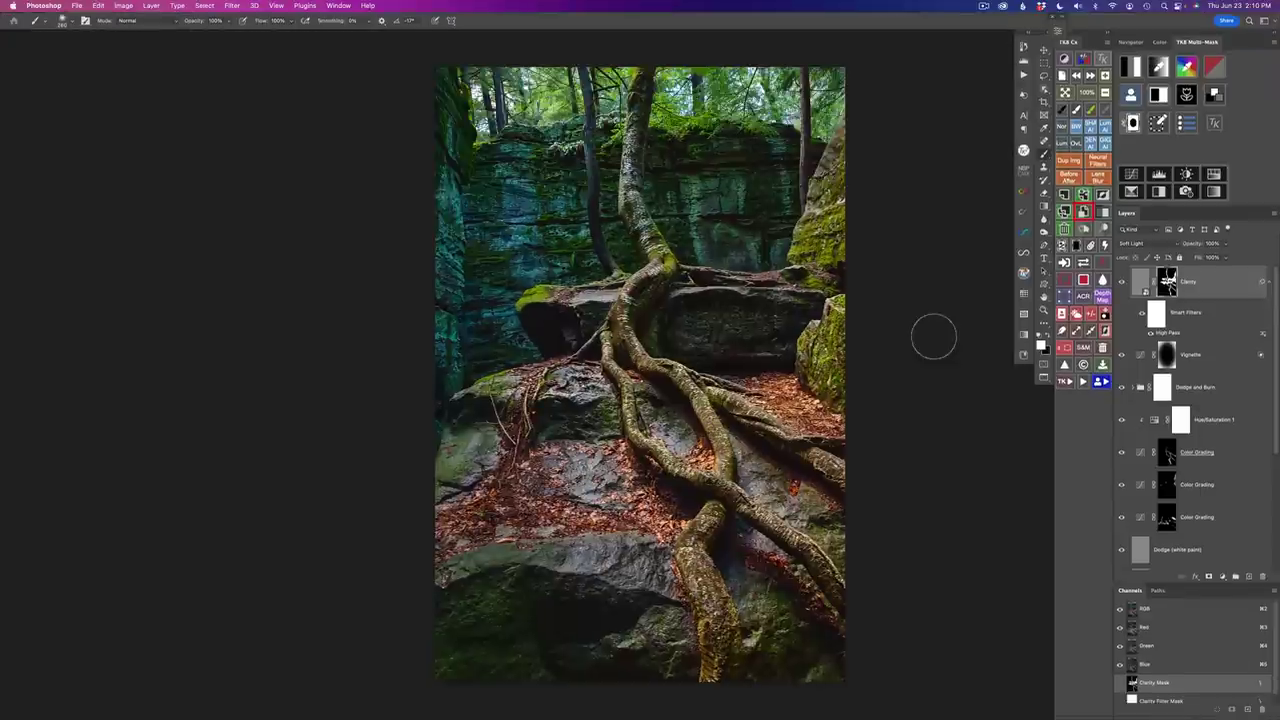
{"action": "key", "text": "f"}
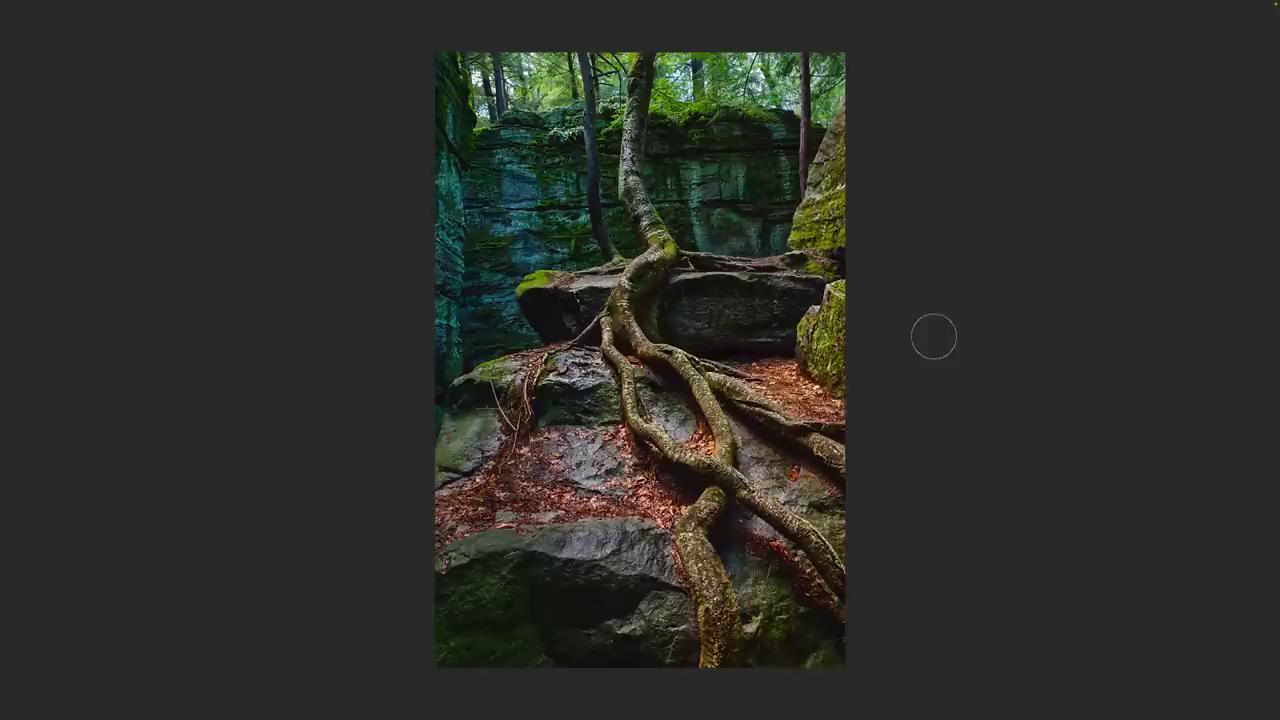
{"action": "key", "text": "f"}
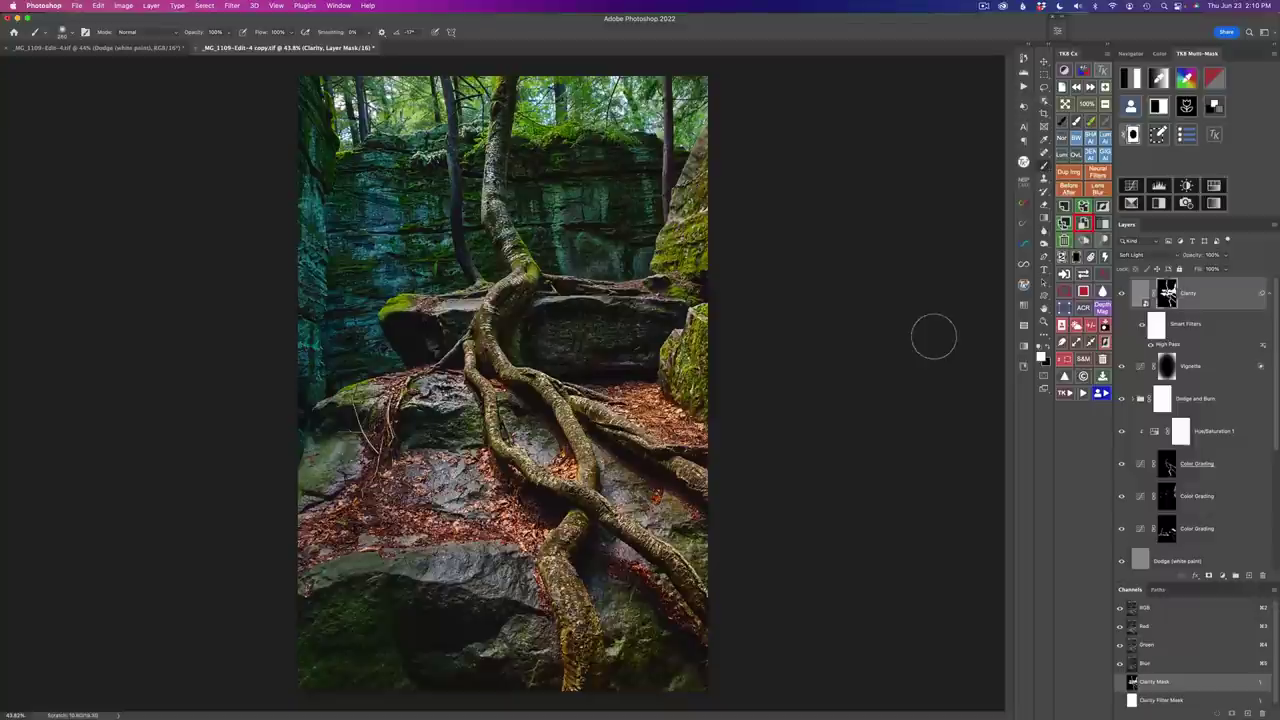
{"action": "key", "text": "f"}
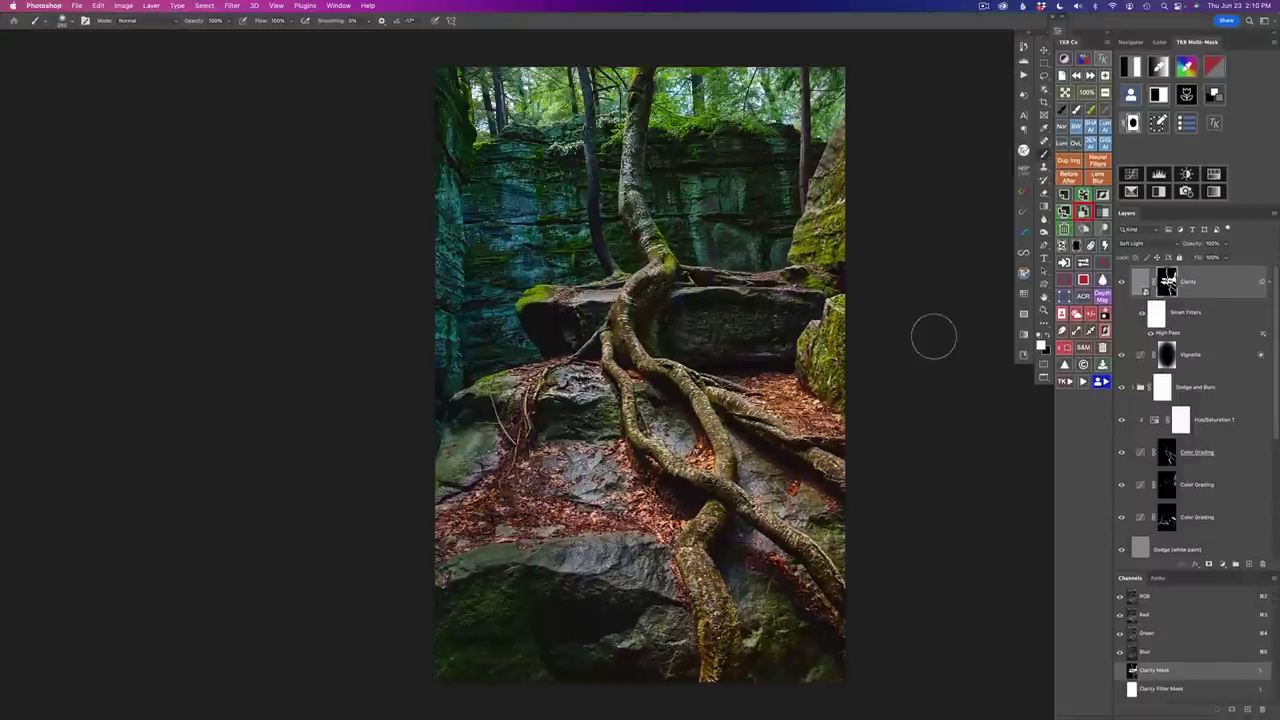
{"action": "key", "text": "f"}
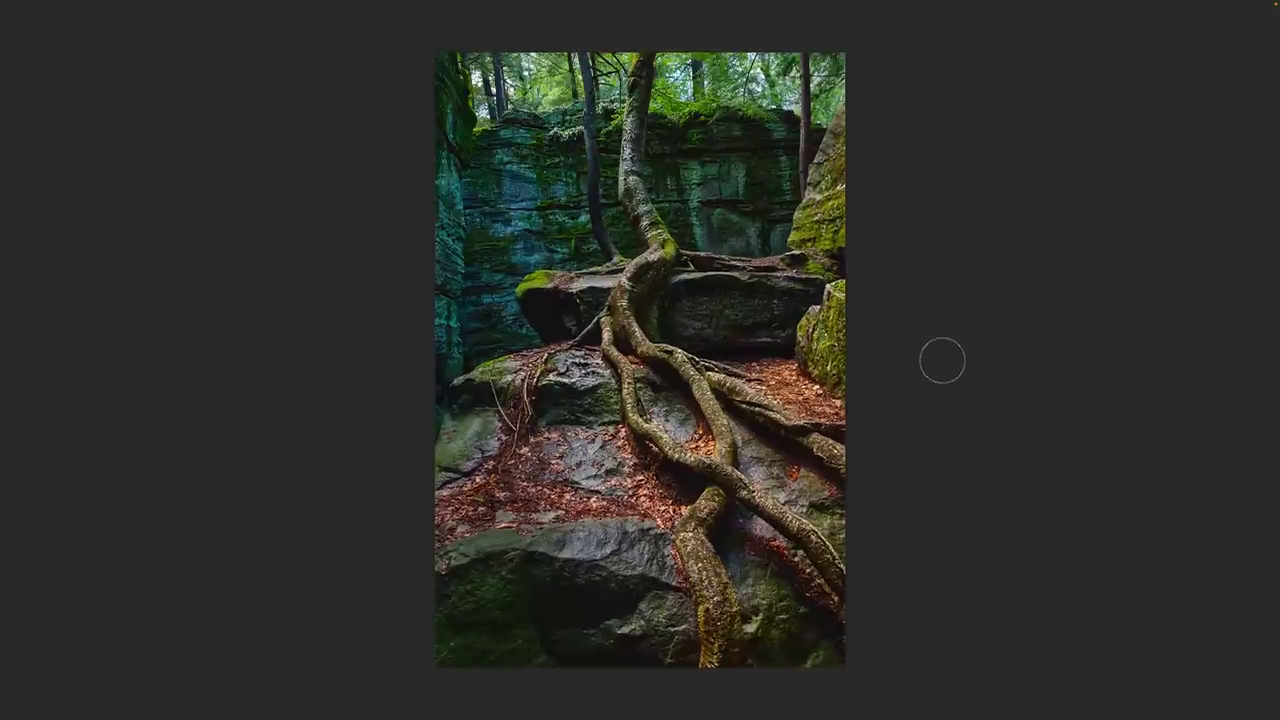
{"action": "key", "text": "ctrl+0"}
{"action": "scroll", "coordinate": [947, 361], "scroll_direction": "down", "scroll_amount": 1}
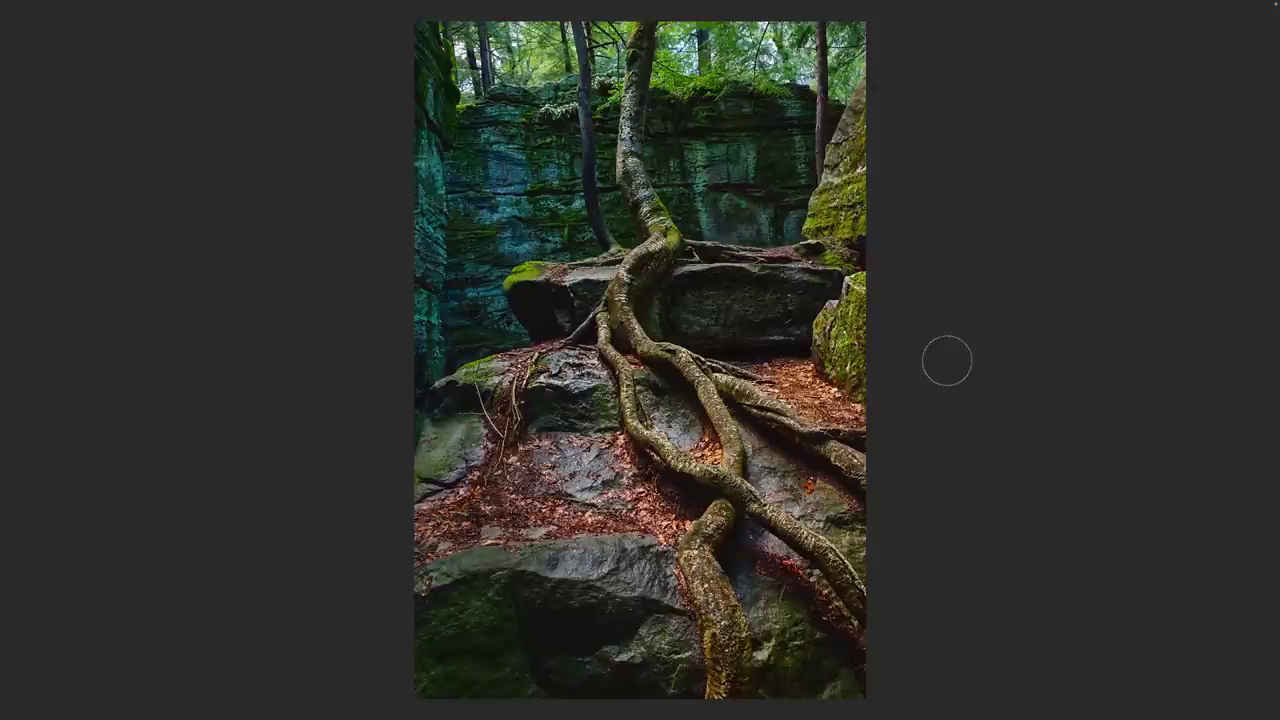